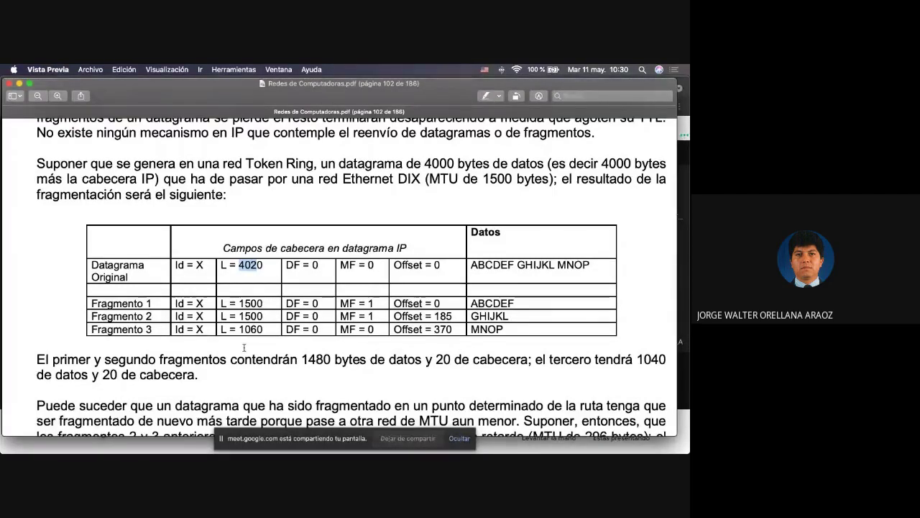
Step: Examine the paragraph on page 102 about fragmenting fragments 2 and 3 again, highlighting the fragment numbers and the 296-byte MTU
{"action": "scroll", "coordinate": [244, 347], "scroll_direction": "down", "scroll_amount": 5}
{"action": "scroll", "coordinate": [243, 348], "scroll_direction": "down", "scroll_amount": 10}
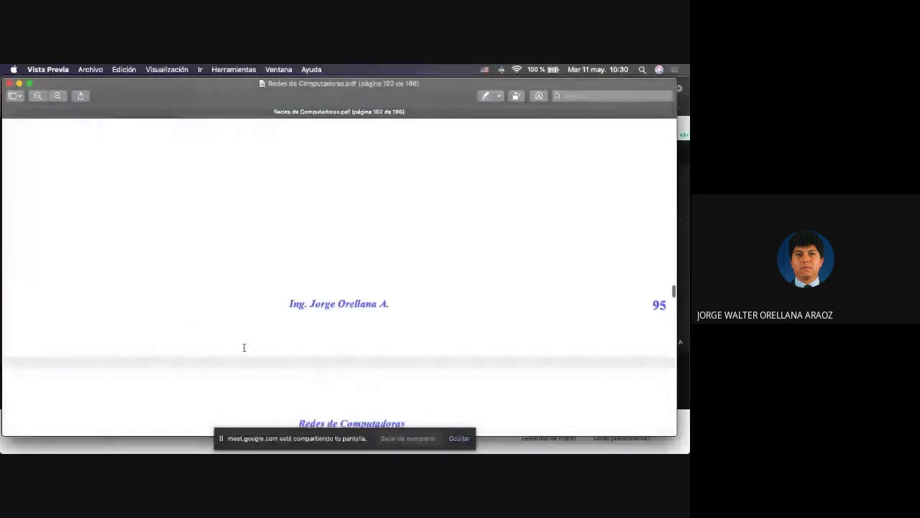
{"action": "scroll", "coordinate": [244, 345], "scroll_direction": "up", "scroll_amount": 9}
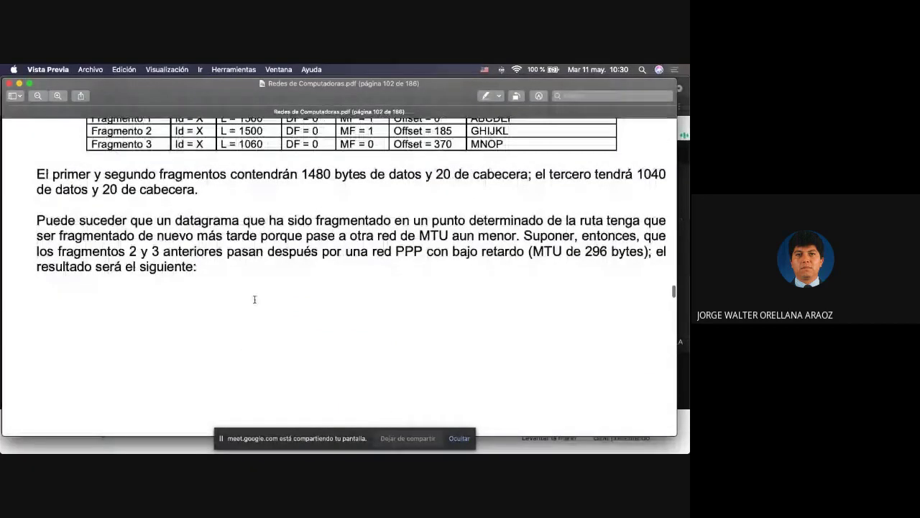
{"action": "scroll", "coordinate": [350, 282], "scroll_direction": "left", "scroll_amount": 1}
{"action": "scroll", "coordinate": [350, 282], "scroll_direction": "up", "scroll_amount": 1}
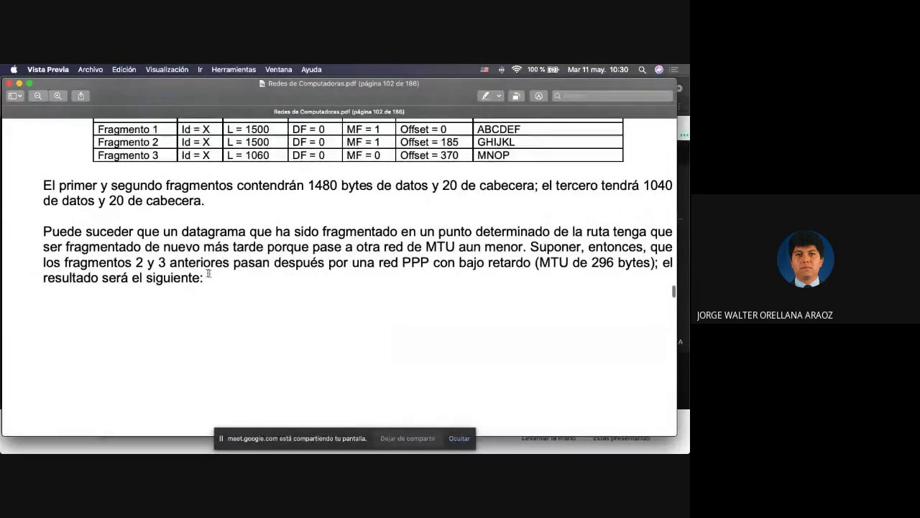
{"action": "left_click_drag", "start_coordinate": [134, 262], "coordinate": [204, 262]}
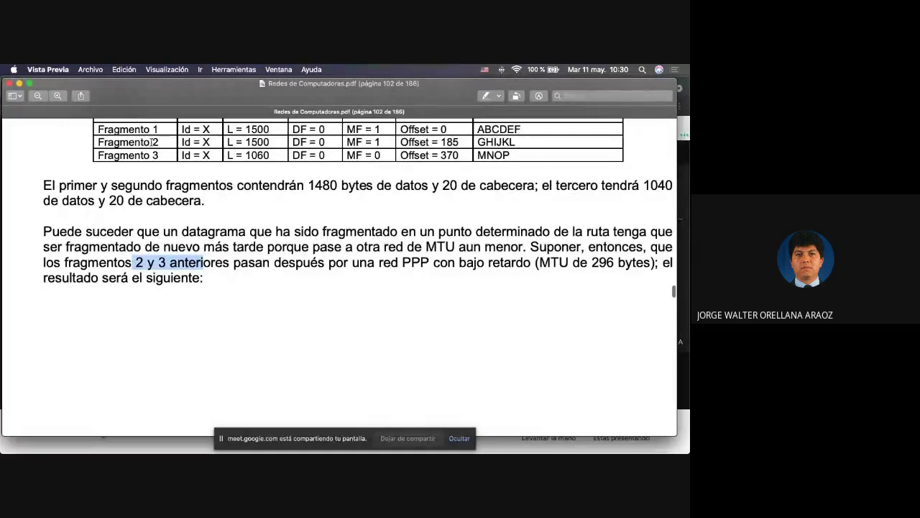
{"action": "left_click_drag", "start_coordinate": [151, 142], "coordinate": [230, 264]}
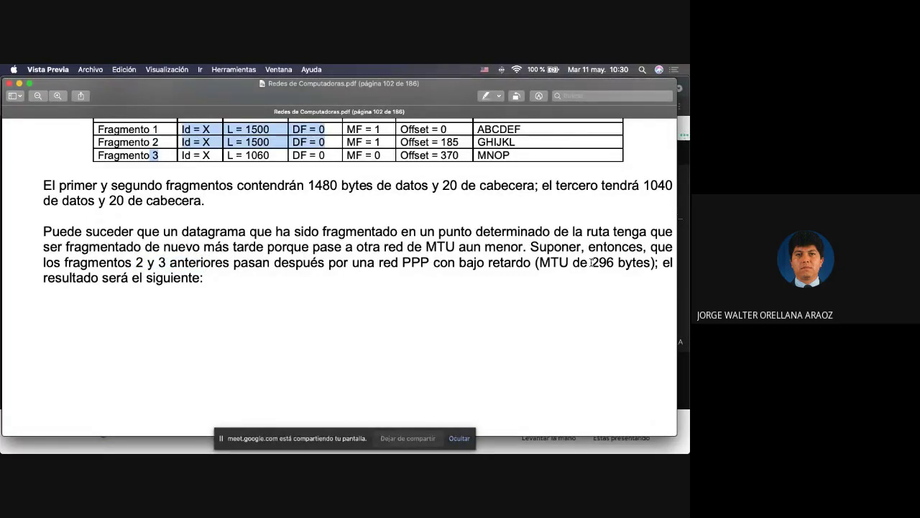
{"action": "left_click_drag", "start_coordinate": [591, 262], "coordinate": [649, 263]}
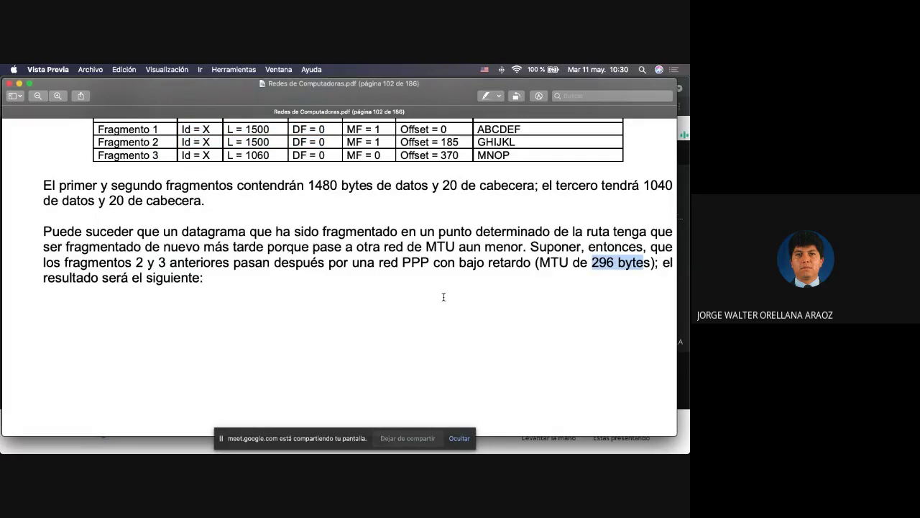
Step: Examine the lengths and offsets of fragments 2a to 2f in the re-fragmentation table on page 103
{"action": "scroll", "coordinate": [443, 297], "scroll_direction": "down", "scroll_amount": 10}
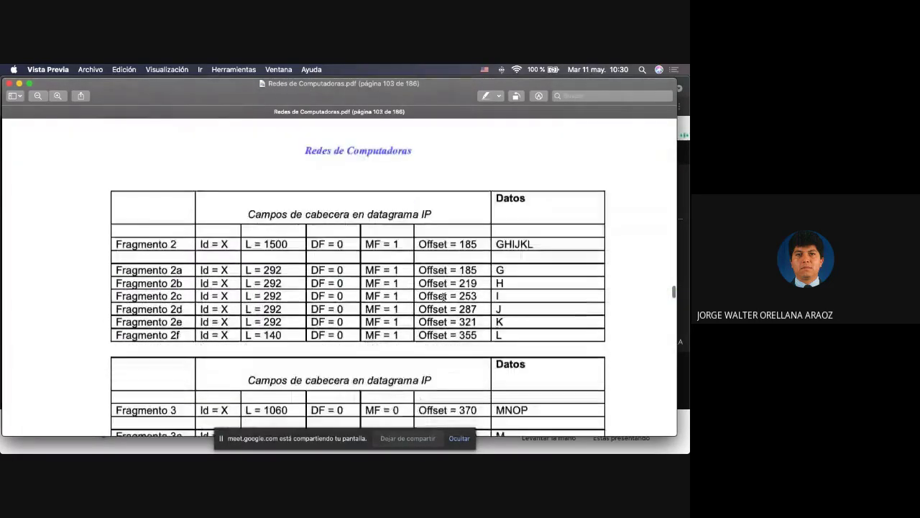
{"action": "scroll", "coordinate": [444, 296], "scroll_direction": "down", "scroll_amount": 1}
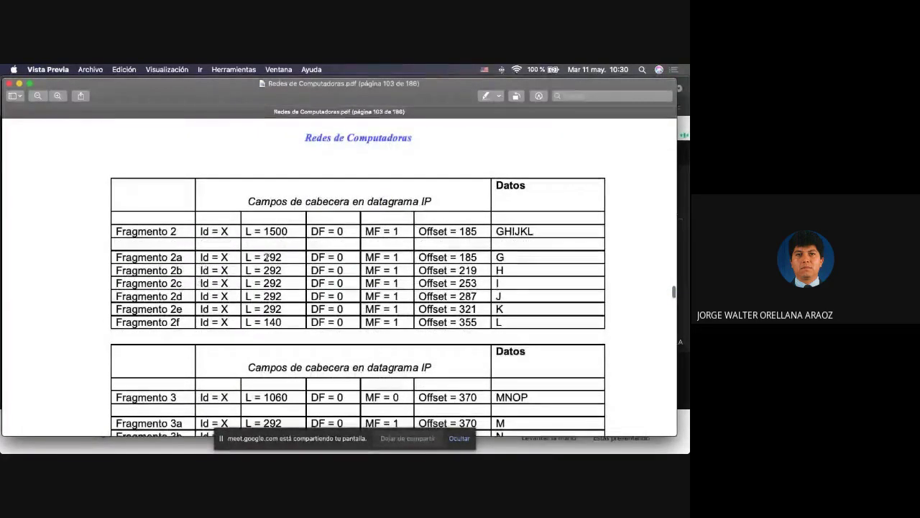
{"action": "left_click_drag", "start_coordinate": [264, 257], "coordinate": [282, 293]}
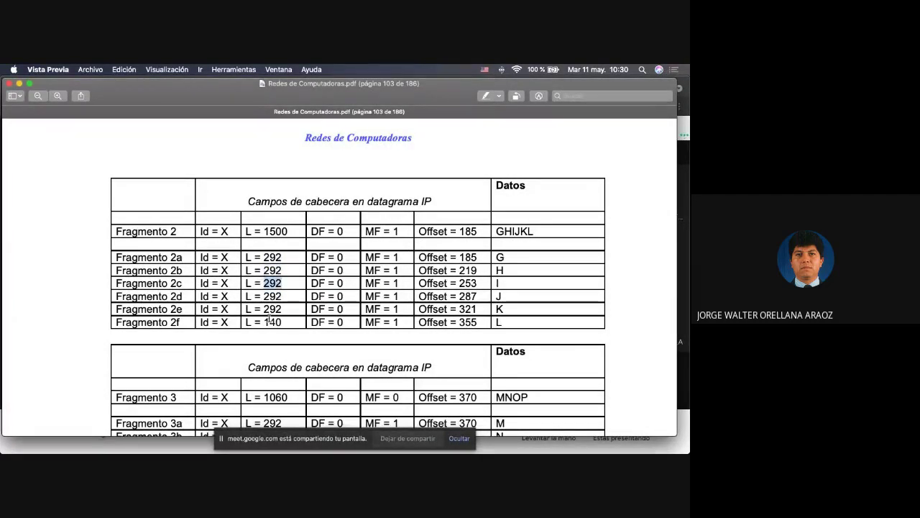
{"action": "left_click_drag", "start_coordinate": [263, 322], "coordinate": [282, 323]}
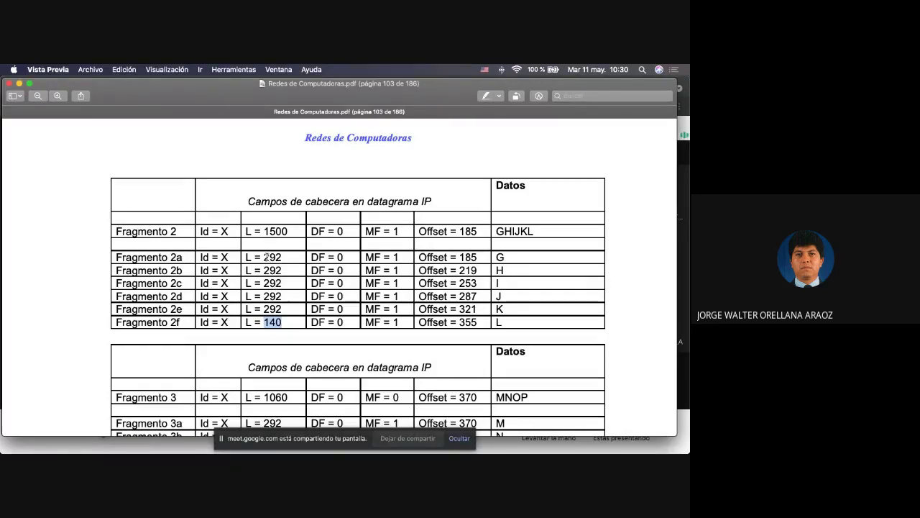
{"action": "left_click_drag", "start_coordinate": [263, 257], "coordinate": [283, 321]}
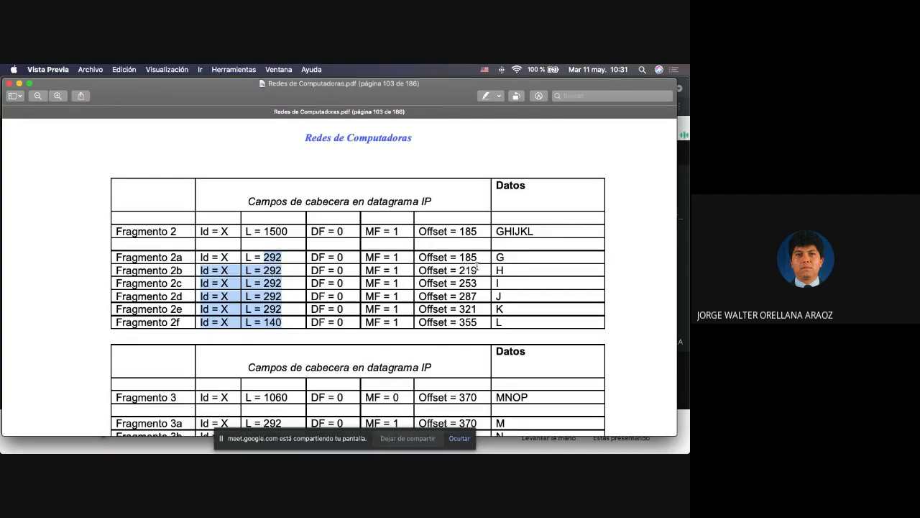
{"action": "left_click_drag", "start_coordinate": [457, 256], "coordinate": [468, 310]}
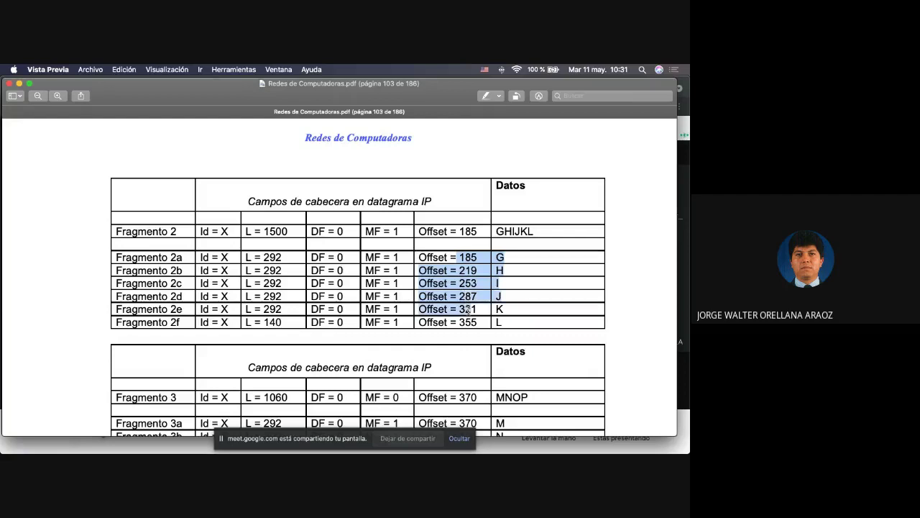
{"action": "scroll", "coordinate": [363, 297], "scroll_direction": "down", "scroll_amount": 2}
{"action": "scroll", "coordinate": [363, 299], "scroll_direction": "down", "scroll_amount": 1}
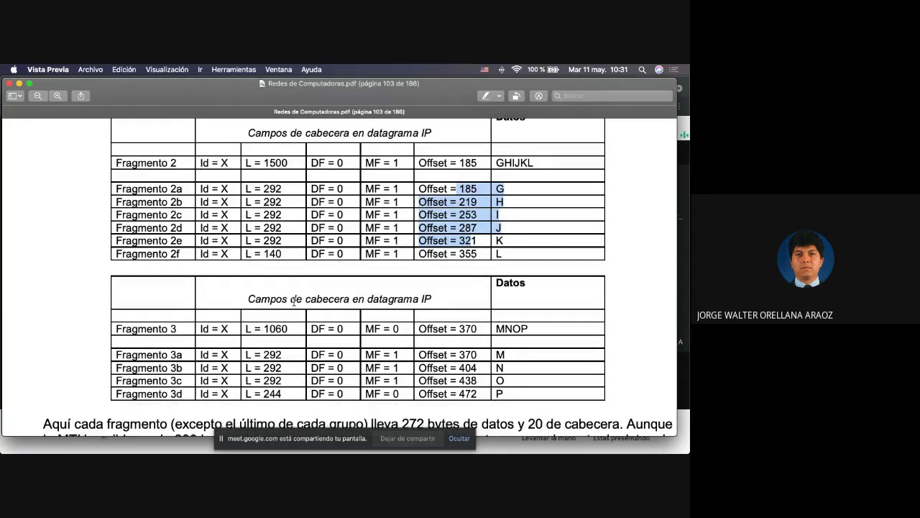
Step: Compare the original datagram and fragment 1 rows on page 102 with the flags and offsets of the subfragments on page 103
{"action": "scroll", "coordinate": [293, 301], "scroll_direction": "up", "scroll_amount": 15}
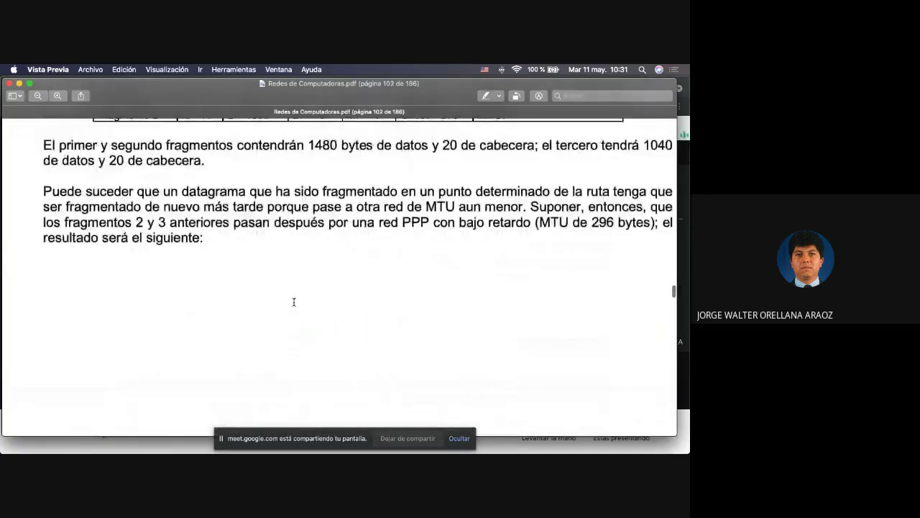
{"action": "scroll", "coordinate": [293, 301], "scroll_direction": "up", "scroll_amount": 7}
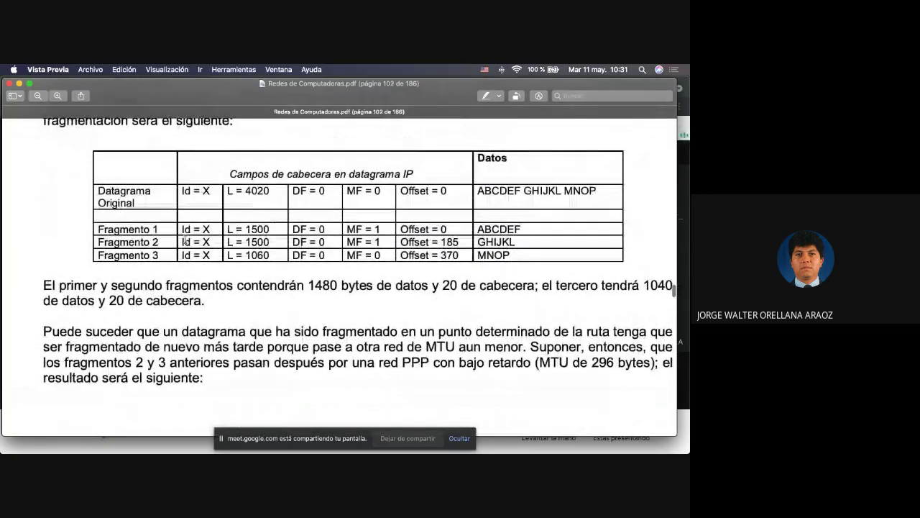
{"action": "left_click_drag", "start_coordinate": [183, 229], "coordinate": [399, 228]}
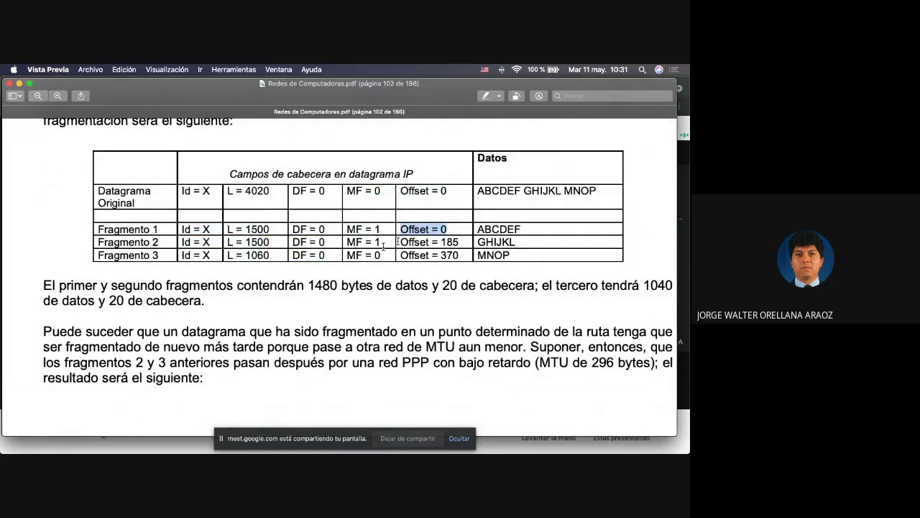
{"action": "scroll", "coordinate": [263, 319], "scroll_direction": "down", "scroll_amount": 20}
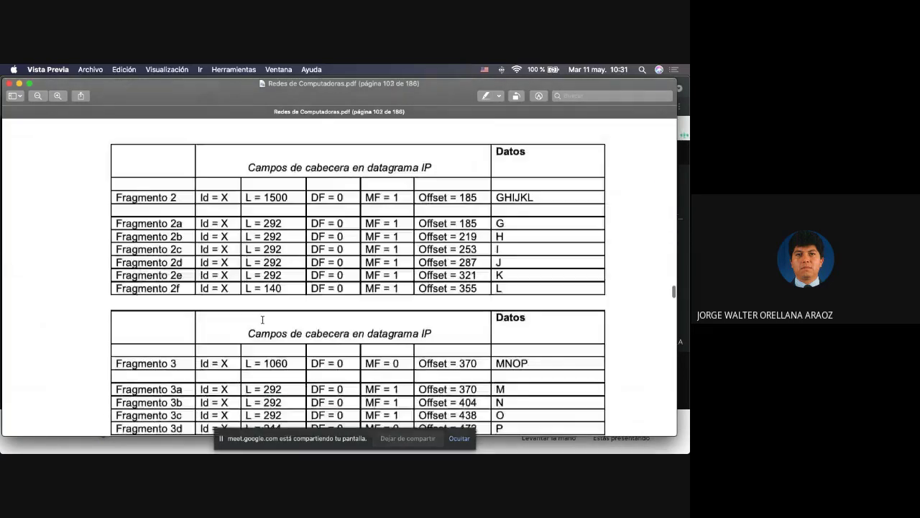
{"action": "scroll", "coordinate": [262, 319], "scroll_direction": "down", "scroll_amount": 1}
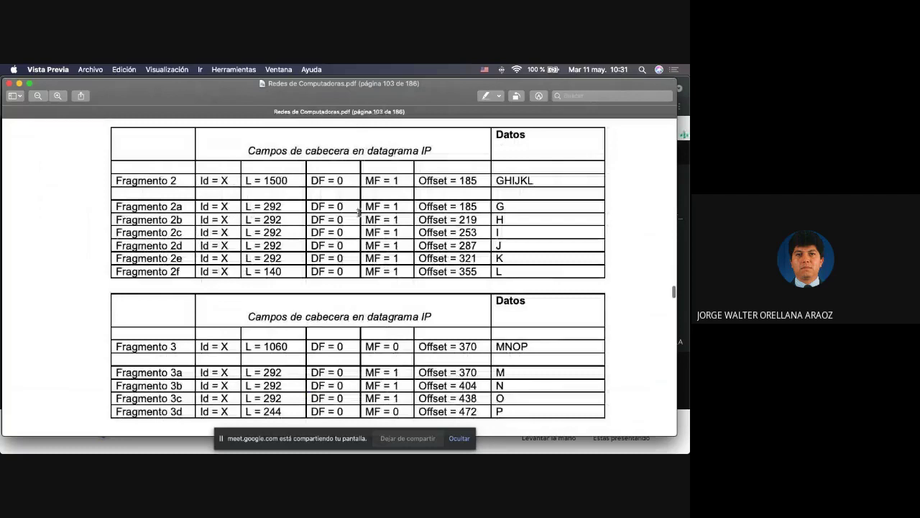
{"action": "left_click_drag", "start_coordinate": [358, 211], "coordinate": [454, 268]}
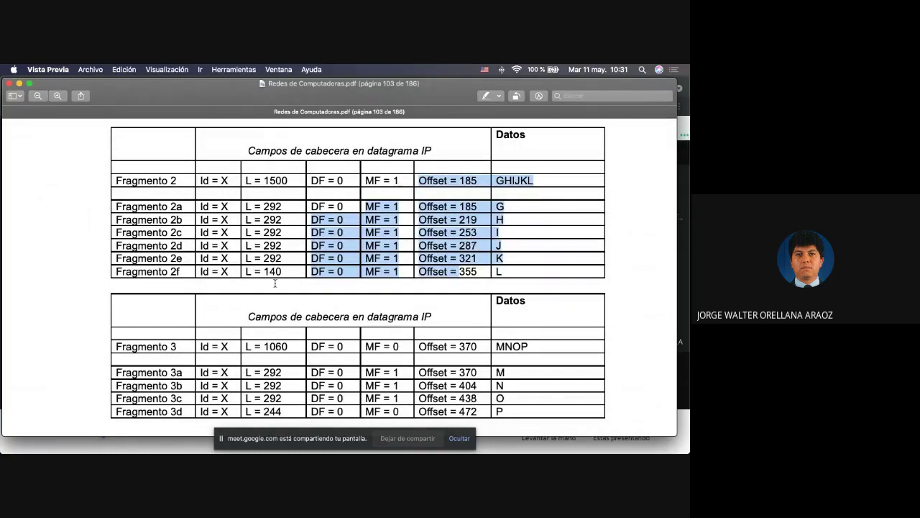
{"action": "scroll", "coordinate": [284, 291], "scroll_direction": "down", "scroll_amount": 4}
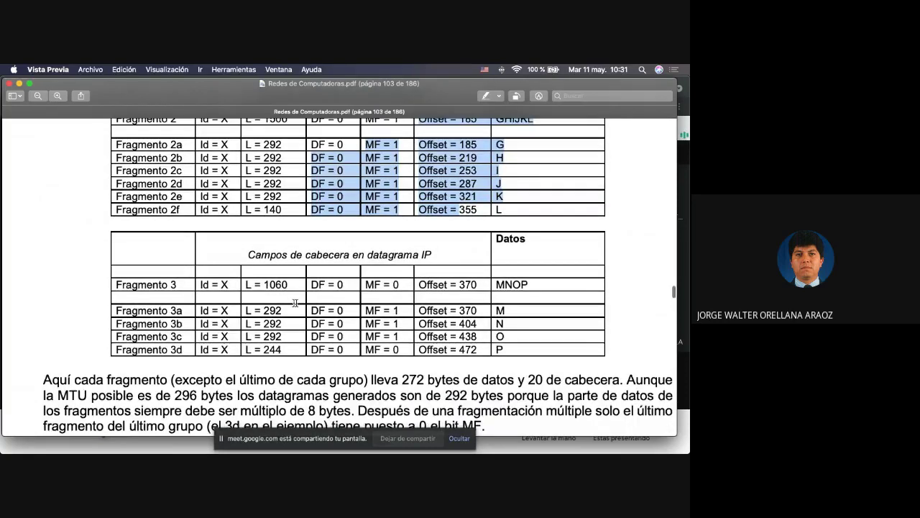
{"action": "left_click_drag", "start_coordinate": [418, 306], "coordinate": [482, 344]}
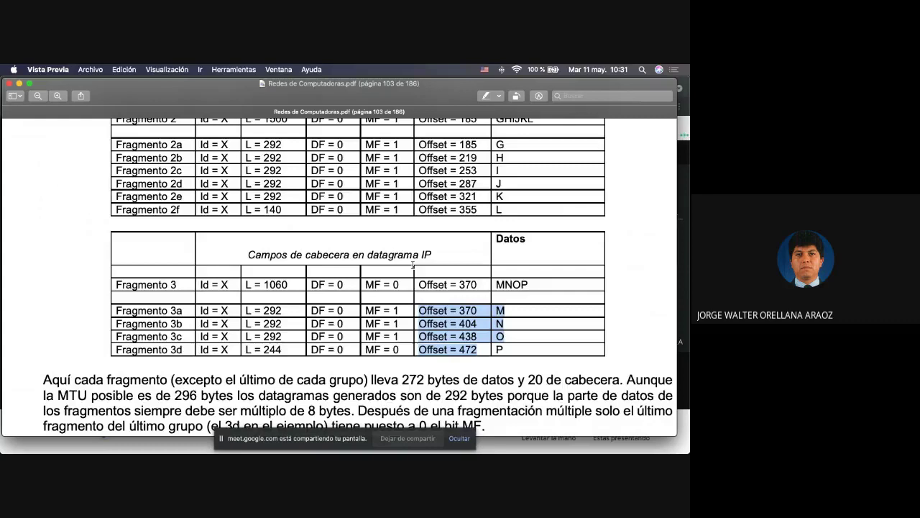
{"action": "scroll", "coordinate": [413, 264], "scroll_direction": "up", "scroll_amount": 15}
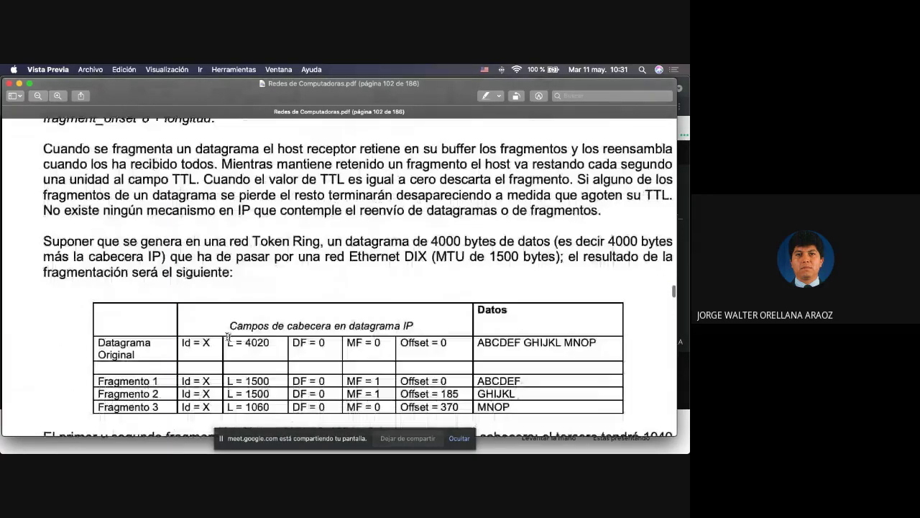
{"action": "left_click_drag", "start_coordinate": [234, 341], "coordinate": [285, 342]}
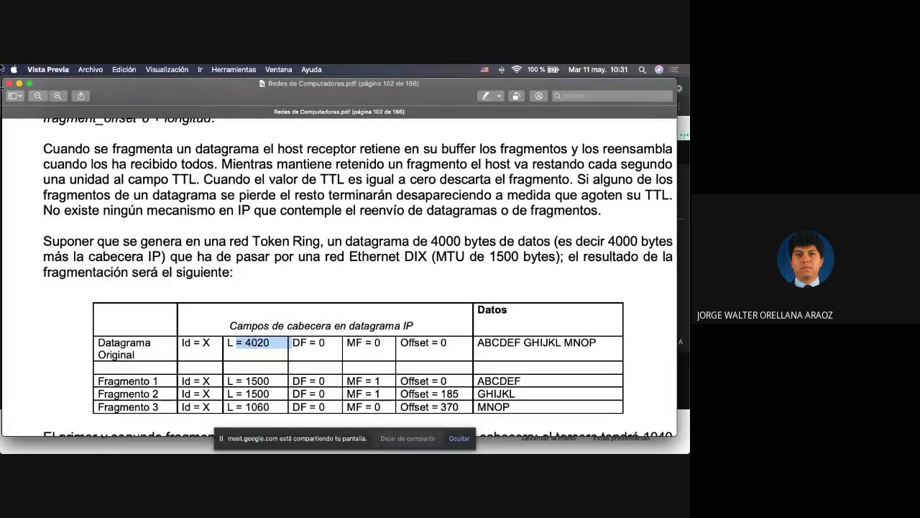
Step: Switch to the blank Excel workbook and enter the headers ID, DATOS and DATAGRAMA in A1:C1
{"action": "key", "text": "ctrl+Up"}
{"action": "left_click", "coordinate": [129, 356]}
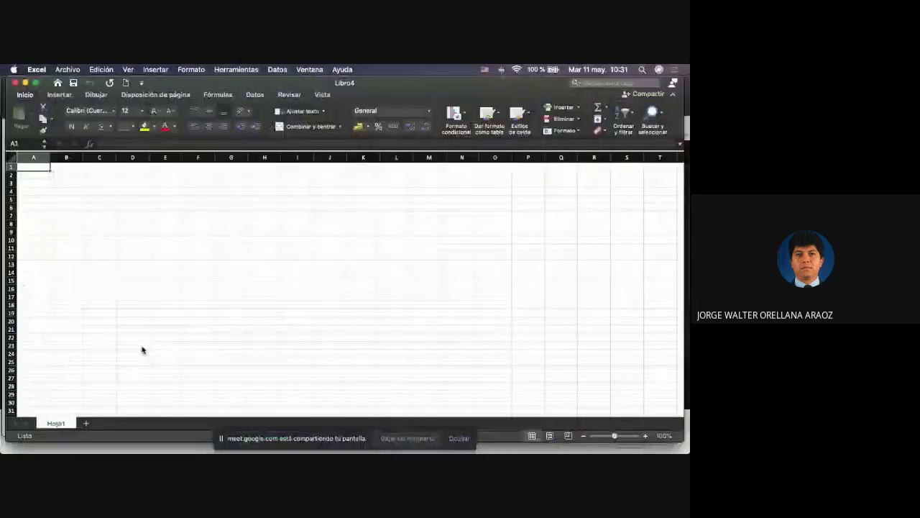
{"action": "key", "text": "ctrl+Home"}
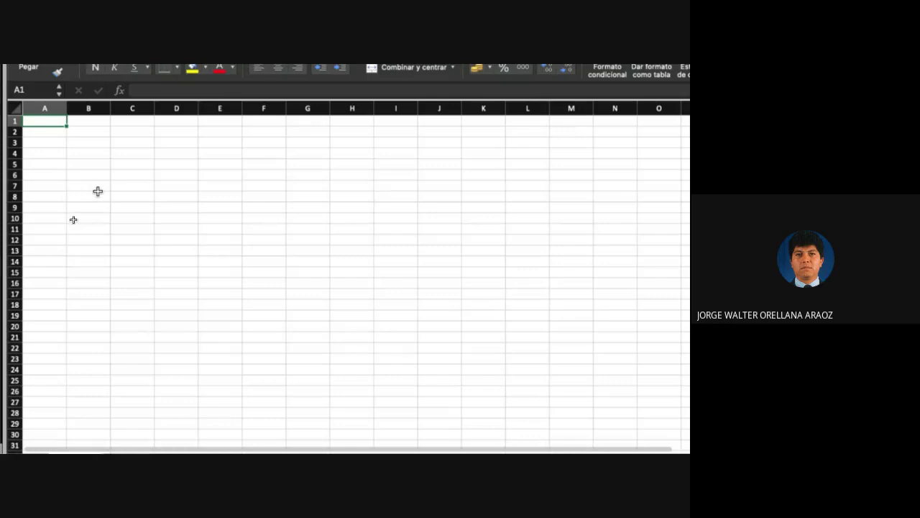
{"action": "type", "text": "ID"}
{"action": "key", "text": "Tab"}
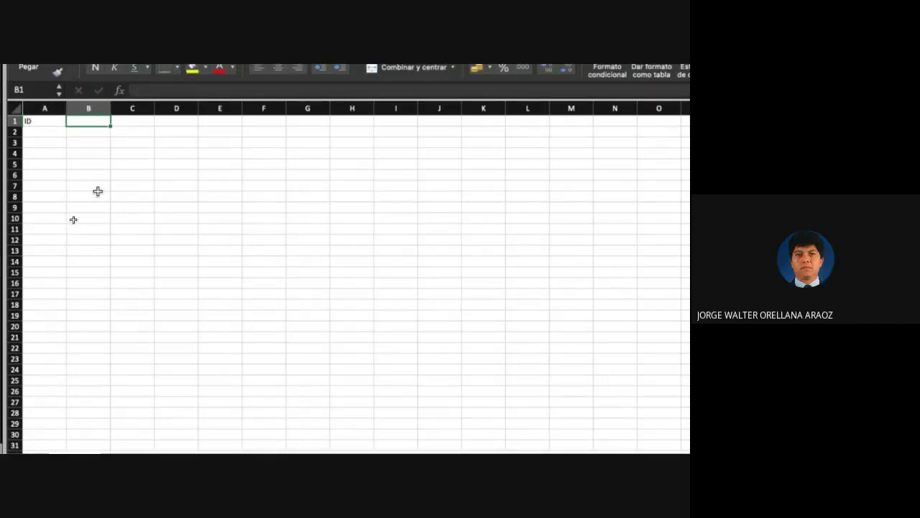
{"action": "type", "text": "DATOS"}
{"action": "key", "text": "Tab"}
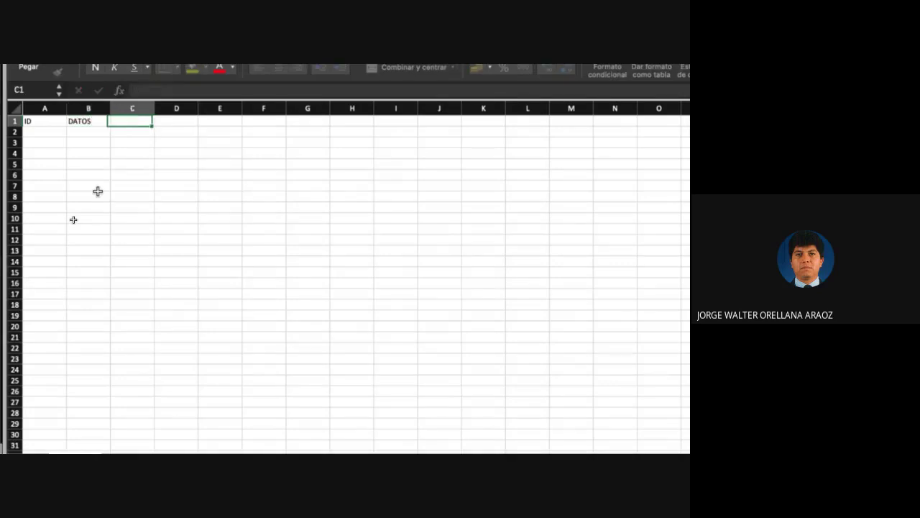
{"action": "type", "text": "DATAGRAMA"}
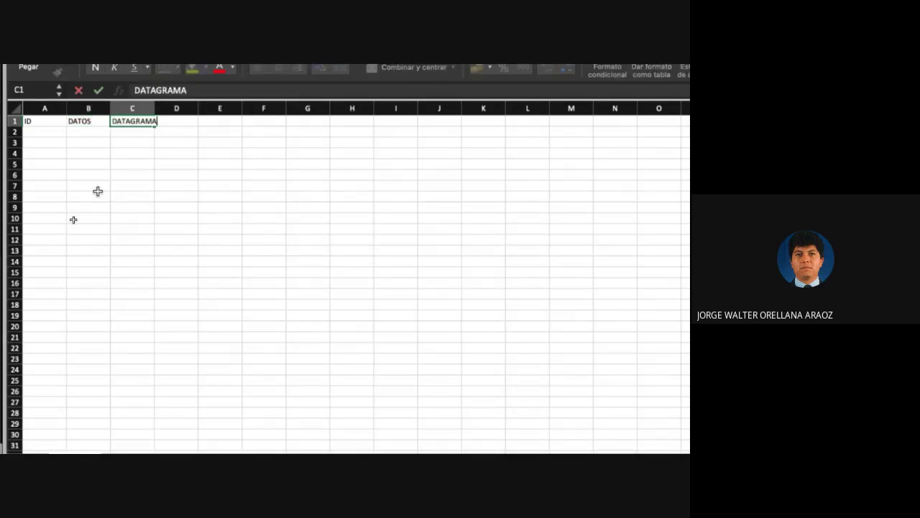
{"action": "key", "text": "Tab"}
Step: Add the headers DF, MF and OFFSET in cells D1 to F1
{"action": "type", "text": "M"}
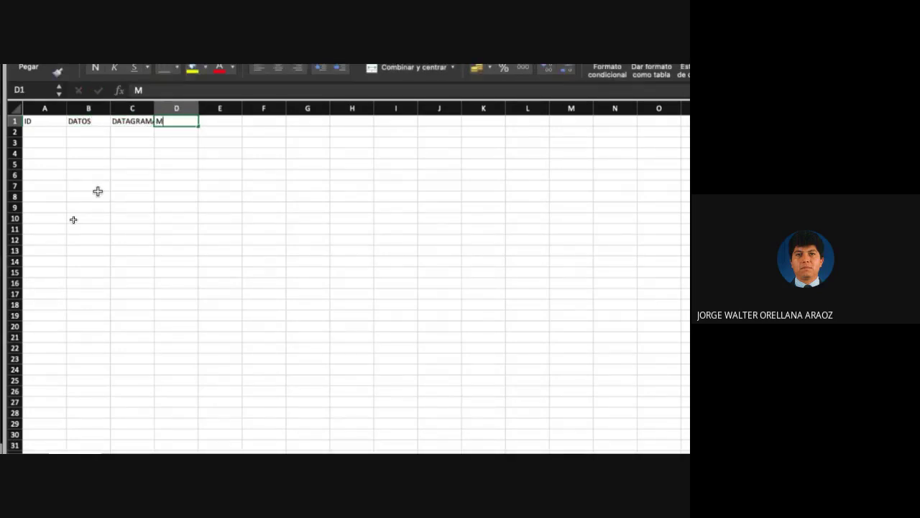
{"action": "key", "text": "BackSpace"}
{"action": "key", "text": "BackSpace"}
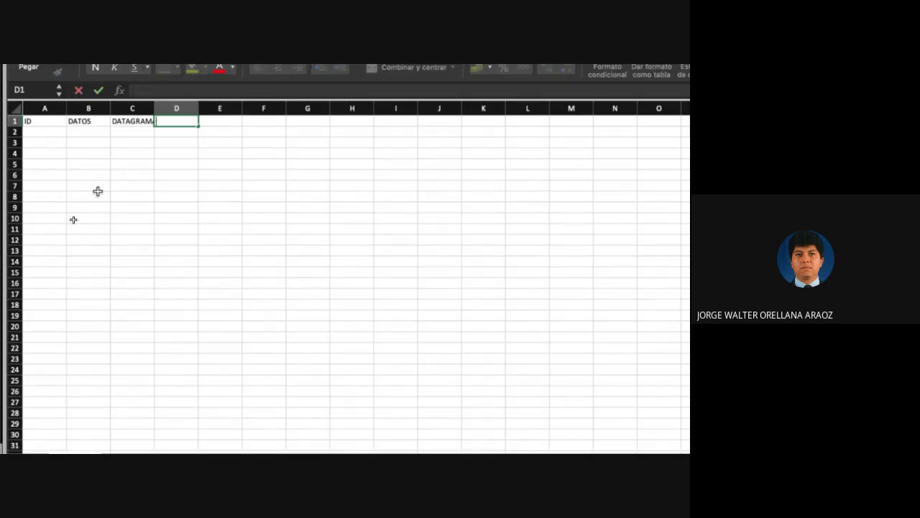
{"action": "type", "text": "DF"}
{"action": "key", "text": "Tab"}
{"action": "type", "text": "MF"}
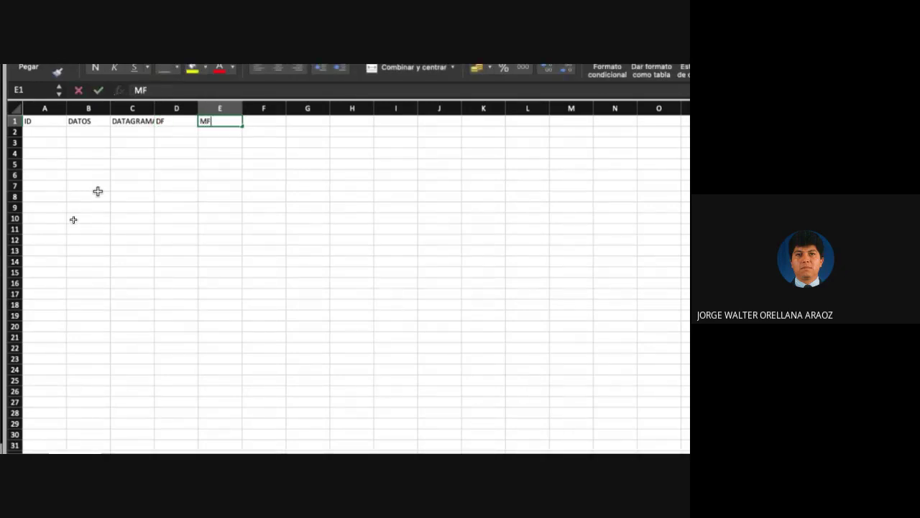
{"action": "key", "text": "Tab"}
{"action": "type", "text": "OFFES"}
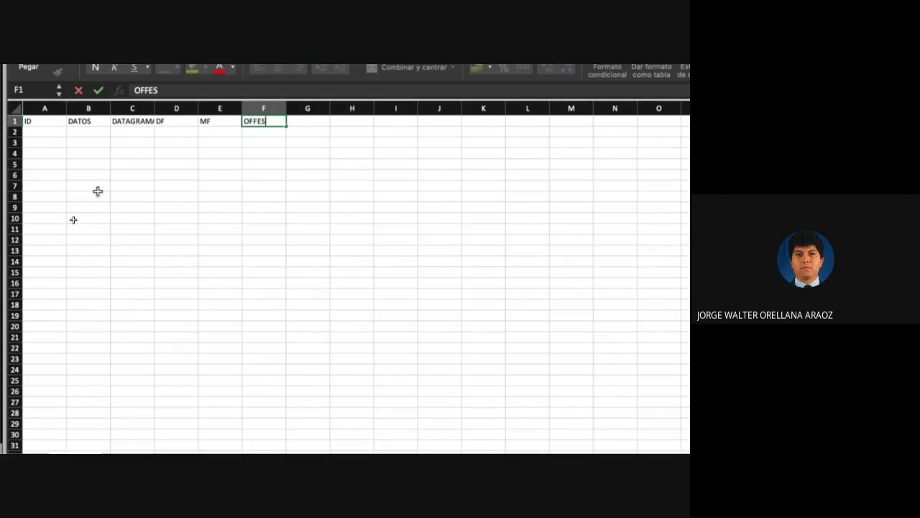
{"action": "key", "text": "BackSpace"}
{"action": "key", "text": "BackSpace"}
{"action": "type", "text": "E"}
{"action": "key", "text": "BackSpace"}
{"action": "type", "text": "SET"}
{"action": "key", "text": "Return"}
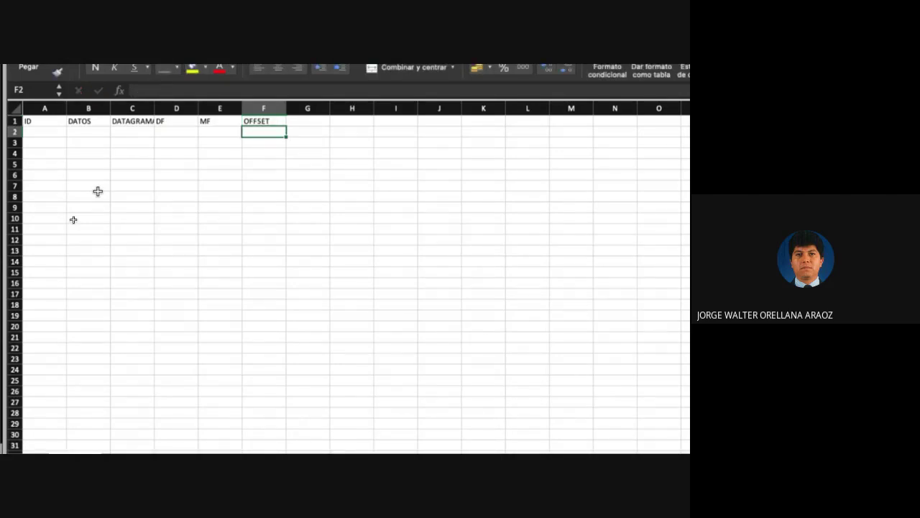
Step: Enter the label datagrama in H2 and its size, 15849 bytes, in I2
{"action": "left_click", "coordinate": [362, 135]}
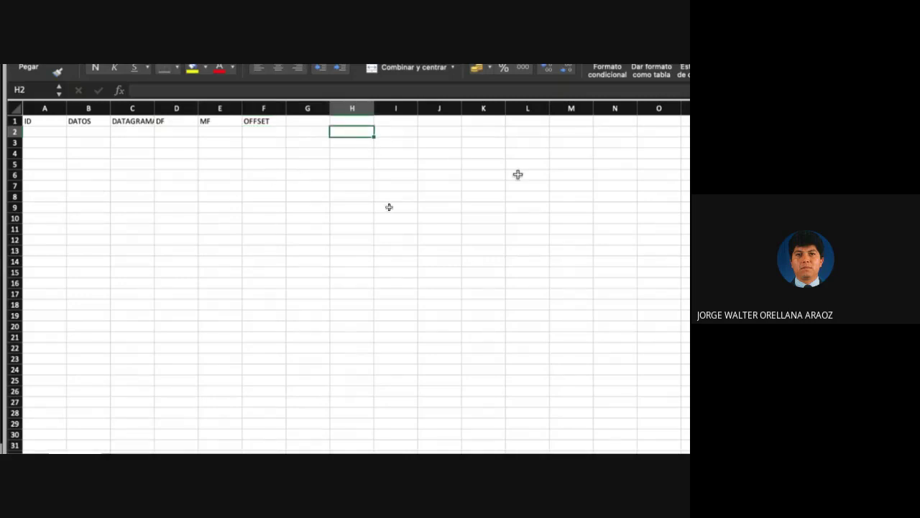
{"action": "type", "text": "datgr"}
{"action": "type", "text": "am"}
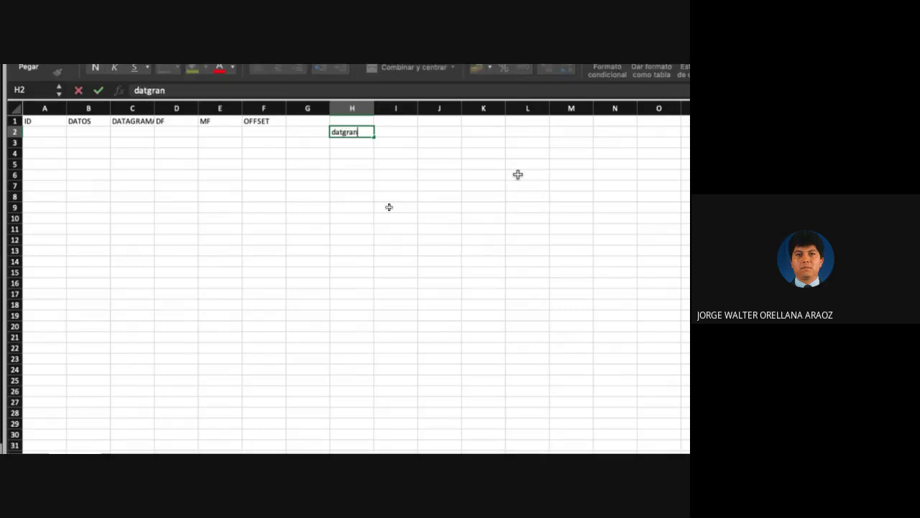
{"action": "key", "text": "BackSpace"}
{"action": "key", "text": "BackSpace"}
{"action": "key", "text": "BackSpace"}
{"action": "type", "text": "grama"}
{"action": "key", "text": "Tab"}
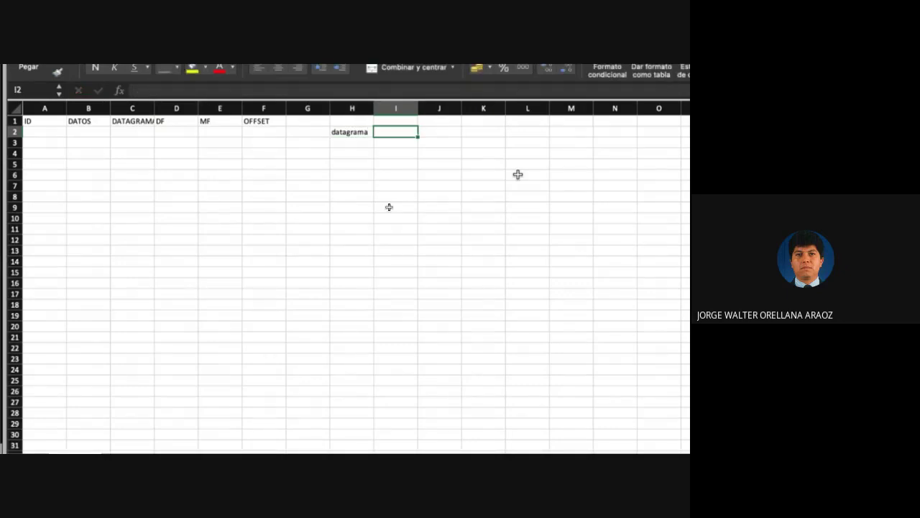
{"action": "type", "text": "158"}
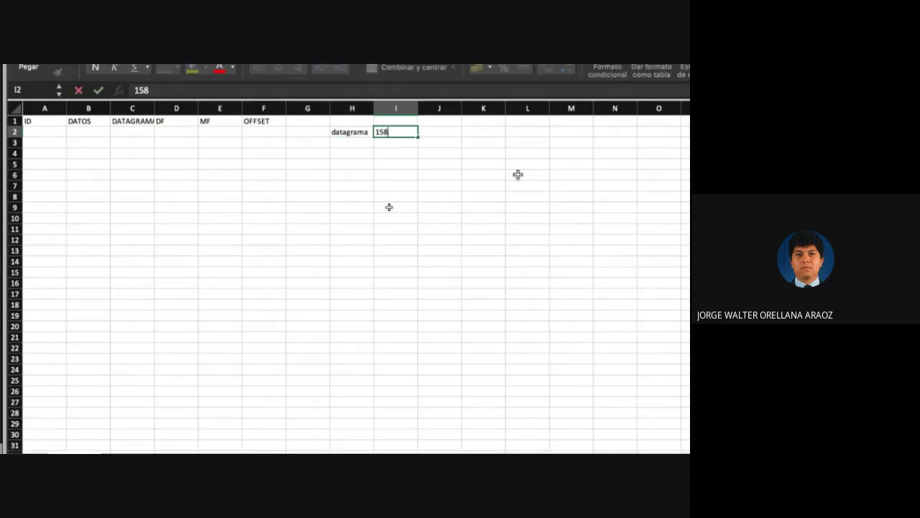
{"action": "type", "text": "49 bytes"}
{"action": "key", "text": "Return"}
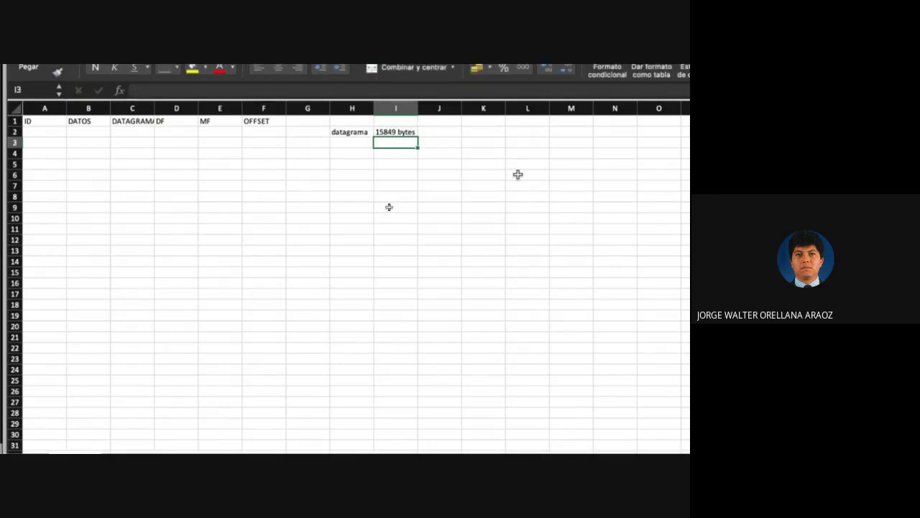
Step: Enter the label Red MTU in H5 and the value 4832 bytes in I5
{"action": "key", "text": "Down"}
{"action": "key", "text": "Down"}
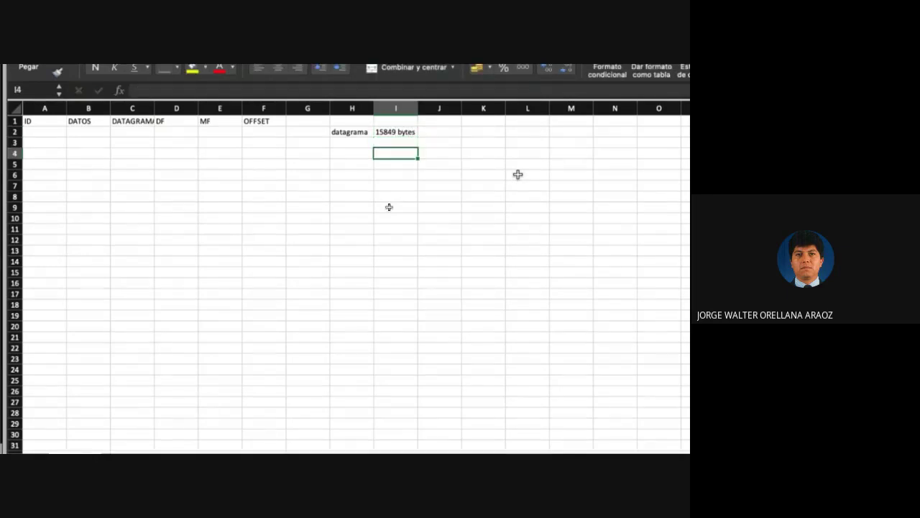
{"action": "key", "text": "Left"}
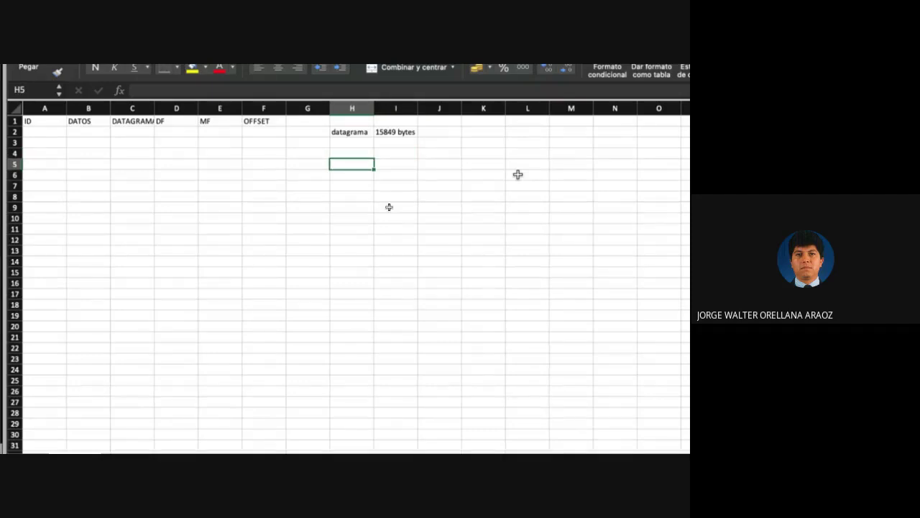
{"action": "type", "text": "Red MTU"}
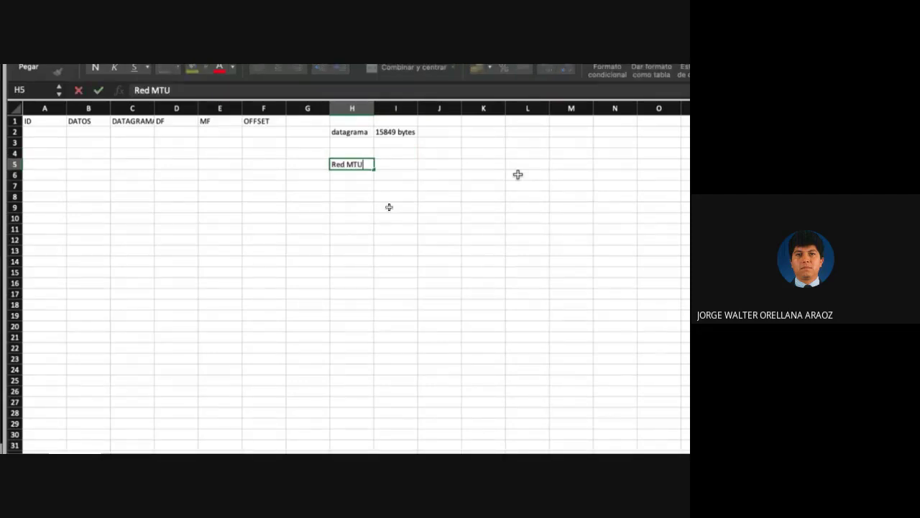
{"action": "key", "text": "Tab"}
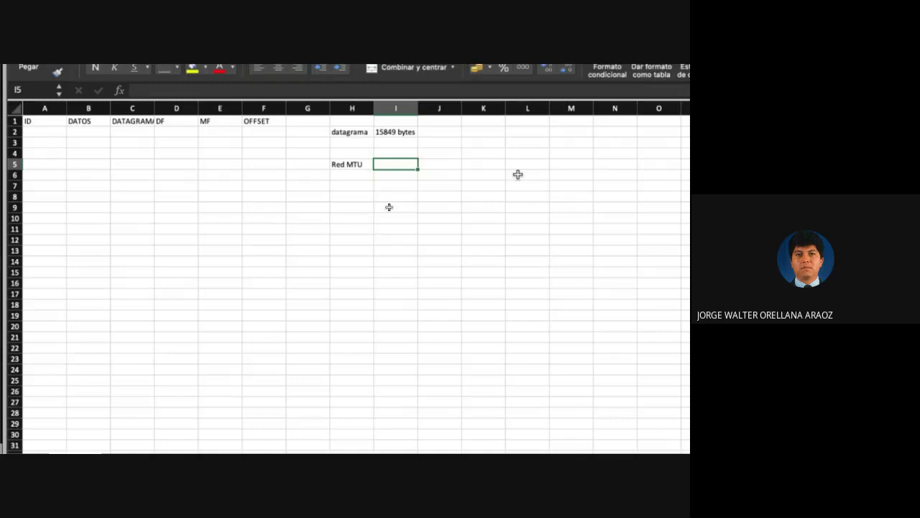
{"action": "type", "text": "4832"}
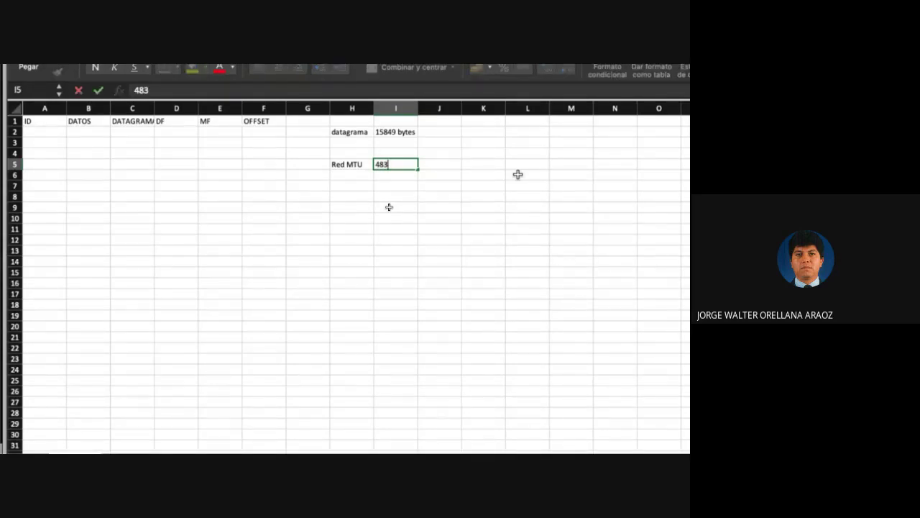
{"action": "type", "text": " bytes"}
{"action": "key", "text": "Return"}
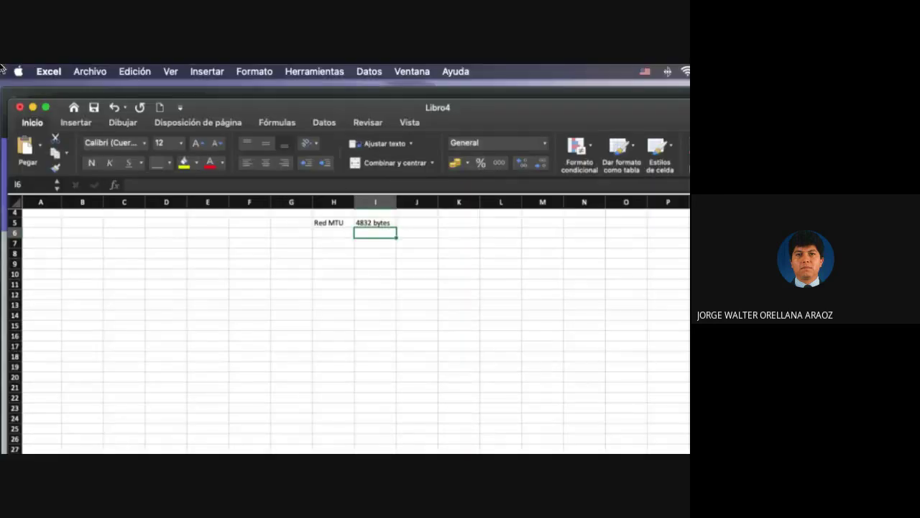
Step: Switch to the PDF, examine the table of MTU values per link protocol on page 101, and return to the datagram and MTU values in Excel
{"action": "key", "text": "ctrl+Up"}
{"action": "left_click", "coordinate": [656, 414]}
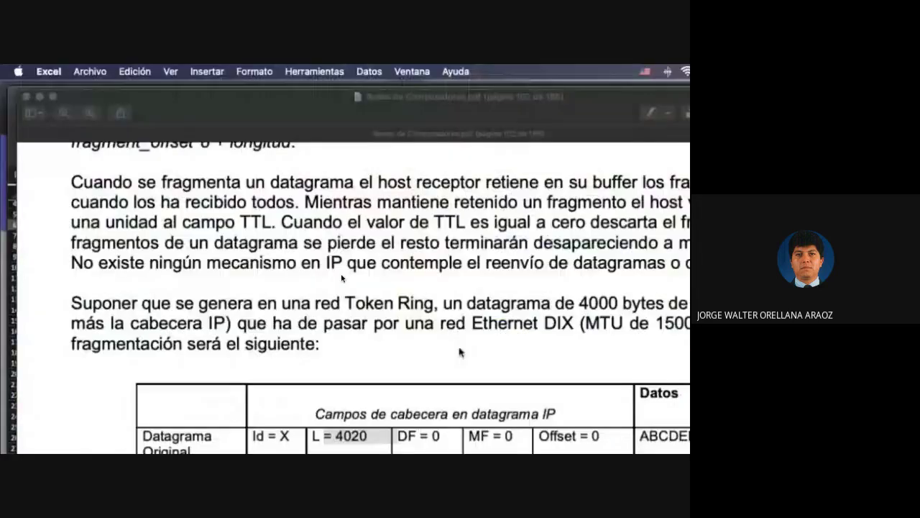
{"action": "scroll", "coordinate": [377, 329], "scroll_direction": "up", "scroll_amount": 10}
{"action": "scroll", "coordinate": [377, 329], "scroll_direction": "up", "scroll_amount": 15}
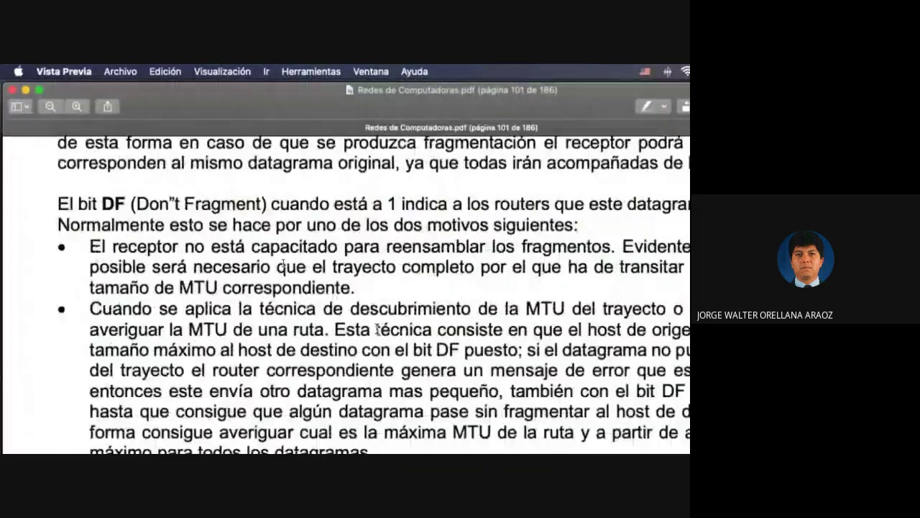
{"action": "scroll", "coordinate": [376, 328], "scroll_direction": "up", "scroll_amount": 1}
{"action": "scroll", "coordinate": [376, 328], "scroll_direction": "right", "scroll_amount": 5}
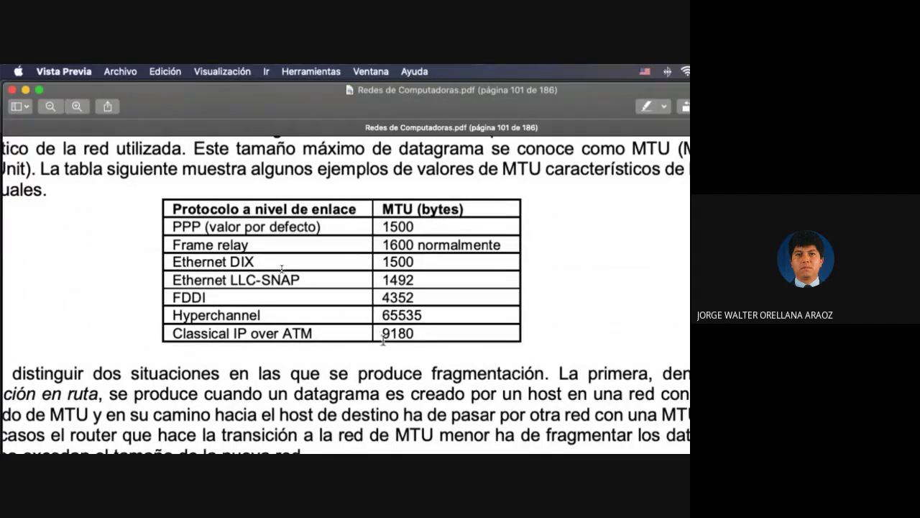
{"action": "key", "text": "ctrl+Up"}
{"action": "left_click", "coordinate": [245, 406]}
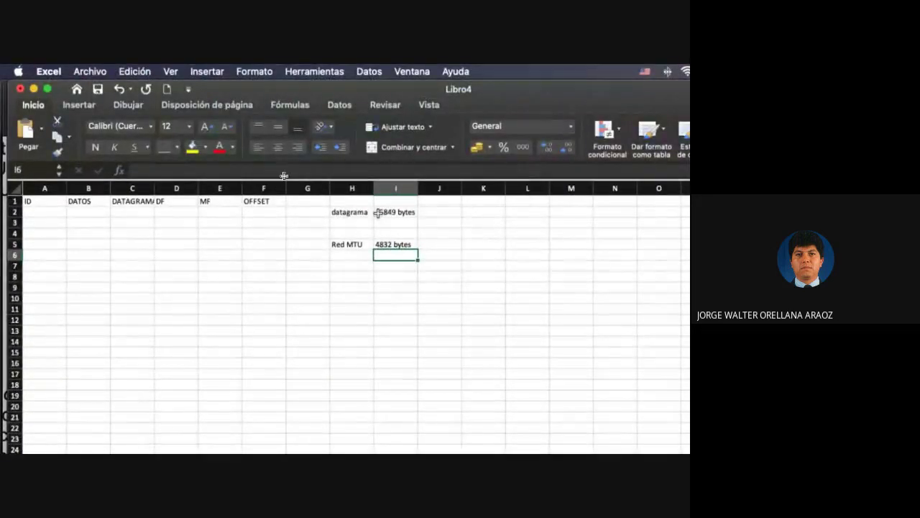
{"action": "left_click", "coordinate": [377, 211]}
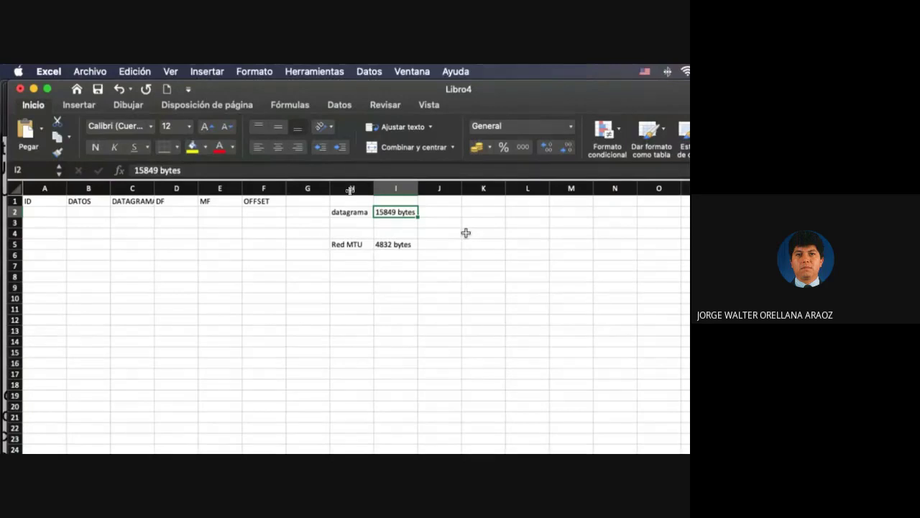
{"action": "left_click", "coordinate": [392, 245]}
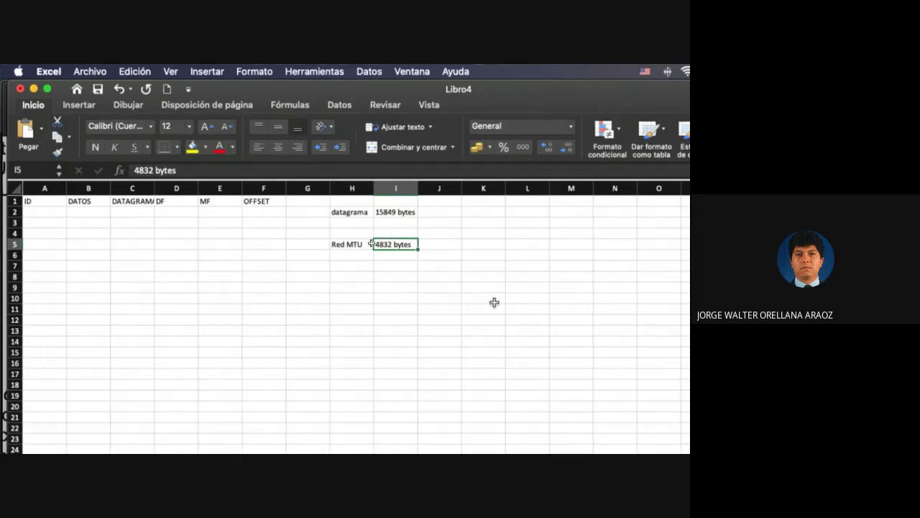
Step: Enter a as the ID of the original datagram in A2
{"action": "left_click", "coordinate": [49, 215]}
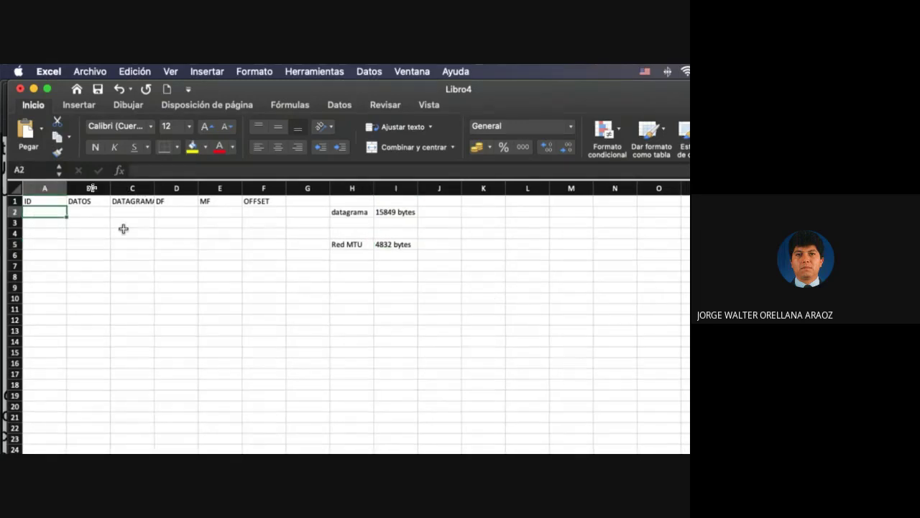
{"action": "type", "text": "x"}
{"action": "key", "text": "Tab"}
{"action": "key", "text": "shift+Tab"}
{"action": "type", "text": "123"}
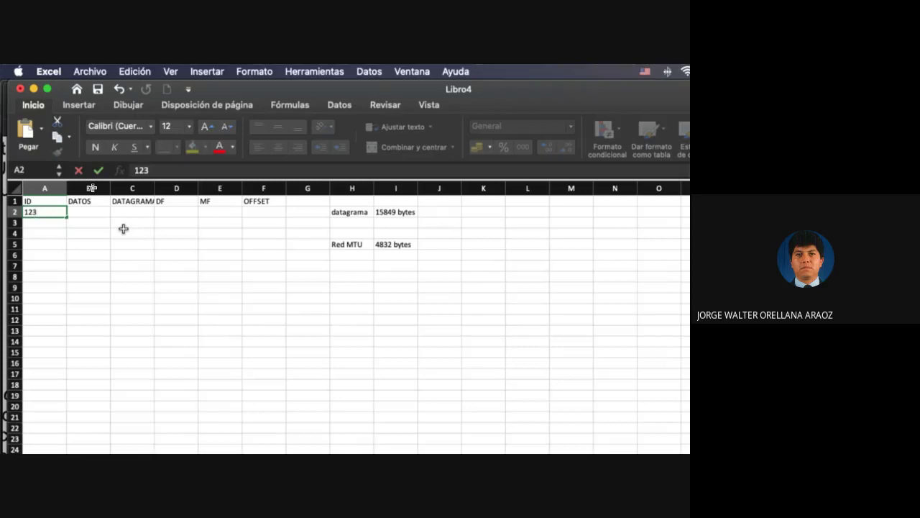
{"action": "key", "text": "BackSpace"}
{"action": "key", "text": "BackSpace"}
{"action": "key", "text": "BackSpace"}
{"action": "type", "text": "a"}
{"action": "key", "text": "Tab"}
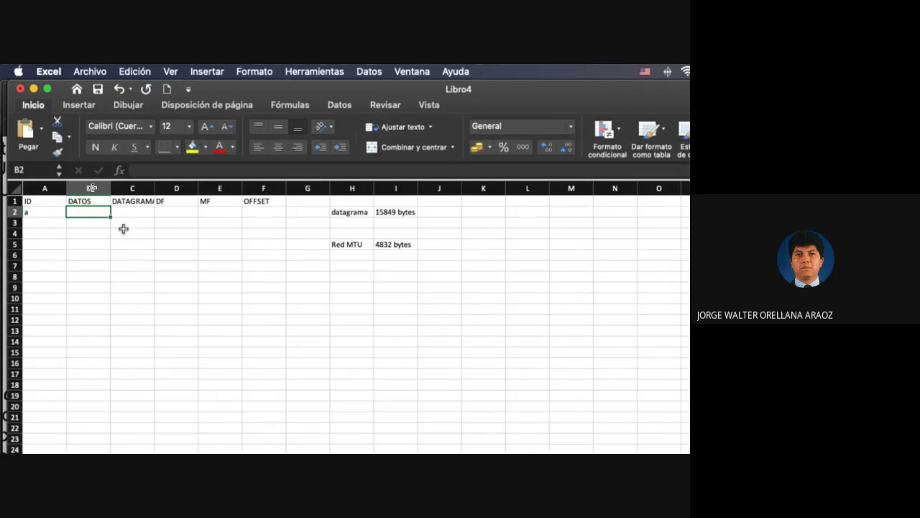
Step: Enter 15849 under DATAGRAMA in C2
{"action": "key", "text": "Right"}
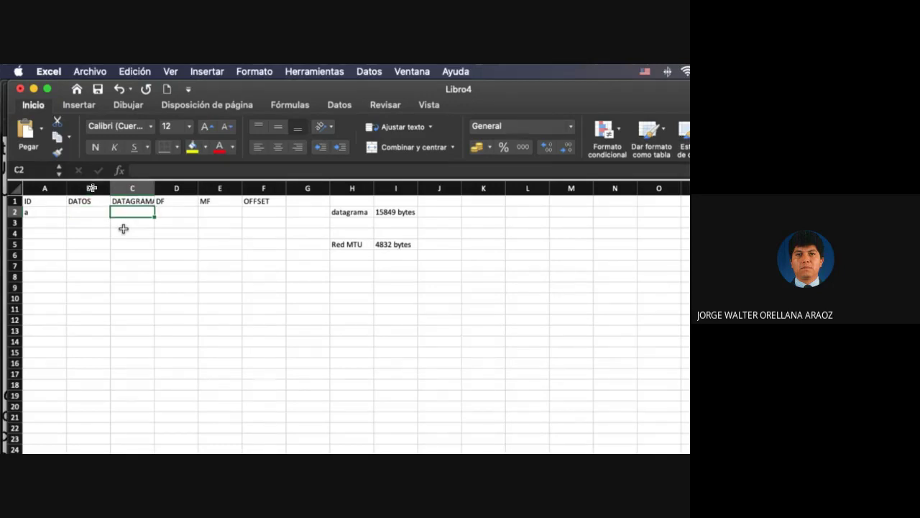
{"action": "type", "text": "15849"}
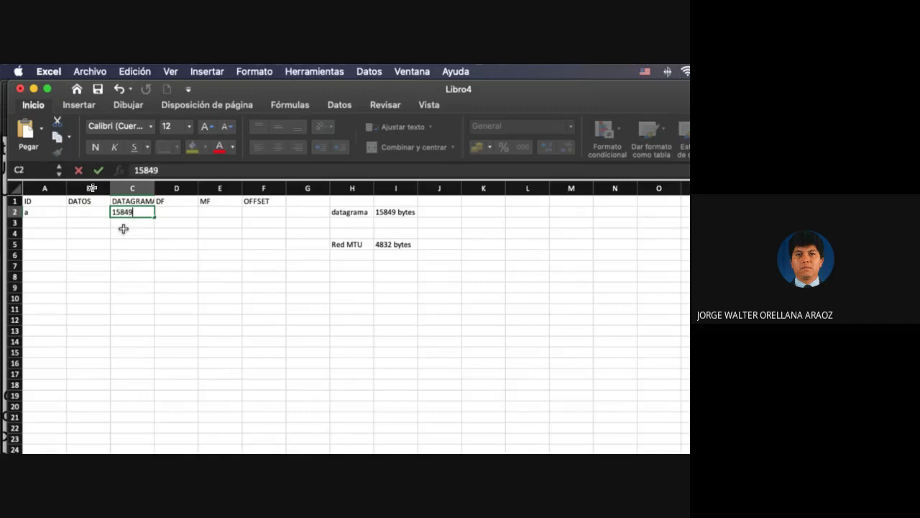
{"action": "key", "text": "Left"}
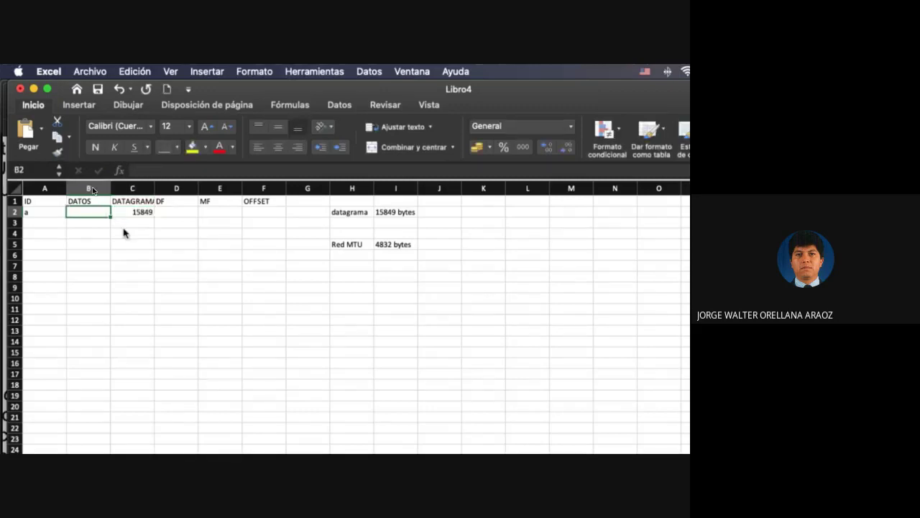
Step: Fill the datagrama cells H2:I2 and the original datagram row A2:F2 with yellow
{"action": "scroll", "coordinate": [123, 232], "scroll_direction": "up", "scroll_amount": 1, "text": "ctrl"}
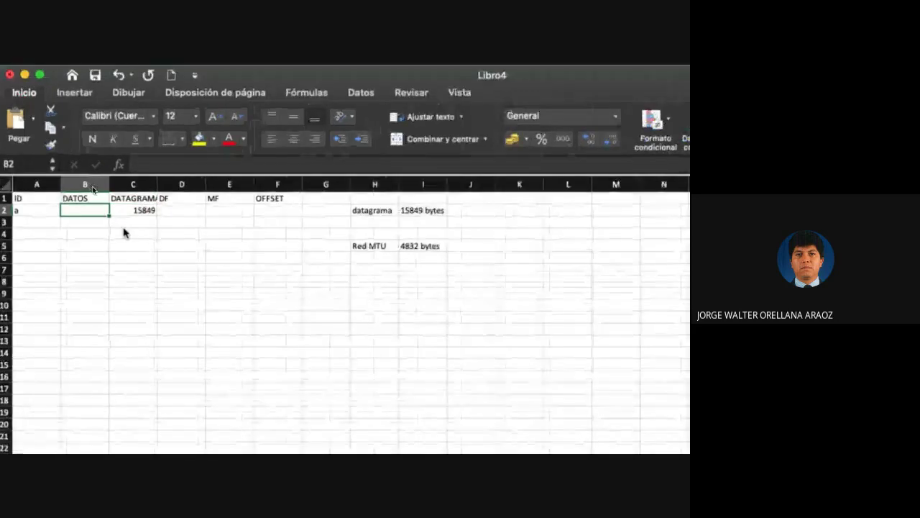
{"action": "scroll", "coordinate": [123, 233], "scroll_direction": "down", "scroll_amount": 1, "text": "ctrl"}
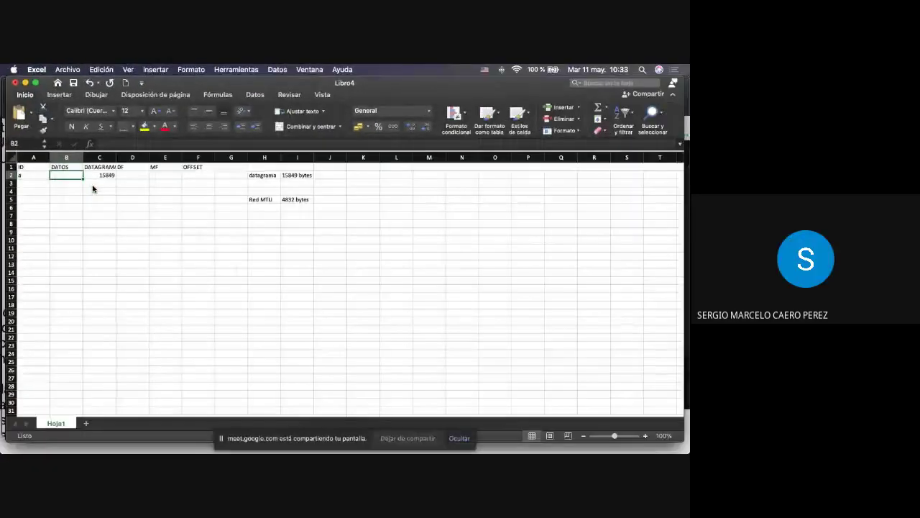
{"action": "scroll", "coordinate": [93, 186], "scroll_direction": "up", "scroll_amount": 1, "text": "ctrl"}
{"action": "scroll", "coordinate": [93, 189], "scroll_direction": "up", "scroll_amount": 5, "text": "ctrl"}
{"action": "scroll", "coordinate": [93, 187], "scroll_direction": "left", "scroll_amount": 3}
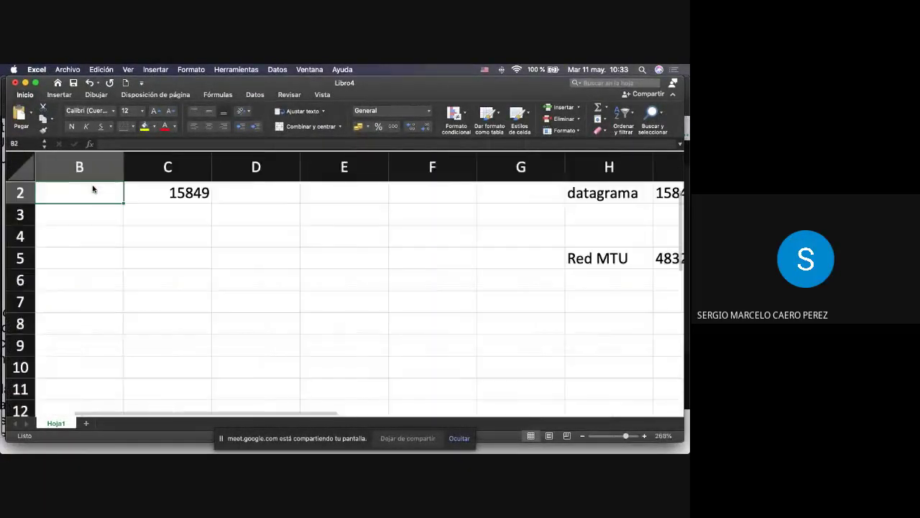
{"action": "scroll", "coordinate": [123, 230], "scroll_direction": "up", "scroll_amount": 1}
{"action": "scroll", "coordinate": [123, 231], "scroll_direction": "up", "scroll_amount": 1}
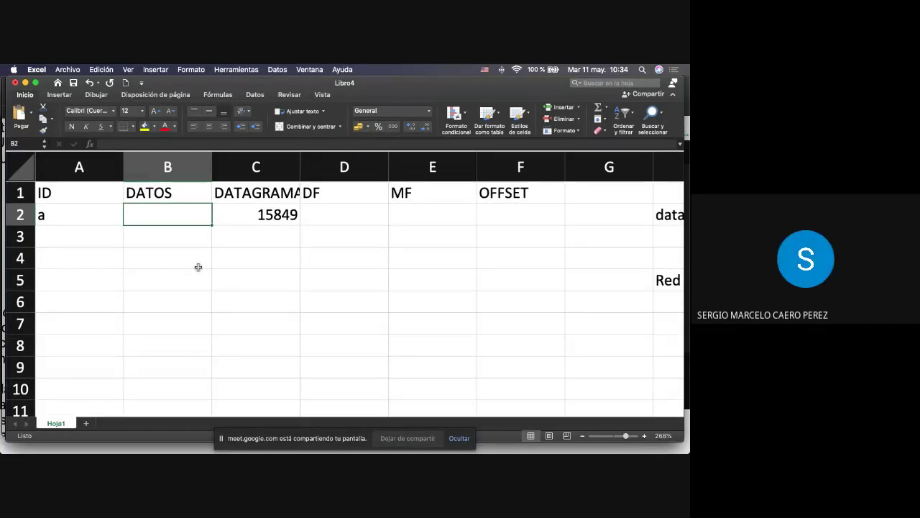
{"action": "scroll", "coordinate": [198, 267], "scroll_direction": "down", "scroll_amount": 3, "text": "ctrl"}
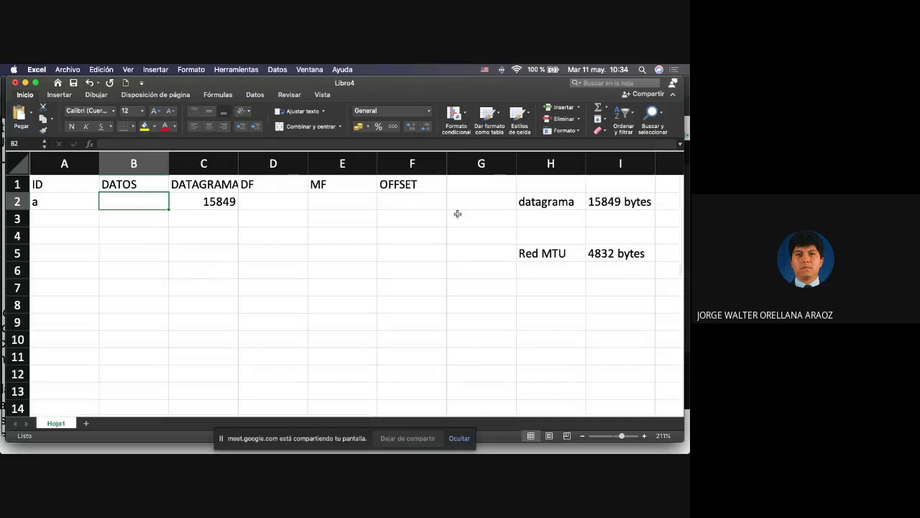
{"action": "left_click_drag", "start_coordinate": [579, 204], "coordinate": [615, 202]}
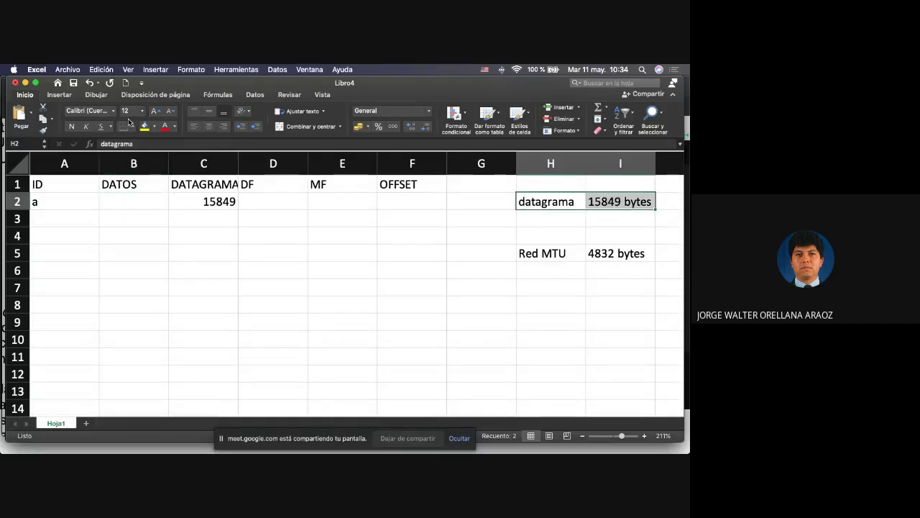
{"action": "left_click", "coordinate": [143, 126]}
{"action": "left_click_drag", "start_coordinate": [39, 200], "coordinate": [388, 201]}
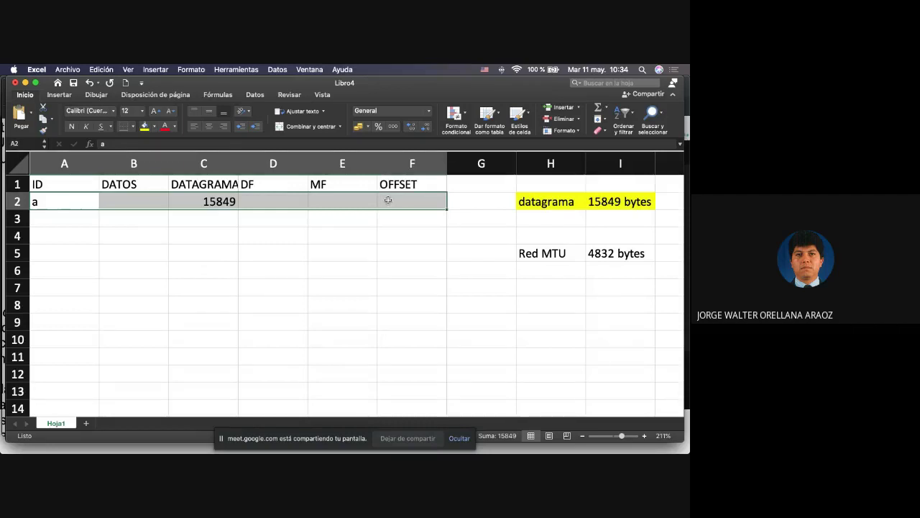
{"action": "left_click", "coordinate": [143, 126]}
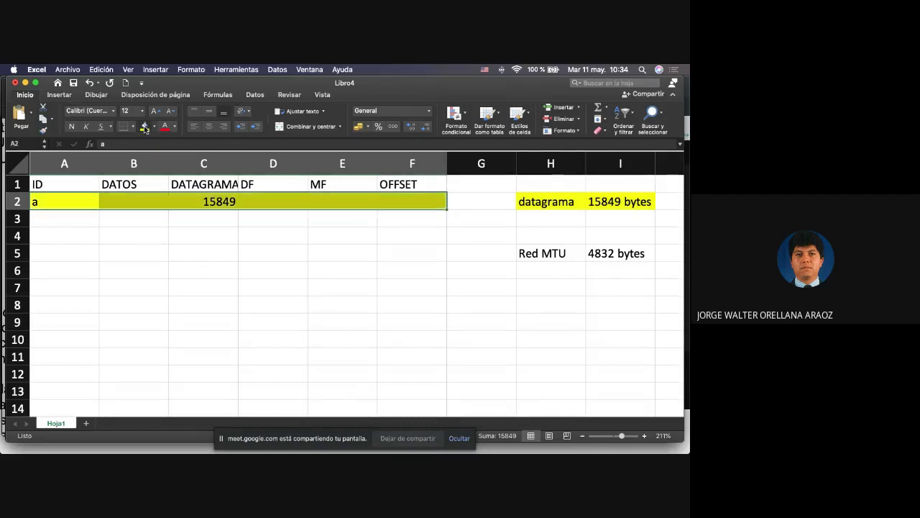
Step: Enter 15829 under DATOS in B2 for the original datagram
{"action": "left_click", "coordinate": [143, 208]}
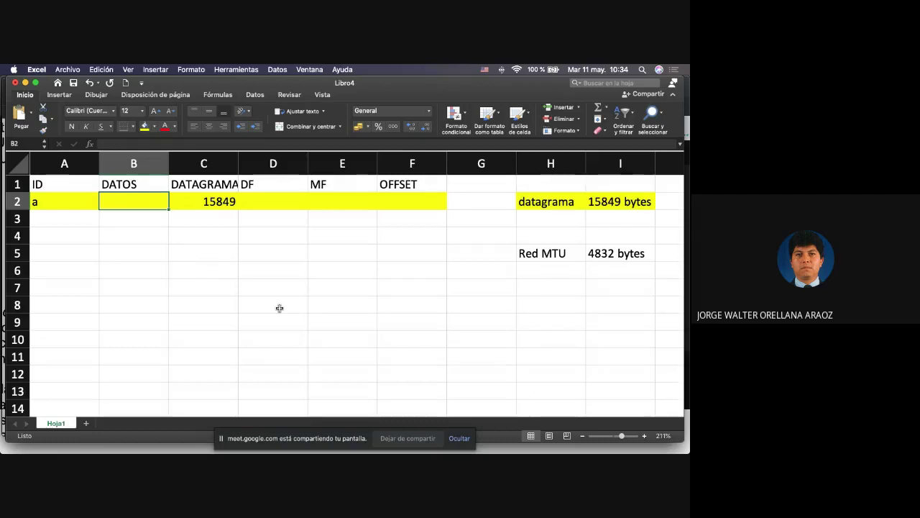
{"action": "type", "text": "15"}
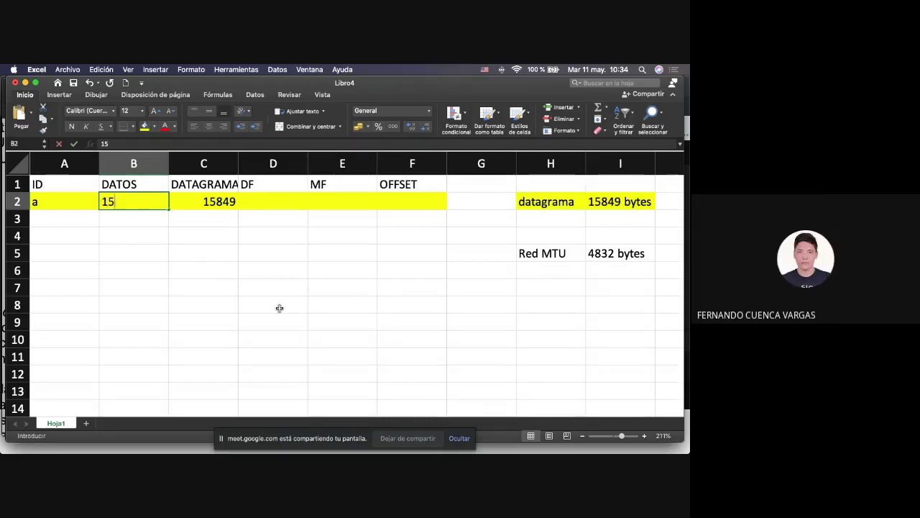
{"action": "type", "text": "829"}
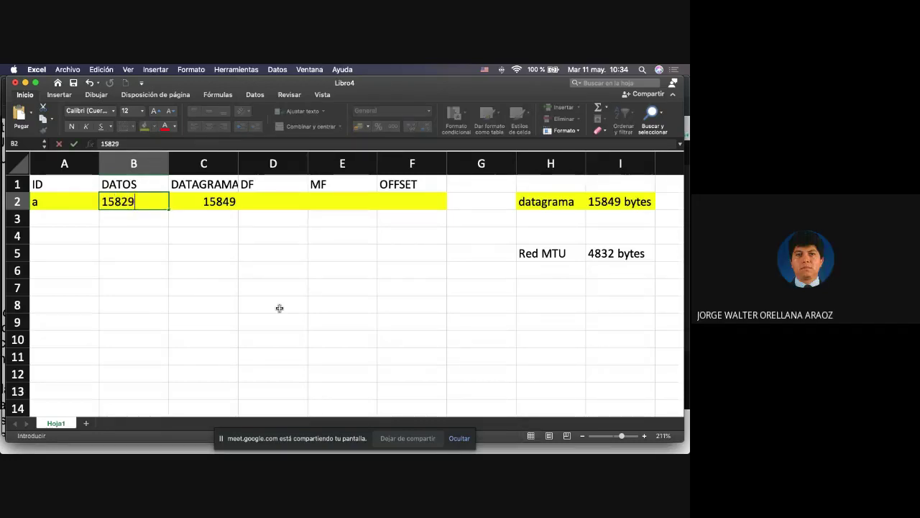
{"action": "key", "text": "Tab"}
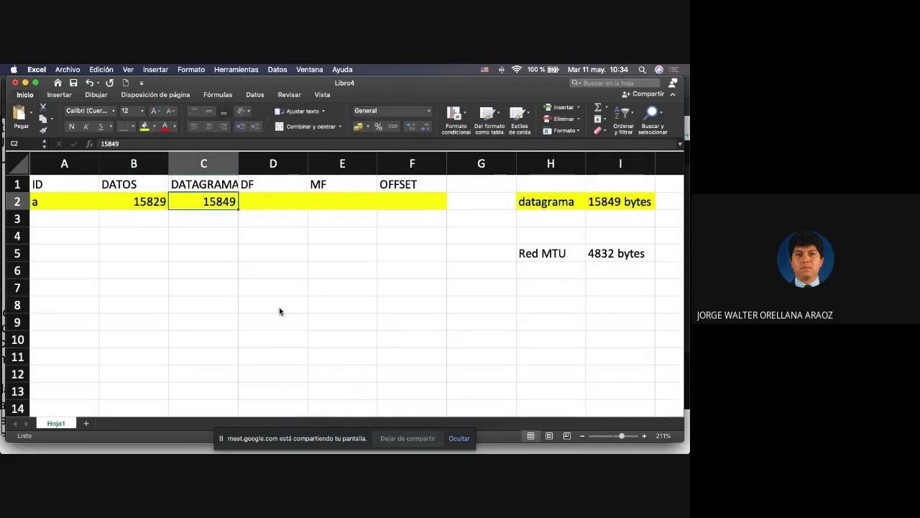
Step: Enter 0 under DF, MF and OFFSET in D2:F2 for the original datagram
{"action": "key", "text": "Tab"}
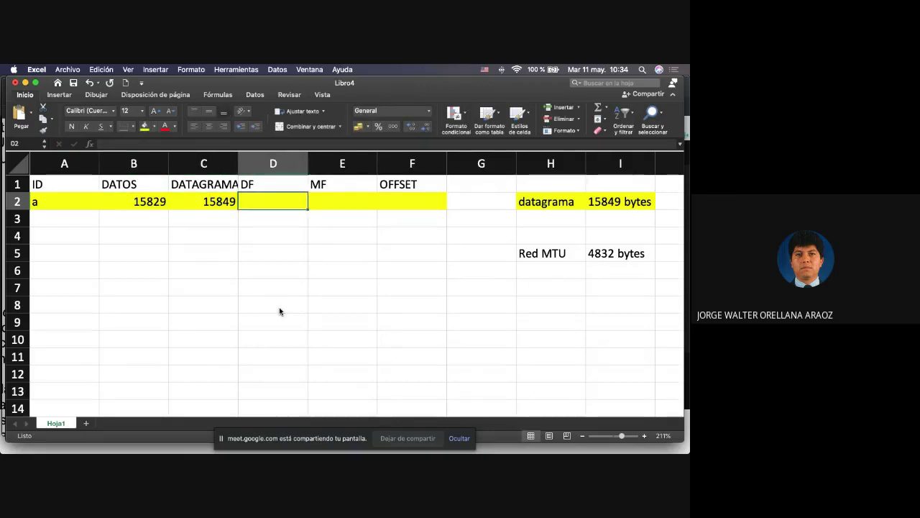
{"action": "type", "text": "0"}
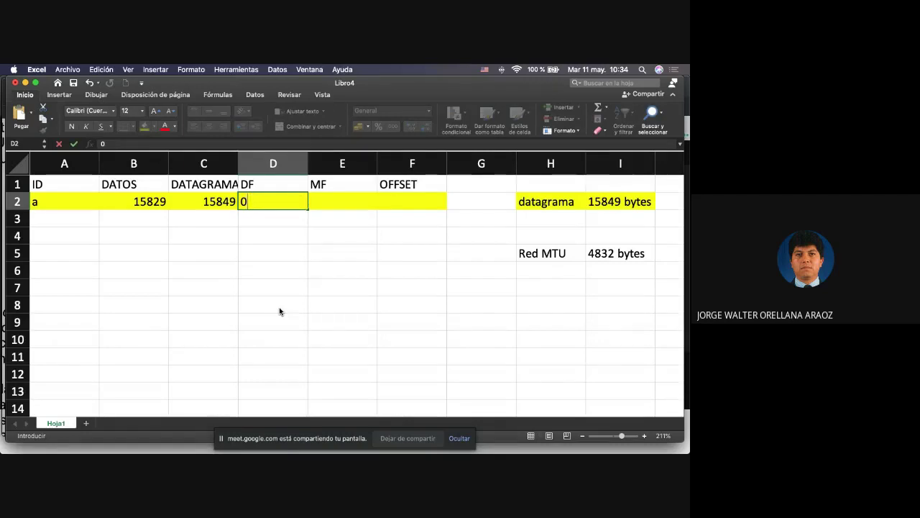
{"action": "key", "text": "Tab"}
{"action": "type", "text": "0"}
{"action": "key", "text": "Tab"}
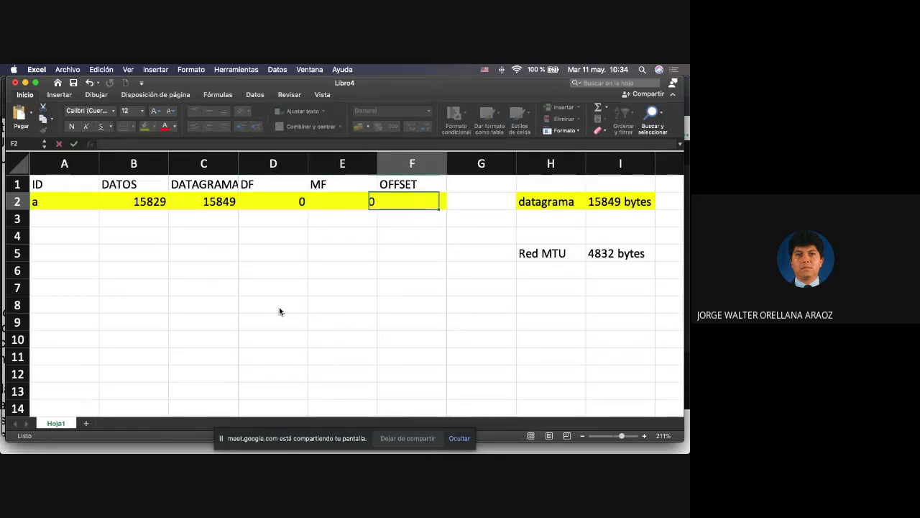
{"action": "key", "text": "Return"}
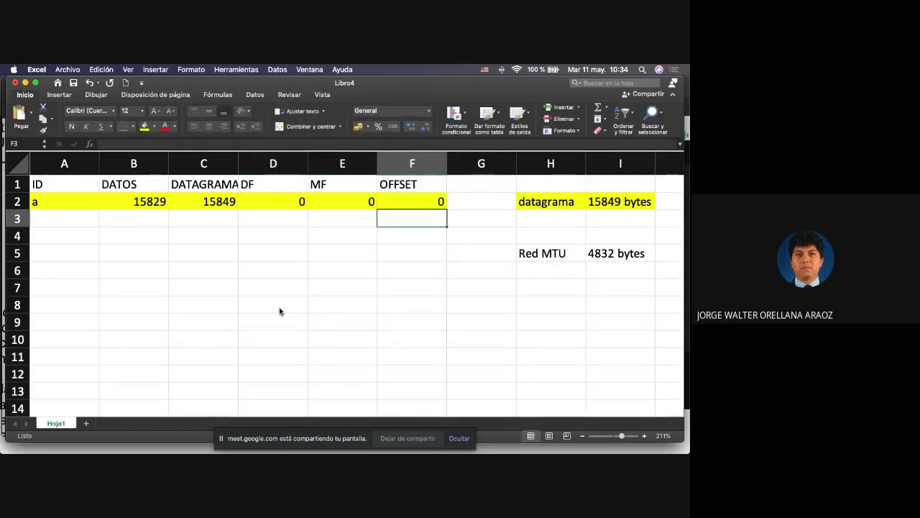
{"action": "key", "text": "Up"}
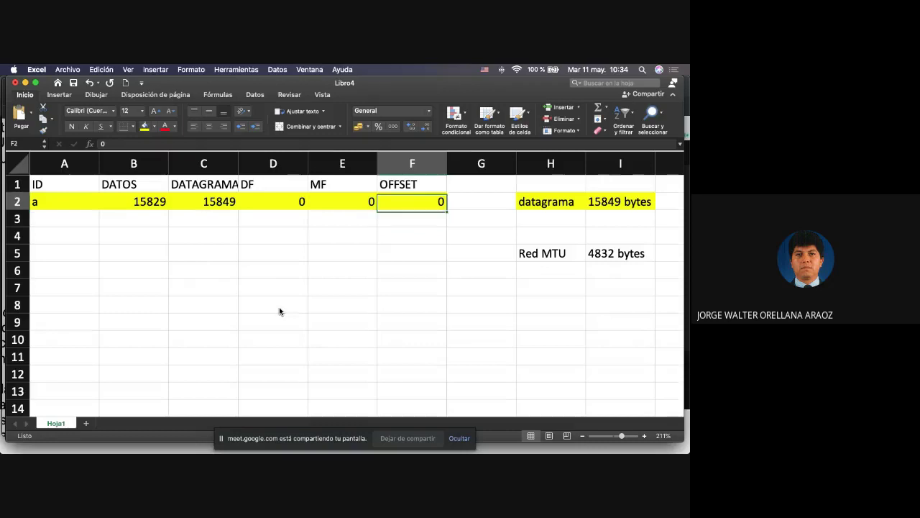
{"action": "key", "text": "Left"}
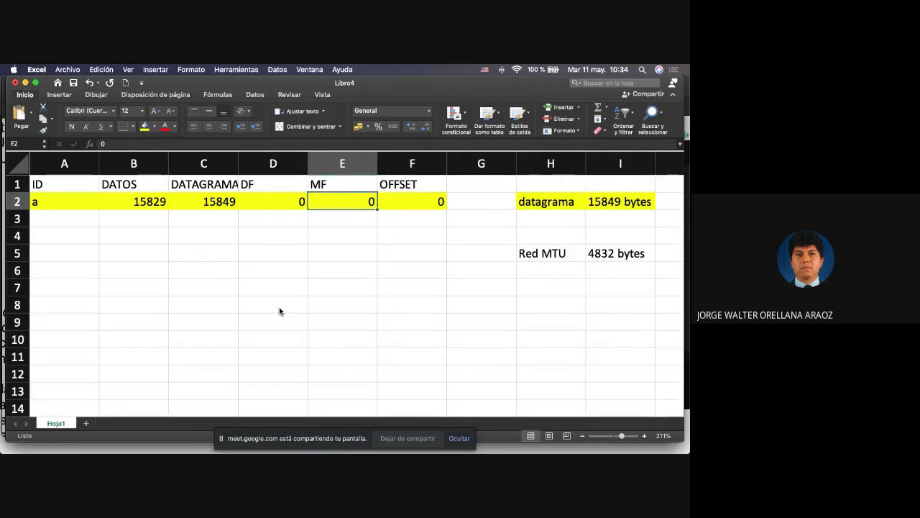
{"action": "key", "text": "Left"}
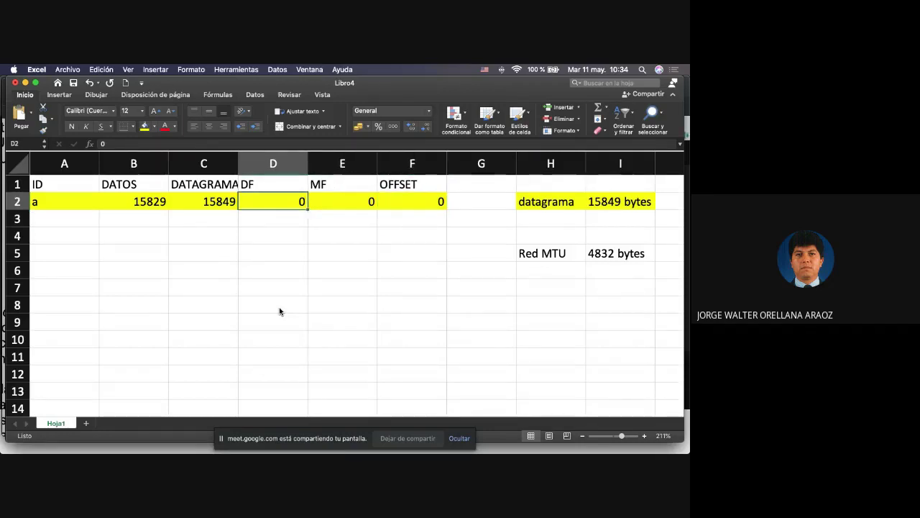
{"action": "key", "text": "Down"}
{"action": "key", "text": "Down"}
{"action": "key", "text": "Down"}
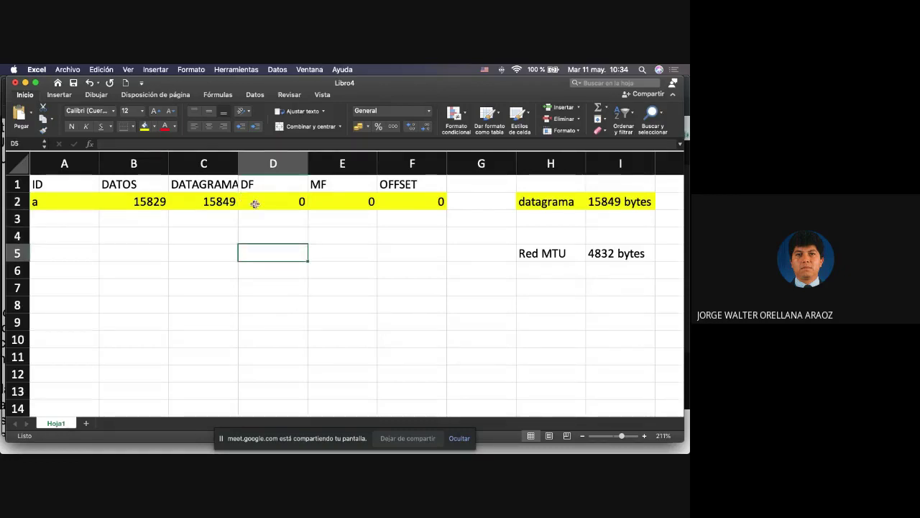
Step: Calculate the data space per fragment as 4832-20 in H7 and label it dato in I7
{"action": "left_click", "coordinate": [618, 255]}
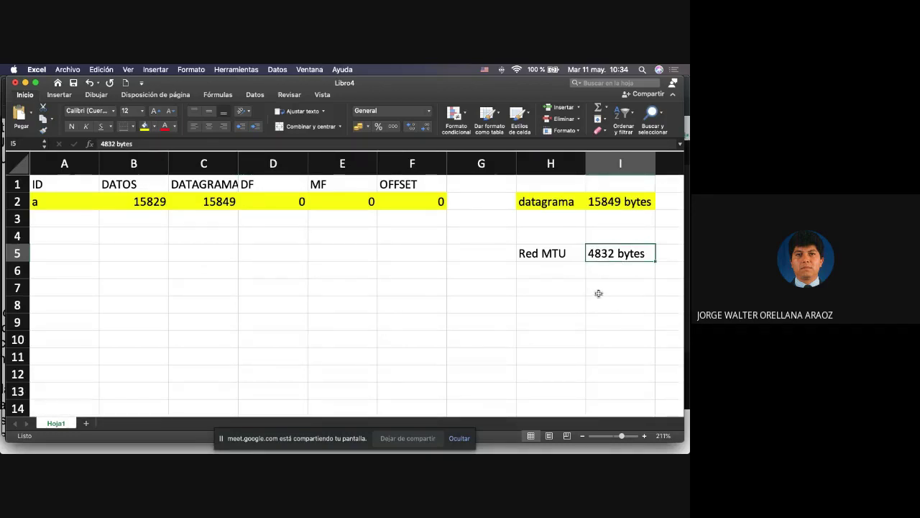
{"action": "left_click", "coordinate": [566, 290]}
{"action": "type", "text": "+"}
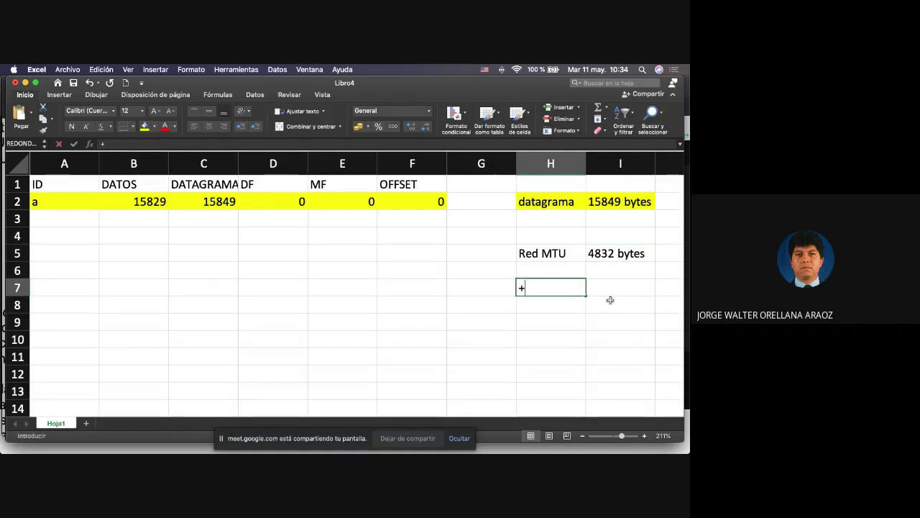
{"action": "type", "text": "483"}
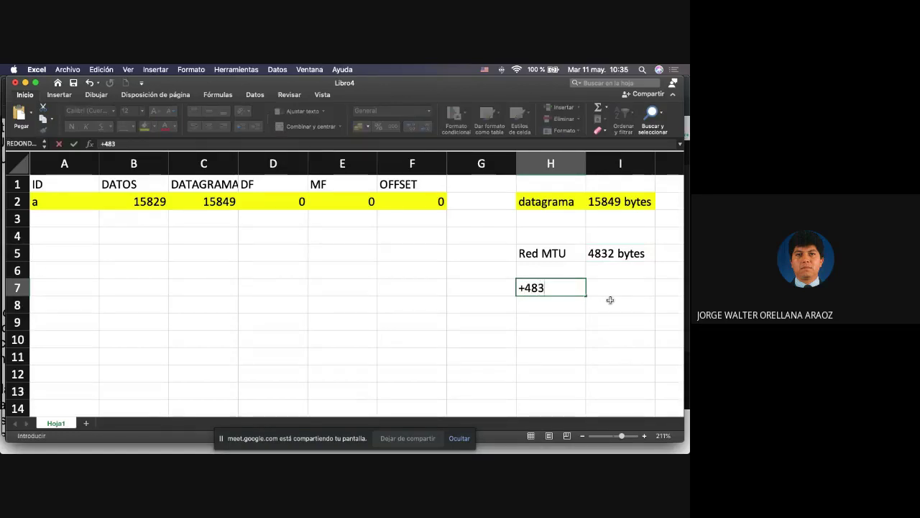
{"action": "type", "text": "2-"}
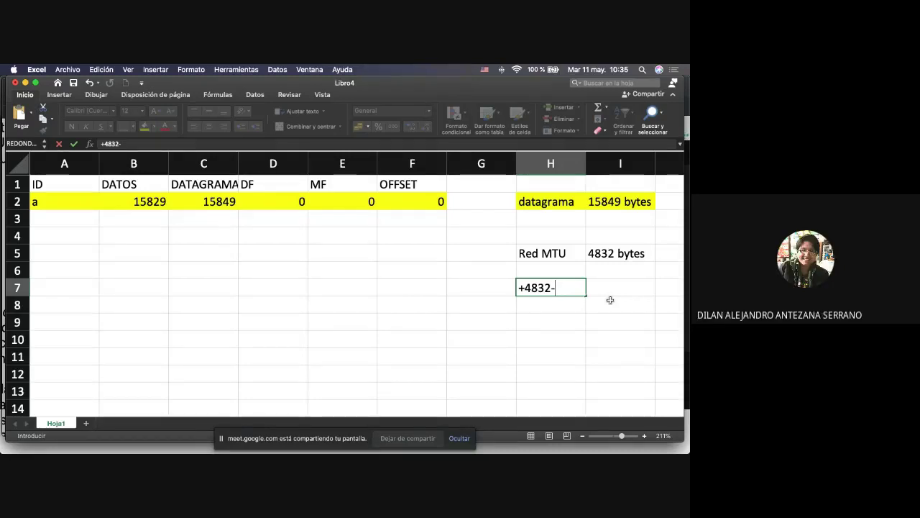
{"action": "type", "text": "20"}
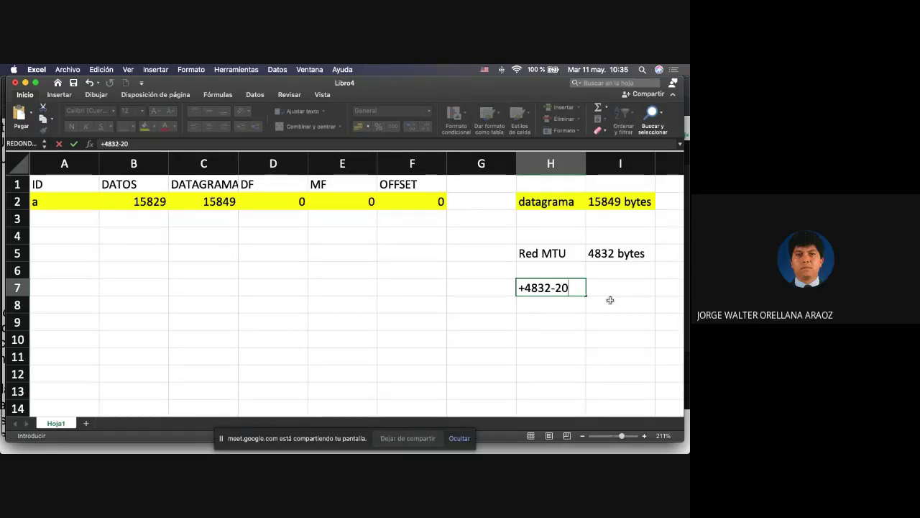
{"action": "key", "text": "Return"}
{"action": "left_click", "coordinate": [609, 293]}
{"action": "type", "text": "dato"}
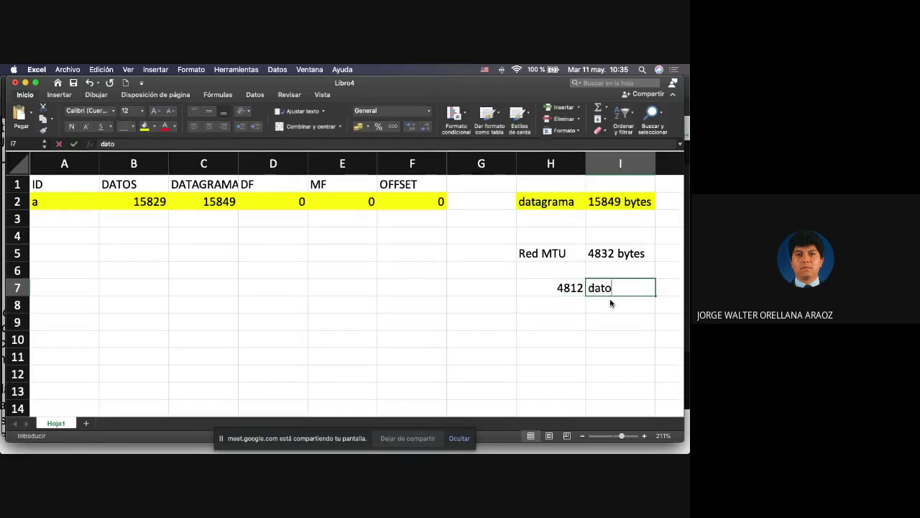
{"action": "key", "text": "Return"}
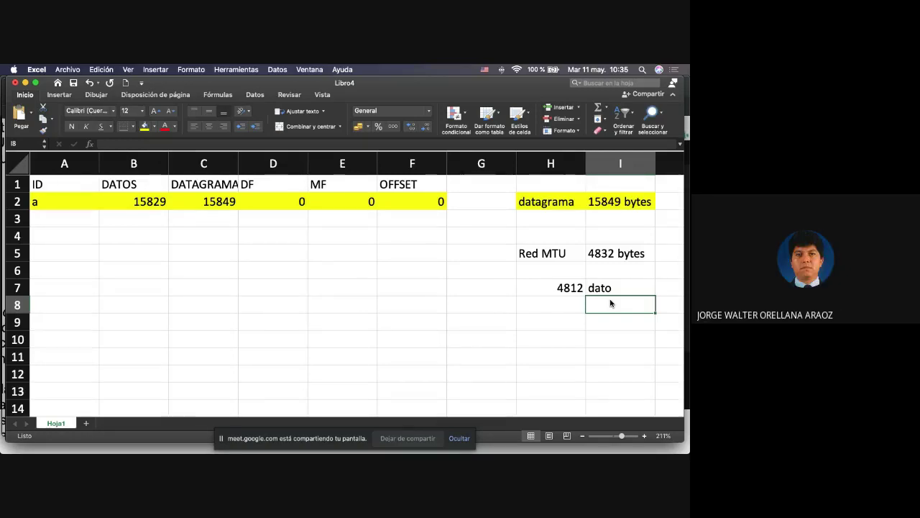
Step: Divide the dato value in H7 by 8 with a formula in H8
{"action": "key", "text": "Left"}
{"action": "key", "text": "Up"}
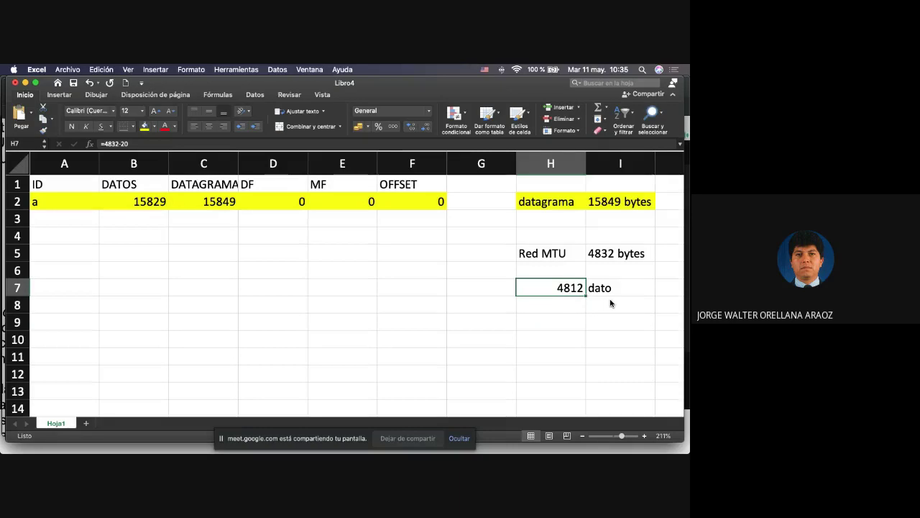
{"action": "key", "text": "Down"}
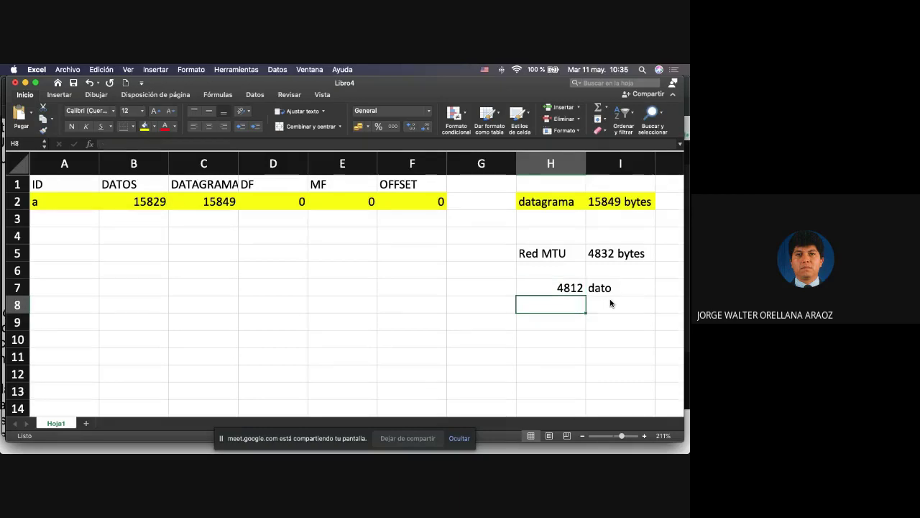
{"action": "type", "text": "+"}
{"action": "key", "text": "Up"}
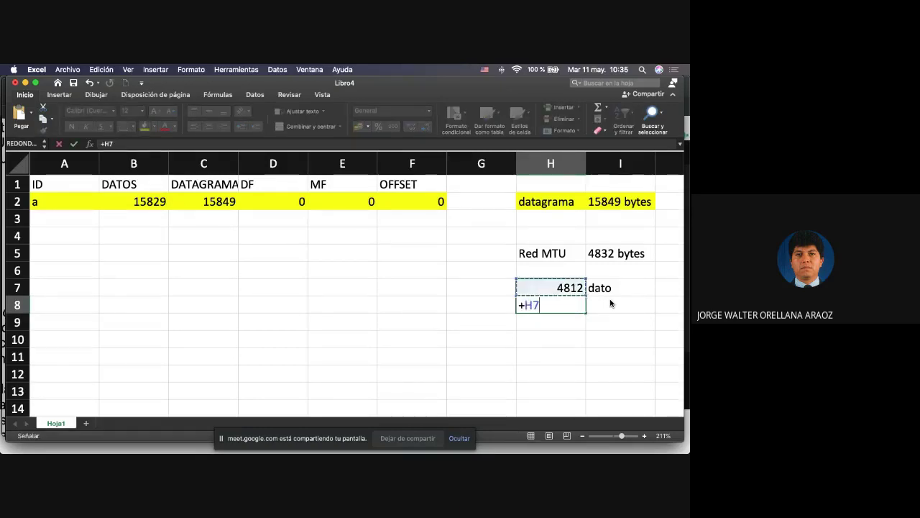
{"action": "type", "text": "/8"}
{"action": "key", "text": "Return"}
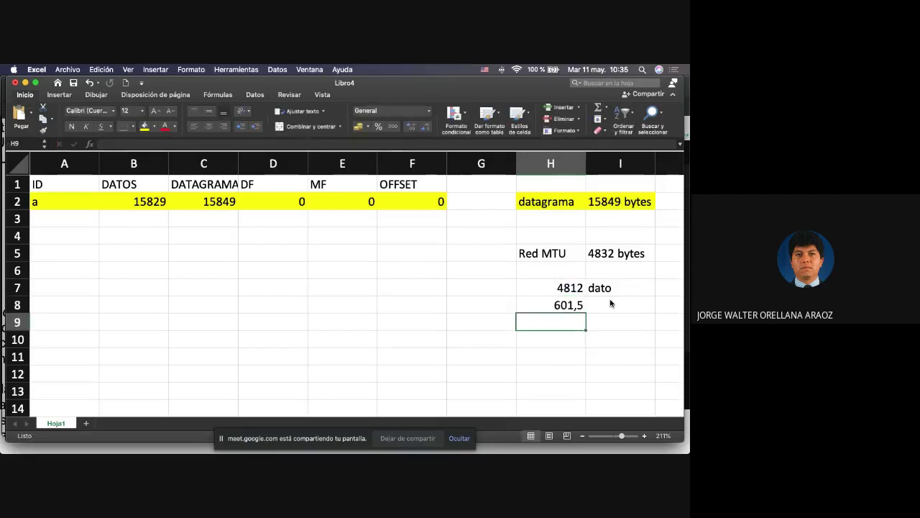
Step: Calculate the usable data length as 601*8 in H9 and label it dato real in I9
{"action": "key", "text": "Up"}
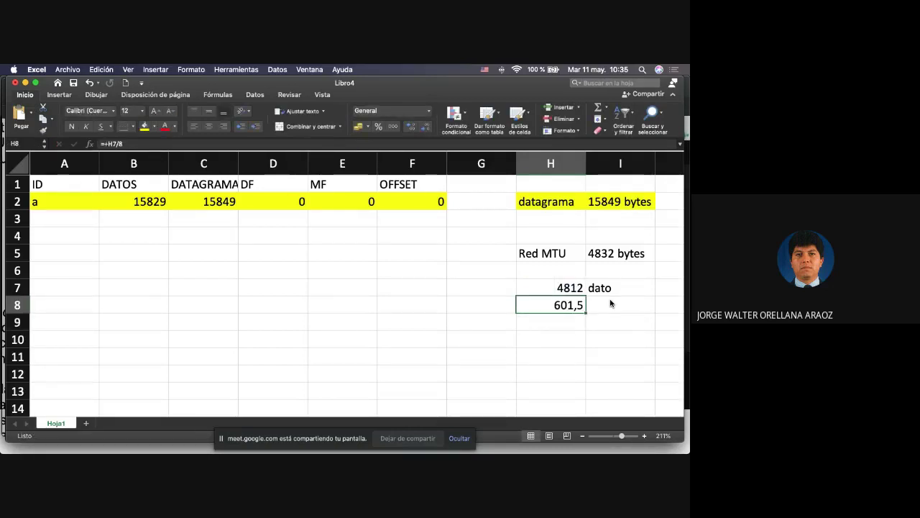
{"action": "key", "text": "Down"}
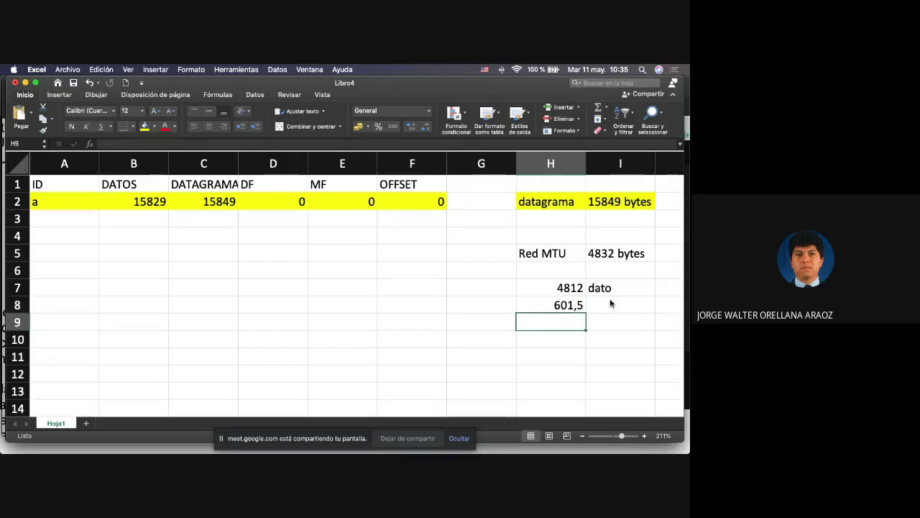
{"action": "type", "text": "+601*8"}
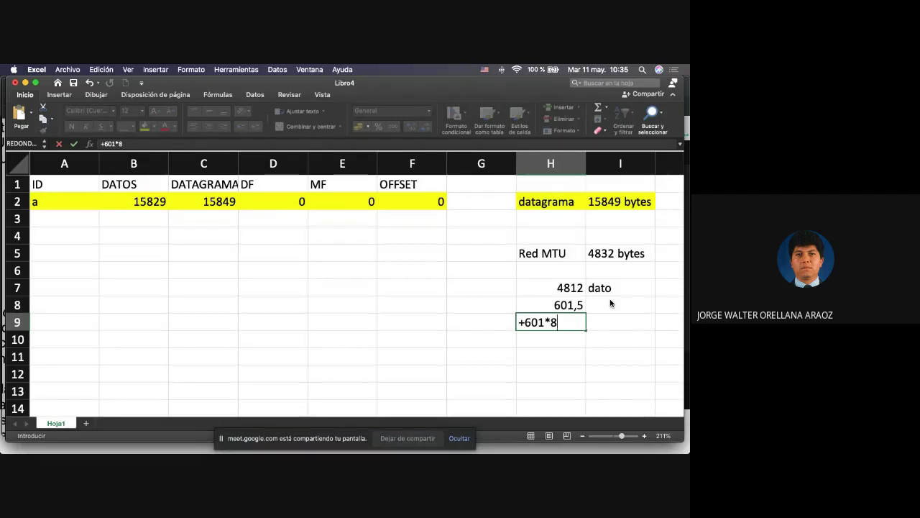
{"action": "key", "text": "Return"}
{"action": "key", "text": "Up"}
{"action": "key", "text": "Right"}
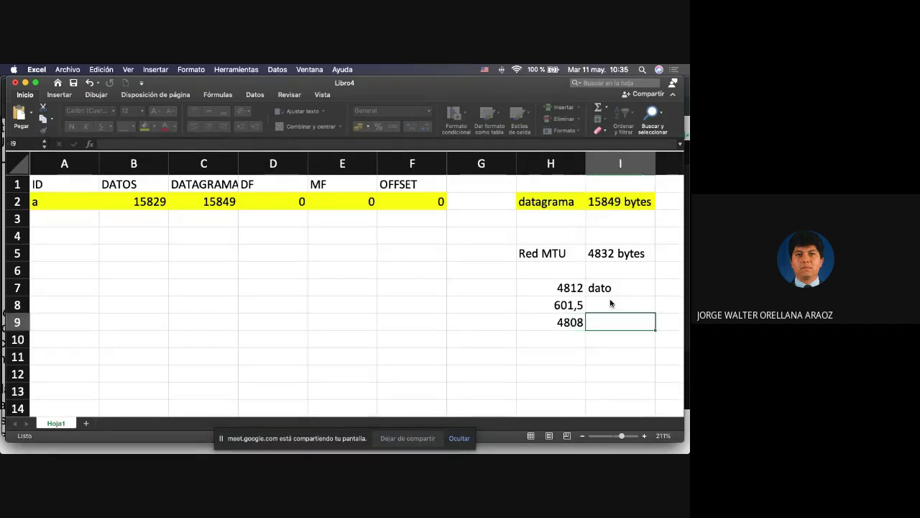
{"action": "type", "text": "dato real"}
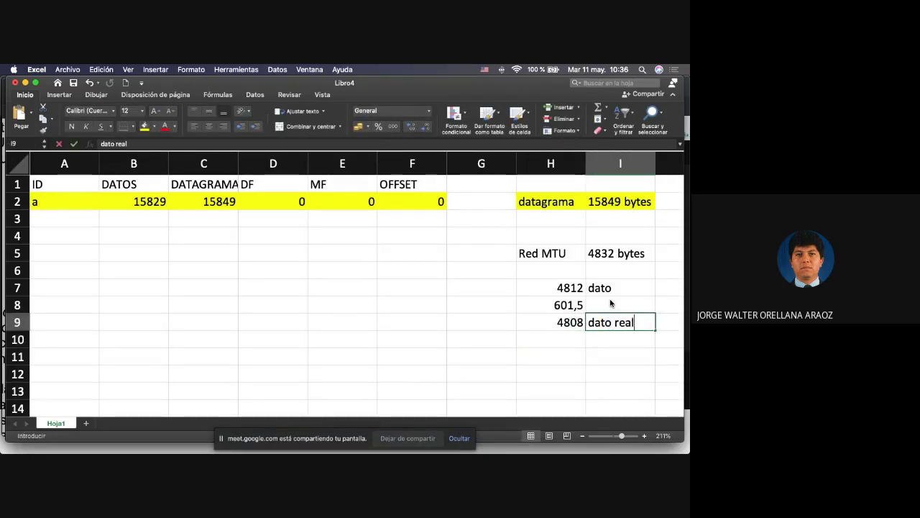
{"action": "key", "text": "Return"}
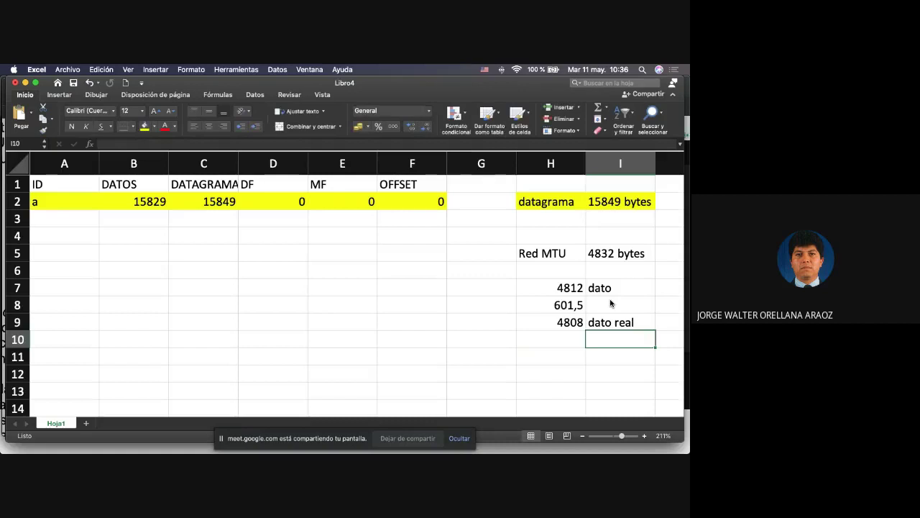
Step: Enter the fragment IDs a.1, a.2 and a.3 in A4:A6 under ID
{"action": "key", "text": "Up"}
{"action": "key", "text": "Up"}
{"action": "key", "text": "Up"}
{"action": "key", "text": "Left"}
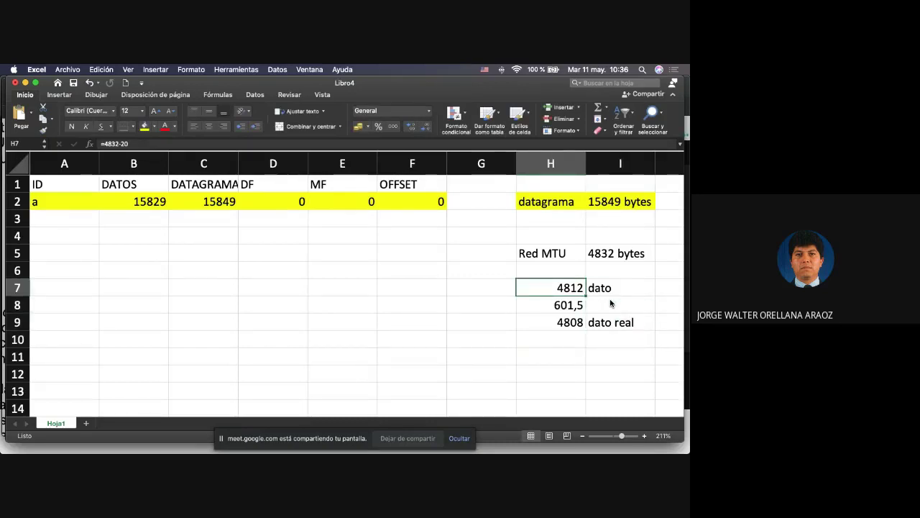
{"action": "key", "text": "Down"}
{"action": "key", "text": "Down"}
{"action": "key", "text": "Left"}
{"action": "key", "text": "Left"}
{"action": "key", "text": "Left"}
{"action": "key", "text": "Left"}
{"action": "key", "text": "Left"}
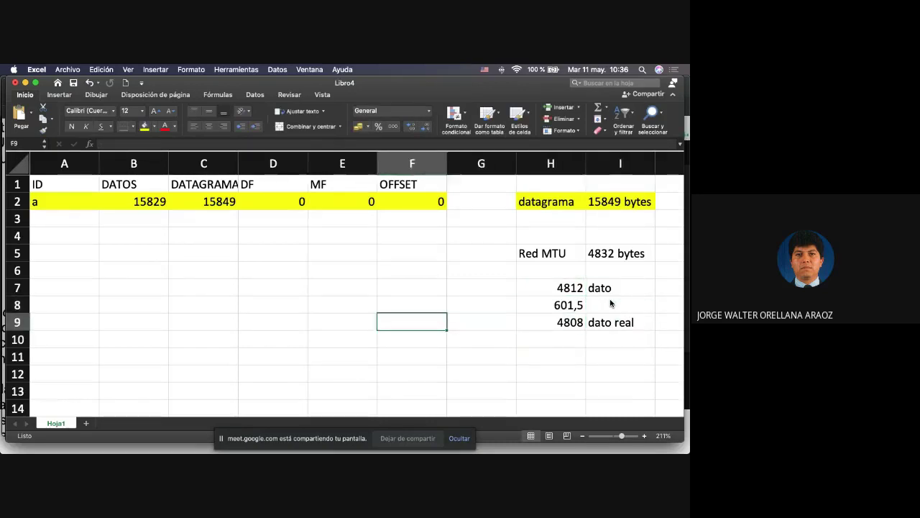
{"action": "key", "text": "Left"}
{"action": "key", "text": "Left"}
{"action": "key", "text": "Up"}
{"action": "key", "text": "Up"}
{"action": "key", "text": "Up"}
{"action": "key", "text": "Up"}
{"action": "key", "text": "Up"}
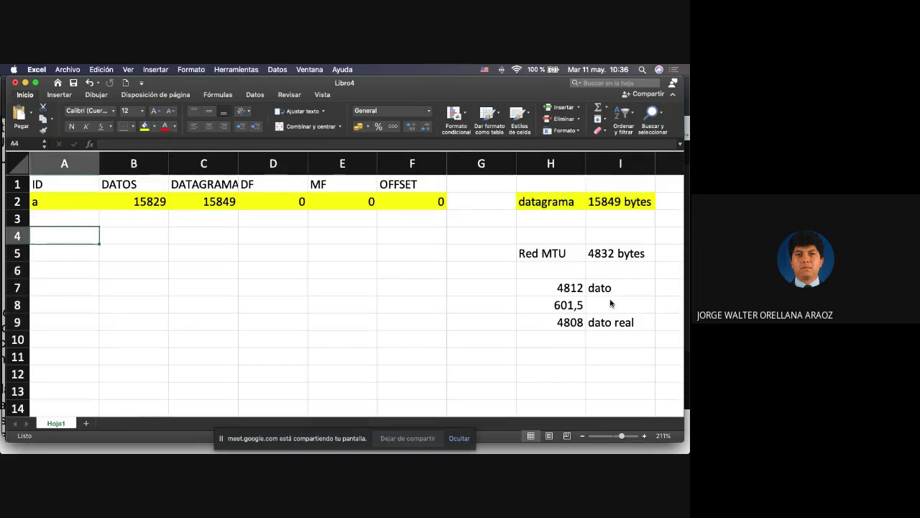
{"action": "type", "text": "a.1"}
{"action": "key", "text": "Return"}
{"action": "type", "text": "a.2"}
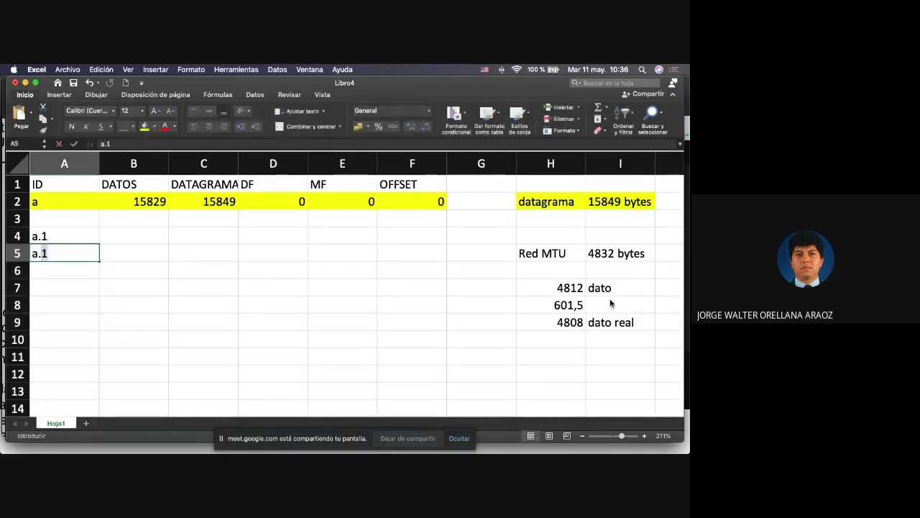
{"action": "key", "text": "Return"}
{"action": "type", "text": "a.3"}
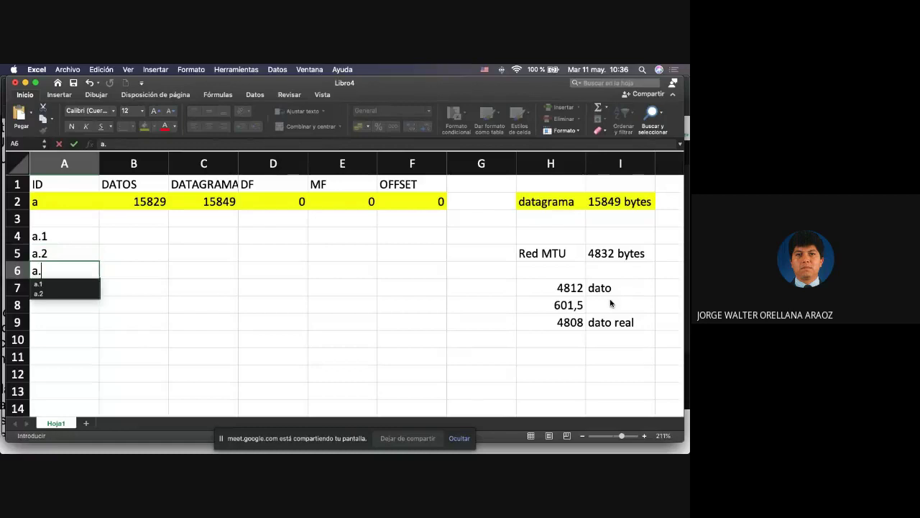
{"action": "key", "text": "Right"}
Step: Enter 4808 under DATOS in B4 for fragment a.1
{"action": "key", "text": "Up"}
{"action": "key", "text": "Up"}
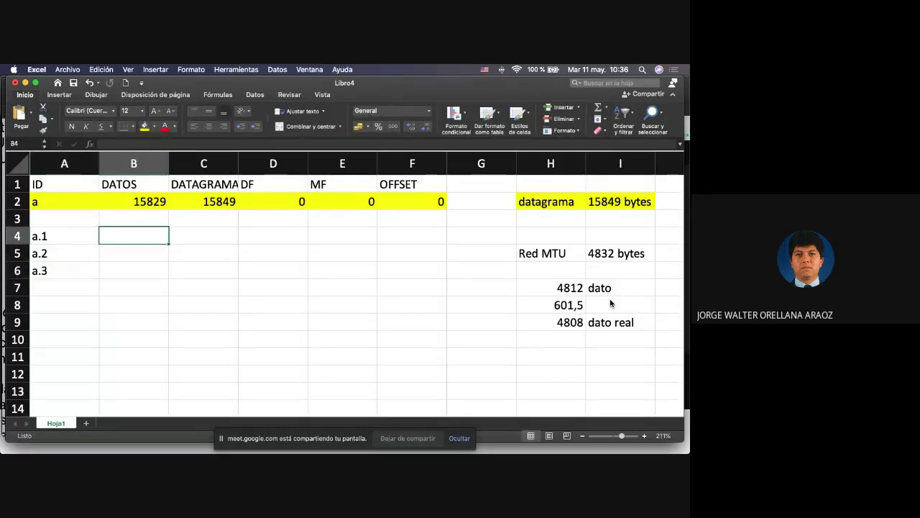
{"action": "type", "text": "48"}
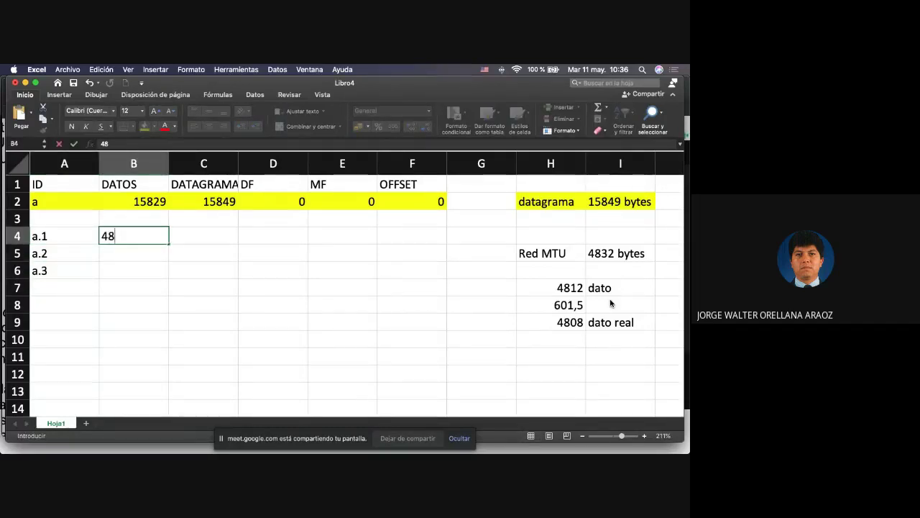
{"action": "type", "text": "08"}
{"action": "key", "text": "Return"}
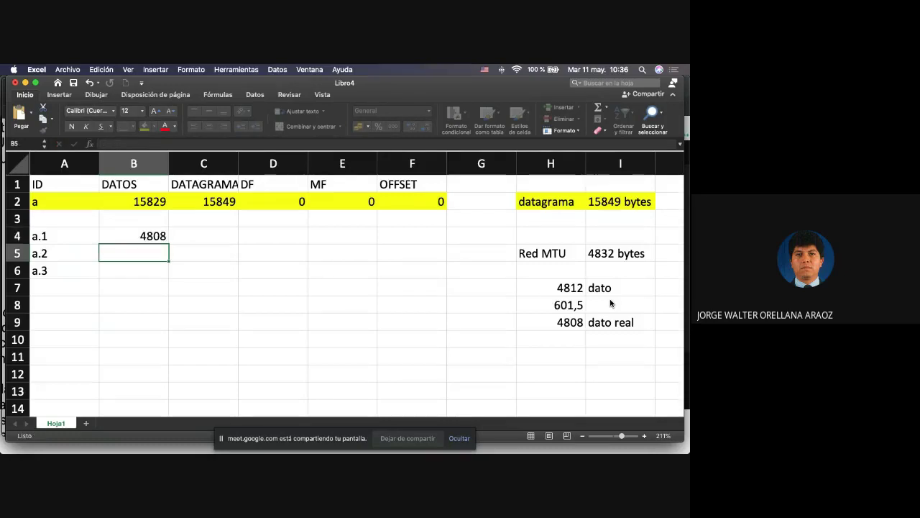
Step: Copy fragment a.1's DATOS value from B4 to B5 and B6 for fragments a.2 and a.3
{"action": "key", "text": "Up"}
{"action": "key", "text": "super+c"}
{"action": "key", "text": "Down"}
{"action": "key", "text": "super+v"}
{"action": "key", "text": "Down"}
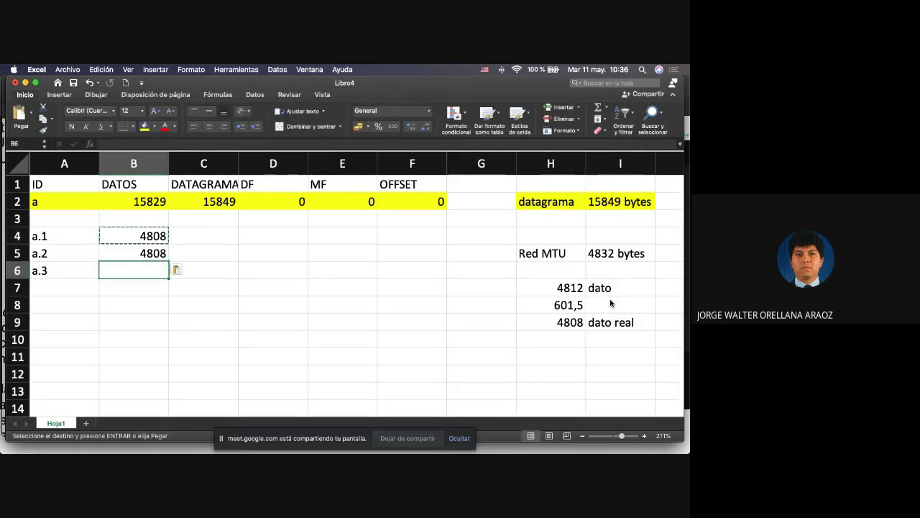
{"action": "key", "text": "super+v"}
{"action": "key", "text": "Up"}
{"action": "key", "text": "Up"}
{"action": "key", "text": "Up"}
{"action": "key", "text": "Up"}
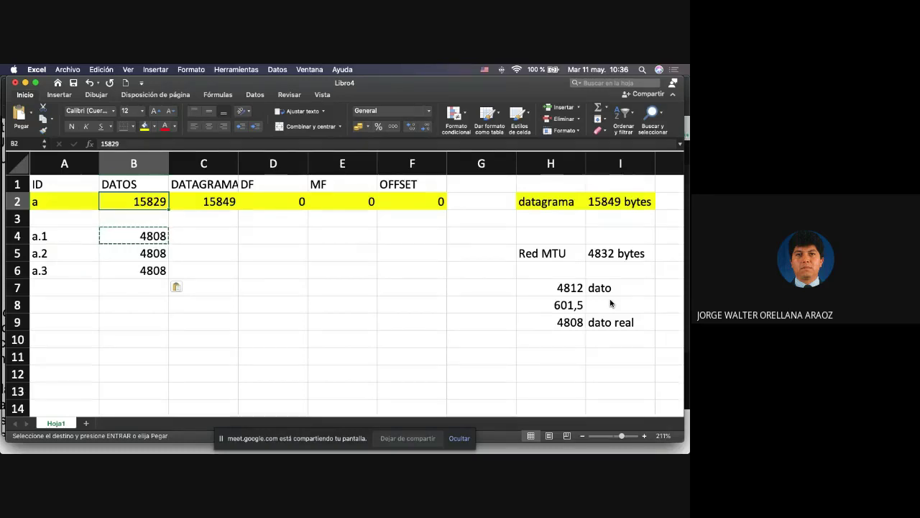
Step: Divide the total data length in B2 by the 4808 fragment data length in C8 to check the fragment count, then clear C8
{"action": "key", "text": "Down"}
{"action": "key", "text": "Down"}
{"action": "key", "text": "Down"}
{"action": "key", "text": "Down"}
{"action": "key", "text": "Down"}
{"action": "key", "text": "Down"}
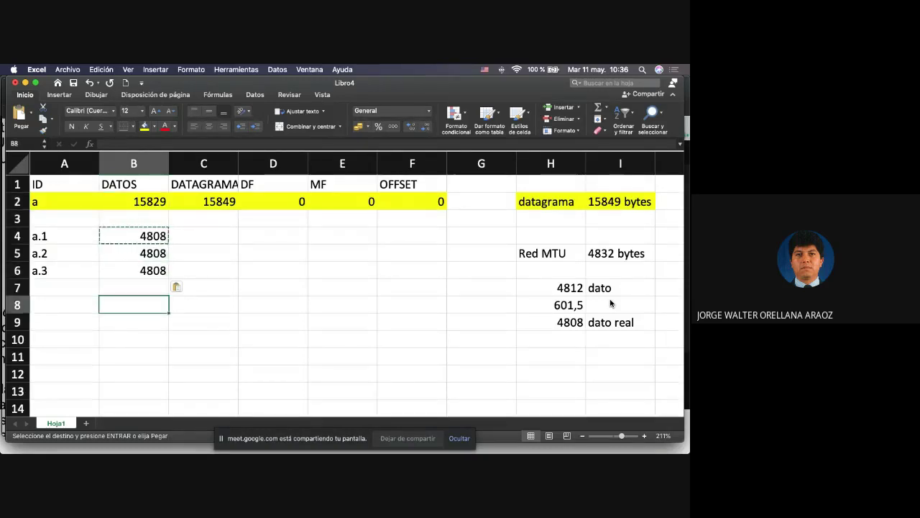
{"action": "key", "text": "Right"}
{"action": "type", "text": "+"}
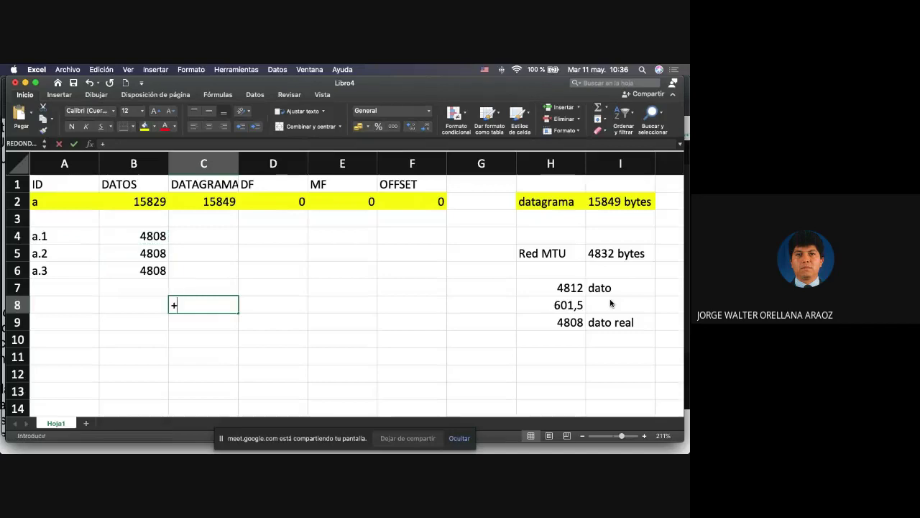
{"action": "key", "text": "Up"}
{"action": "key", "text": "Up"}
{"action": "key", "text": "Up"}
{"action": "key", "text": "Up"}
{"action": "key", "text": "Up"}
{"action": "key", "text": "Up"}
{"action": "key", "text": "Left"}
{"action": "type", "text": "/"}
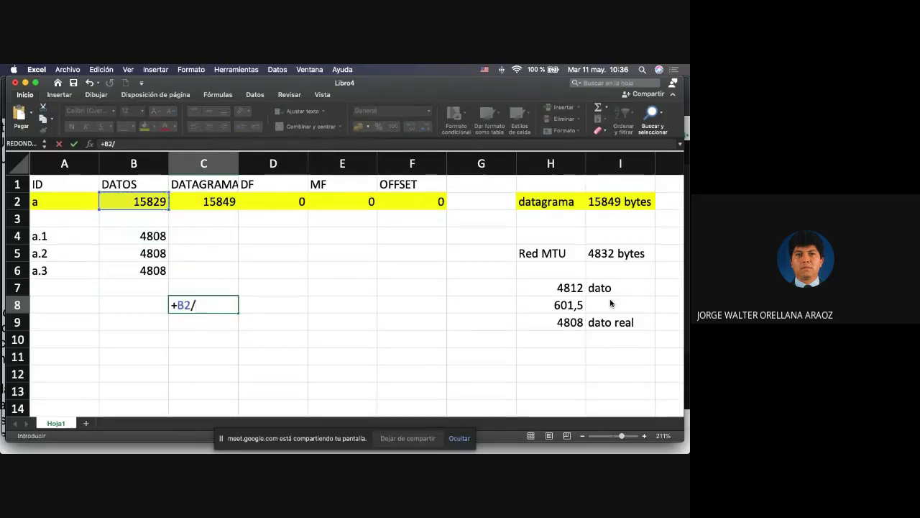
{"action": "key", "text": "Up"}
{"action": "key", "text": "Left"}
{"action": "key", "text": "Up"}
{"action": "key", "text": "Return"}
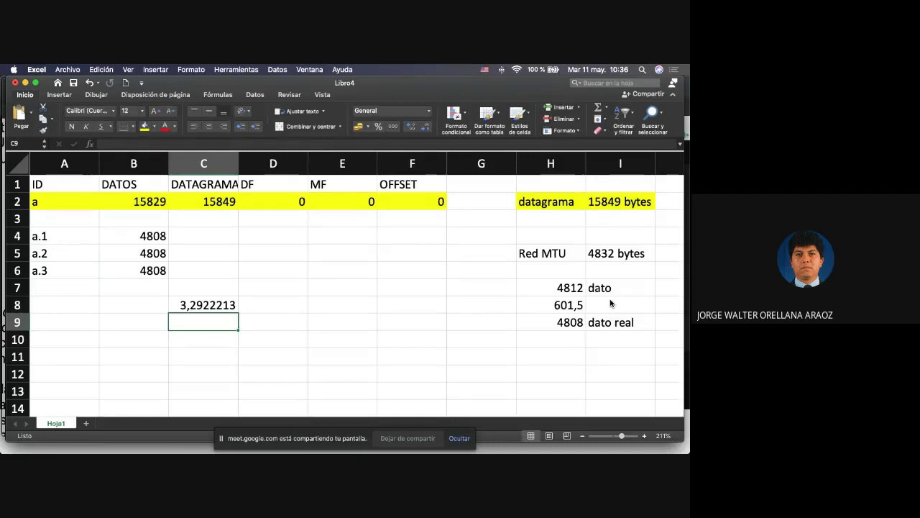
{"action": "key", "text": "Up"}
{"action": "key", "text": "Delete"}
Step: Enter the fragment ID a.4 in A7 under ID
{"action": "key", "text": "Left"}
{"action": "key", "text": "Left"}
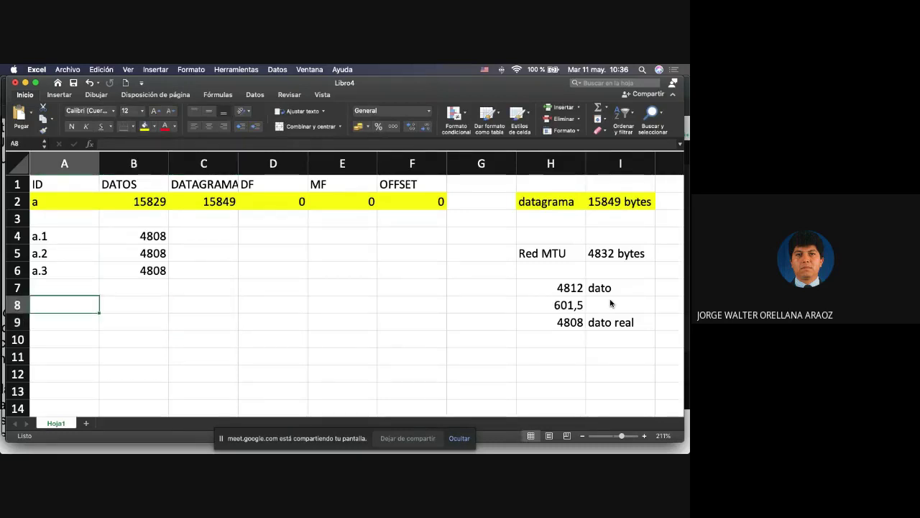
{"action": "key", "text": "Up"}
{"action": "type", "text": "a.4"}
{"action": "key", "text": "Tab"}
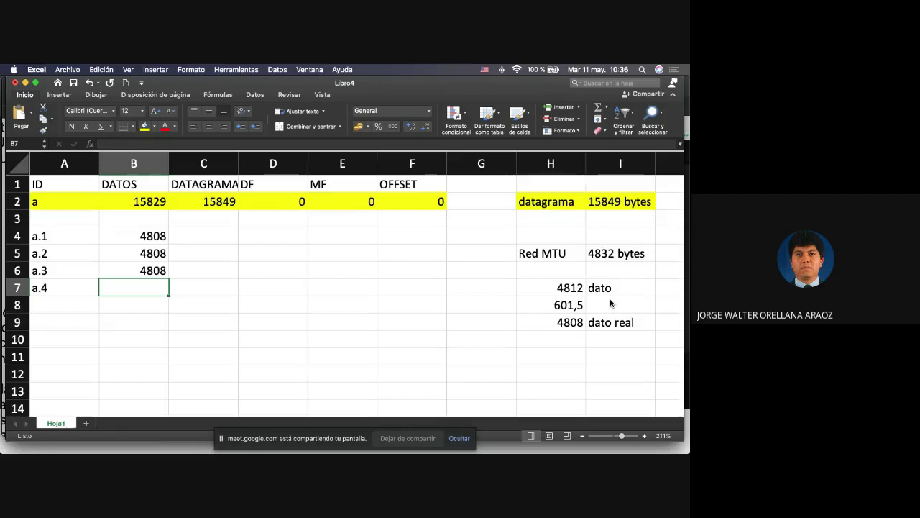
Step: Calculate fragment a.4's remaining data length in B7 with the formula +B2-B6-B5-B4
{"action": "type", "text": "+"}
{"action": "key", "text": "Up"}
{"action": "key", "text": "Up"}
{"action": "key", "text": "Up"}
{"action": "key", "text": "Up"}
{"action": "key", "text": "Up"}
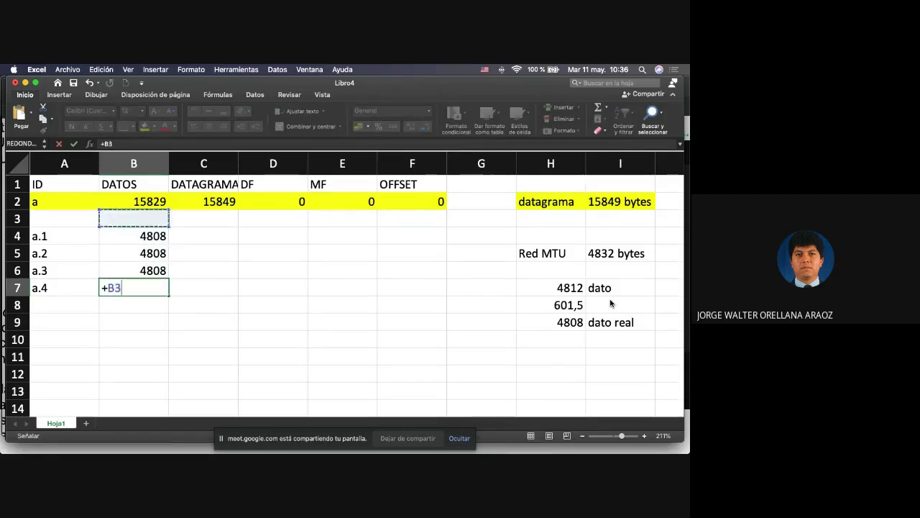
{"action": "type", "text": "-"}
{"action": "key", "text": "Up"}
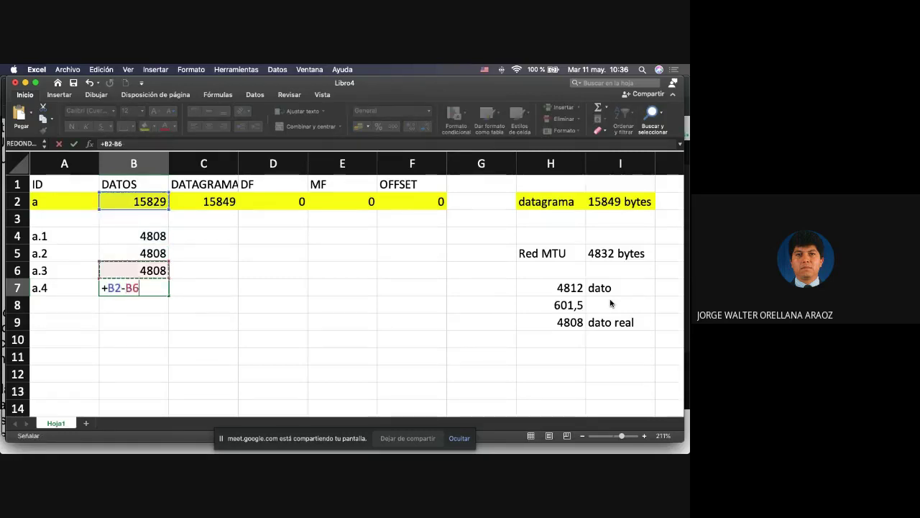
{"action": "type", "text": "-"}
{"action": "key", "text": "Up"}
{"action": "key", "text": "Up"}
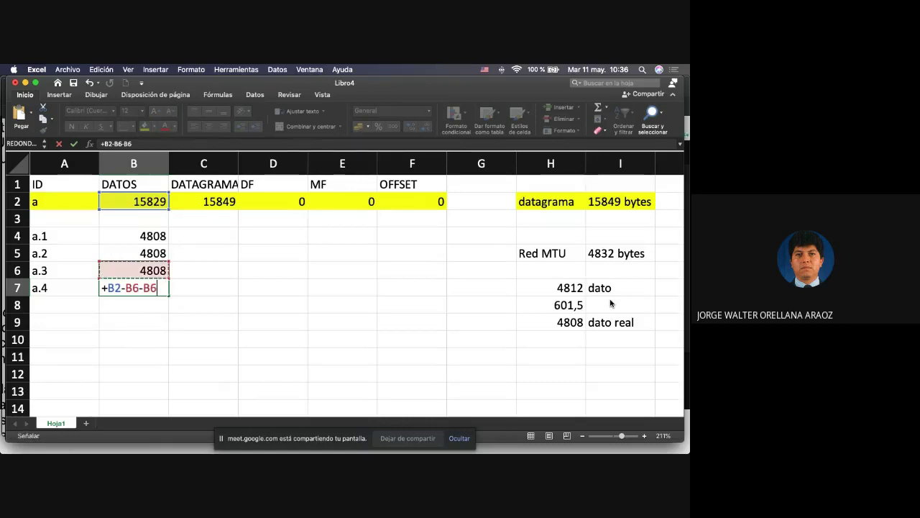
{"action": "type", "text": "-"}
{"action": "key", "text": "Up"}
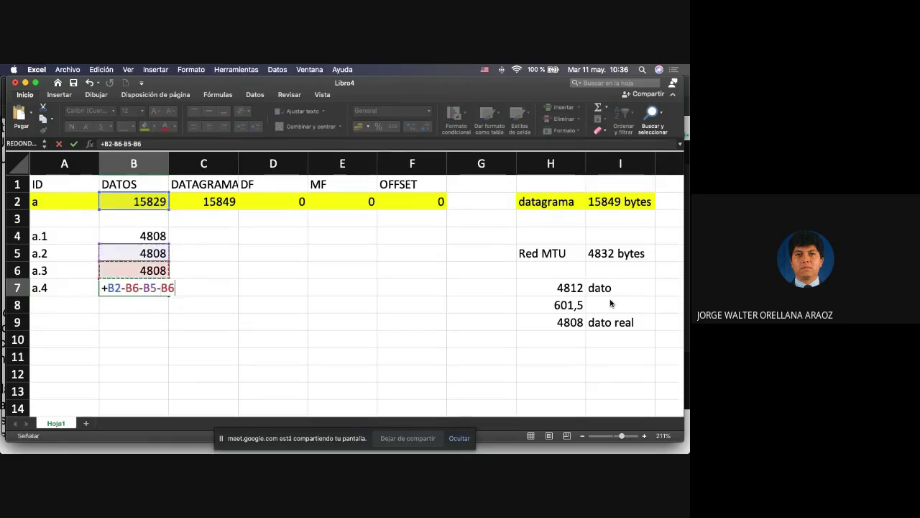
{"action": "key", "text": "Up"}
{"action": "key", "text": "Up"}
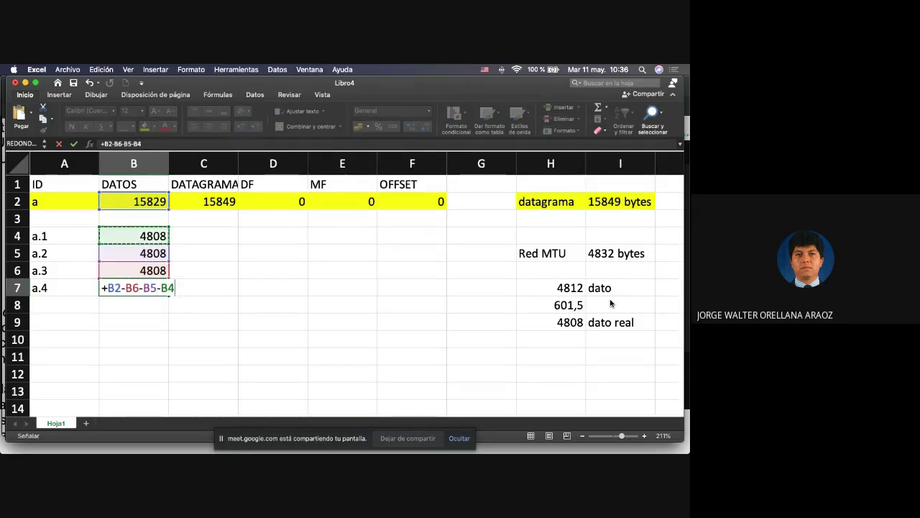
{"action": "key", "text": "Return"}
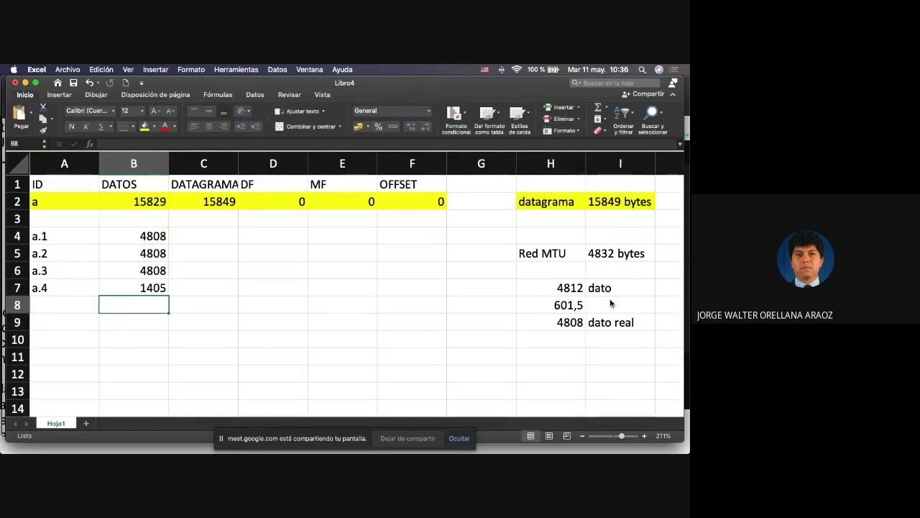
Step: Check the sum of the four fragments' DATOS values in B4:B7
{"action": "key", "text": "Up"}
{"action": "key", "text": "shift+Up"}
{"action": "key", "text": "shift+Up"}
{"action": "key", "text": "shift+Up"}
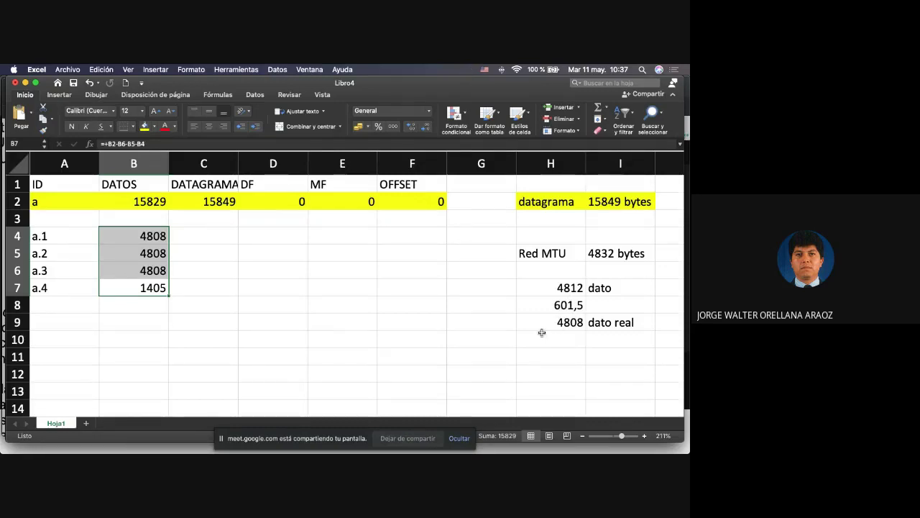
Step: Calculate fragment a.1's datagram length in C4 with the formula +B4+20
{"action": "left_click", "coordinate": [190, 233]}
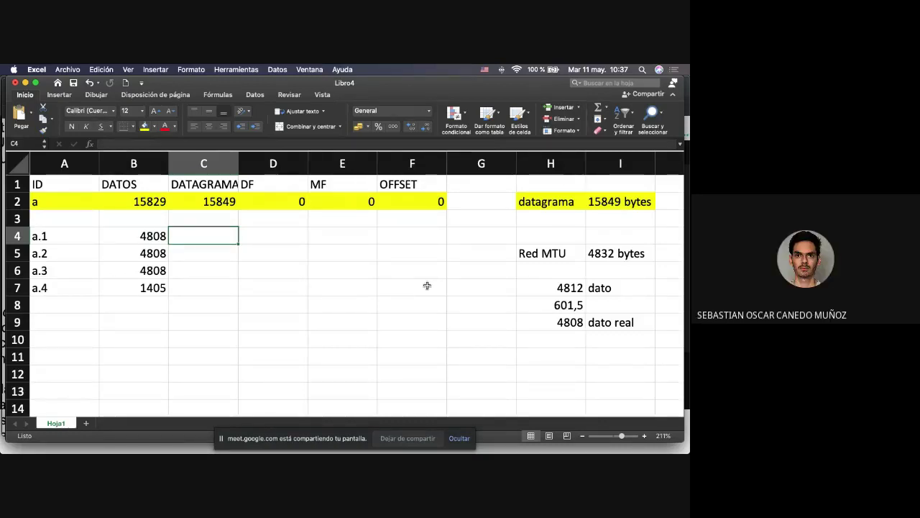
{"action": "type", "text": "+"}
{"action": "key", "text": "Left"}
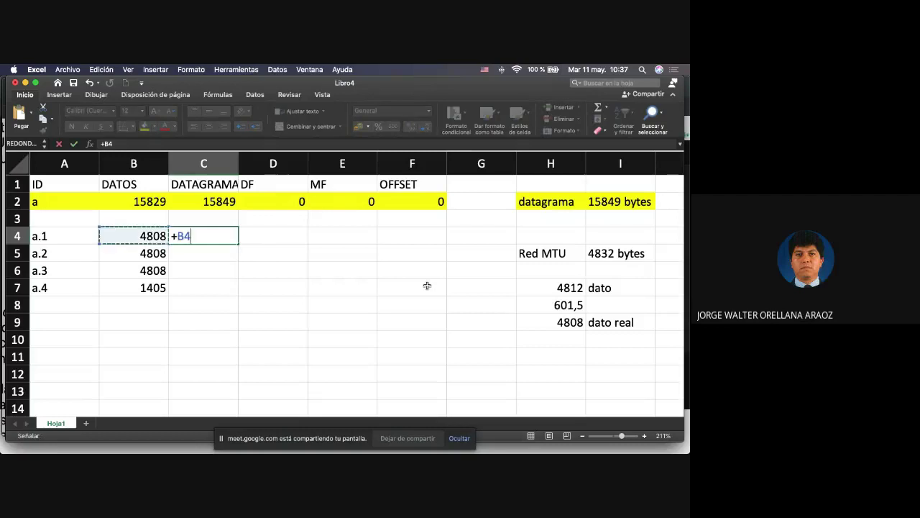
{"action": "type", "text": "+"}
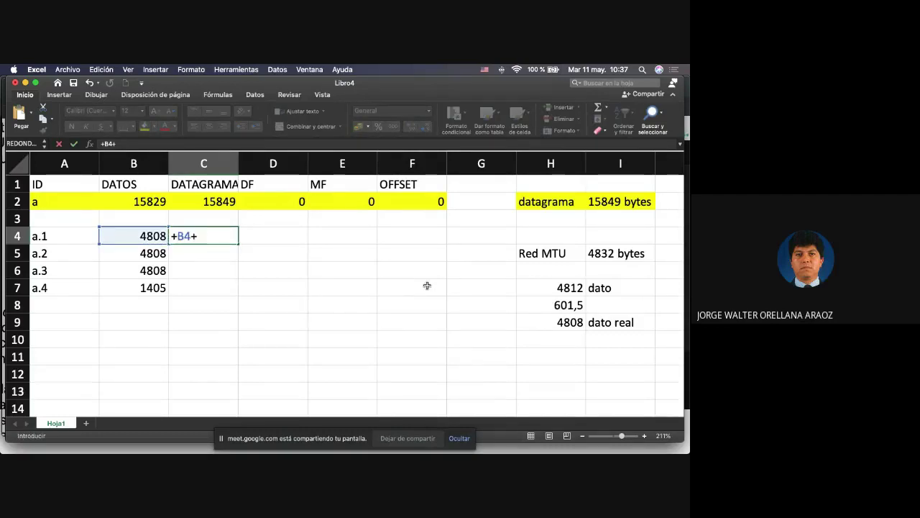
{"action": "type", "text": "20"}
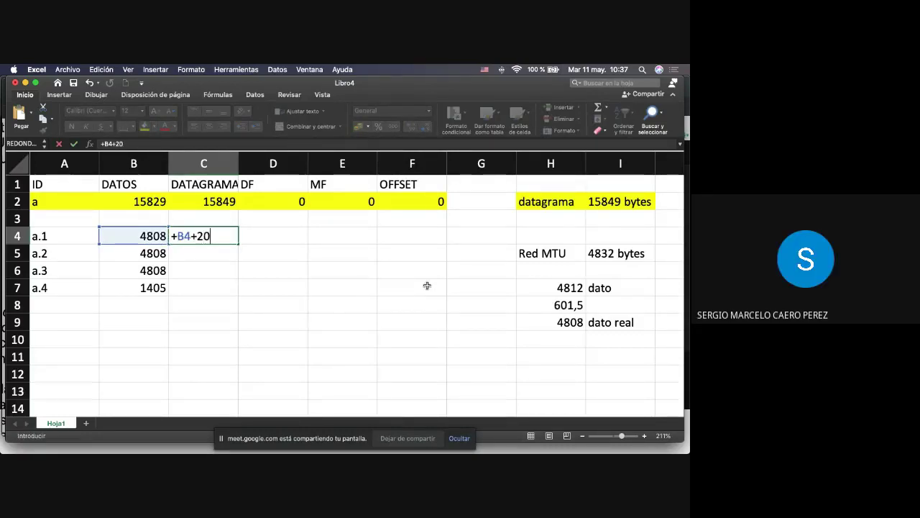
{"action": "key", "text": "Return"}
Step: Copy the datagram length formula from C4 to C5:C7 for fragments a.2, a.3 and a.4
{"action": "key", "text": "Up"}
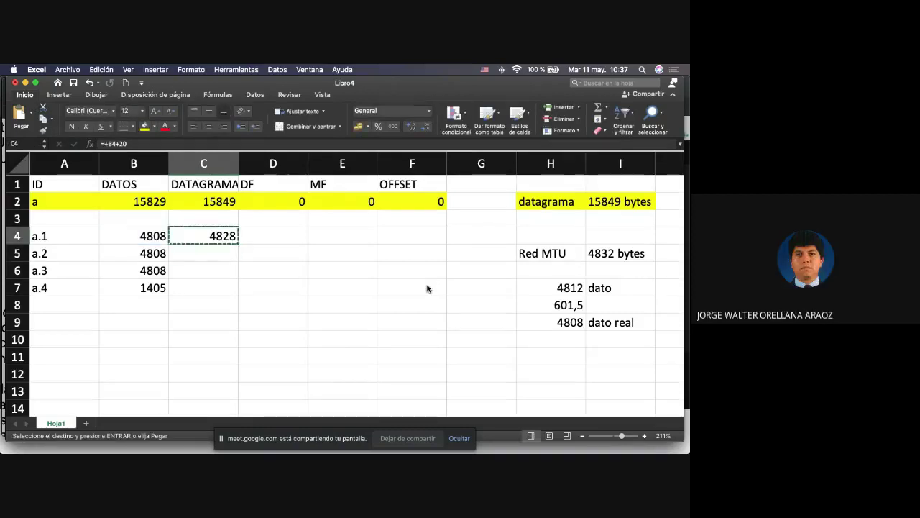
{"action": "key", "text": "super+c"}
{"action": "key", "text": "Down"}
{"action": "key", "text": "shift+Down"}
{"action": "key", "text": "shift+Down"}
{"action": "key", "text": "super+v"}
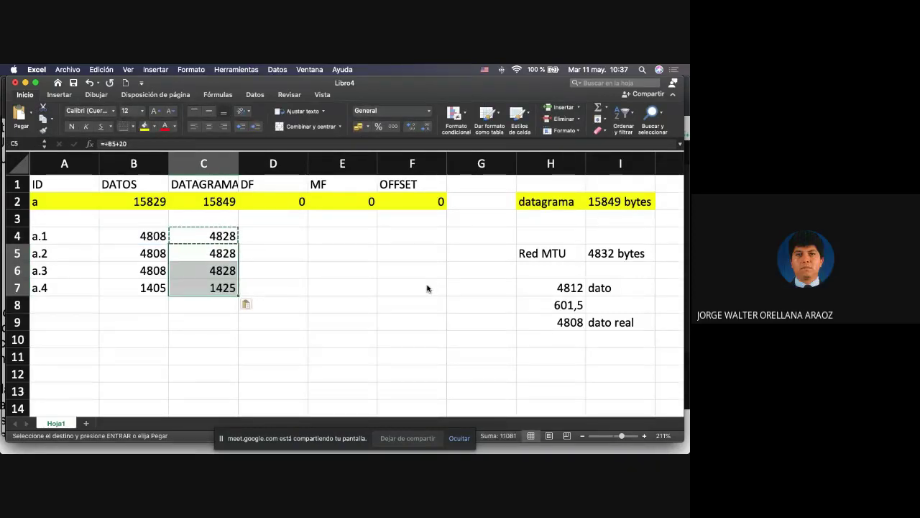
Step: Enter 0 under DF in D4:D7 for all four fragments
{"action": "key", "text": "Right"}
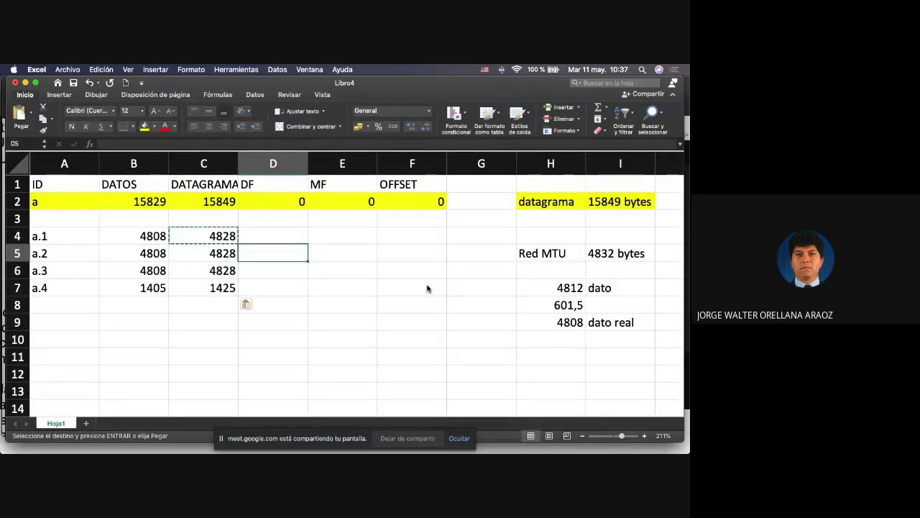
{"action": "key", "text": "Up"}
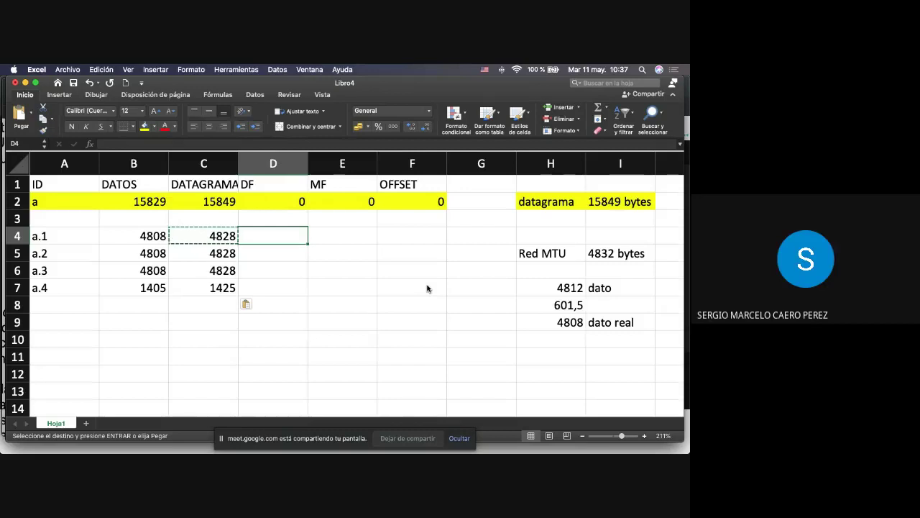
{"action": "type", "text": "0"}
{"action": "key", "text": "Return"}
{"action": "type", "text": "0"}
{"action": "key", "text": "Return"}
{"action": "type", "text": "0"}
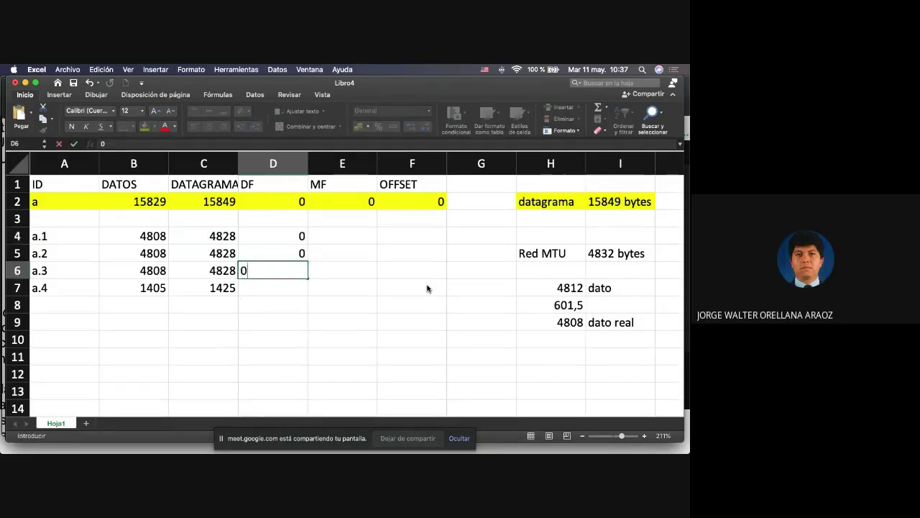
{"action": "key", "text": "Return"}
{"action": "type", "text": "0"}
{"action": "key", "text": "Right"}
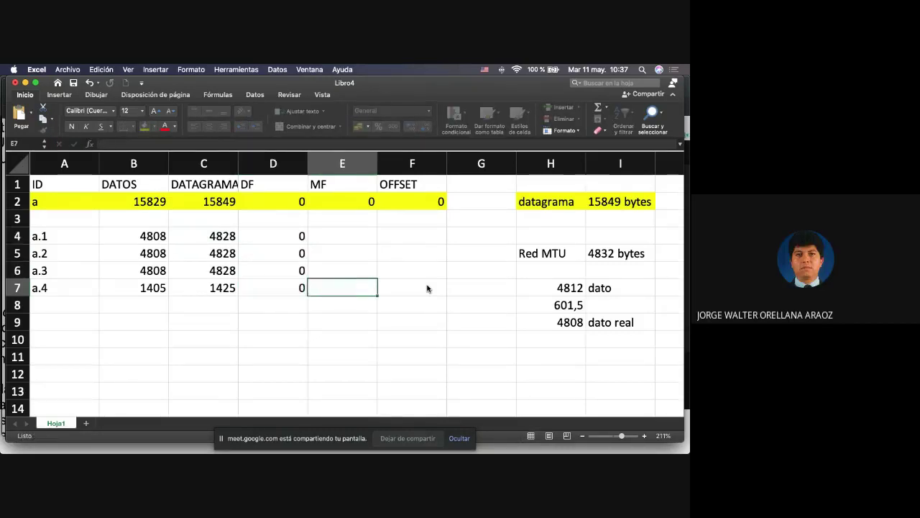
Step: Enter the MF flags in E4:E7: 1 for fragments a.1, a.2 and a.3, and 0 for a.4
{"action": "key", "text": "Up"}
{"action": "key", "text": "Up"}
{"action": "key", "text": "Up"}
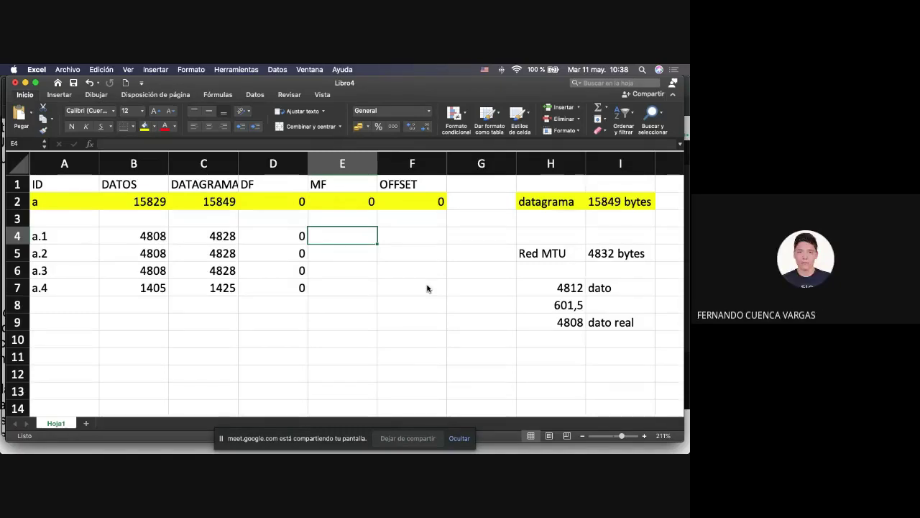
{"action": "type", "text": "1"}
{"action": "key", "text": "Return"}
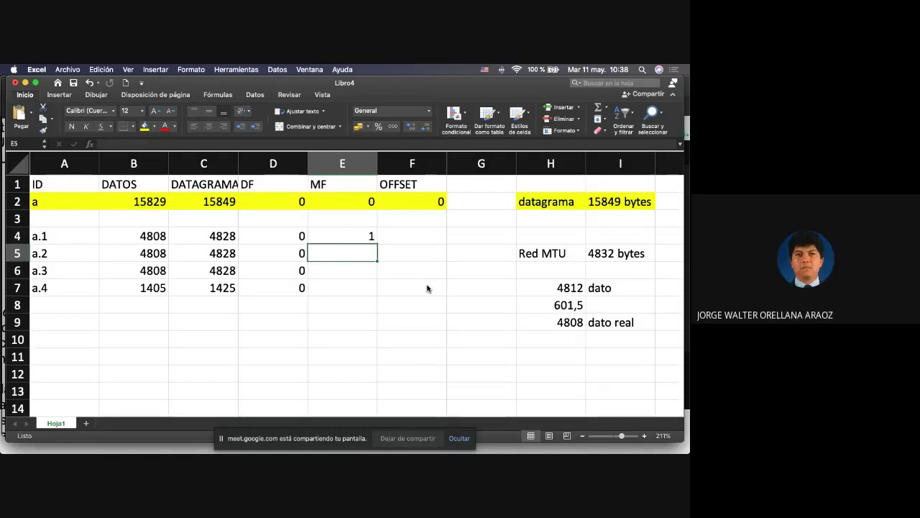
{"action": "type", "text": "1"}
{"action": "key", "text": "Return"}
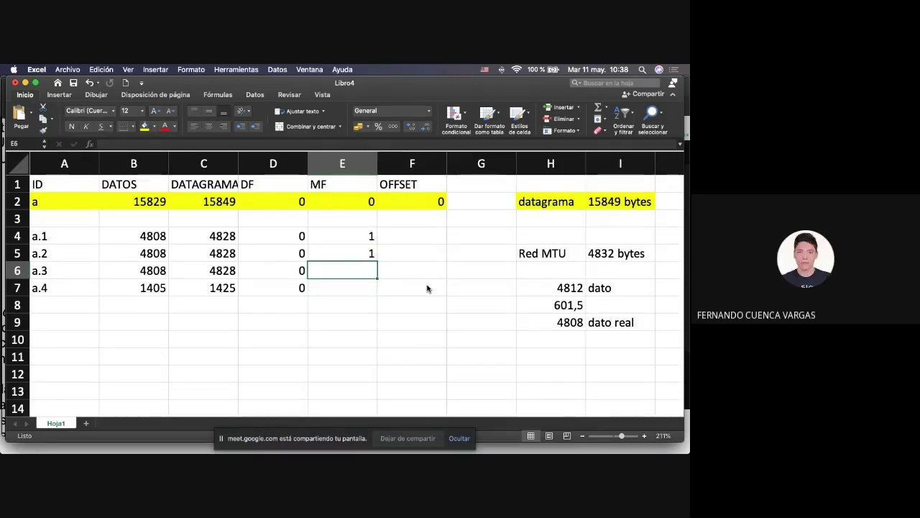
{"action": "type", "text": "1"}
{"action": "key", "text": "Return"}
{"action": "type", "text": "0"}
{"action": "key", "text": "Tab"}
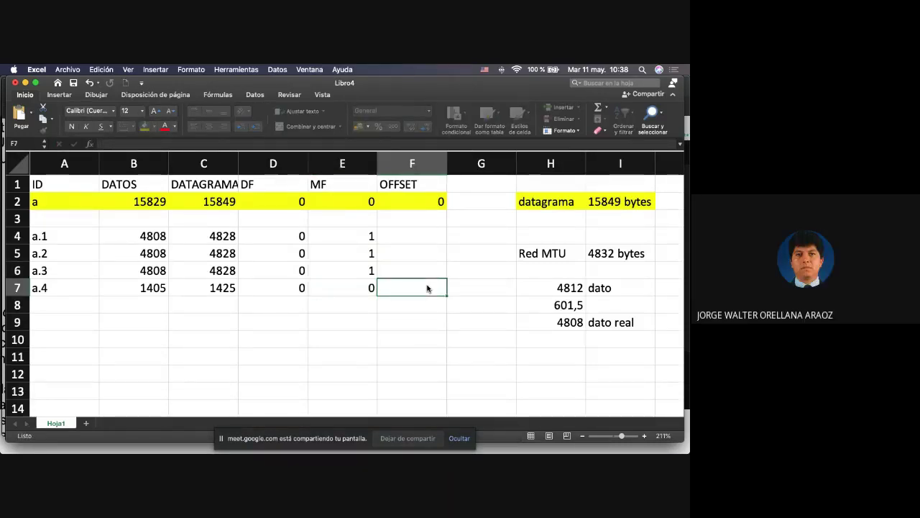
Step: Review the formulas in H7, H8 and H9 that derive the real data length from the MTU
{"action": "key", "text": "Up"}
{"action": "key", "text": "Up"}
{"action": "key", "text": "Up"}
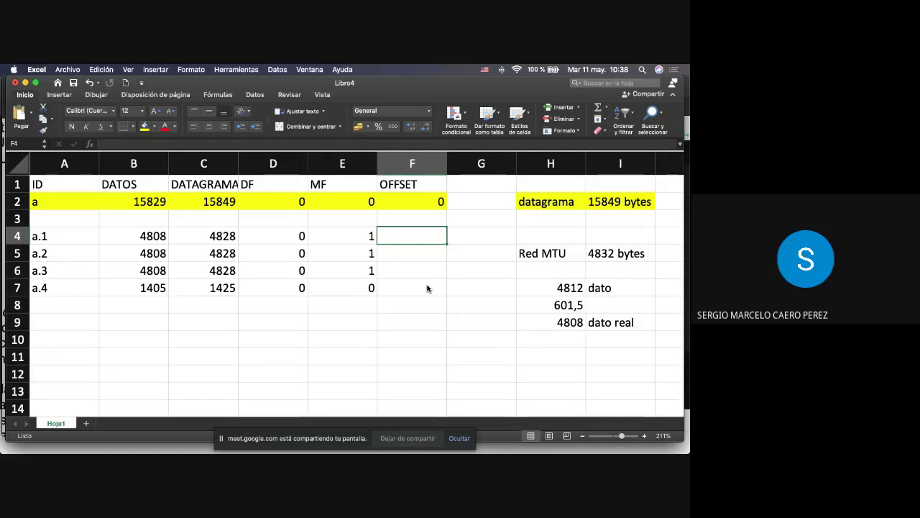
{"action": "left_click", "coordinate": [568, 322]}
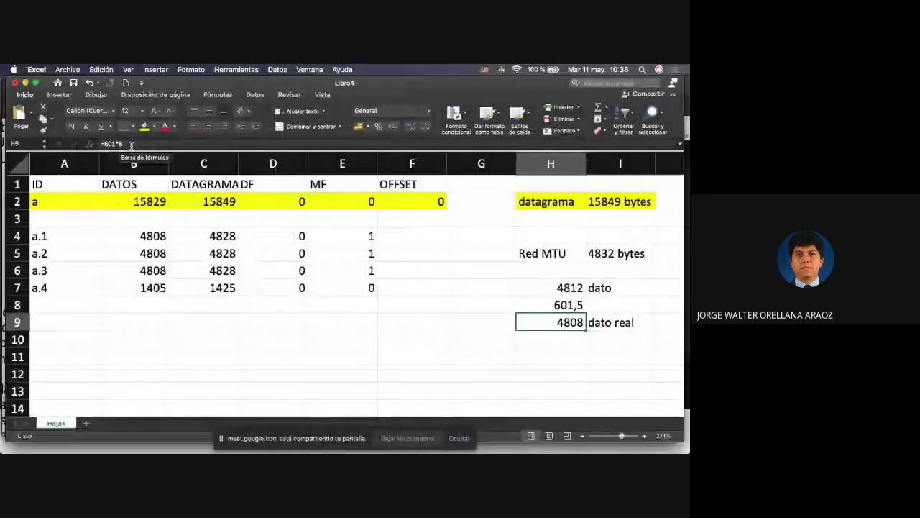
{"action": "left_click", "coordinate": [557, 288]}
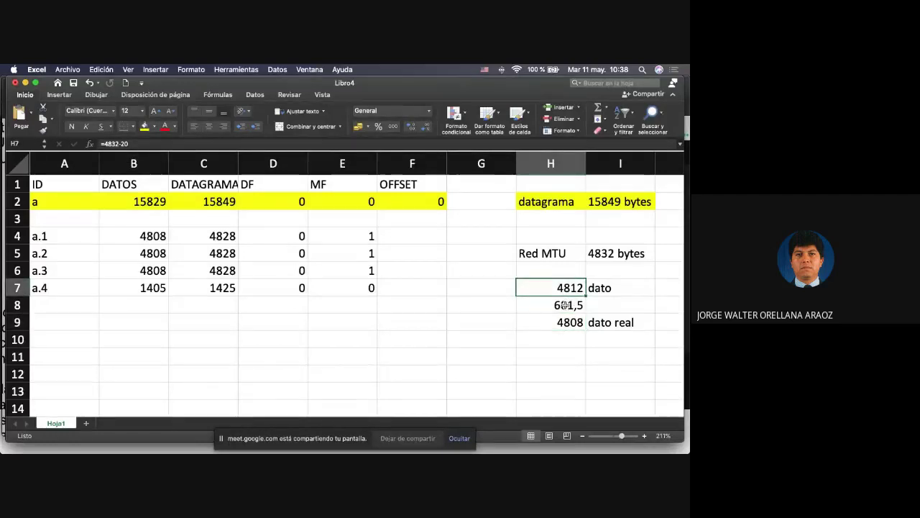
{"action": "left_click", "coordinate": [570, 305]}
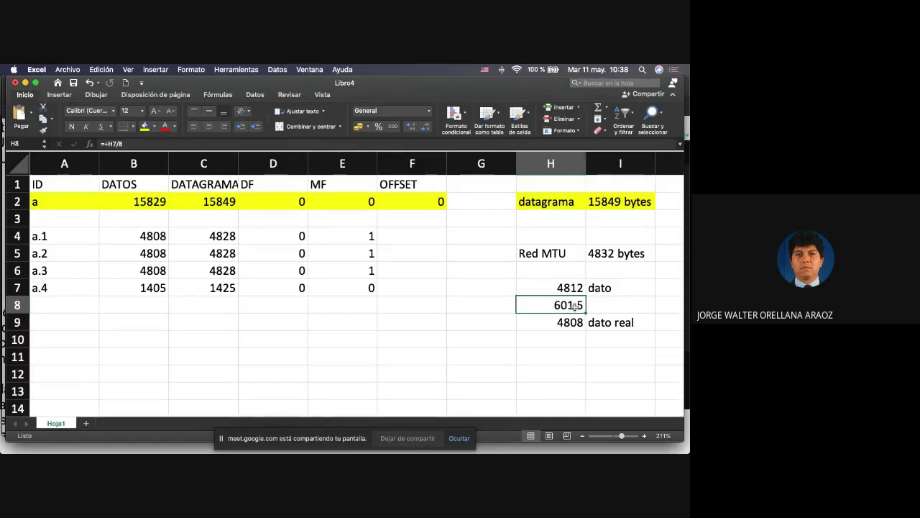
{"action": "left_click", "coordinate": [571, 321]}
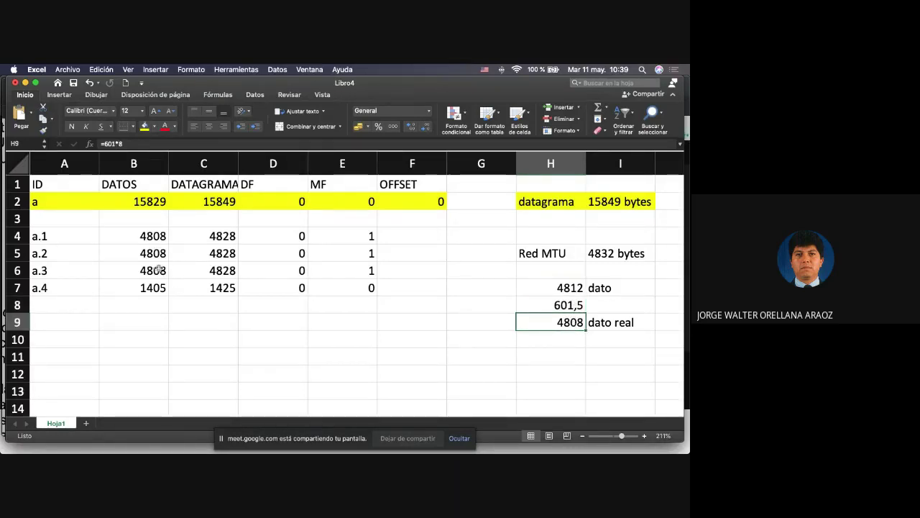
{"action": "left_click", "coordinate": [564, 305]}
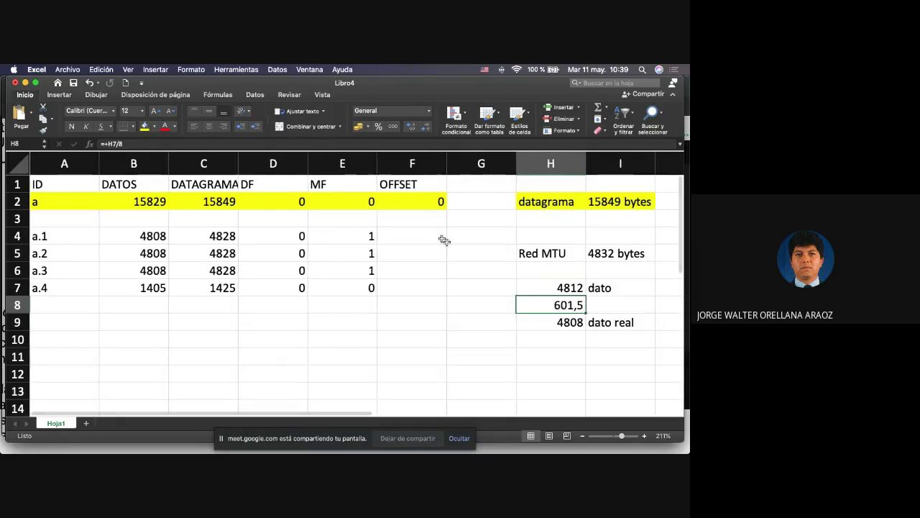
Step: Enter 0 under OFFSET in F4 for fragment a.1
{"action": "left_click", "coordinate": [407, 235]}
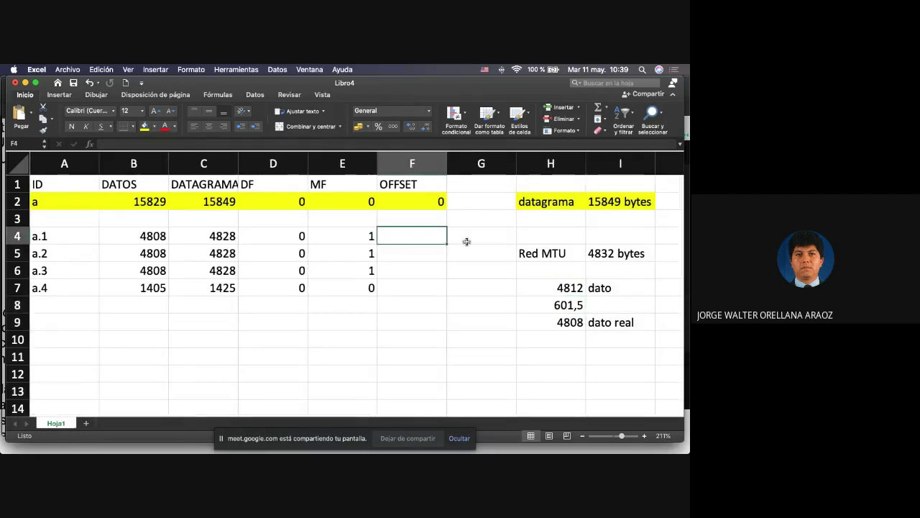
{"action": "type", "text": "0"}
{"action": "key", "text": "Return"}
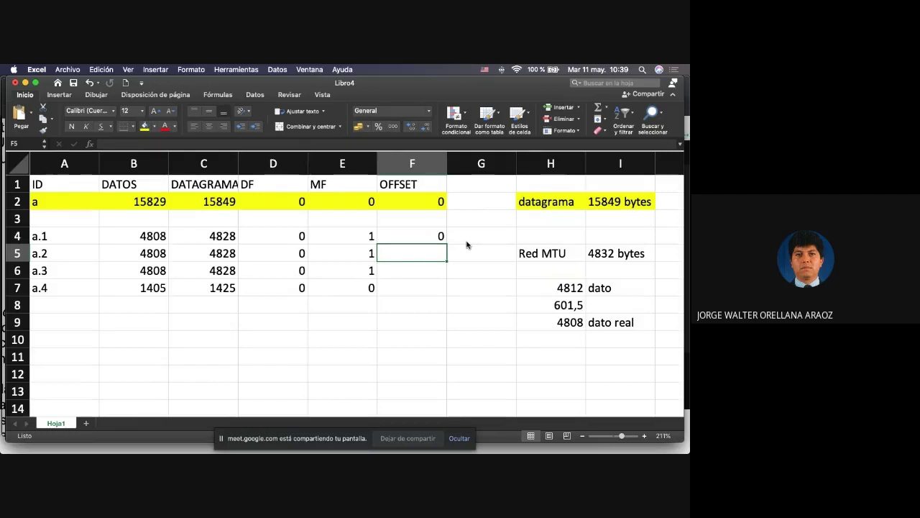
Step: Enter the OFFSET formula +F4+601 in F5 for fragment a.2 and copy it to F6 and F7 for a.3 and a.4
{"action": "type", "text": "+F4+"}
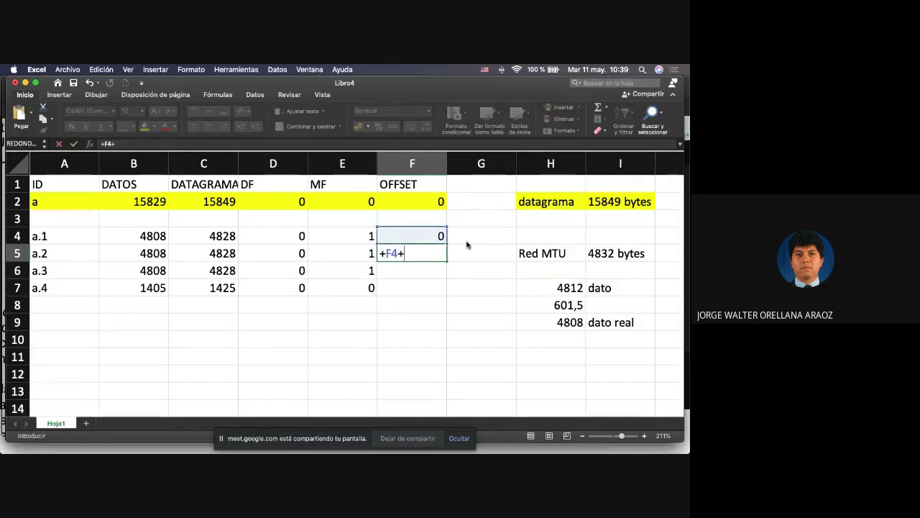
{"action": "type", "text": "601"}
{"action": "key", "text": "Return"}
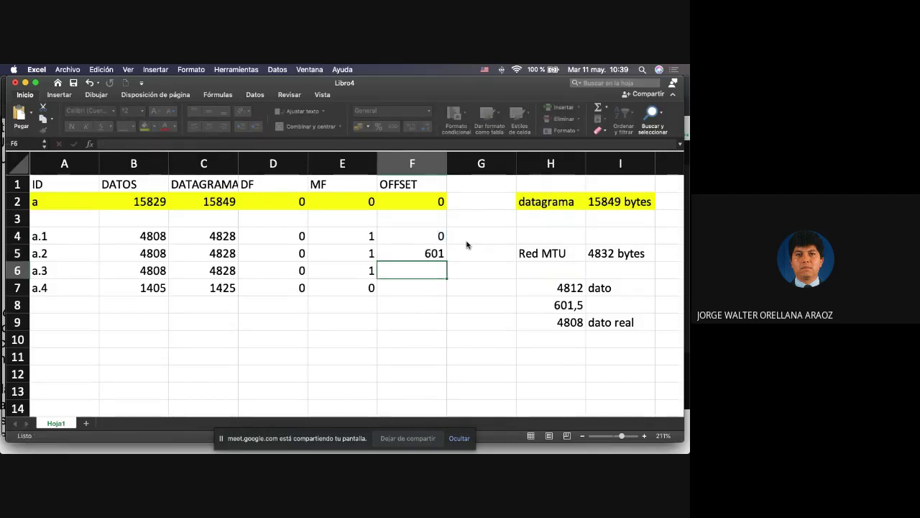
{"action": "key", "text": "Up"}
{"action": "key", "text": "super+c"}
{"action": "key", "text": "Down"}
{"action": "key", "text": "super+v"}
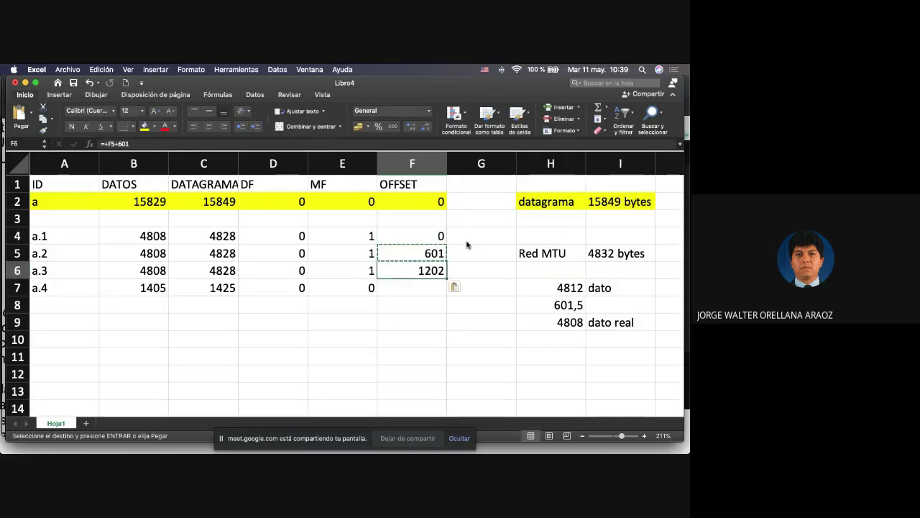
{"action": "key", "text": "Down"}
{"action": "key", "text": "super+v"}
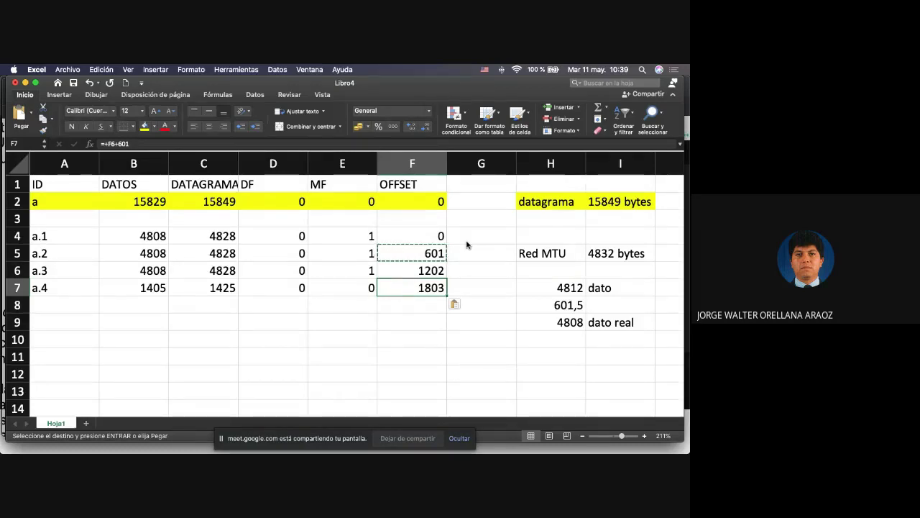
Step: Fill the four fragment rows A4:F7 with the standard light green colour
{"action": "scroll", "coordinate": [345, 253], "scroll_direction": "left", "scroll_amount": 1}
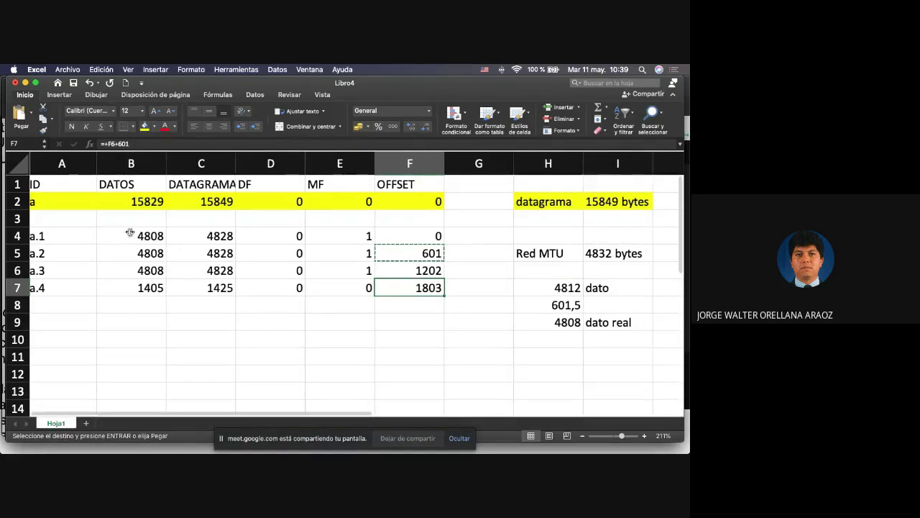
{"action": "left_click_drag", "start_coordinate": [76, 236], "coordinate": [396, 283]}
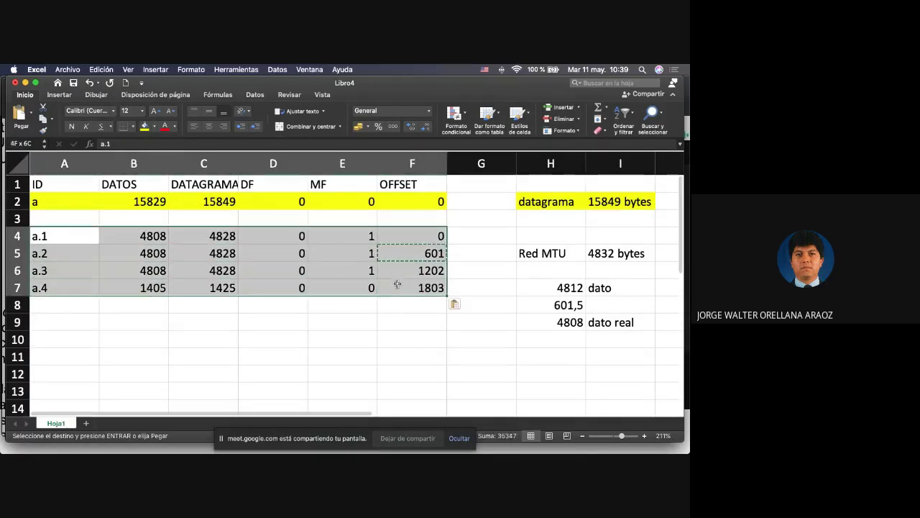
{"action": "left_click", "coordinate": [153, 129]}
{"action": "left_click", "coordinate": [235, 179]}
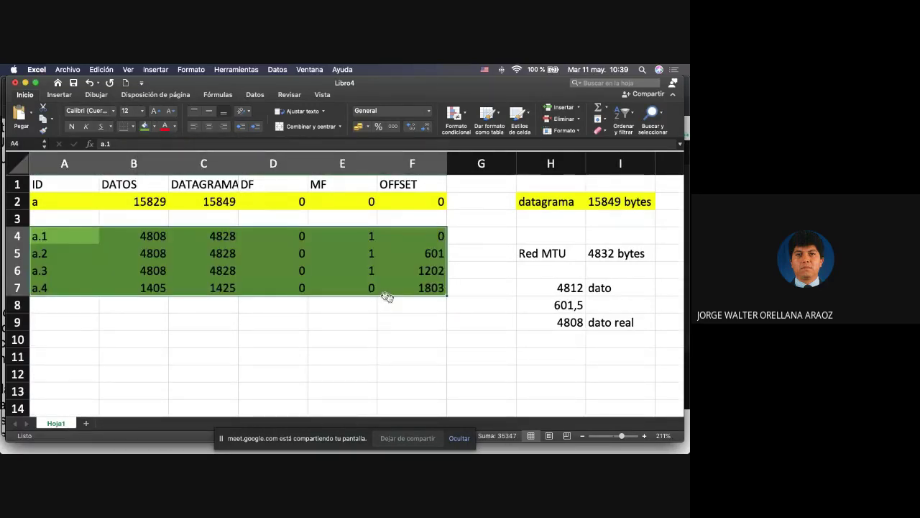
{"action": "left_click", "coordinate": [155, 129]}
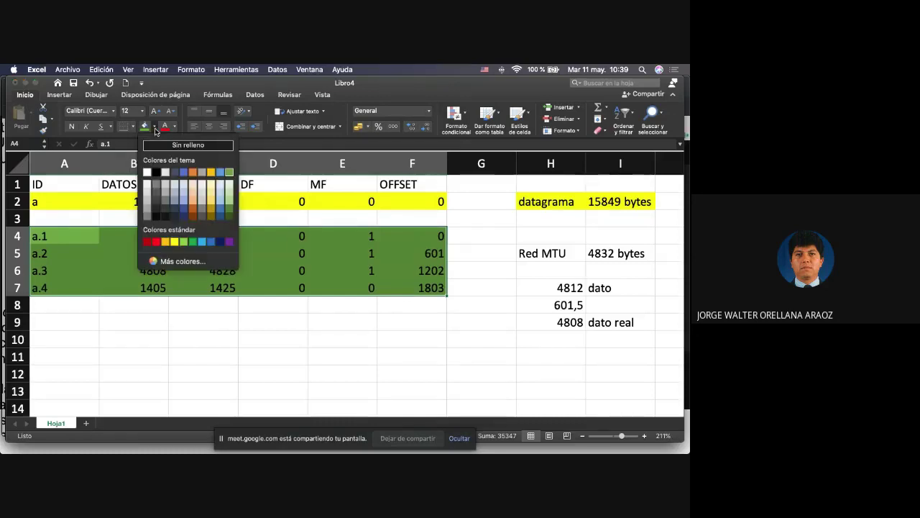
{"action": "left_click", "coordinate": [184, 242]}
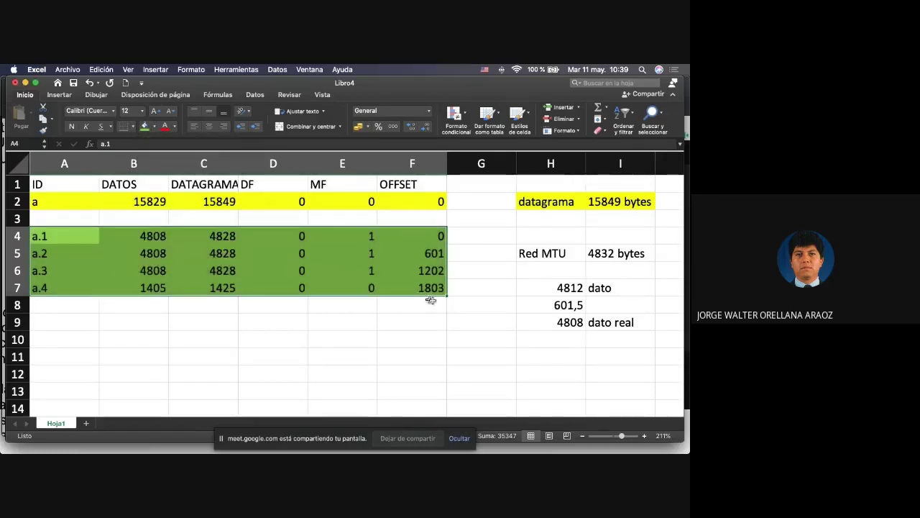
{"action": "left_click", "coordinate": [477, 302]}
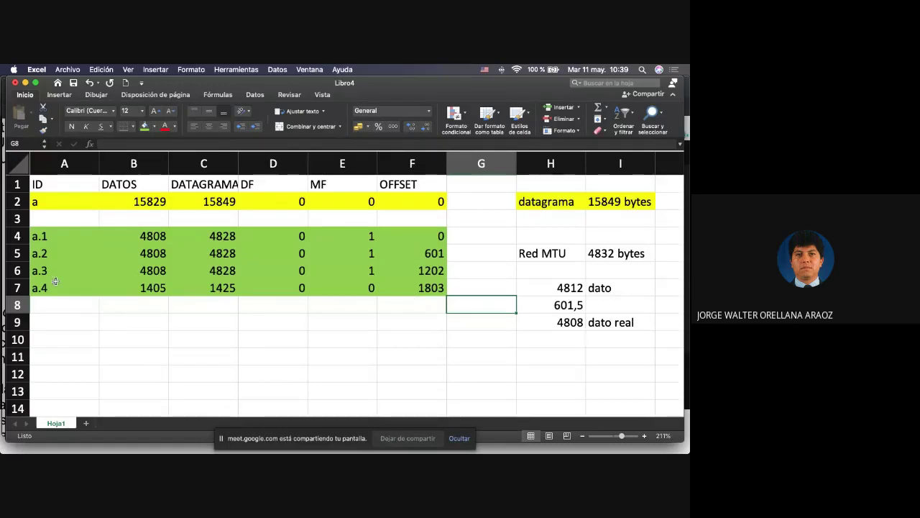
Step: Fill the a.3 fragment row A6:F6 with the gold theme colour
{"action": "left_click", "coordinate": [33, 270]}
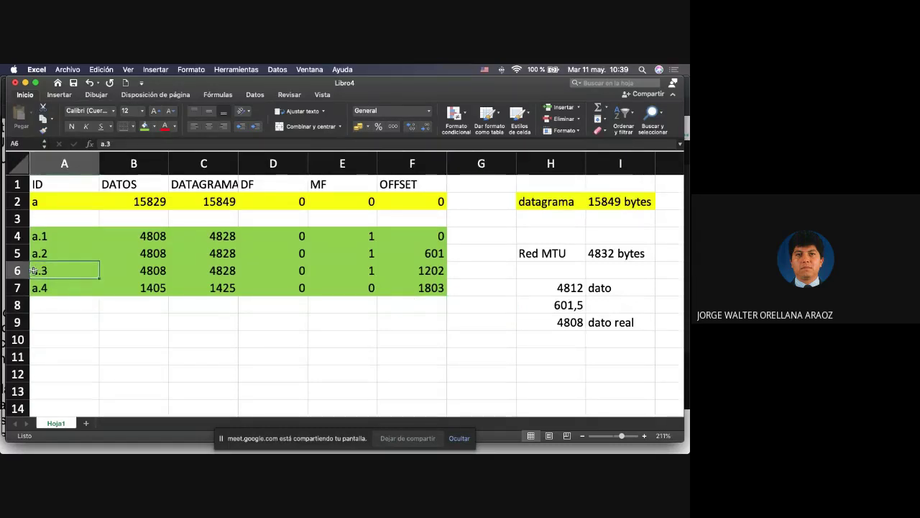
{"action": "left_click_drag", "start_coordinate": [34, 270], "coordinate": [401, 271]}
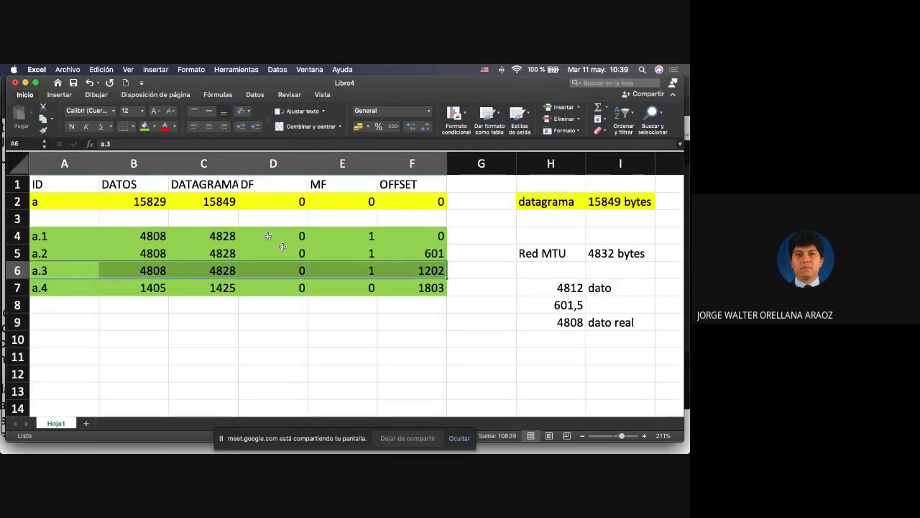
{"action": "left_click", "coordinate": [154, 127]}
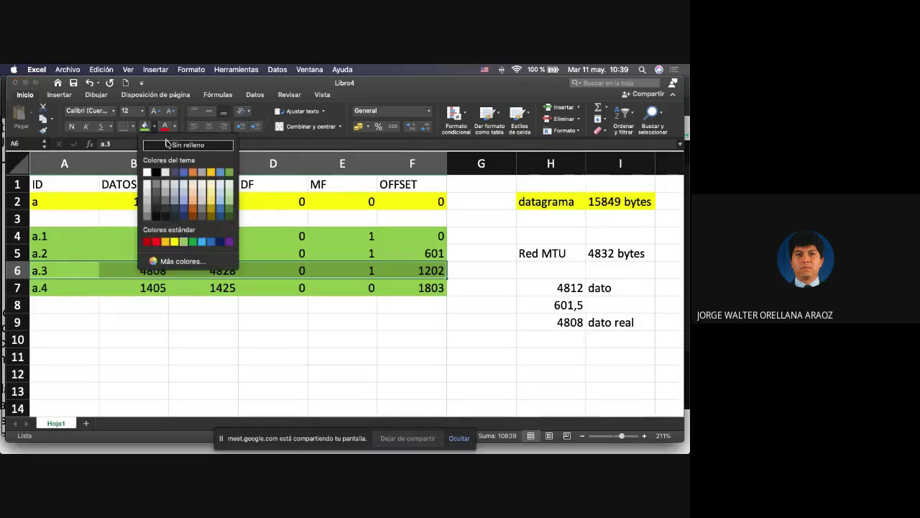
{"action": "left_click", "coordinate": [211, 173]}
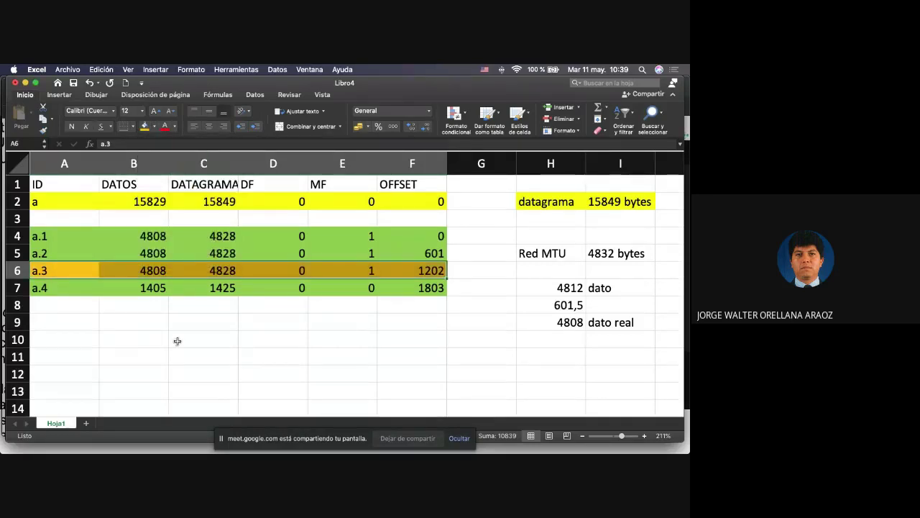
Step: Enter the ID a.3.1 in A10 for the first sub-fragment of a.3
{"action": "left_click", "coordinate": [61, 342]}
{"action": "type", "text": "a"}
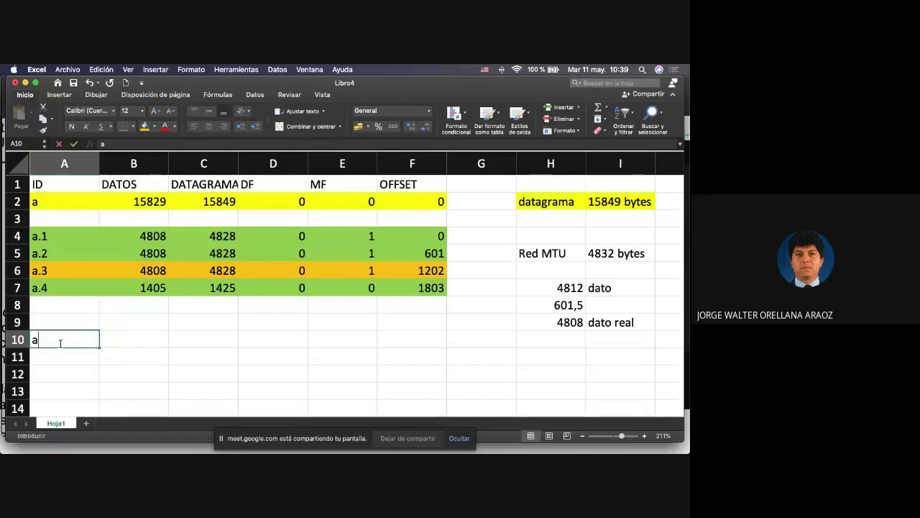
{"action": "type", "text": "3."}
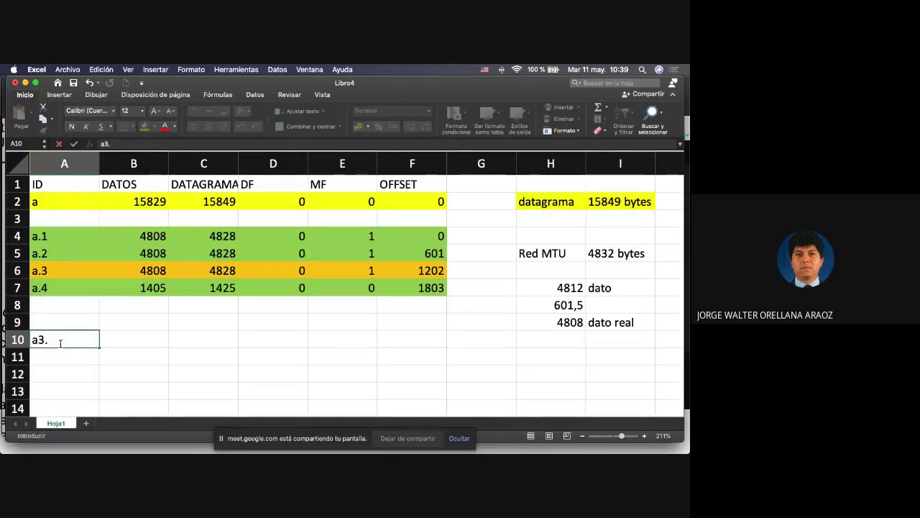
{"action": "key", "text": "BackSpace"}
{"action": "type", "text": ".3.1"}
{"action": "key", "text": "BackSpace"}
{"action": "key", "text": "BackSpace"}
{"action": "key", "text": "BackSpace"}
{"action": "key", "text": "BackSpace"}
{"action": "type", "text": ".3."}
Step: Fill the sub-fragment block A10:F13 with the same gold colour as the a.3 row
{"action": "key", "text": "shift+Right"}
{"action": "key", "text": "shift+Left"}
{"action": "key", "text": "shift+Right"}
{"action": "key", "text": "shift+Right"}
{"action": "key", "text": "shift+Right"}
{"action": "key", "text": "shift+Right"}
{"action": "key", "text": "shift+Right"}
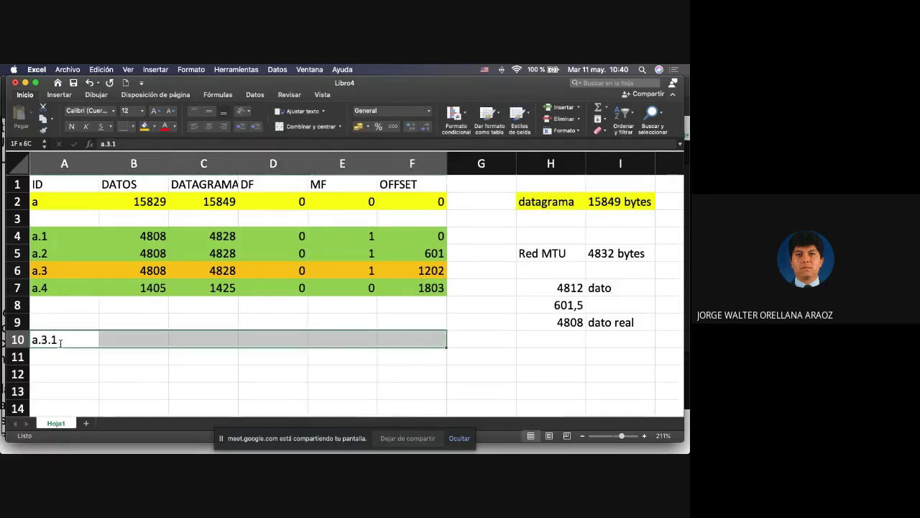
{"action": "key", "text": "shift+Down"}
{"action": "key", "text": "shift+Down"}
{"action": "key", "text": "shift+Down"}
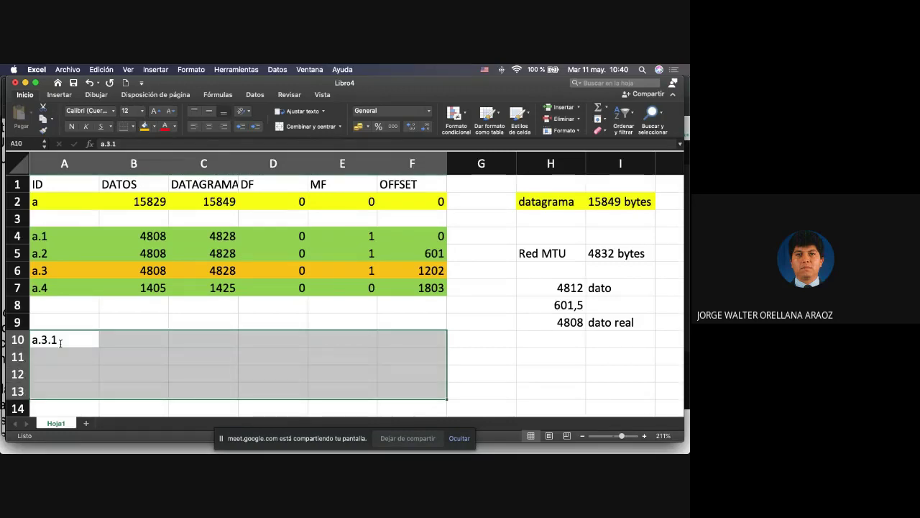
{"action": "left_click", "coordinate": [144, 129]}
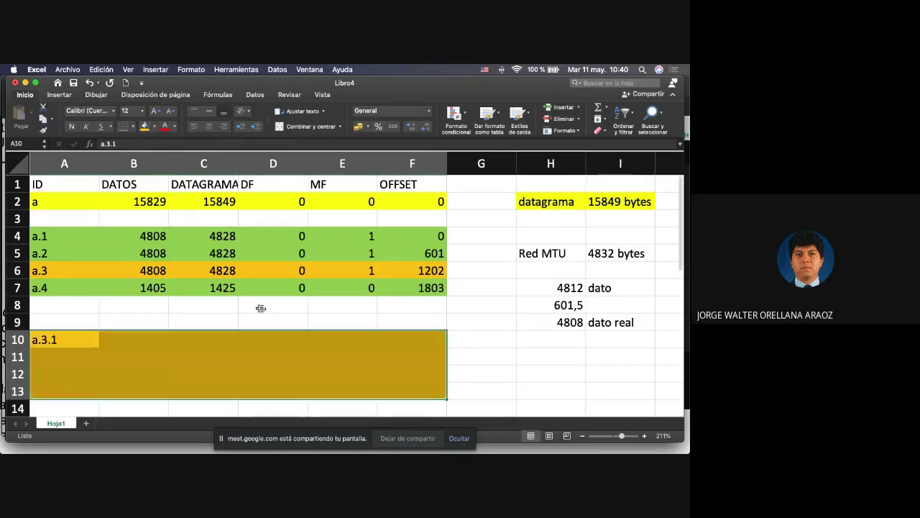
Step: Enter the second network's MTU, with the label "red MTU" in H11 and "1220 bytes" in I11
{"action": "left_click", "coordinate": [548, 355]}
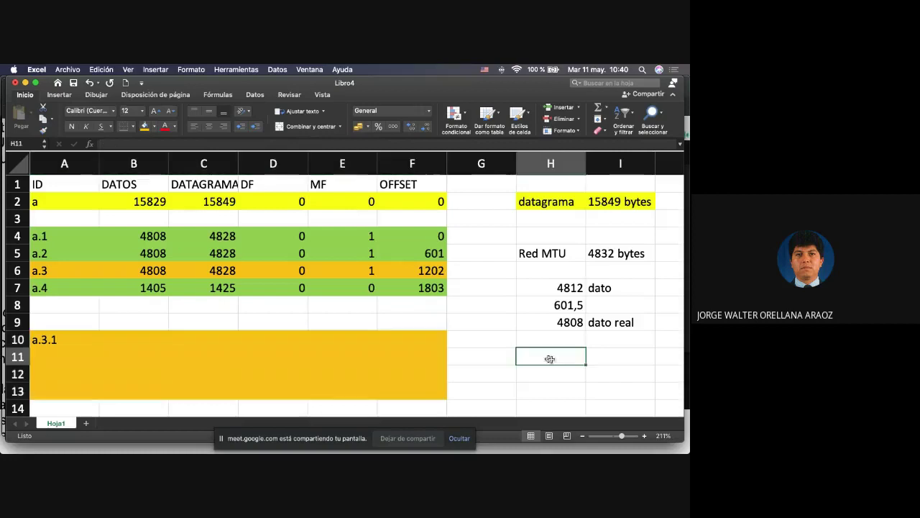
{"action": "type", "text": "red M"}
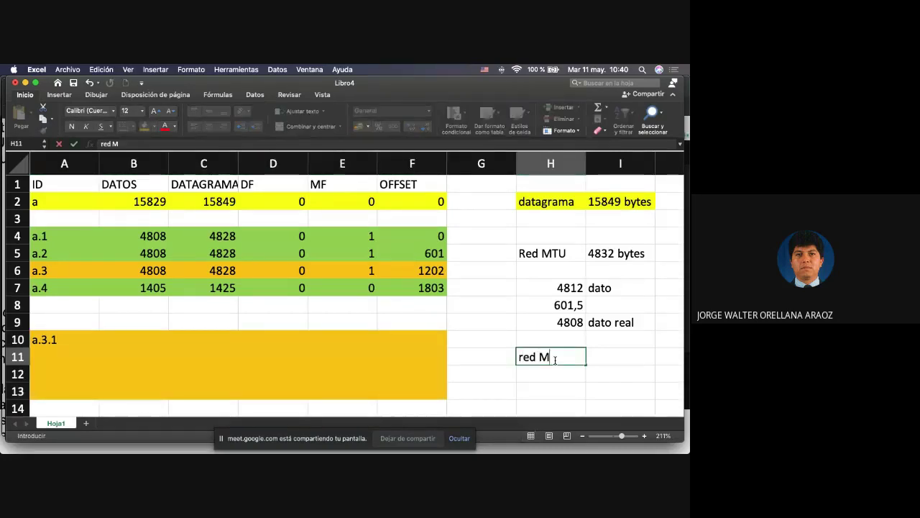
{"action": "type", "text": "TU"}
{"action": "key", "text": "Tab"}
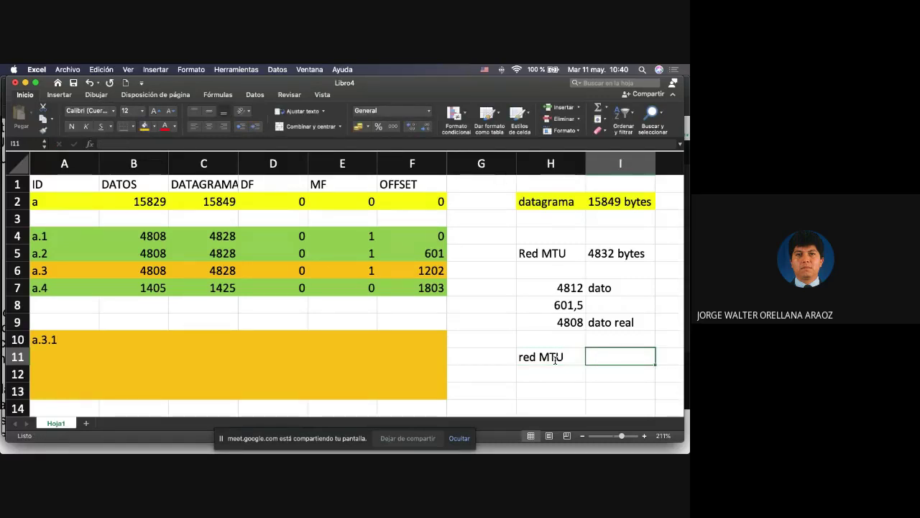
{"action": "type", "text": "1220"}
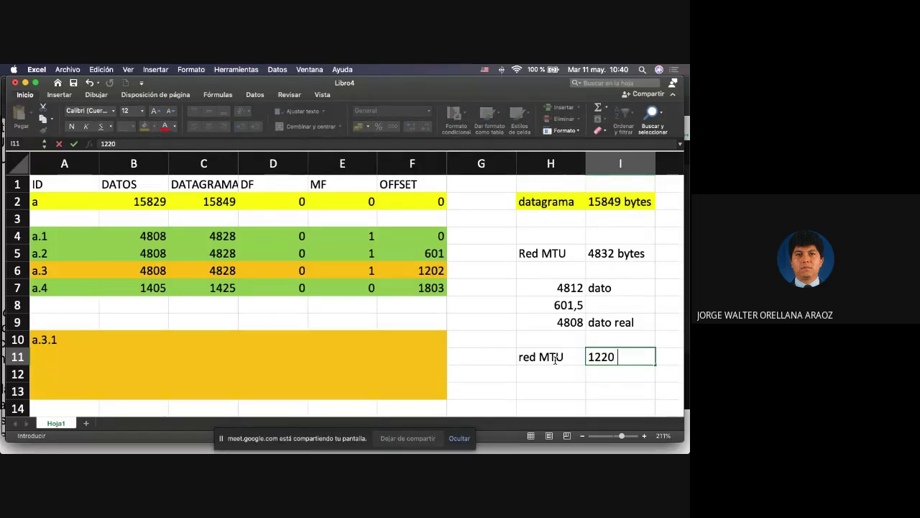
{"action": "type", "text": " bytes"}
{"action": "key", "text": "Return"}
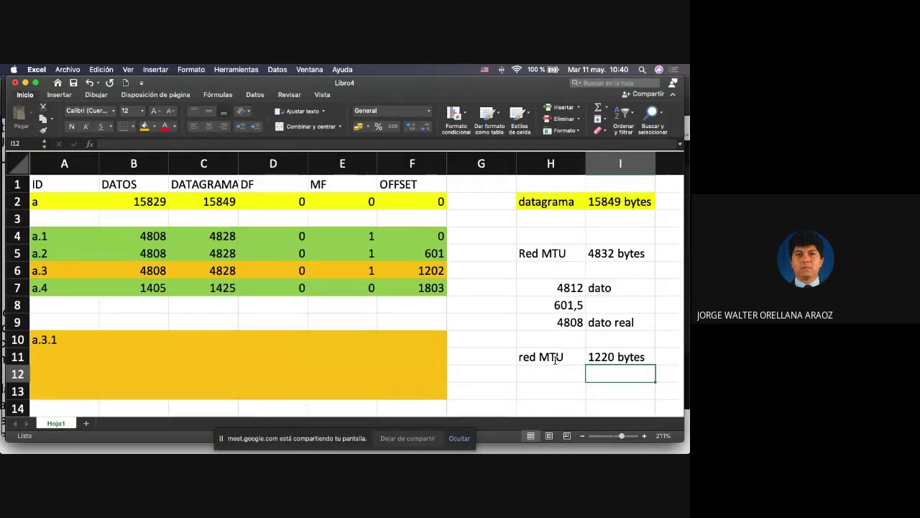
Step: Move the first network's MTU calculation block H5:I9 up one row so that it starts in H4
{"action": "key", "text": "Up"}
{"action": "key", "text": "Up"}
{"action": "key", "text": "Up"}
{"action": "key", "text": "Up"}
{"action": "key", "text": "Up"}
{"action": "key", "text": "Up"}
{"action": "key", "text": "Up"}
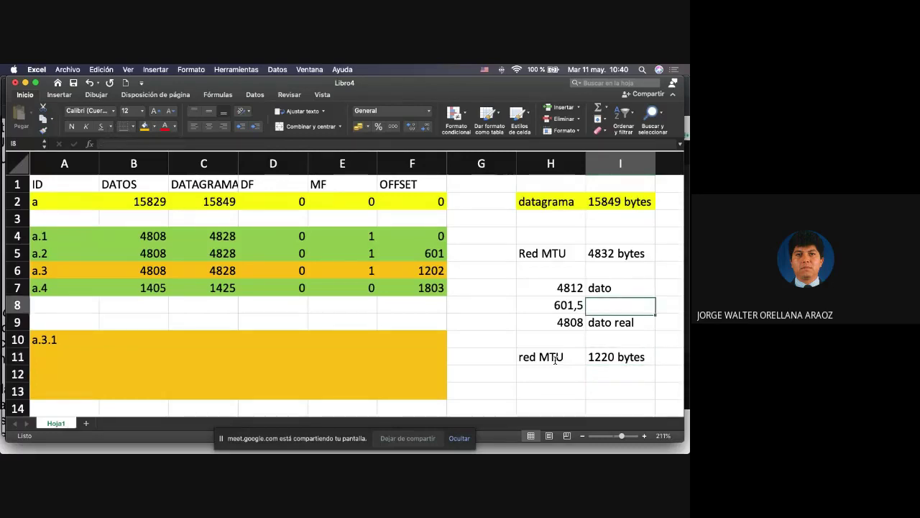
{"action": "key", "text": "Left"}
{"action": "key", "text": "shift+Right"}
{"action": "key", "text": "shift+Down"}
{"action": "key", "text": "shift+Down"}
{"action": "key", "text": "shift+Down"}
{"action": "key", "text": "shift+Down"}
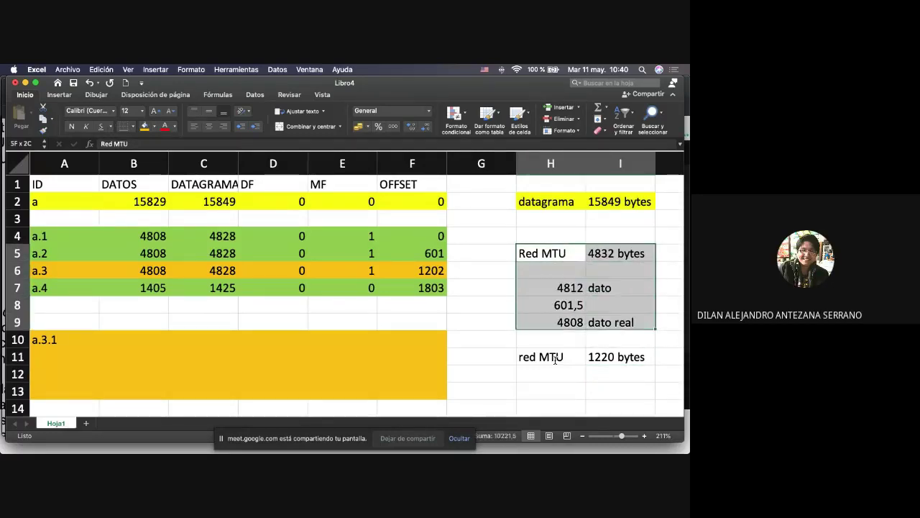
{"action": "key", "text": "Up"}
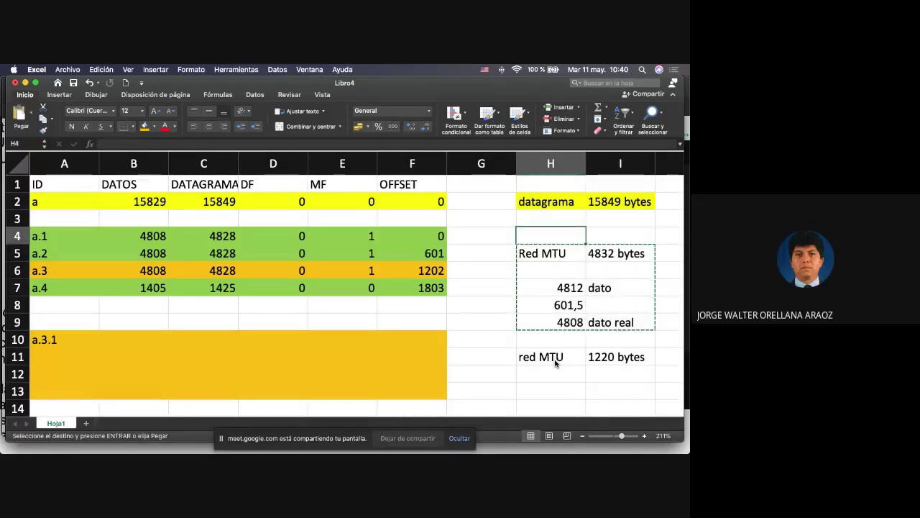
{"action": "key", "text": "super+z"}
Step: Calculate the second network's data length in H12 with +1220-20 and label it "dato" in I12
{"action": "key", "text": "Down"}
{"action": "key", "text": "Down"}
{"action": "key", "text": "Down"}
{"action": "key", "text": "Down"}
{"action": "key", "text": "Down"}
{"action": "key", "text": "Down"}
{"action": "key", "text": "Down"}
{"action": "key", "text": "Down"}
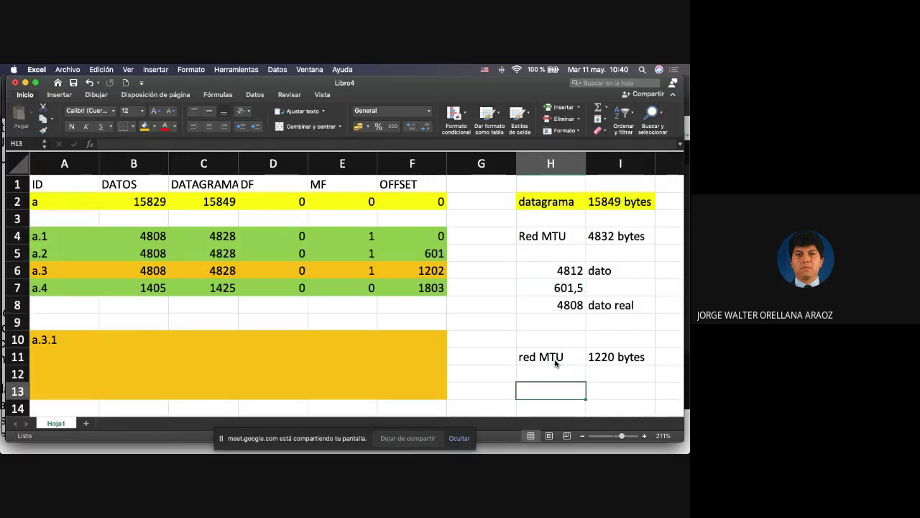
{"action": "key", "text": "Up"}
{"action": "type", "text": "+"}
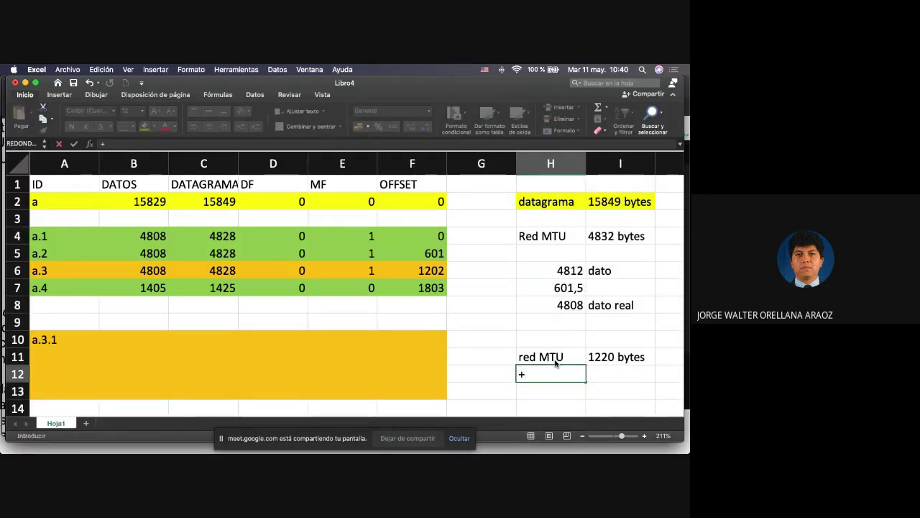
{"action": "type", "text": "1220-20"}
{"action": "key", "text": "Return"}
{"action": "key", "text": "Up"}
{"action": "key", "text": "Right"}
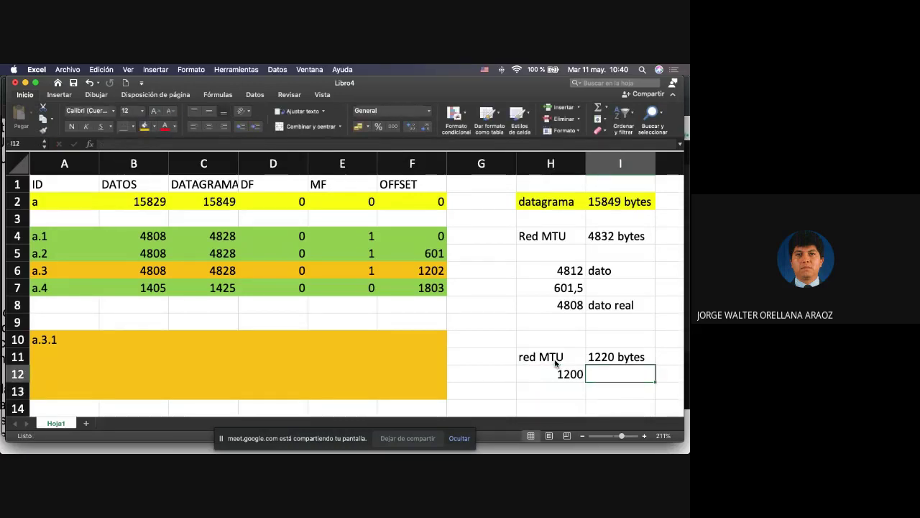
{"action": "type", "text": "datoo"}
{"action": "key", "text": "BackSpace"}
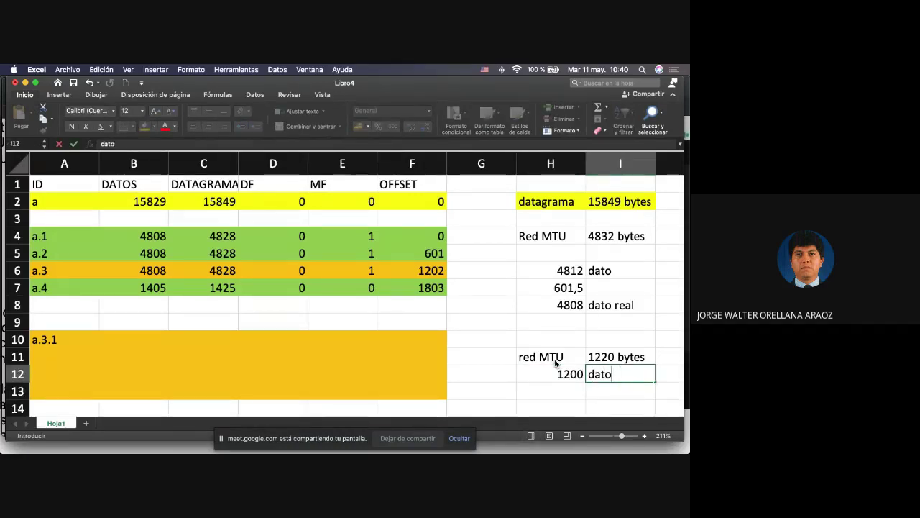
{"action": "key", "text": "Return"}
Step: Divide the second network's data length by 8 in H13 with the formula +H12/8
{"action": "key", "text": "Left"}
{"action": "type", "text": "+"}
{"action": "key", "text": "Up"}
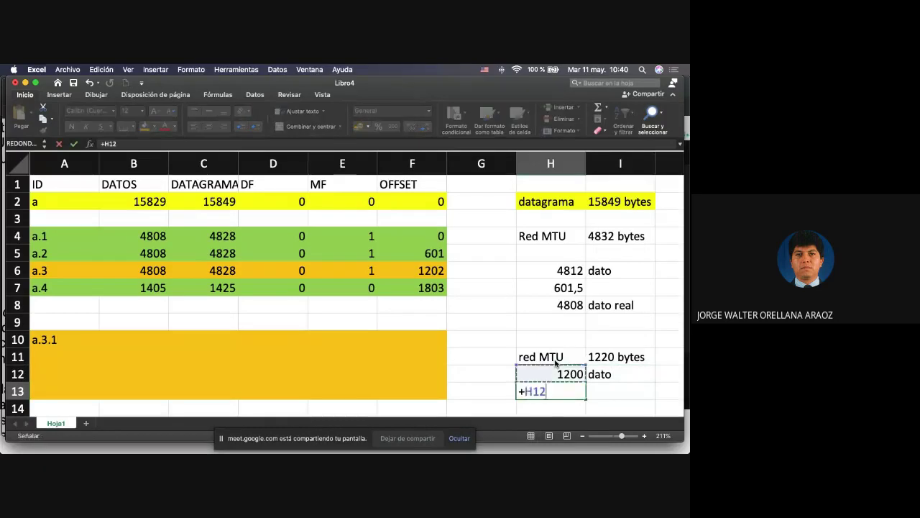
{"action": "type", "text": "/8"}
{"action": "key", "text": "Return"}
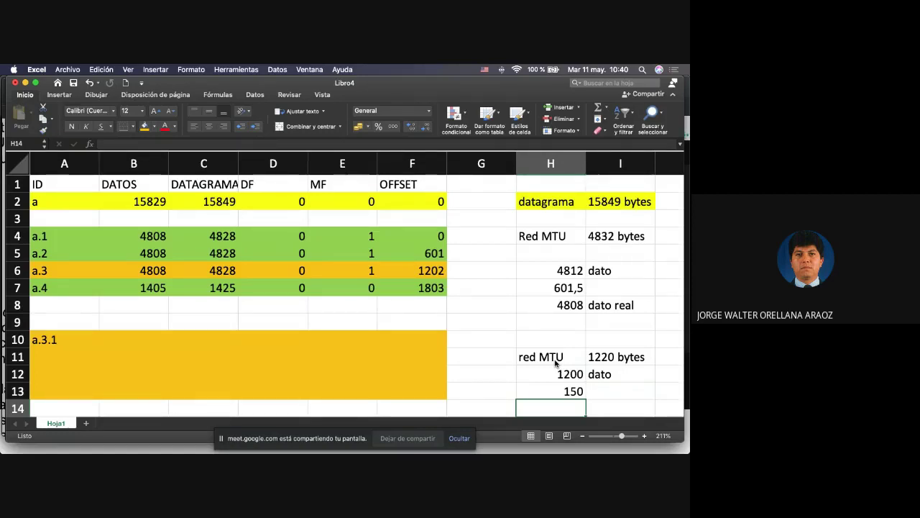
Step: Enter 1200 as the data length of the first three a.3 subfragments in B10, B11 and B12
{"action": "left_click", "coordinate": [565, 374]}
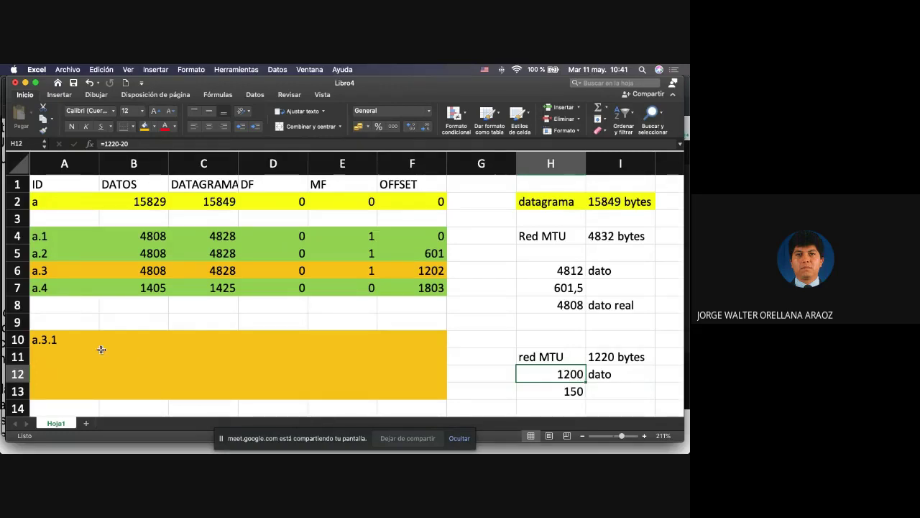
{"action": "left_click", "coordinate": [137, 340]}
{"action": "type", "text": "1200"}
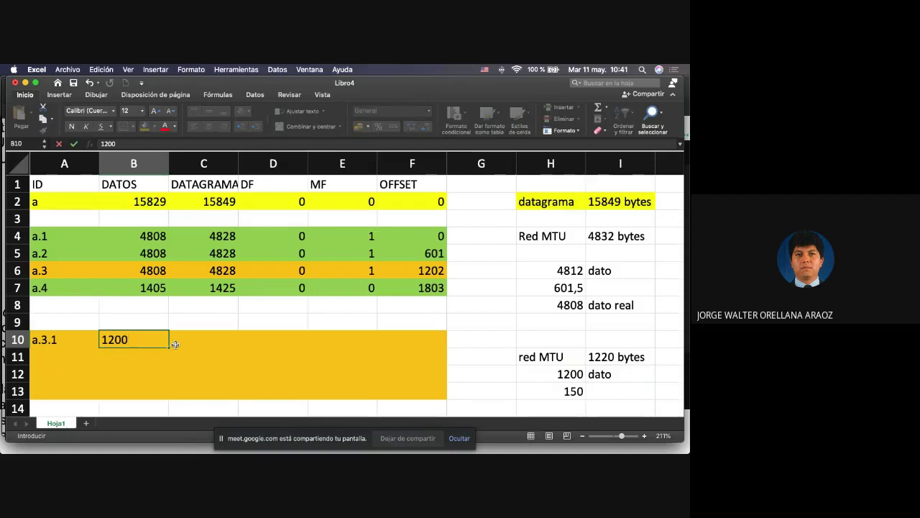
{"action": "key", "text": "Return"}
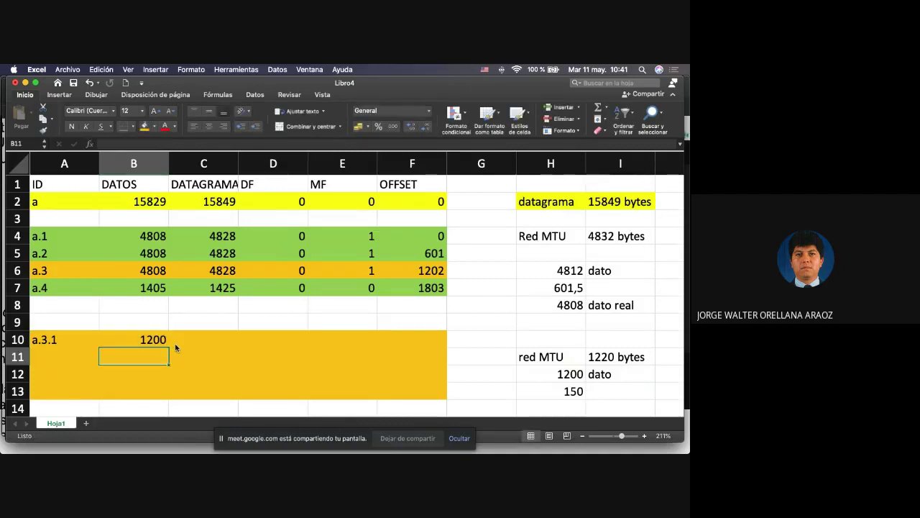
{"action": "type", "text": "1200"}
{"action": "key", "text": "Up"}
{"action": "key", "text": "Up"}
{"action": "key", "text": "Up"}
{"action": "key", "text": "Up"}
{"action": "key", "text": "Up"}
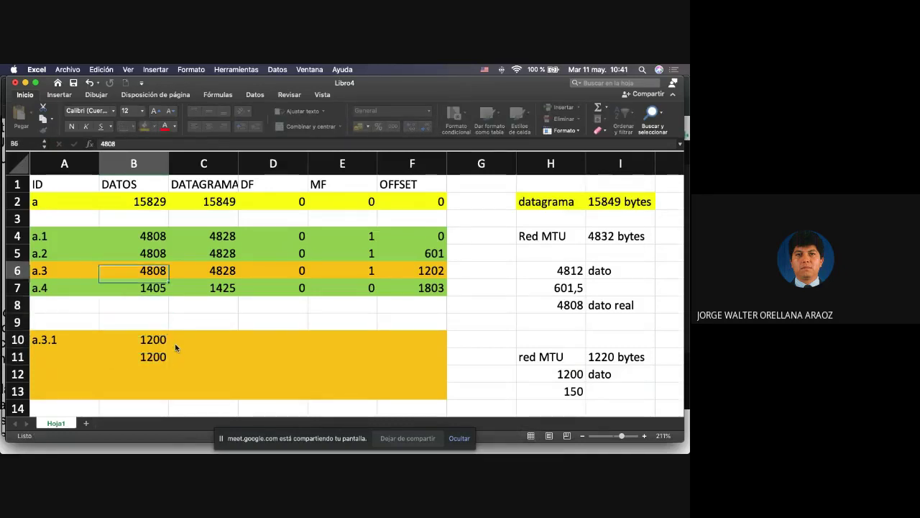
{"action": "key", "text": "Down"}
{"action": "key", "text": "Down"}
{"action": "key", "text": "Down"}
{"action": "key", "text": "Down"}
{"action": "key", "text": "Down"}
{"action": "key", "text": "Down"}
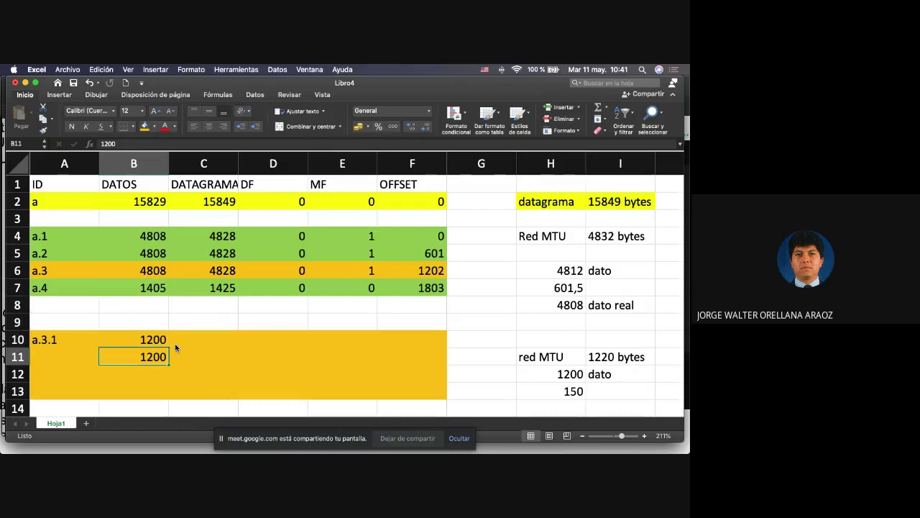
{"action": "type", "text": "1200"}
{"action": "key", "text": "Up"}
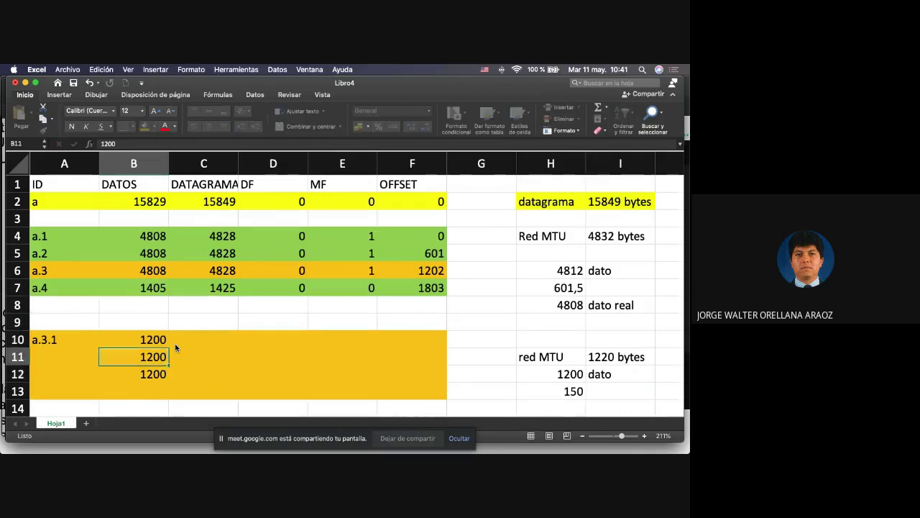
Step: Check how many subfragments a.3 needs by calculating +B6/B10 in B9, and clear that cell again
{"action": "key", "text": "Up"}
{"action": "key", "text": "Up"}
{"action": "key", "text": "Up"}
{"action": "key", "text": "Up"}
{"action": "key", "text": "Up"}
{"action": "key", "text": "Down"}
{"action": "key", "text": "Down"}
{"action": "key", "text": "Down"}
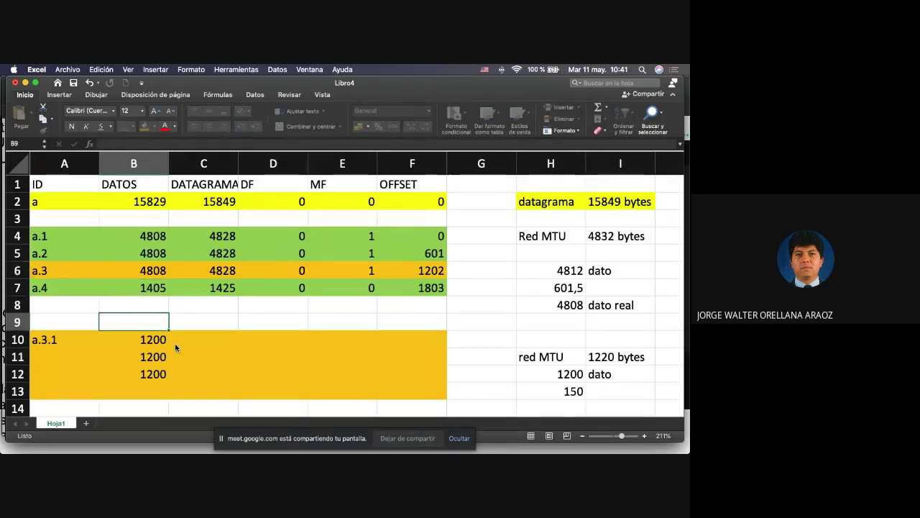
{"action": "type", "text": "+"}
{"action": "key", "text": "Up"}
{"action": "key", "text": "Up"}
{"action": "key", "text": "Up"}
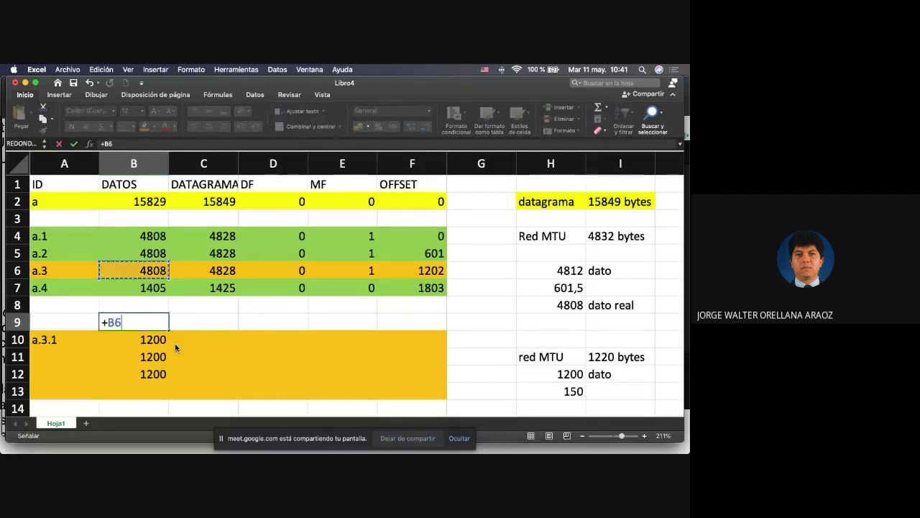
{"action": "type", "text": "/"}
{"action": "key", "text": "Down"}
{"action": "key", "text": "Return"}
{"action": "key", "text": "Up"}
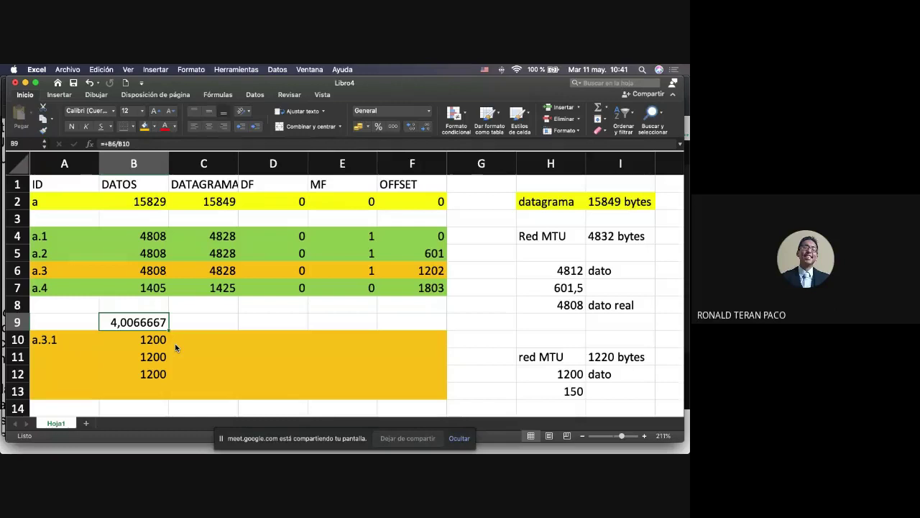
{"action": "key", "text": "Delete"}
Step: Label the remaining subfragments in A11:A14 as "a.3.2", "a.3.3.", "a.3.4" and "a.3.5"
{"action": "key", "text": "Down"}
{"action": "key", "text": "Down"}
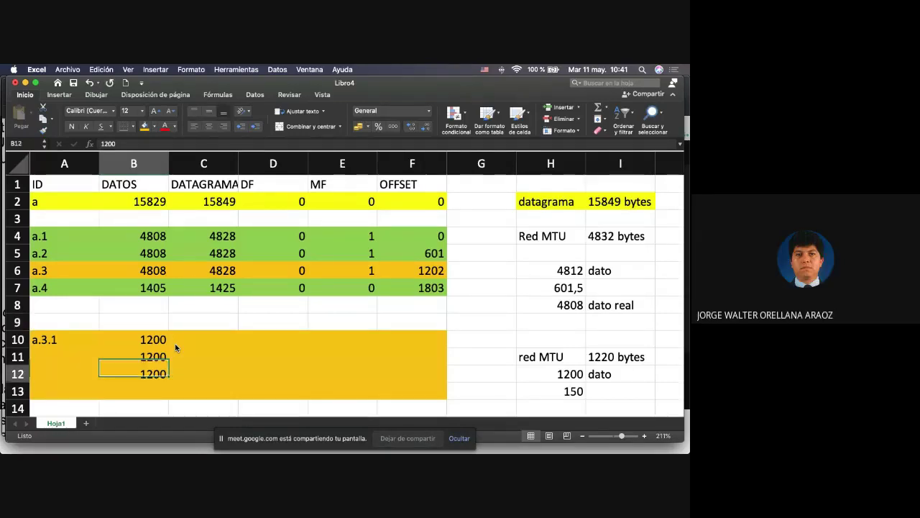
{"action": "key", "text": "Left"}
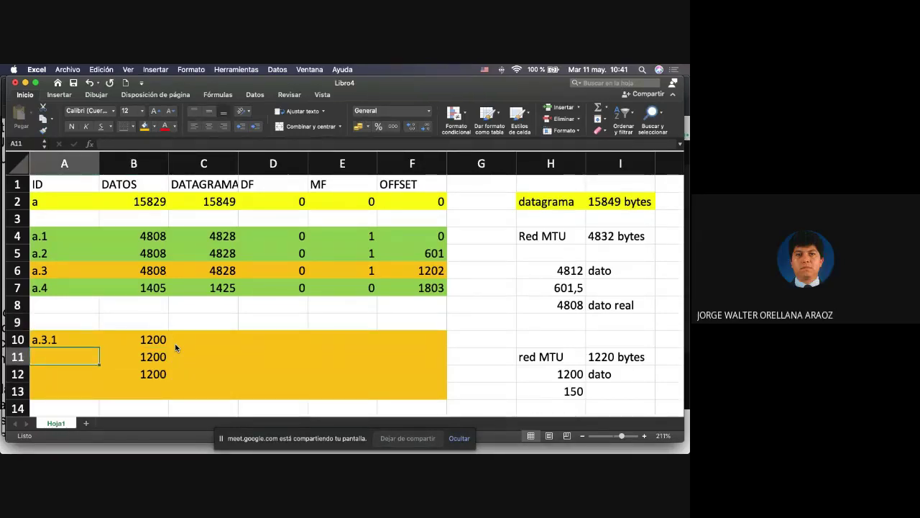
{"action": "type", "text": "a.3.2"}
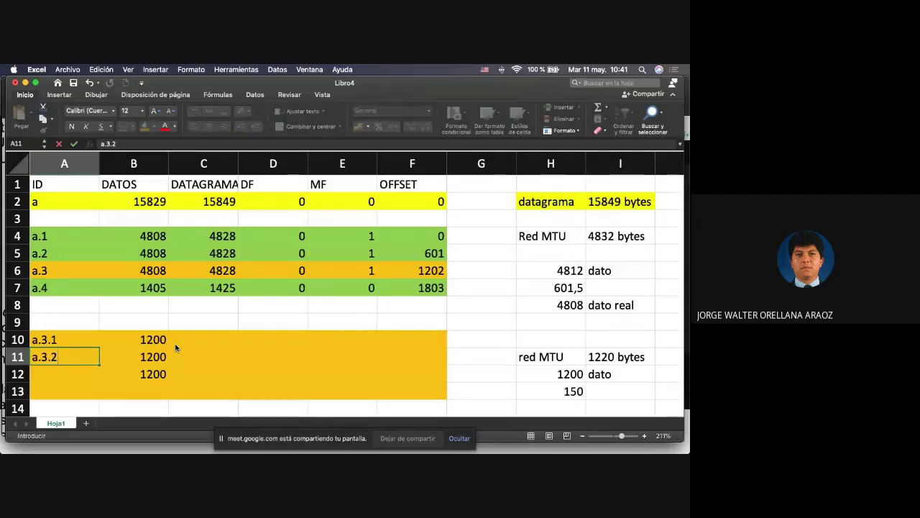
{"action": "key", "text": "Return"}
{"action": "type", "text": "a.3.3."}
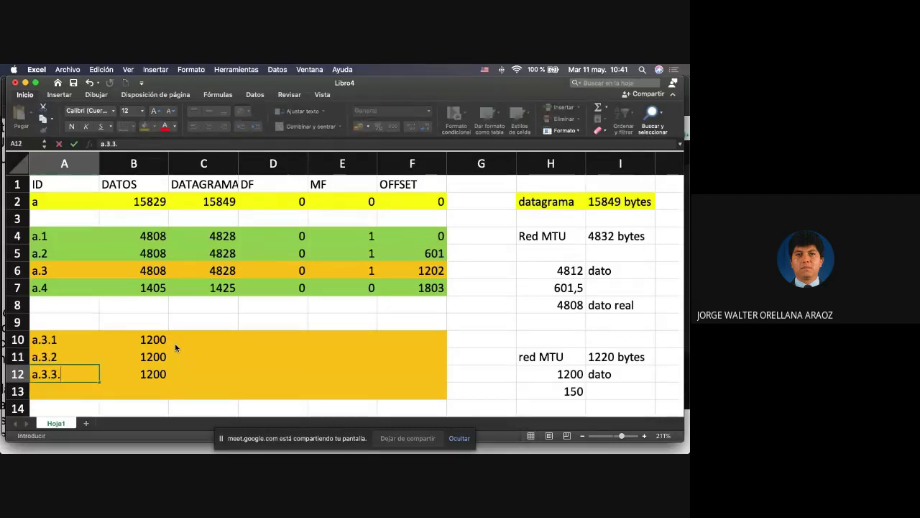
{"action": "key", "text": "Return"}
{"action": "type", "text": "a.3.4"}
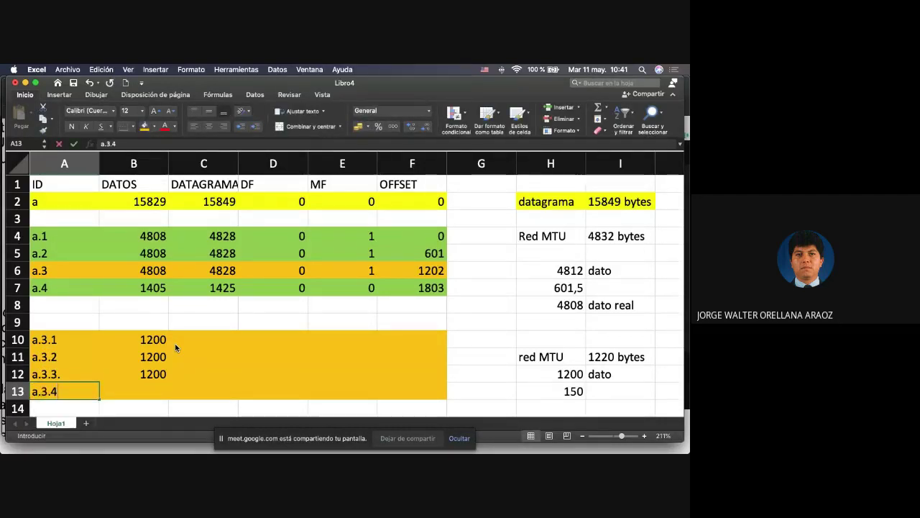
{"action": "key", "text": "Return"}
{"action": "type", "text": "a.3.5"}
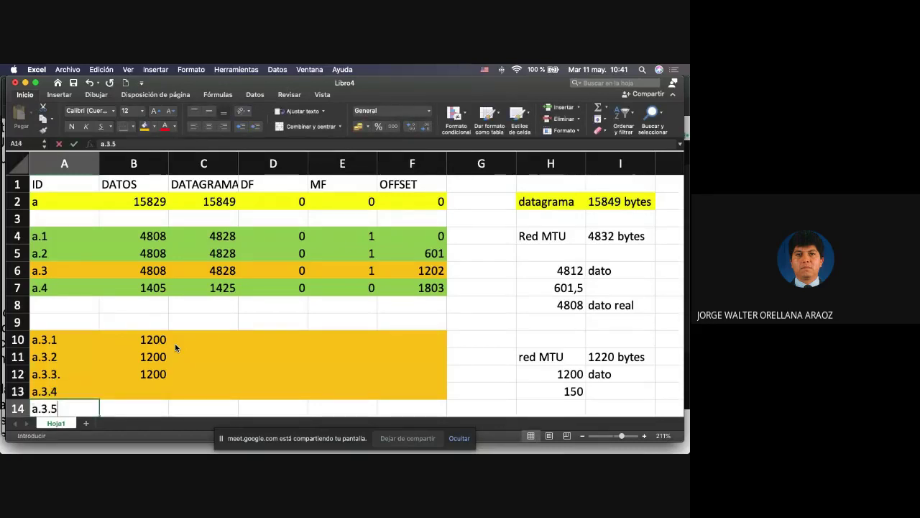
{"action": "key", "text": "Tab"}
Step: Copy the data length 1200 from B12 into B13 for subfragment a.3.4
{"action": "key", "text": "Tab"}
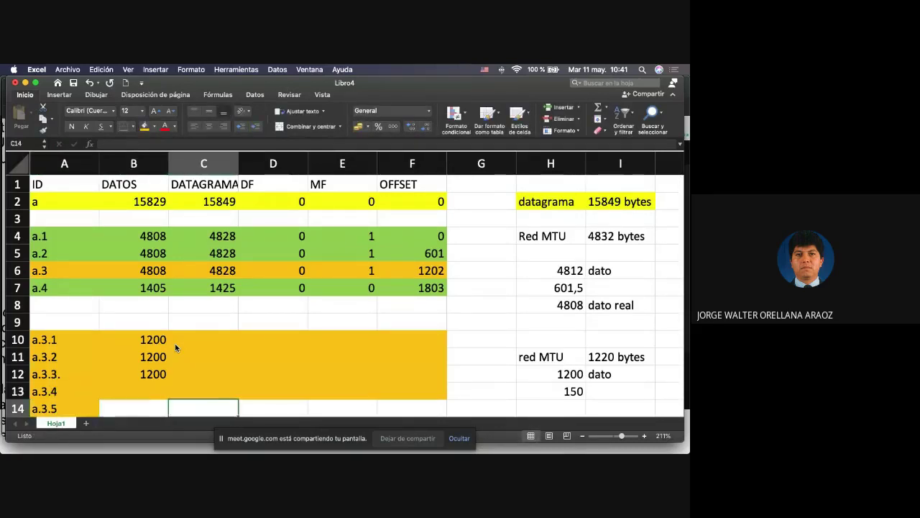
{"action": "key", "text": "Left"}
{"action": "key", "text": "Up"}
{"action": "key", "text": "Up"}
{"action": "key", "text": "super+c"}
{"action": "key", "text": "Down"}
{"action": "key", "text": "super+v"}
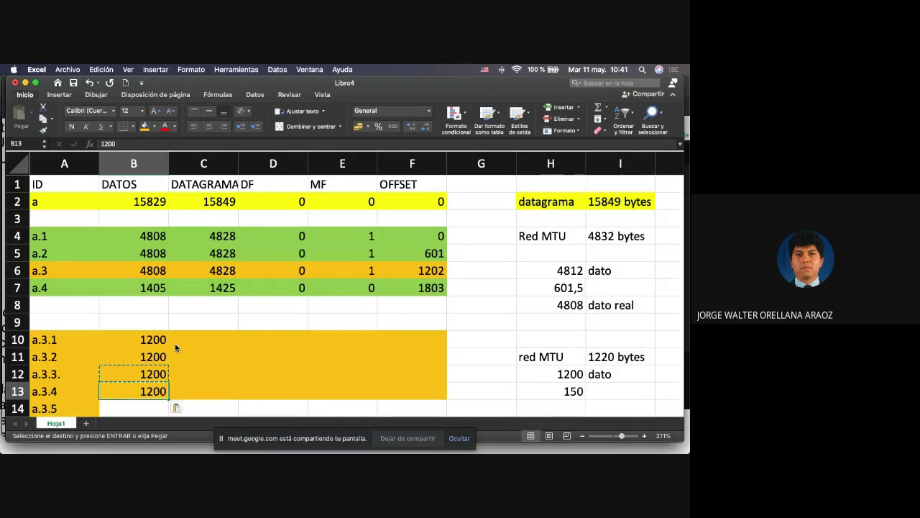
{"action": "key", "text": "Down"}
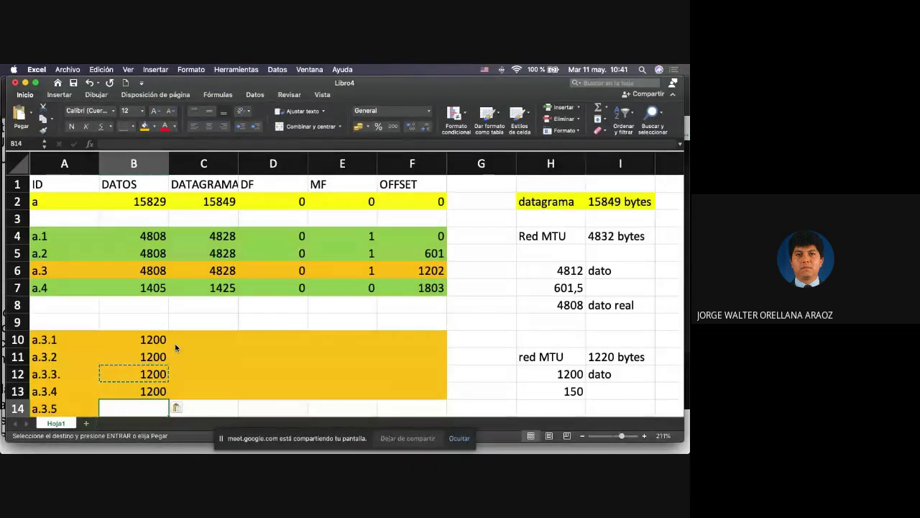
Step: Enter 8 as the data length of a.3.5 in B14 and check the sum of B10:B14 against a.3's data
{"action": "scroll", "coordinate": [176, 348], "scroll_direction": "down", "scroll_amount": 1}
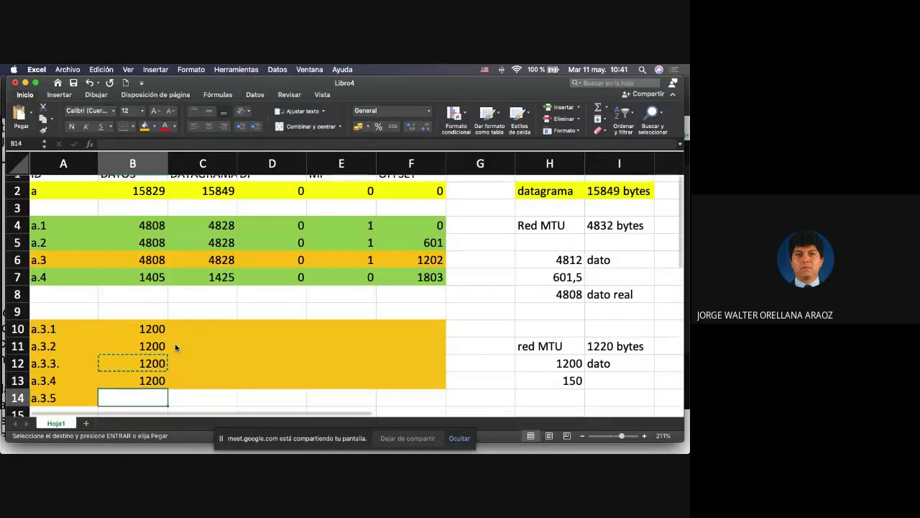
{"action": "type", "text": "+"}
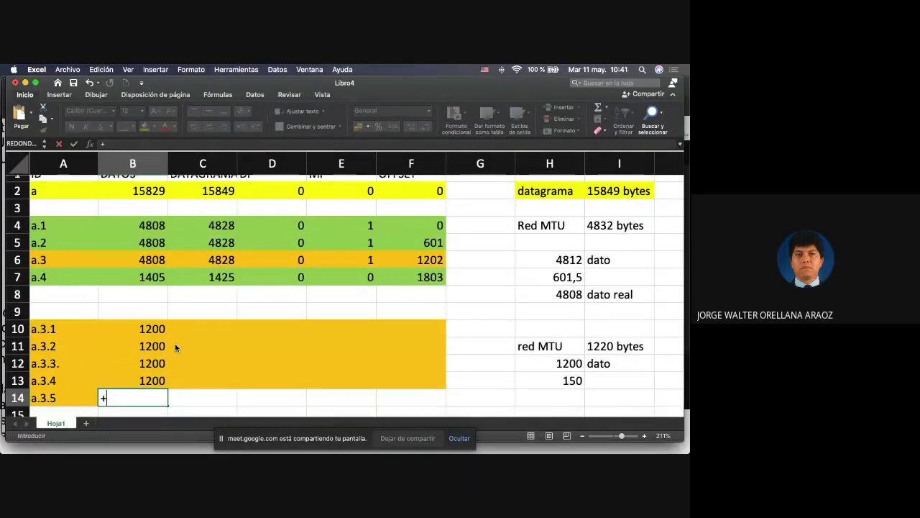
{"action": "type", "text": "8"}
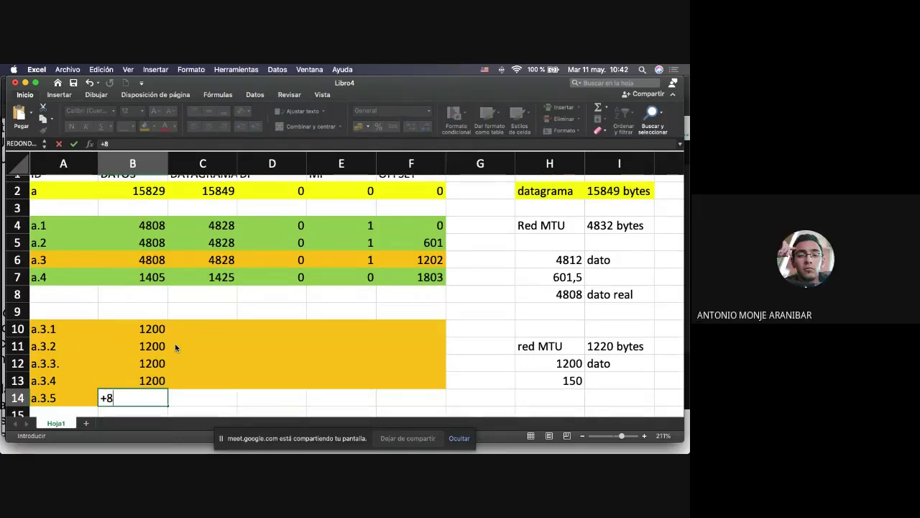
{"action": "key", "text": "Return"}
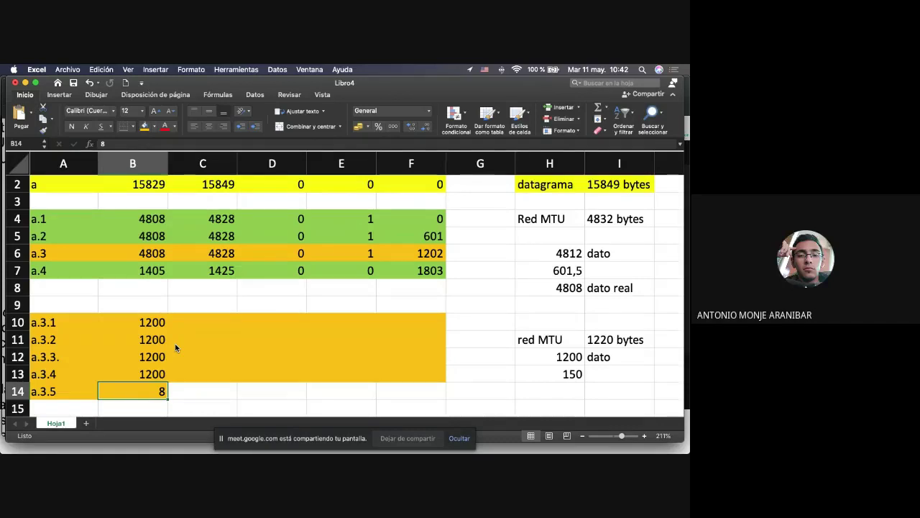
{"action": "scroll", "coordinate": [175, 347], "scroll_direction": "up", "scroll_amount": 1}
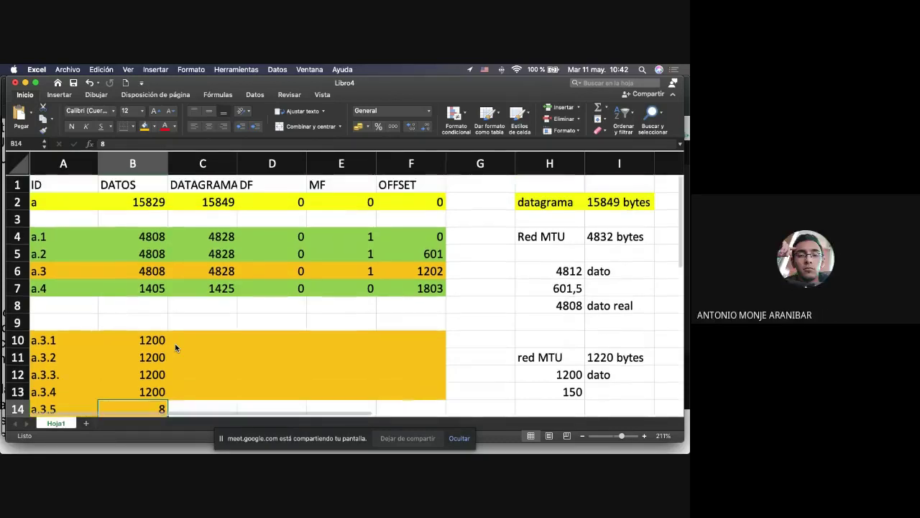
{"action": "scroll", "coordinate": [175, 348], "scroll_direction": "down", "scroll_amount": 3}
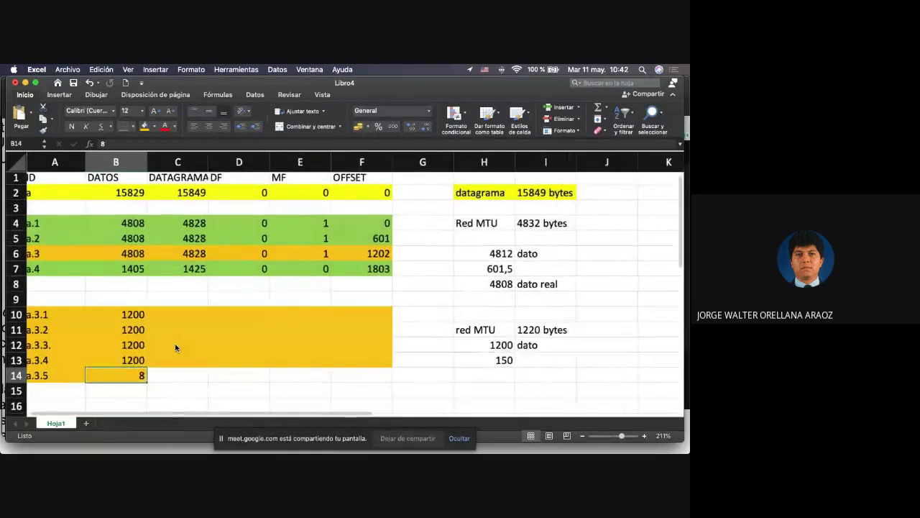
{"action": "scroll", "coordinate": [175, 348], "scroll_direction": "right", "scroll_amount": 1}
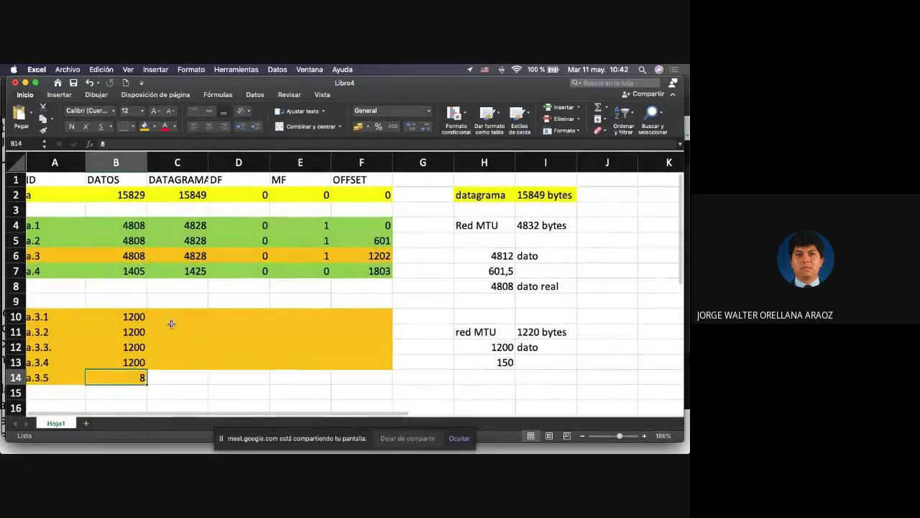
{"action": "left_click_drag", "start_coordinate": [133, 316], "coordinate": [140, 374]}
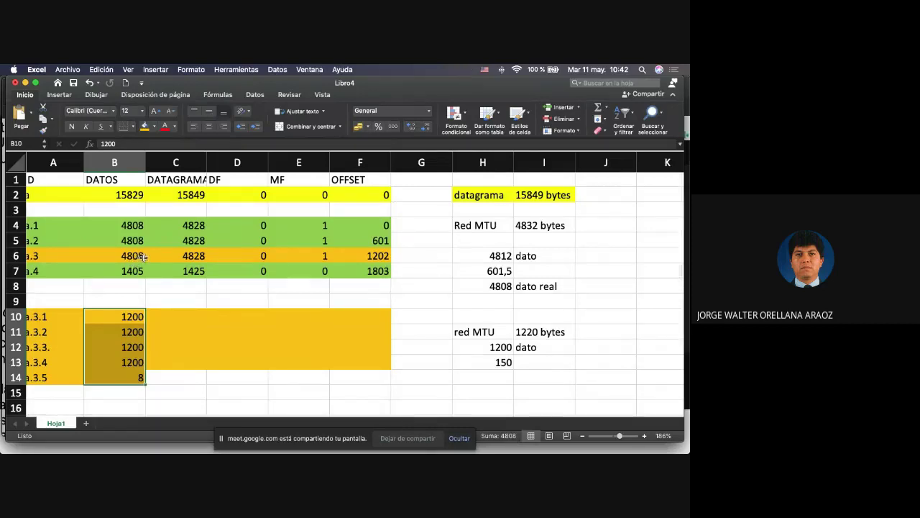
Step: Calculate the datagram length in C10 with +B10+20 and copy the formula to C11:C14
{"action": "left_click", "coordinate": [185, 315]}
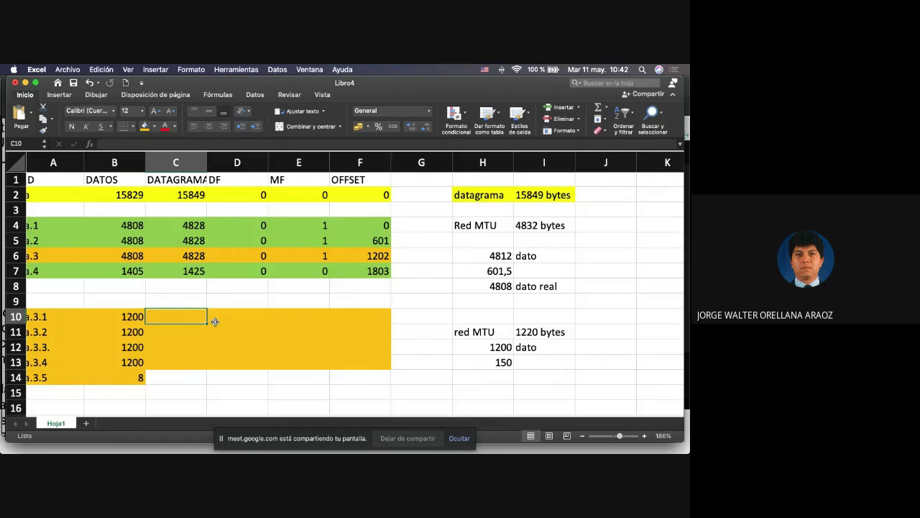
{"action": "type", "text": "+"}
{"action": "key", "text": "Left"}
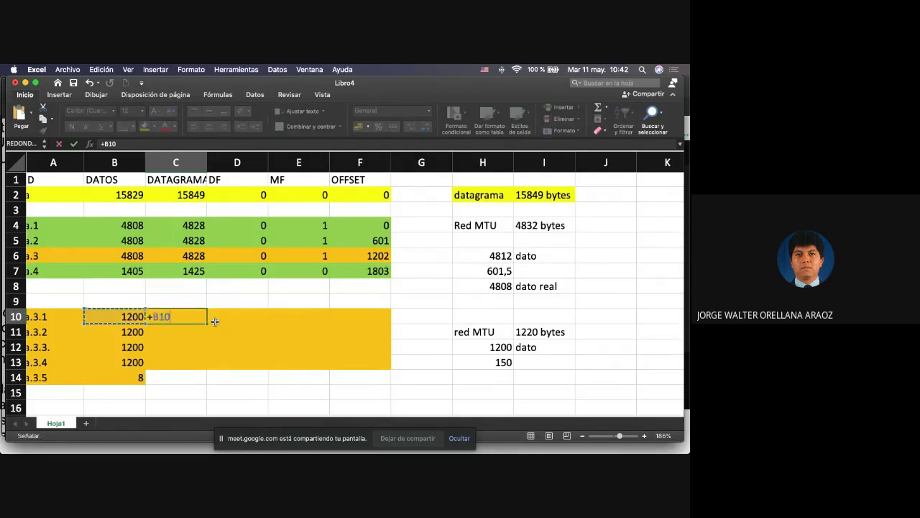
{"action": "type", "text": "+"}
{"action": "key", "text": "Return"}
{"action": "key", "text": "Up"}
{"action": "key", "text": "super+c"}
{"action": "key", "text": "Down"}
{"action": "key", "text": "shift+Down"}
{"action": "key", "text": "shift+Down"}
{"action": "key", "text": "shift+Down"}
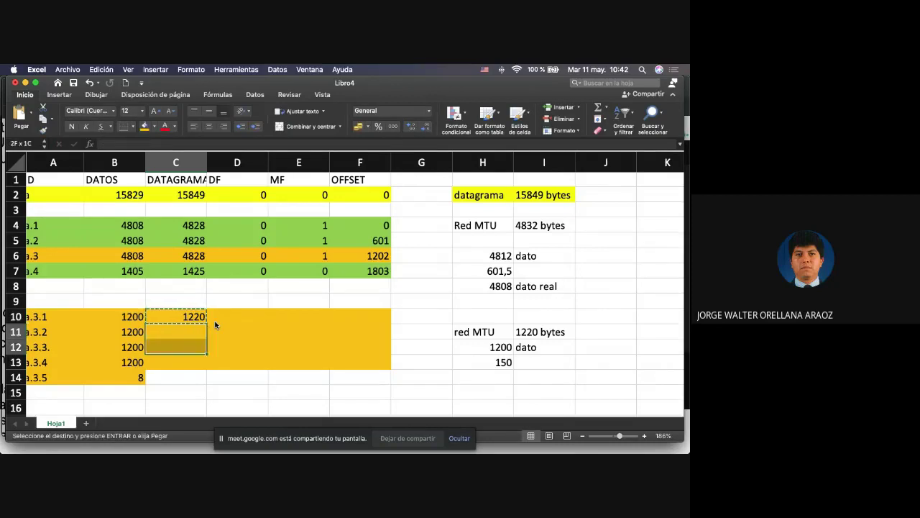
{"action": "key", "text": "super+v"}
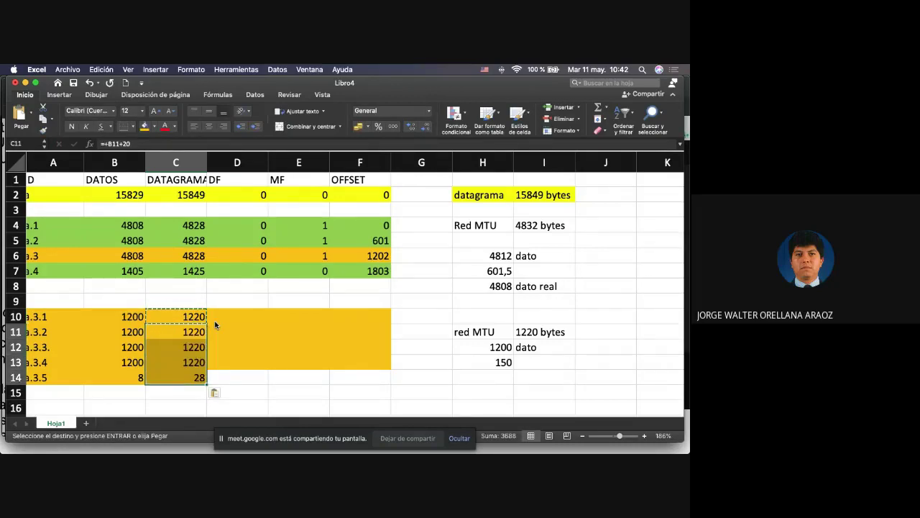
Step: Set the DF flag to 0 for all five a.3 subfragments in D10:D14
{"action": "left_click", "coordinate": [216, 322]}
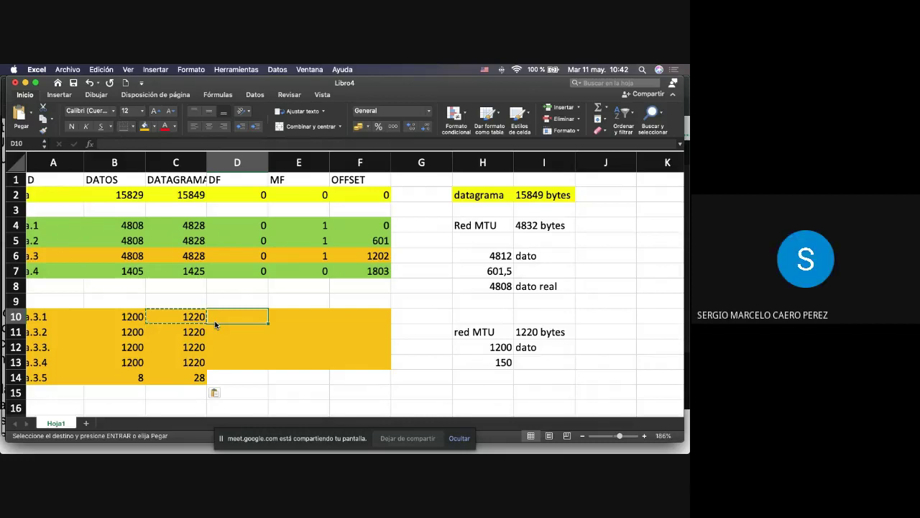
{"action": "scroll", "coordinate": [214, 324], "scroll_direction": "left", "scroll_amount": 1}
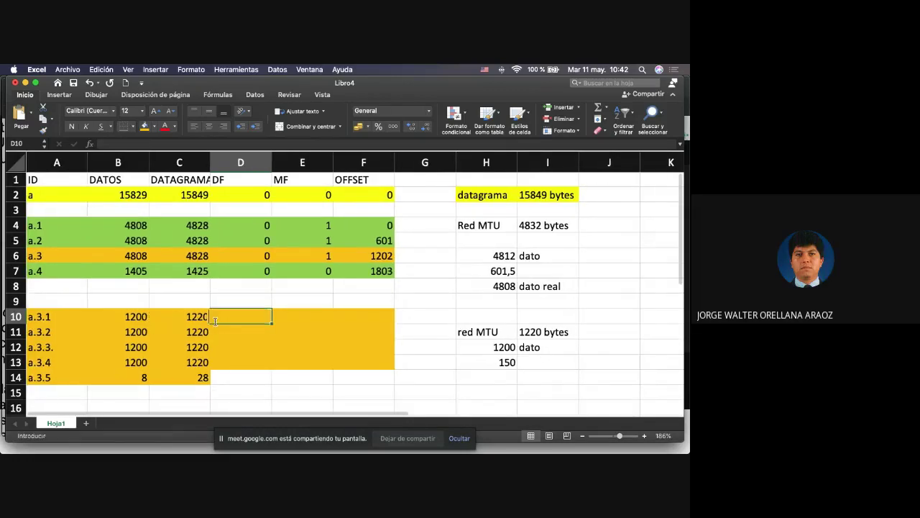
{"action": "type", "text": "0"}
{"action": "key", "text": "Return"}
{"action": "type", "text": "0"}
{"action": "key", "text": "Return"}
{"action": "type", "text": "0"}
{"action": "key", "text": "Return"}
{"action": "type", "text": "0"}
{"action": "key", "text": "Return"}
{"action": "type", "text": "0"}
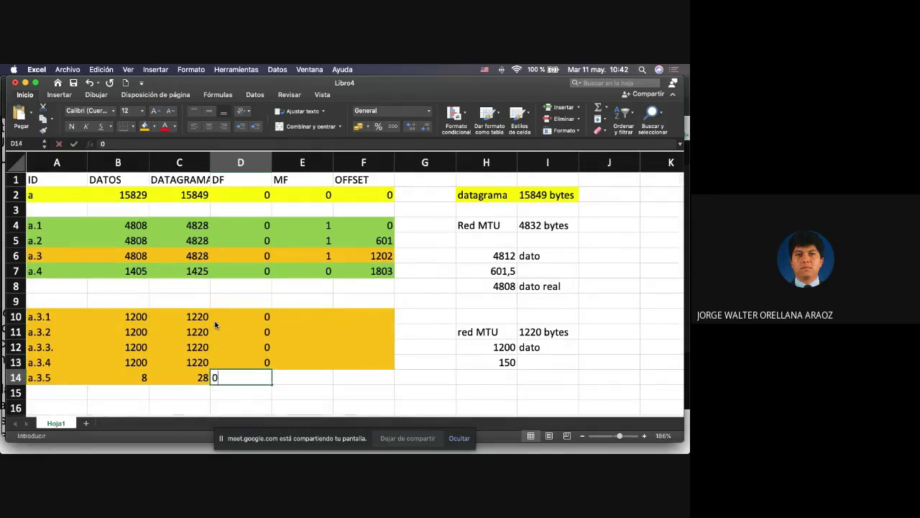
{"action": "key", "text": "Right"}
Step: Set the MF flag to 1 for subfragments a.3.1 through a.3.4 in E10:E13
{"action": "key", "text": "Up"}
{"action": "key", "text": "Up"}
{"action": "key", "text": "Up"}
{"action": "key", "text": "Up"}
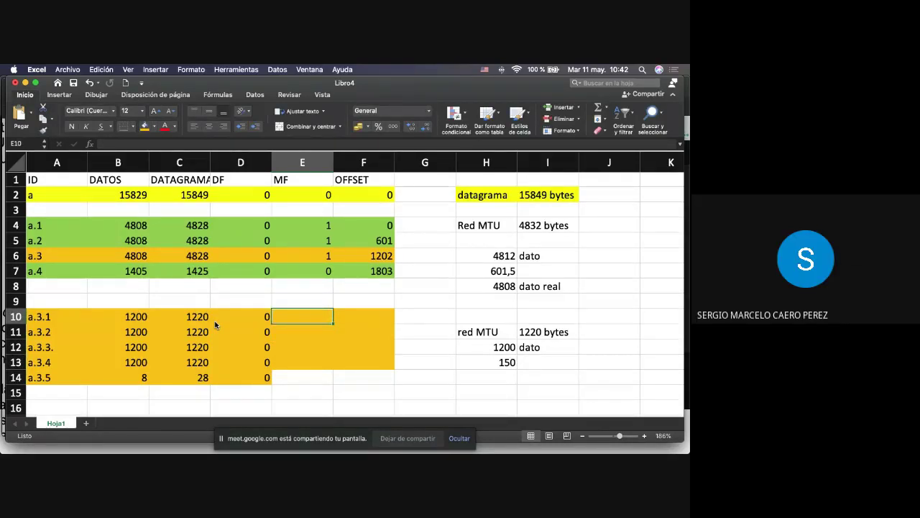
{"action": "type", "text": "1"}
{"action": "key", "text": "Return"}
{"action": "type", "text": "1"}
{"action": "key", "text": "Return"}
{"action": "type", "text": "1"}
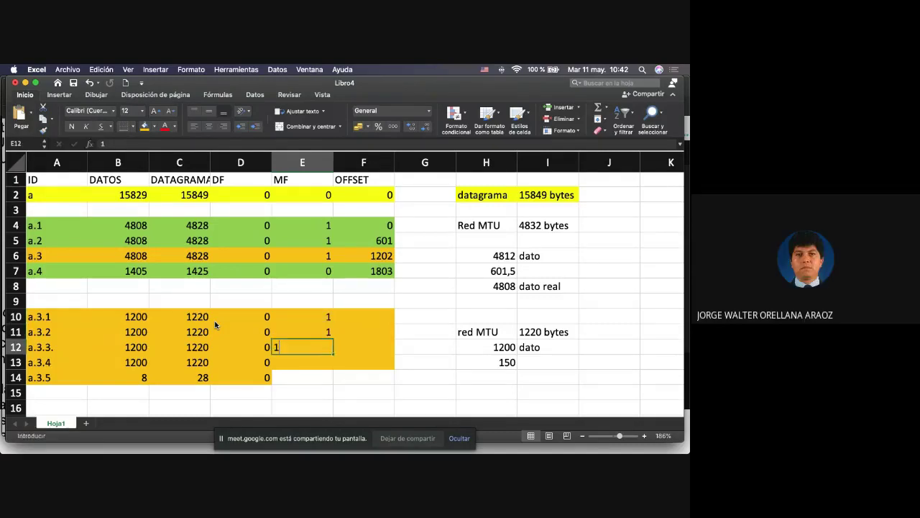
{"action": "key", "text": "Return"}
{"action": "type", "text": "1"}
{"action": "key", "text": "Return"}
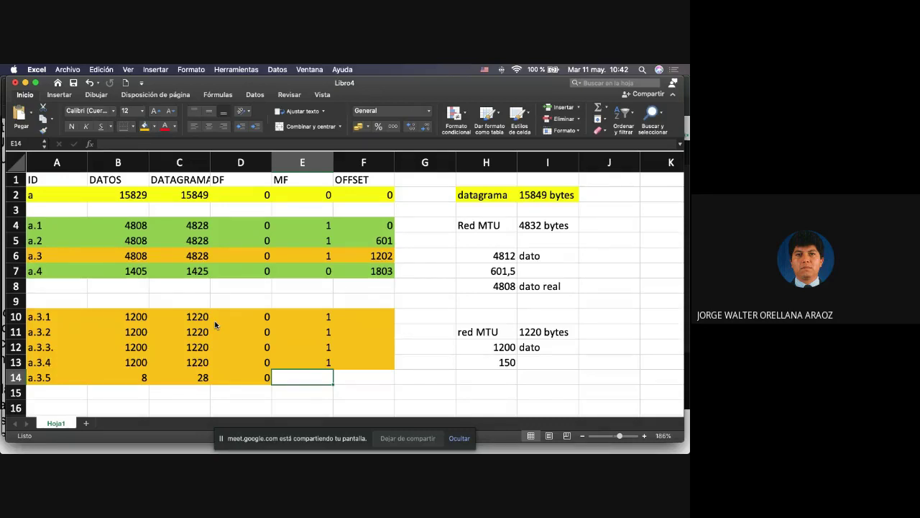
Step: Set the MF flag of a.3.5 in E14 to 0
{"action": "type", "text": "0"}
{"action": "key", "text": "Tab"}
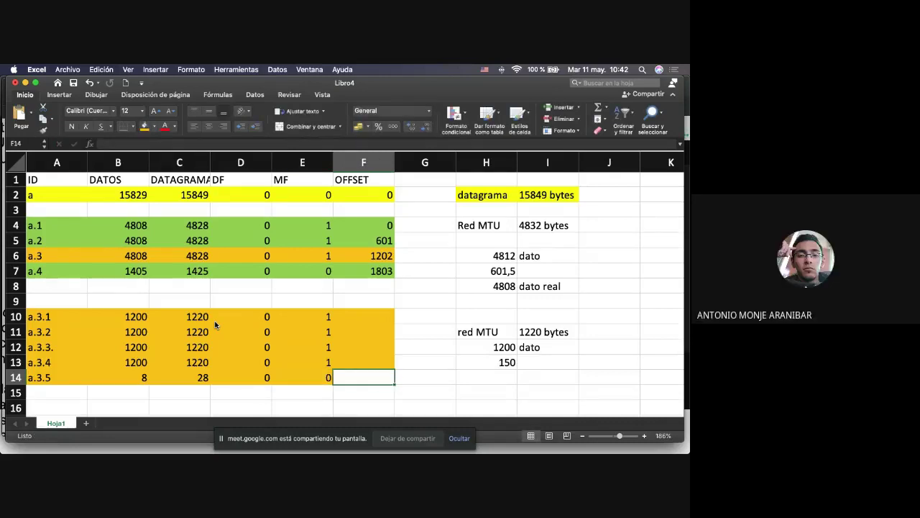
{"action": "key", "text": "shift+Tab"}
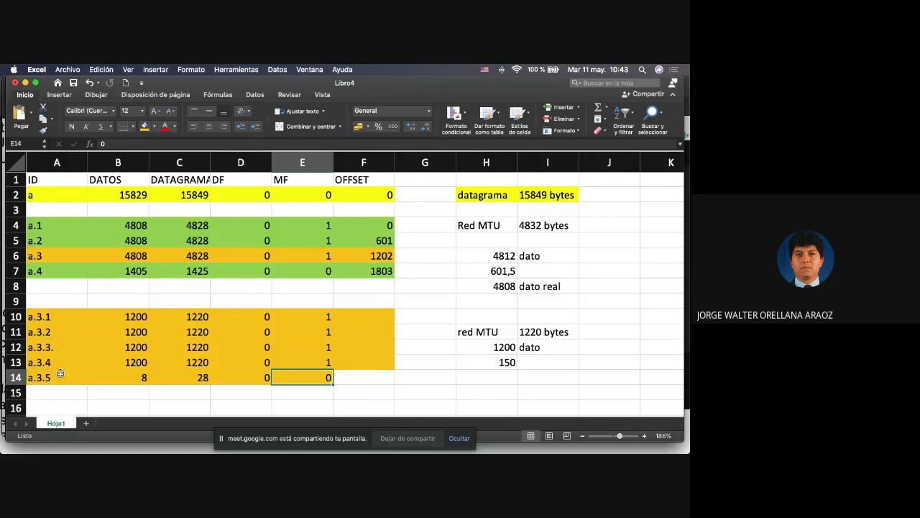
Step: Review the MF flags of the a.3 subfragments in E10:E14 against the last original fragment a.4 in E7
{"action": "left_click", "coordinate": [385, 241]}
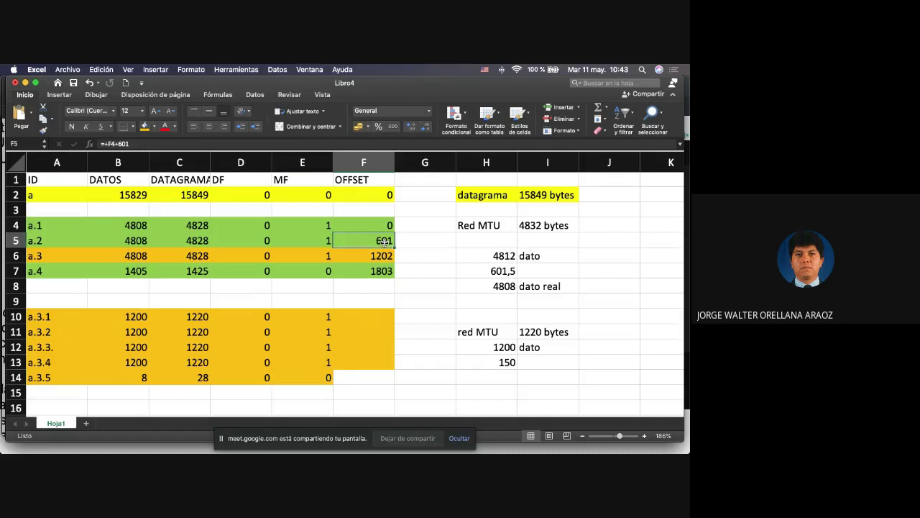
{"action": "left_click", "coordinate": [333, 318]}
{"action": "left_click", "coordinate": [329, 331]}
{"action": "left_click", "coordinate": [330, 346]}
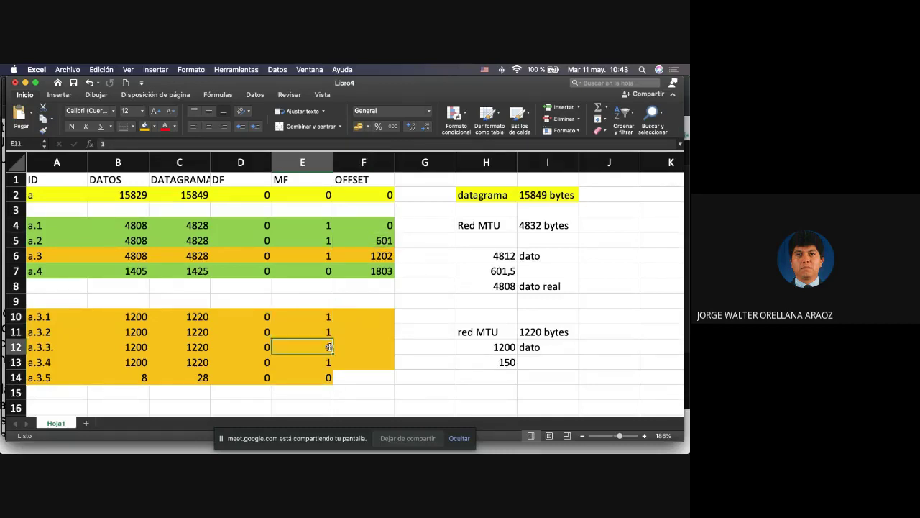
{"action": "left_click", "coordinate": [329, 362]}
{"action": "left_click", "coordinate": [329, 377]}
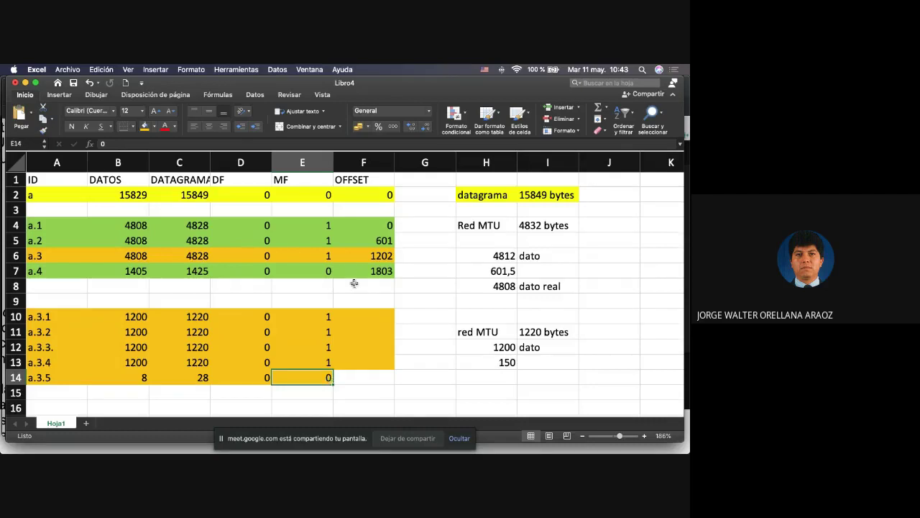
{"action": "left_click", "coordinate": [327, 271]}
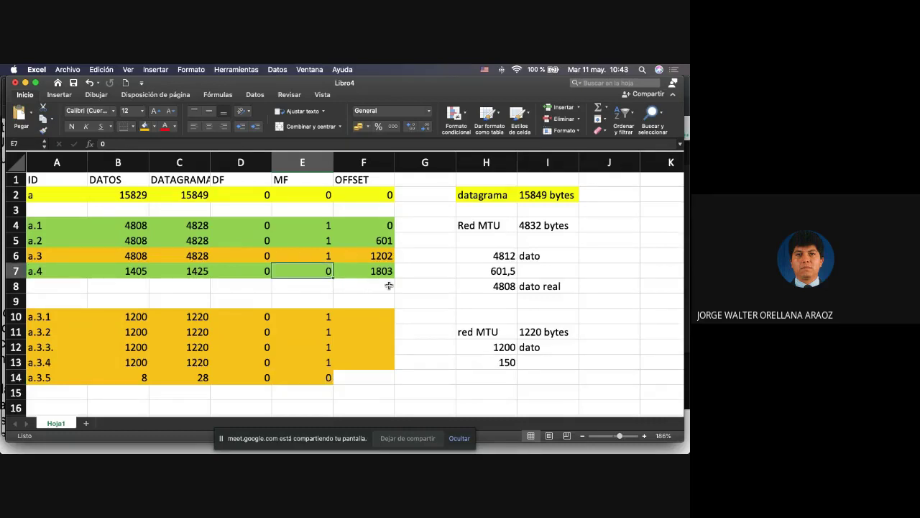
Step: Change the MF flag of a.3.5 in E14 to 1 and compare it with a.4's flag in E7
{"action": "left_click", "coordinate": [321, 377]}
{"action": "type", "text": "1"}
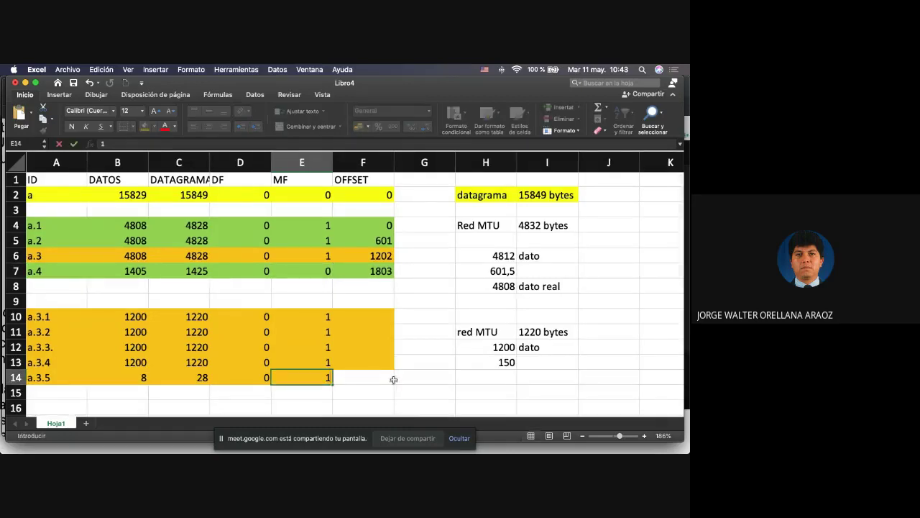
{"action": "key", "text": "Up"}
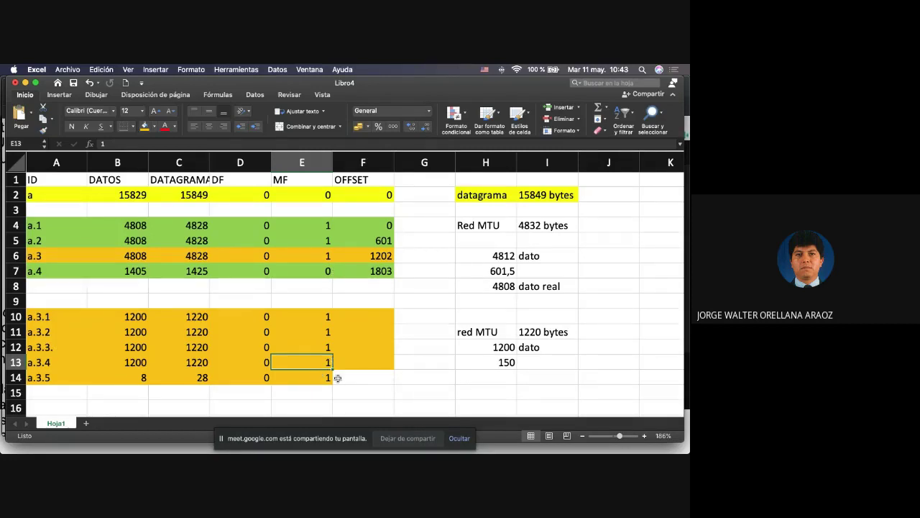
{"action": "left_click", "coordinate": [327, 275]}
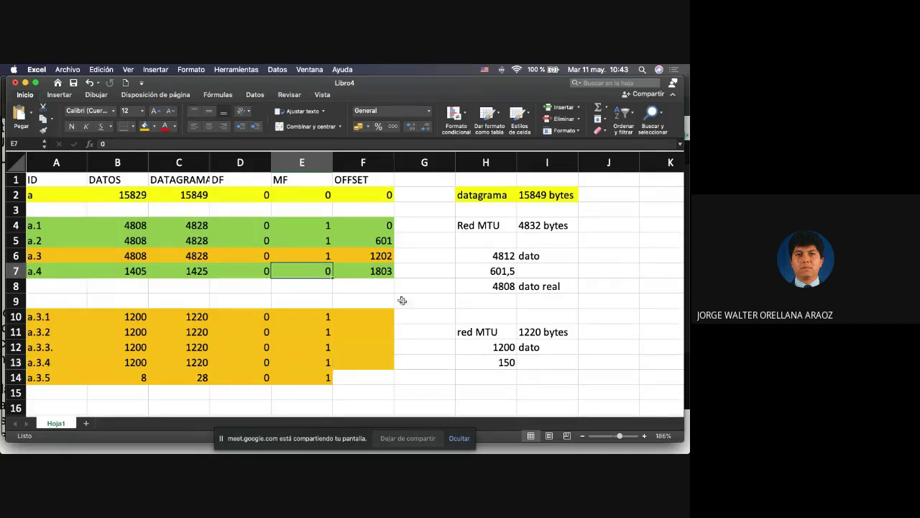
Step: Enter 1202 as the offset of subfragment a.3.1 in F10
{"action": "left_click", "coordinate": [379, 315]}
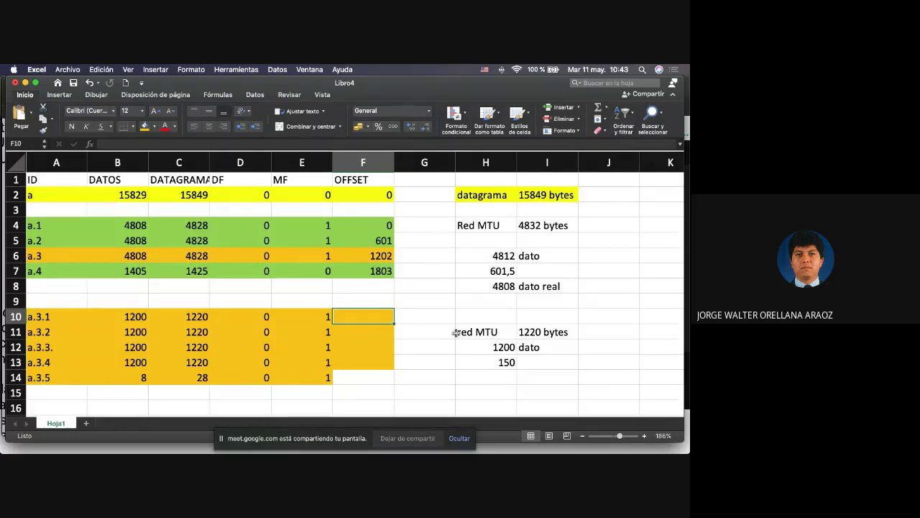
{"action": "type", "text": "1202"}
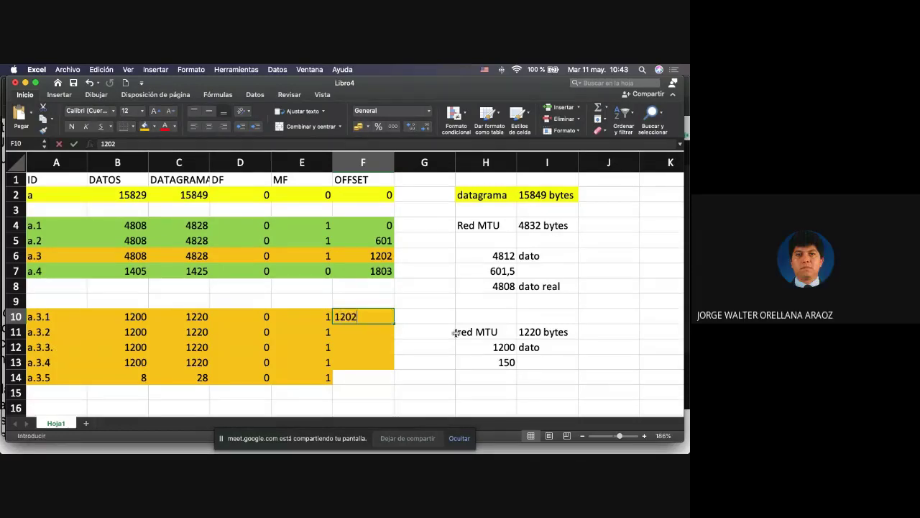
{"action": "key", "text": "Return"}
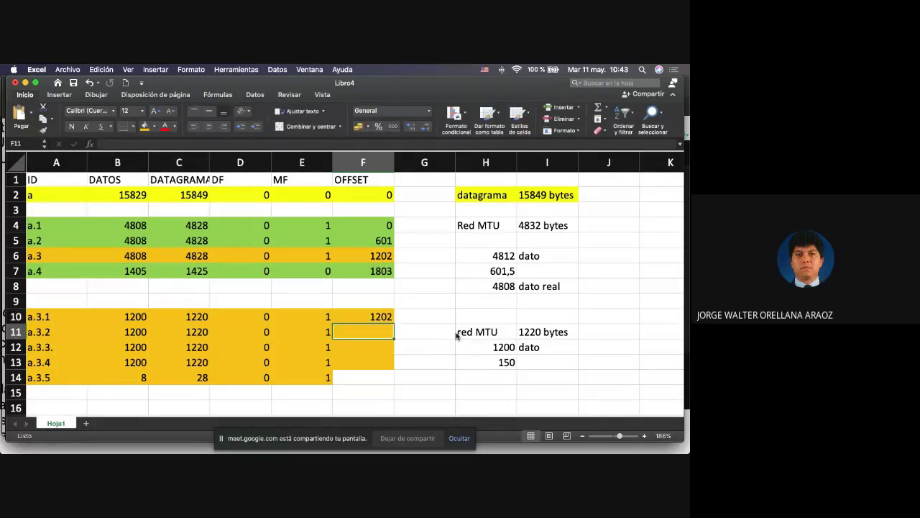
Step: Calculate the offset of a.3.2 in F11 with the formula +1202+150
{"action": "type", "text": "+1"}
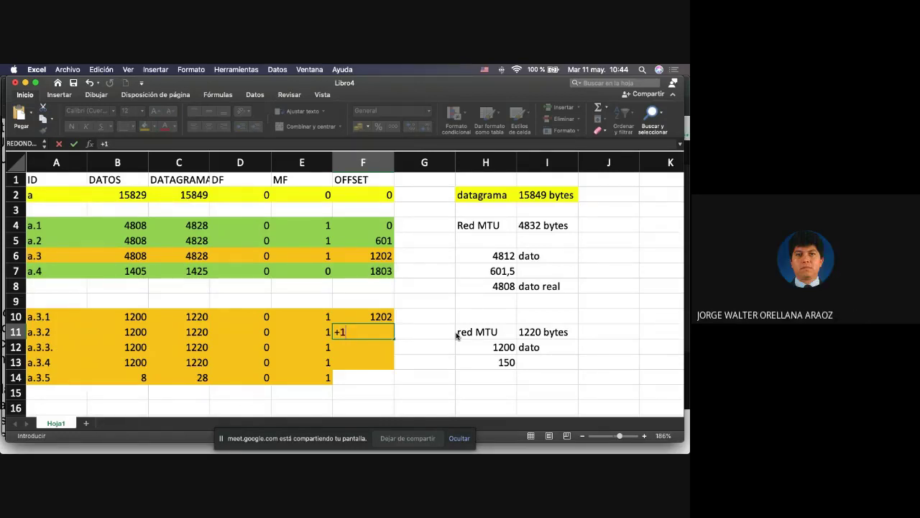
{"action": "type", "text": "202"}
{"action": "key", "text": "Return"}
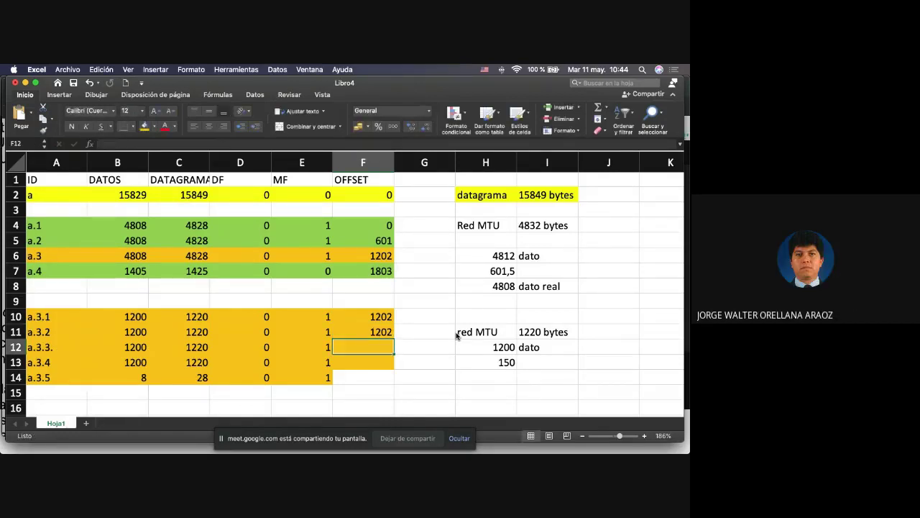
{"action": "key", "text": "Up"}
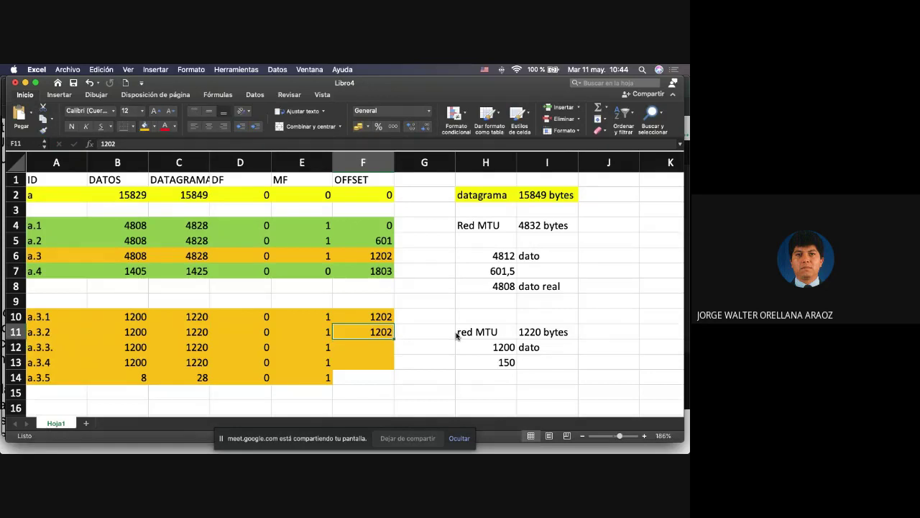
{"action": "left_click", "coordinate": [190, 144]}
{"action": "type", "text": "+15"}
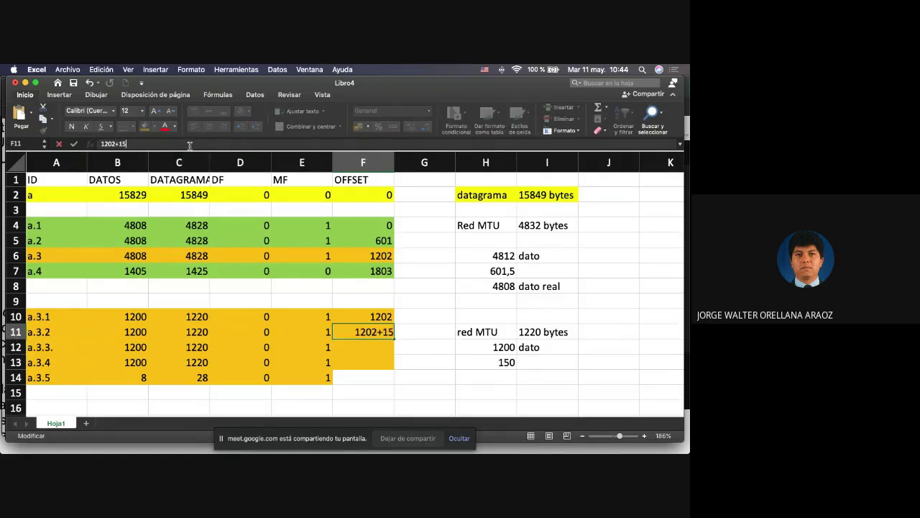
{"action": "type", "text": "0"}
{"action": "key", "text": "Return"}
{"action": "key", "text": "Up"}
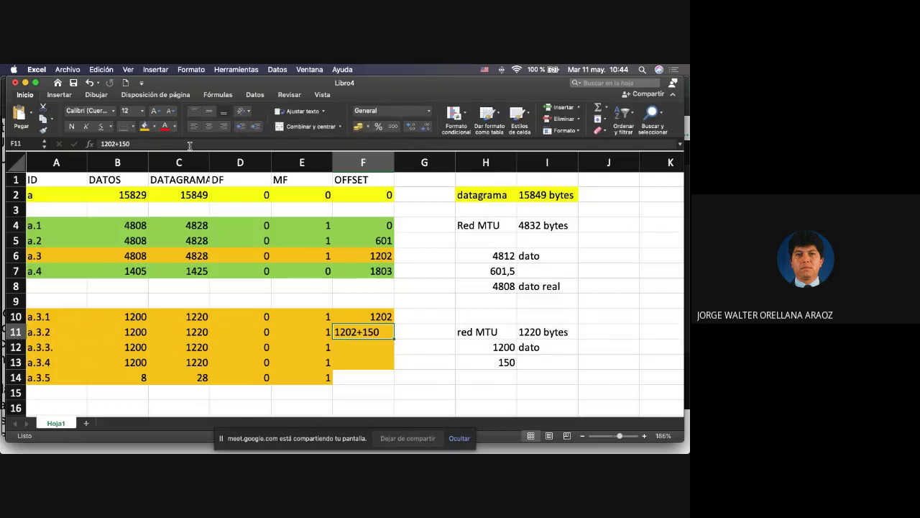
{"action": "left_click", "coordinate": [100, 143]}
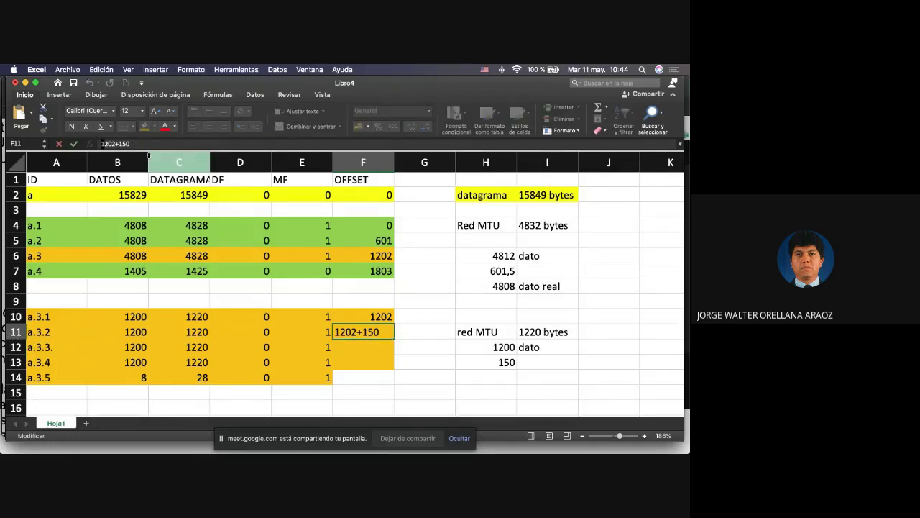
{"action": "type", "text": "+"}
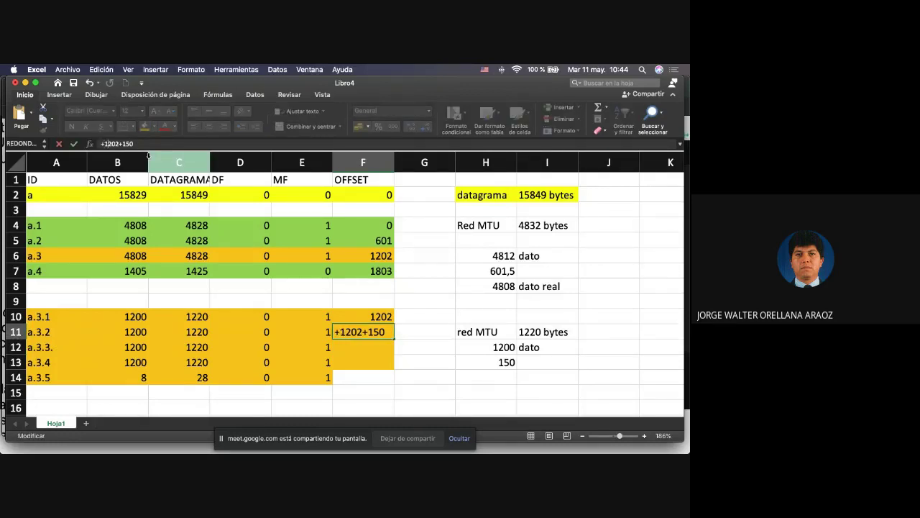
{"action": "key", "text": "Return"}
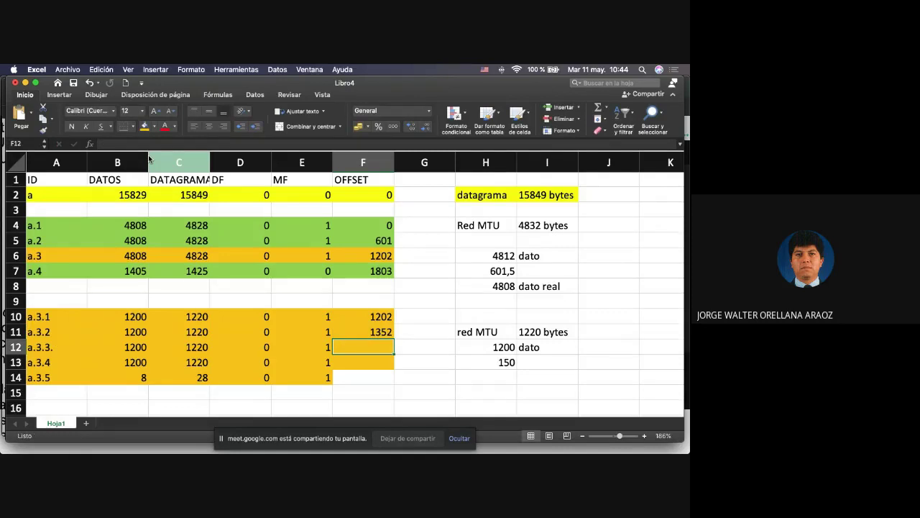
Step: Calculate the offset of a.3.3 in F12 with the formula +F11+150
{"action": "type", "text": "+"}
{"action": "key", "text": "Up"}
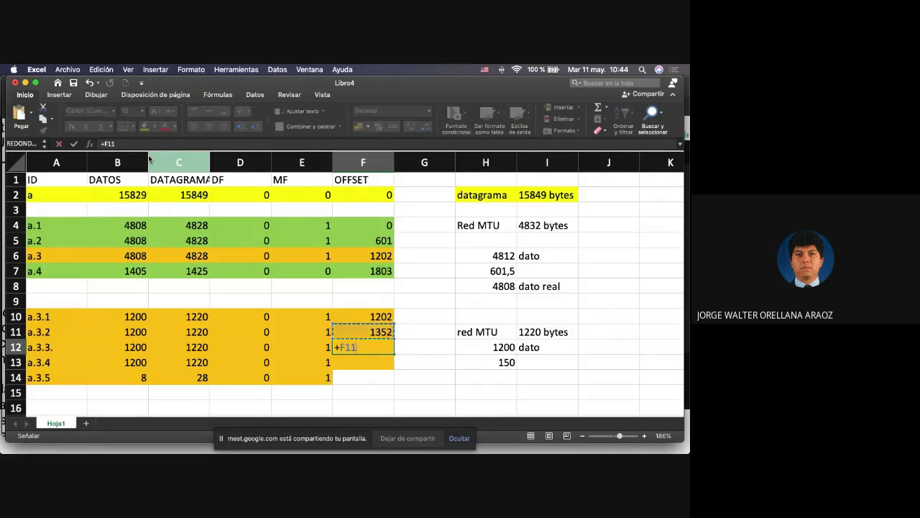
{"action": "type", "text": "+150"}
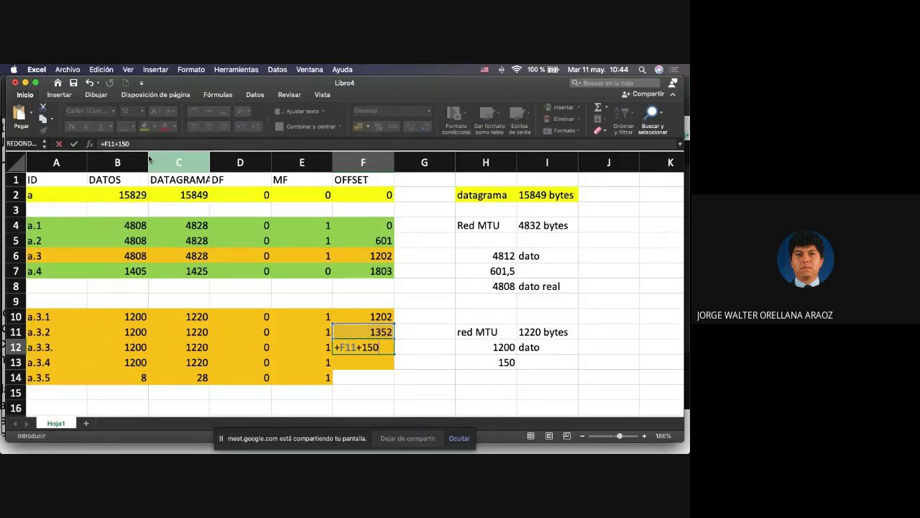
{"action": "key", "text": "Return"}
Step: Begin the offset formula for subfragment a.3.4 in F13
{"action": "type", "text": "+"}
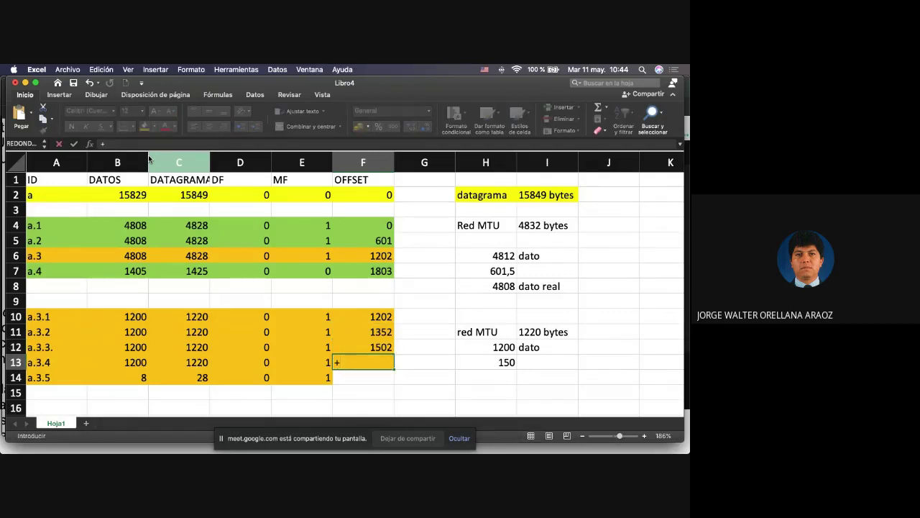
Step: Calculate the offsets for fragments a.3.4 and a.3.5 with +F12+150 in F13 and +F13+150 in F14
{"action": "key", "text": "Up"}
{"action": "type", "text": "+150"}
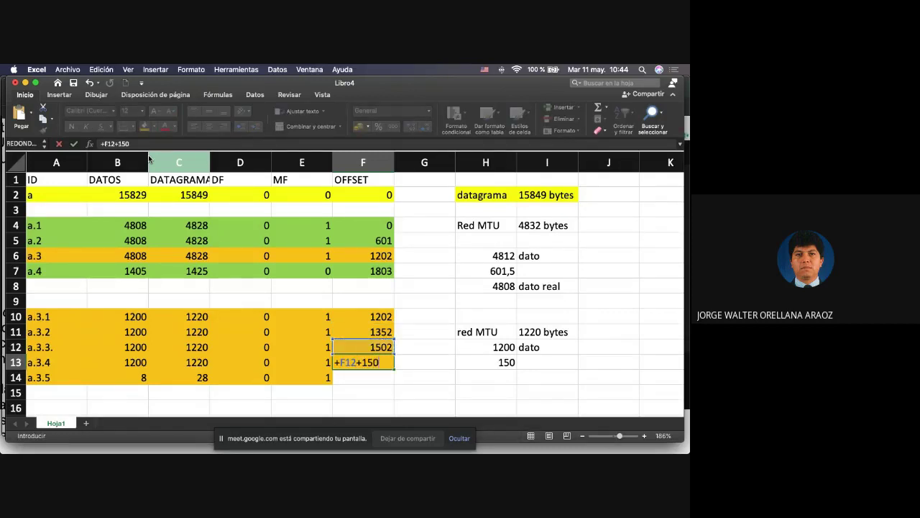
{"action": "key", "text": "Return"}
{"action": "type", "text": "+"}
{"action": "key", "text": "Up"}
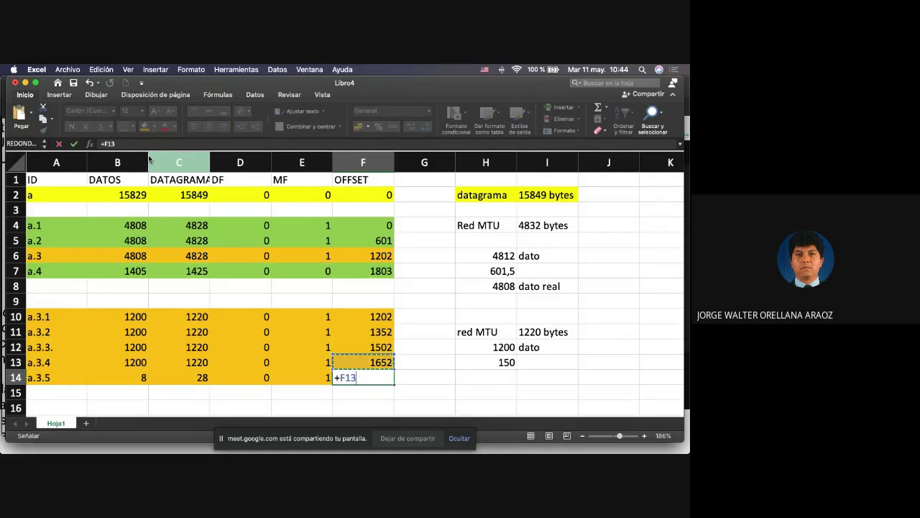
{"action": "type", "text": "+150"}
{"action": "key", "text": "Return"}
{"action": "key", "text": "Up"}
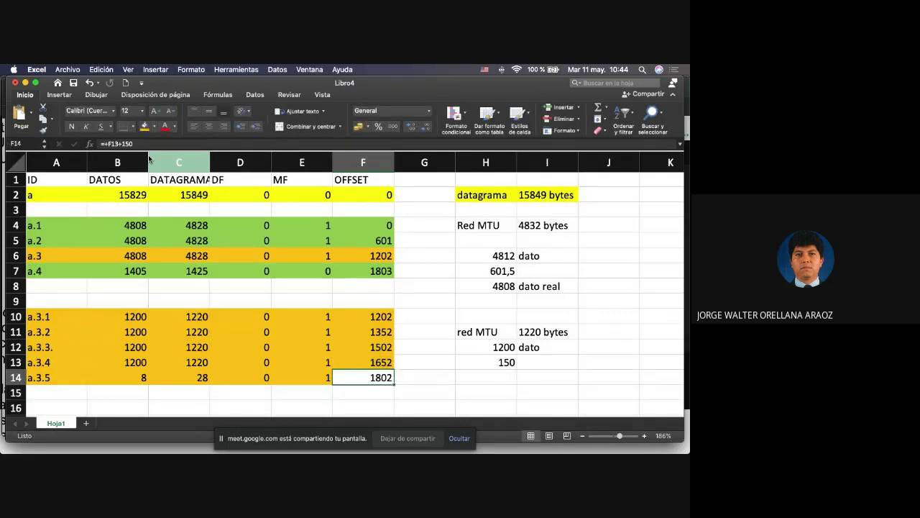
Step: Label the values in H13 and H7 as "offset" in the adjacent cells I13 and I7
{"action": "left_click", "coordinate": [542, 364]}
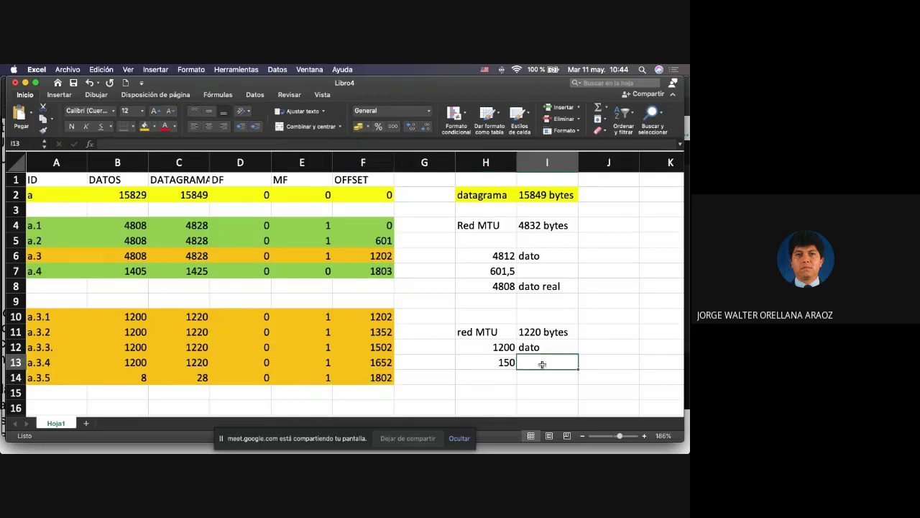
{"action": "type", "text": "offse"}
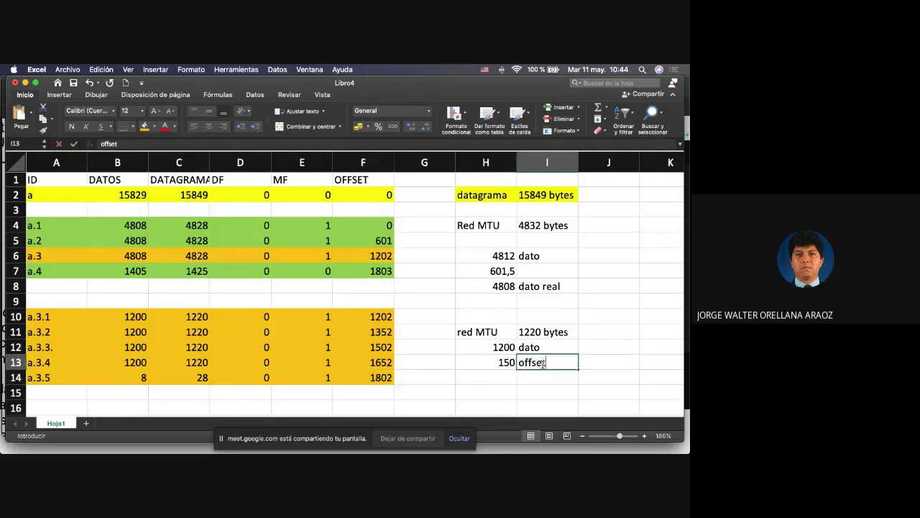
{"action": "type", "text": "t"}
{"action": "key", "text": "Up"}
{"action": "key", "text": "Up"}
{"action": "key", "text": "Up"}
{"action": "key", "text": "Up"}
{"action": "key", "text": "Up"}
{"action": "key", "text": "Up"}
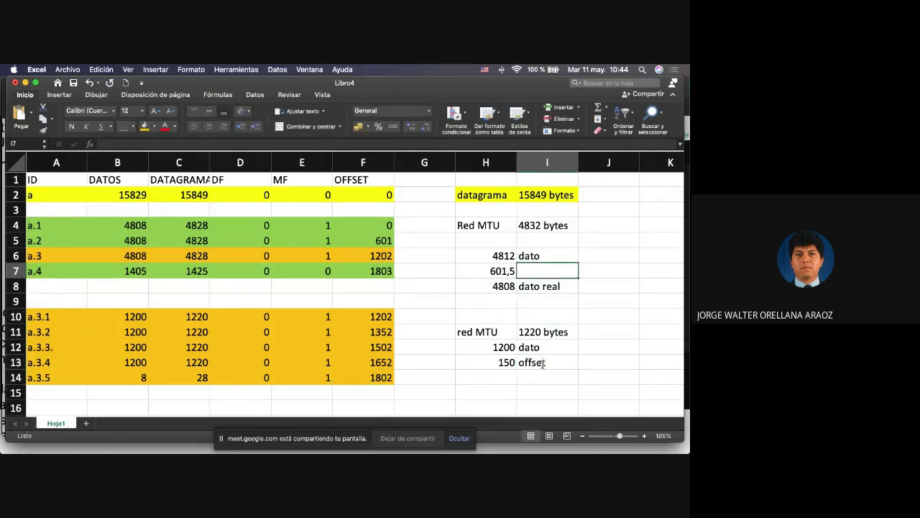
{"action": "type", "text": "offset"}
{"action": "key", "text": "Return"}
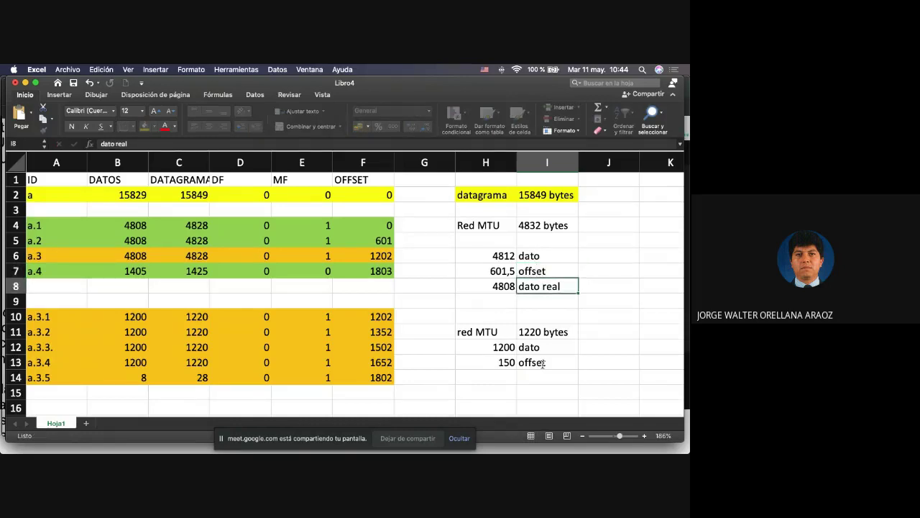
Step: Examine the offset calculations in H7 and H13 beside the fragment tables
{"action": "key", "text": "Up"}
{"action": "key", "text": "Left"}
{"action": "key", "text": "Down"}
{"action": "key", "text": "Down"}
{"action": "key", "text": "Down"}
{"action": "key", "text": "Down"}
{"action": "key", "text": "Down"}
{"action": "key", "text": "Down"}
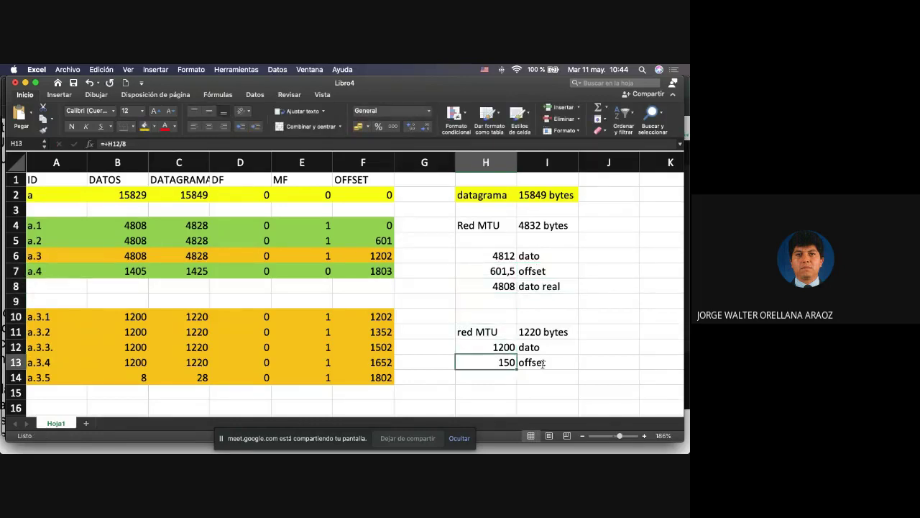
{"action": "key", "text": "Left"}
{"action": "key", "text": "Left"}
{"action": "key", "text": "Left"}
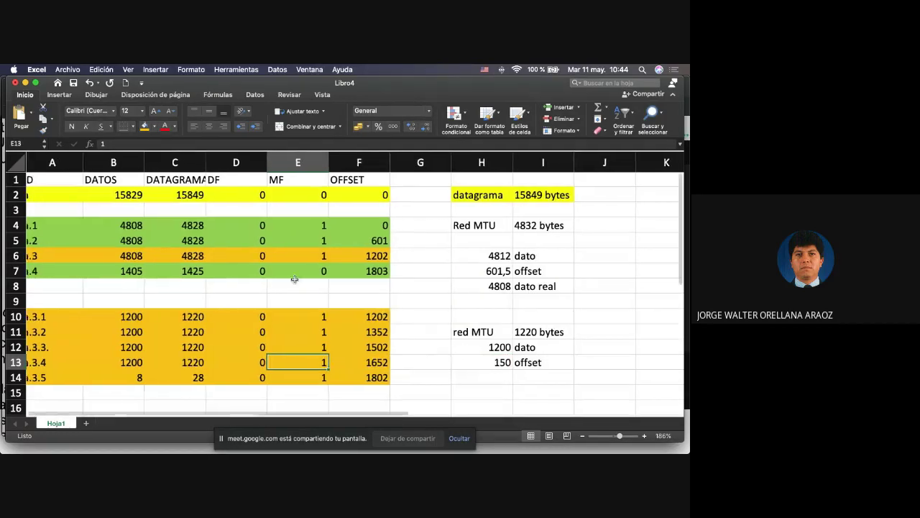
Step: Examine the fragment order by following rows a.1 and a.2, the offsets of a.3.1 to a.3.5, and the offset of a.4
{"action": "scroll", "coordinate": [329, 269], "scroll_direction": "left", "scroll_amount": 1}
{"action": "left_click_drag", "start_coordinate": [37, 227], "coordinate": [381, 228]}
{"action": "left_click", "coordinate": [381, 227]}
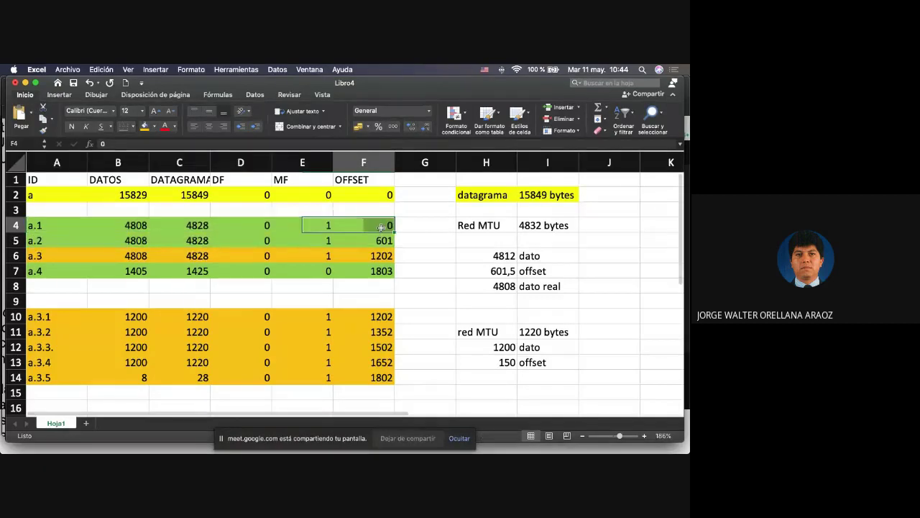
{"action": "scroll", "coordinate": [370, 230], "scroll_direction": "right", "scroll_amount": 1}
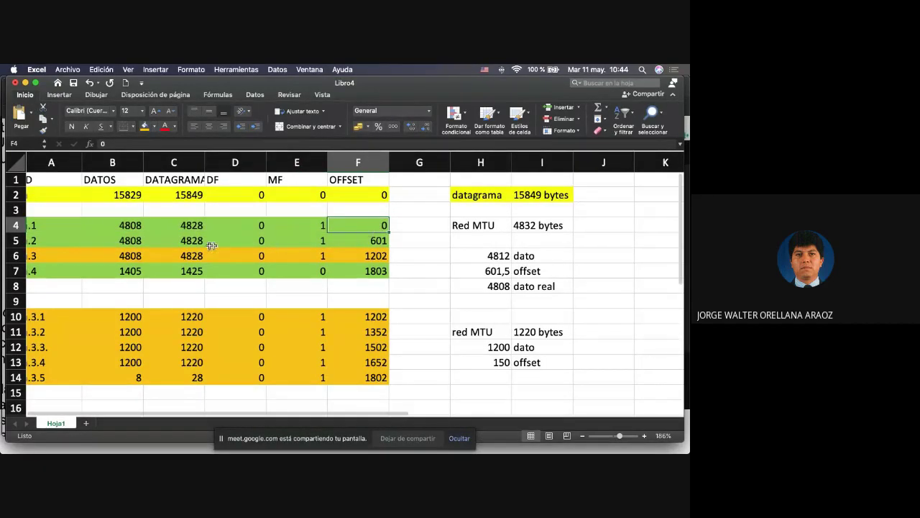
{"action": "scroll", "coordinate": [165, 248], "scroll_direction": "left", "scroll_amount": 1}
{"action": "left_click_drag", "start_coordinate": [29, 243], "coordinate": [372, 237]}
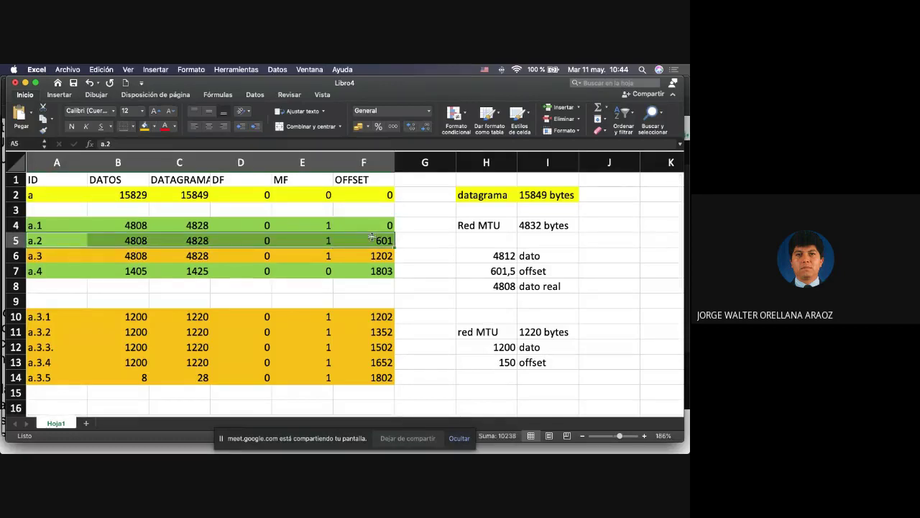
{"action": "left_click", "coordinate": [379, 317]}
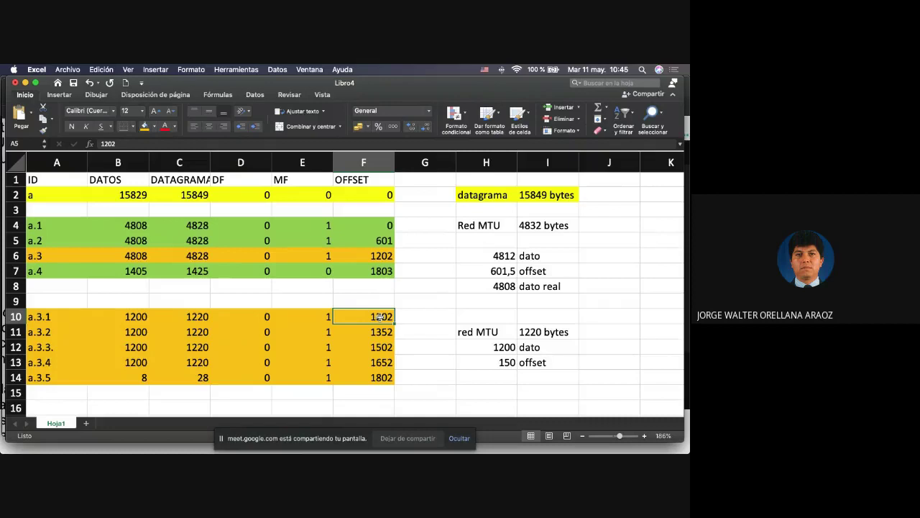
{"action": "left_click_drag", "start_coordinate": [379, 317], "coordinate": [387, 377]}
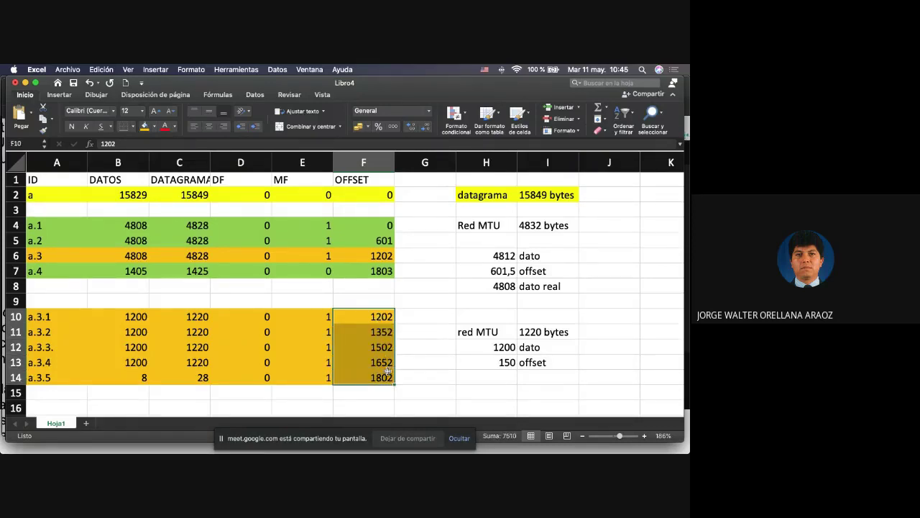
{"action": "left_click", "coordinate": [382, 269]}
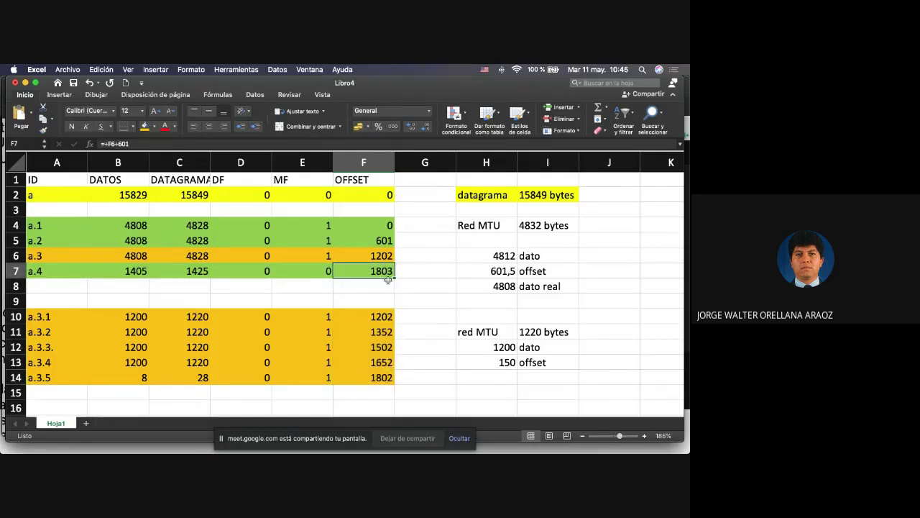
{"action": "scroll", "coordinate": [388, 368], "scroll_direction": "down", "scroll_amount": 1}
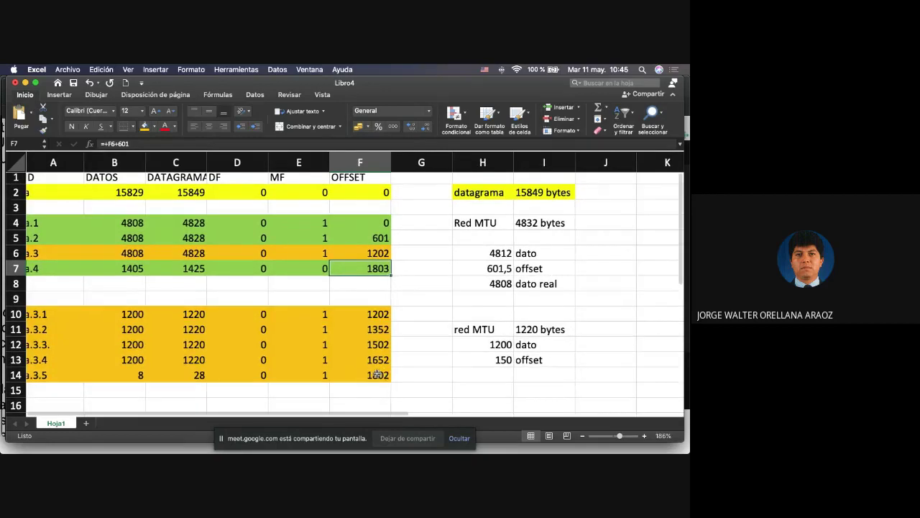
{"action": "left_click", "coordinate": [377, 374]}
{"action": "left_click", "coordinate": [388, 273]}
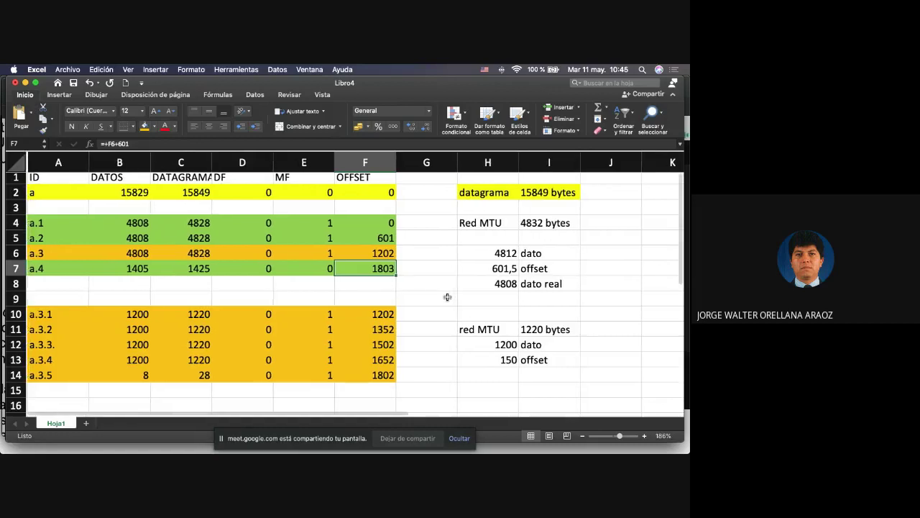
Step: Fill the a.4 row in A7:F7 with the standard light blue color
{"action": "left_click", "coordinate": [81, 269]}
{"action": "left_click_drag", "start_coordinate": [81, 269], "coordinate": [353, 268]}
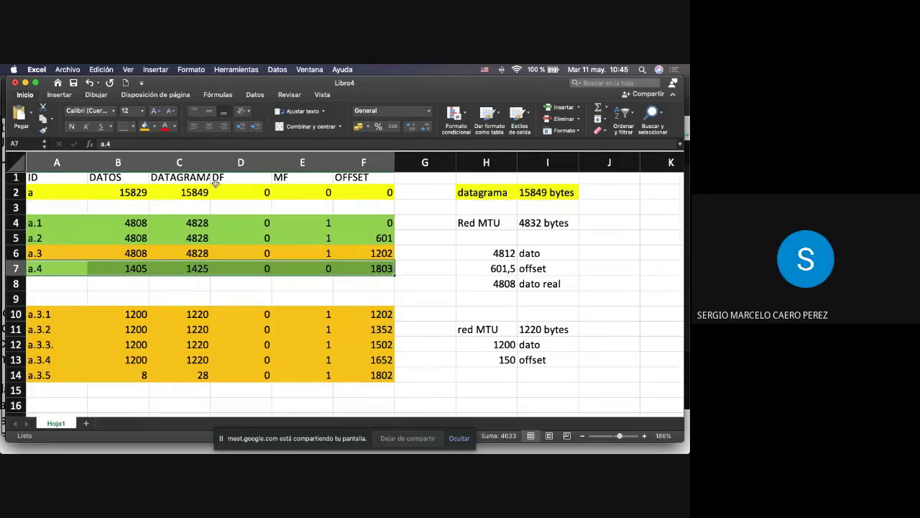
{"action": "left_click", "coordinate": [153, 127]}
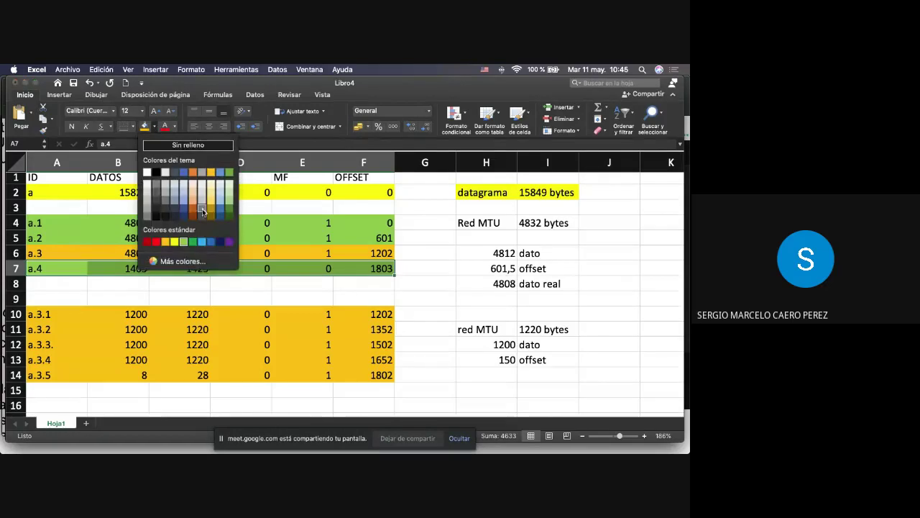
{"action": "left_click", "coordinate": [202, 241]}
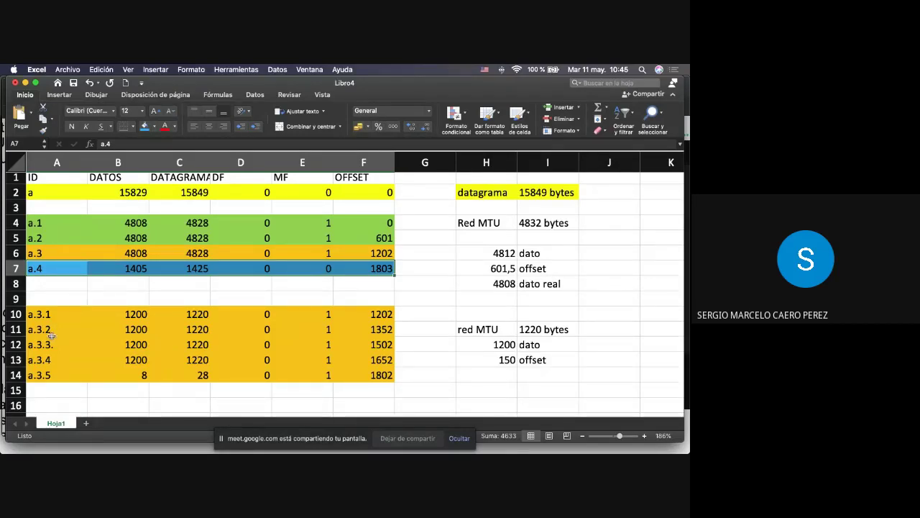
Step: Examine the MF flag of a.3.5 and the offsets of a.1, a.2 and a.3.1 to a.3.5
{"action": "scroll", "coordinate": [60, 296], "scroll_direction": "down", "scroll_amount": 1}
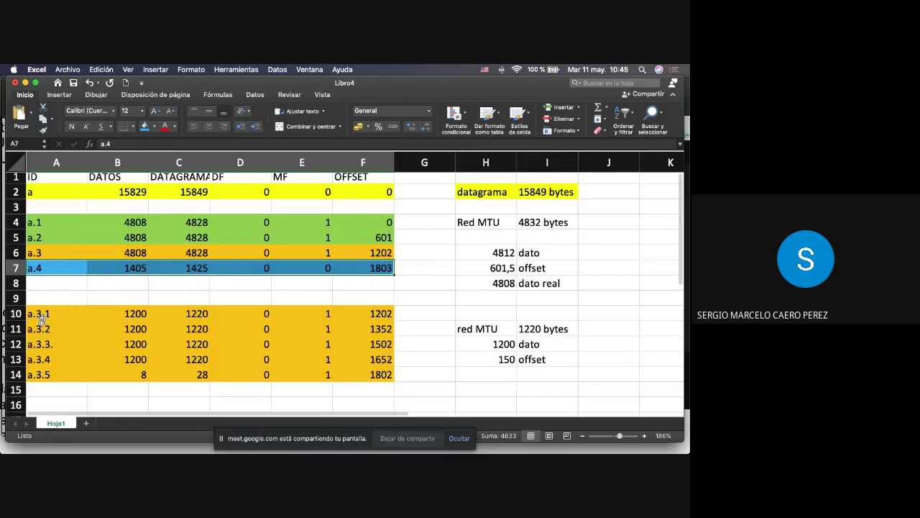
{"action": "scroll", "coordinate": [51, 294], "scroll_direction": "down", "scroll_amount": 1}
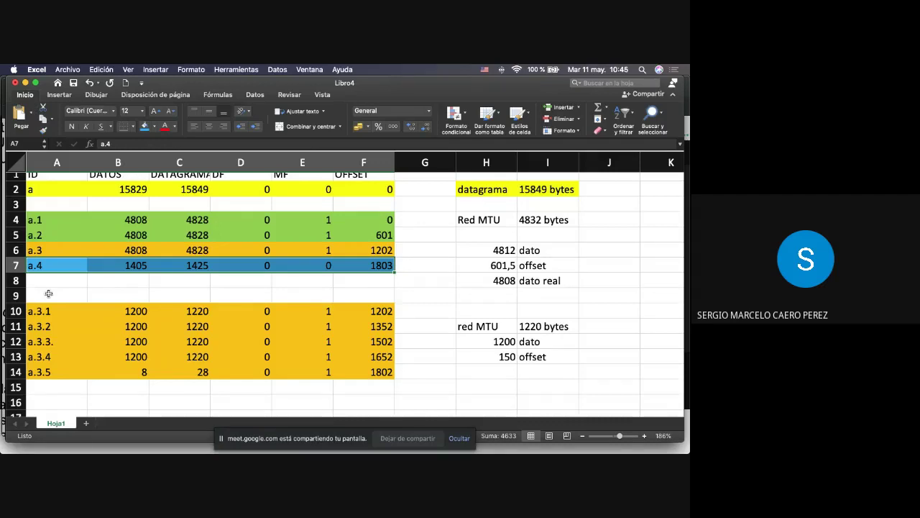
{"action": "left_click", "coordinate": [324, 373]}
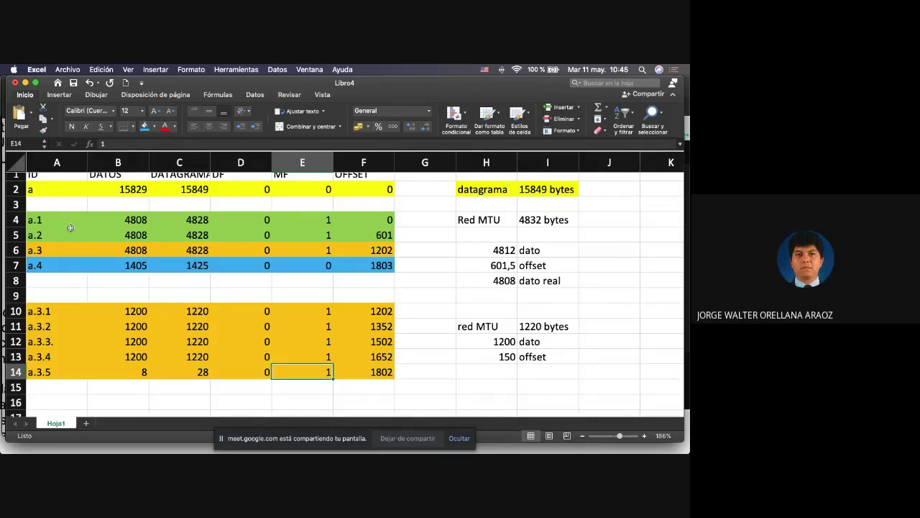
{"action": "scroll", "coordinate": [89, 311], "scroll_direction": "down", "scroll_amount": 1}
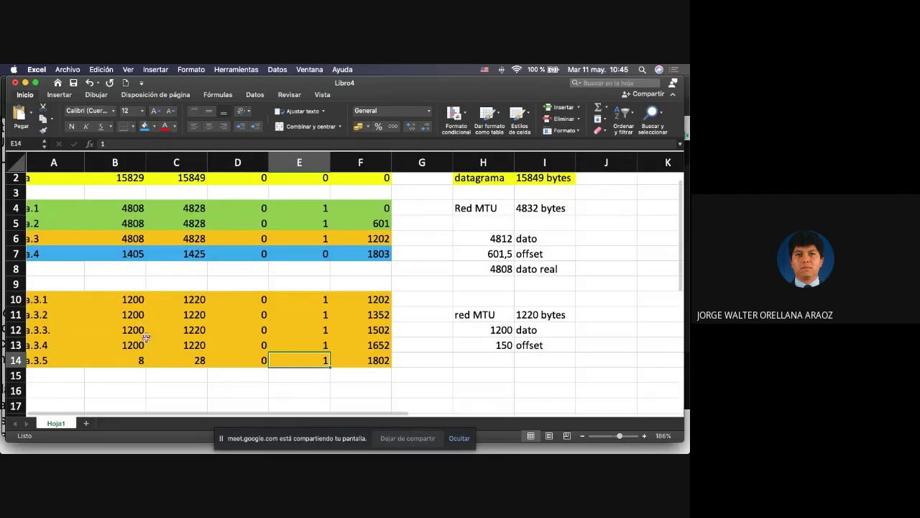
{"action": "scroll", "coordinate": [115, 294], "scroll_direction": "left", "scroll_amount": 1}
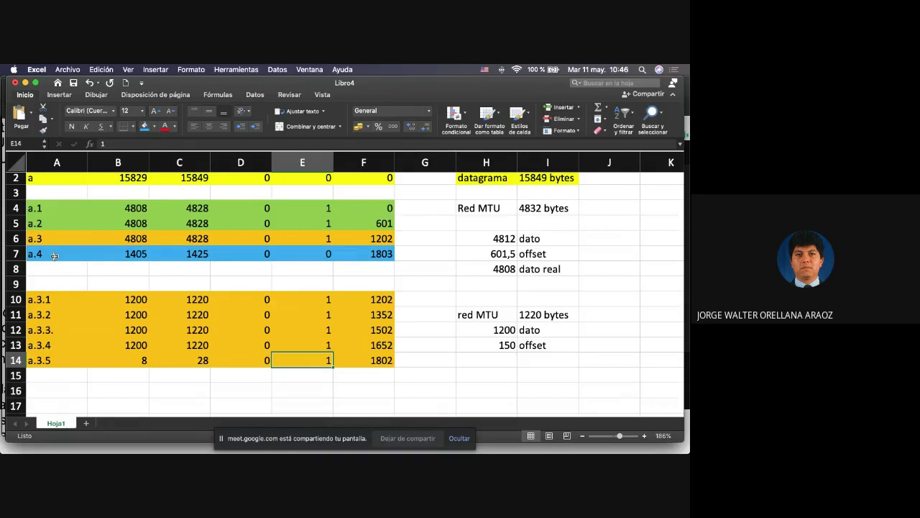
{"action": "scroll", "coordinate": [57, 237], "scroll_direction": "up", "scroll_amount": 1}
{"action": "scroll", "coordinate": [72, 187], "scroll_direction": "down", "scroll_amount": 1}
{"action": "scroll", "coordinate": [72, 187], "scroll_direction": "right", "scroll_amount": 1}
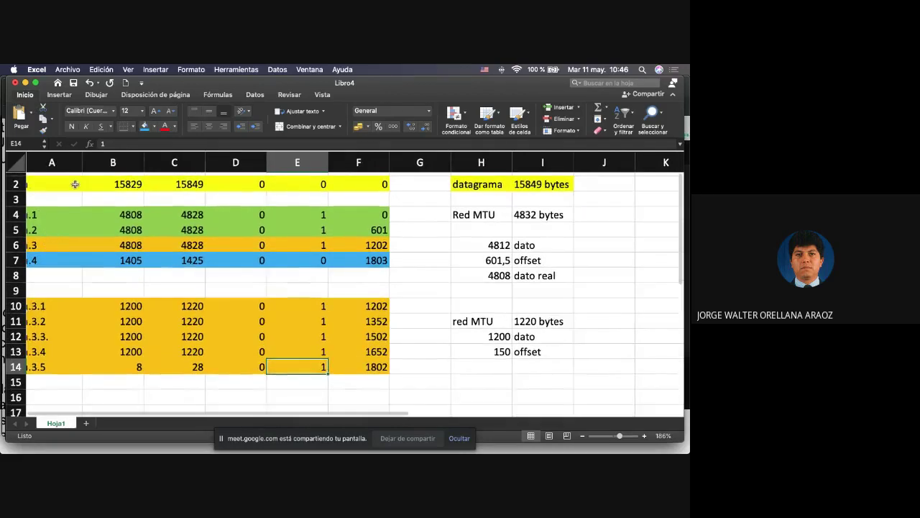
{"action": "scroll", "coordinate": [287, 194], "scroll_direction": "left", "scroll_amount": 1}
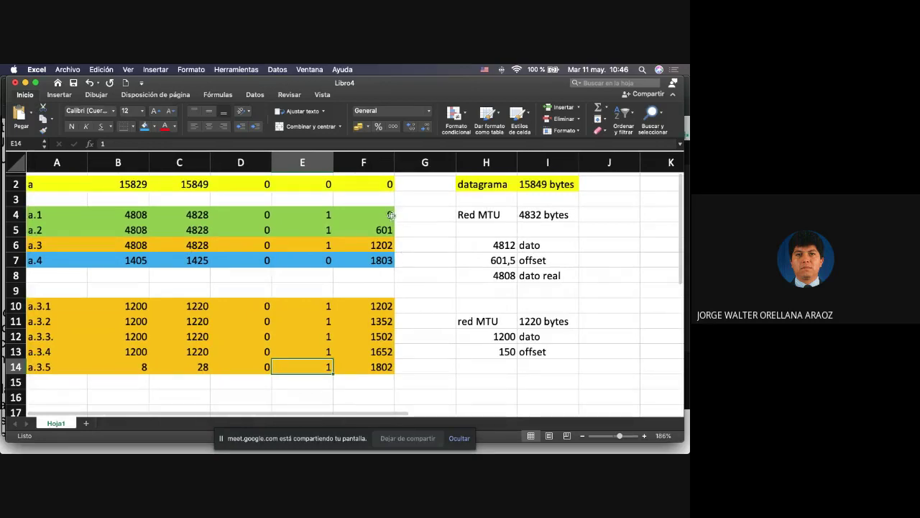
{"action": "left_click_drag", "start_coordinate": [387, 214], "coordinate": [387, 225]}
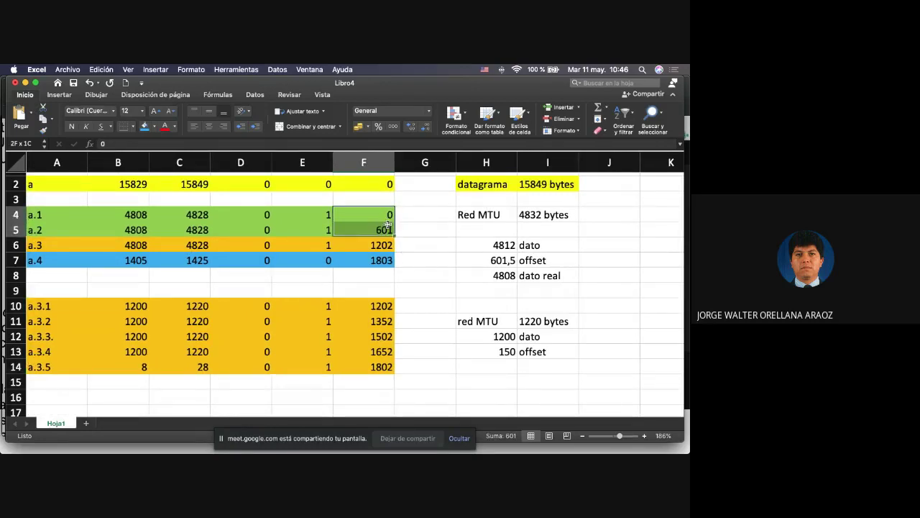
{"action": "left_click", "coordinate": [383, 308]}
{"action": "left_click_drag", "start_coordinate": [383, 309], "coordinate": [378, 365]}
Step: Try an MF value of 0 for fragment a.3.5 in E14, compare it with a.4's MF and offset, and restore it to 1
{"action": "left_click", "coordinate": [329, 367]}
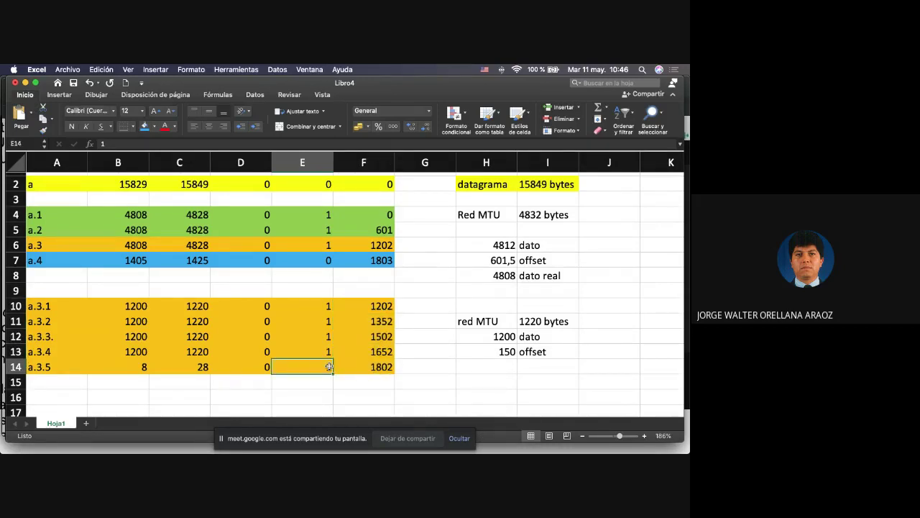
{"action": "type", "text": "0"}
{"action": "key", "text": "Up"}
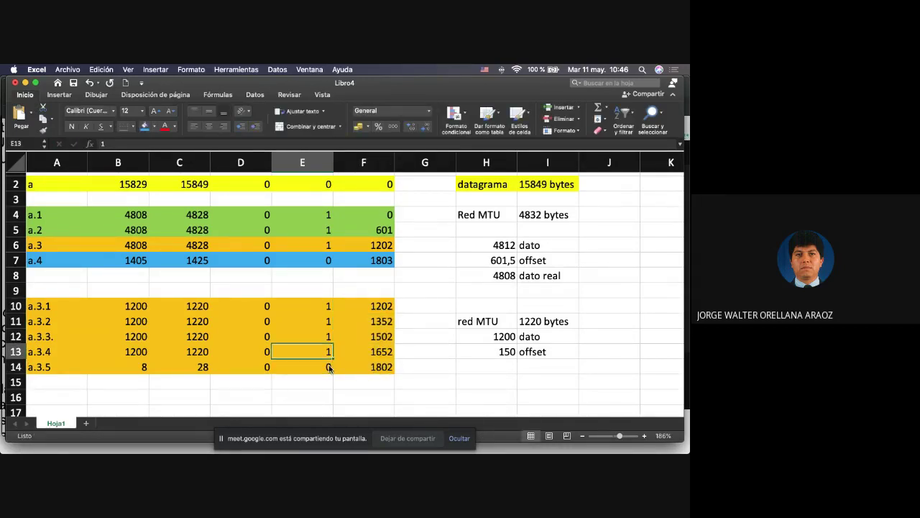
{"action": "left_click_drag", "start_coordinate": [320, 261], "coordinate": [391, 260]}
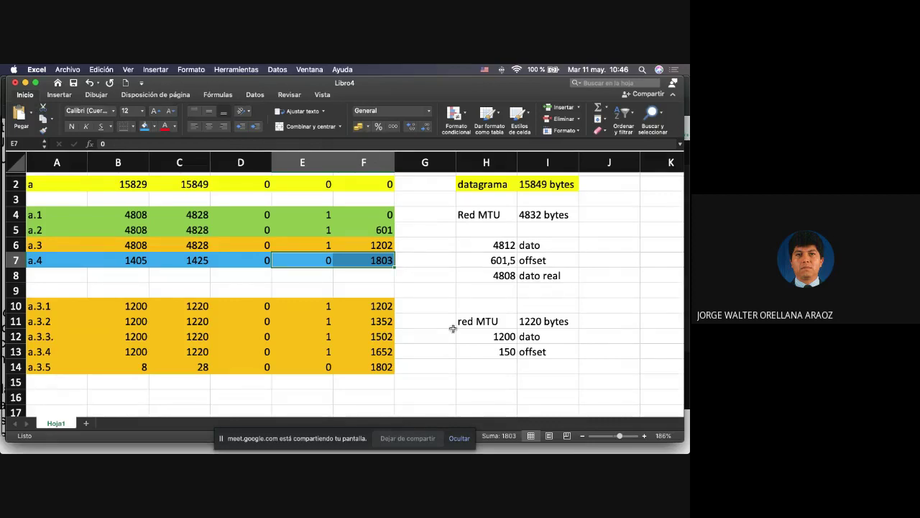
{"action": "left_click", "coordinate": [328, 367]}
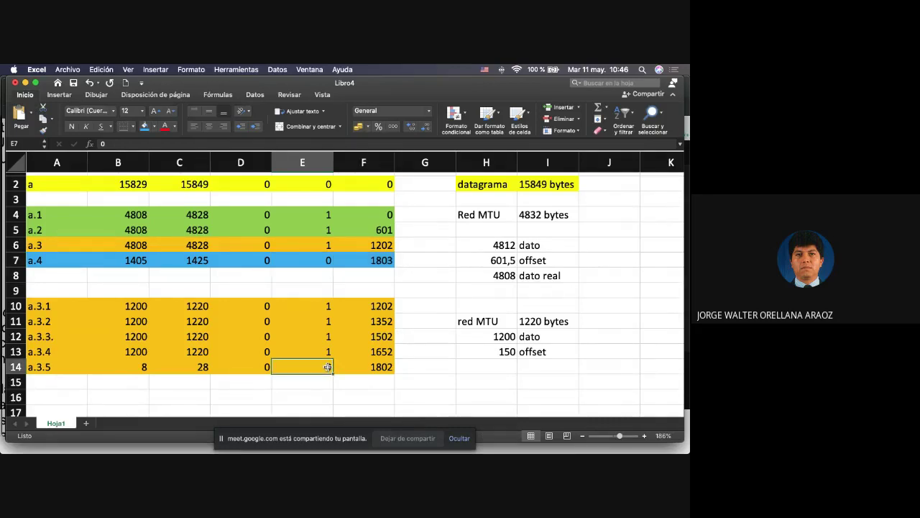
{"action": "type", "text": "1"}
{"action": "key", "text": "Up"}
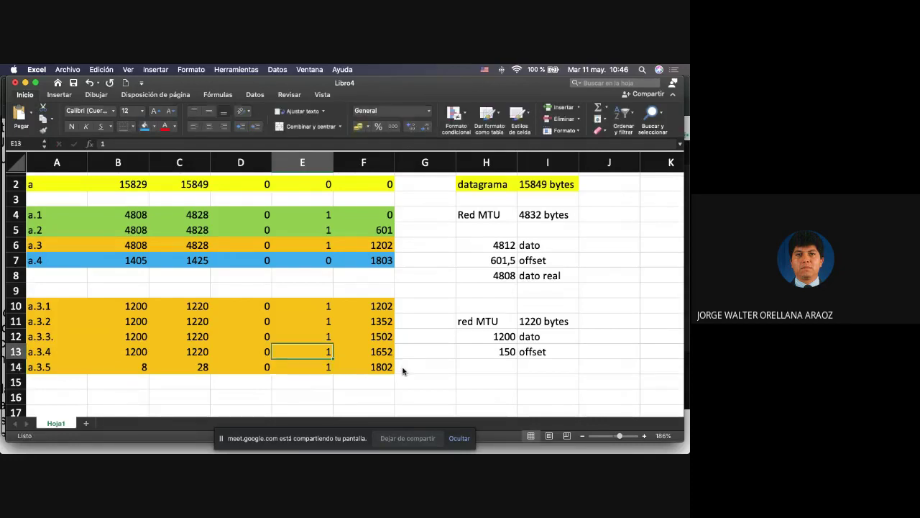
Step: Compare the offsets of a.1, a.2 and the a.3 subfragments with the offset of final fragment a.4
{"action": "left_click_drag", "start_coordinate": [388, 215], "coordinate": [387, 230]}
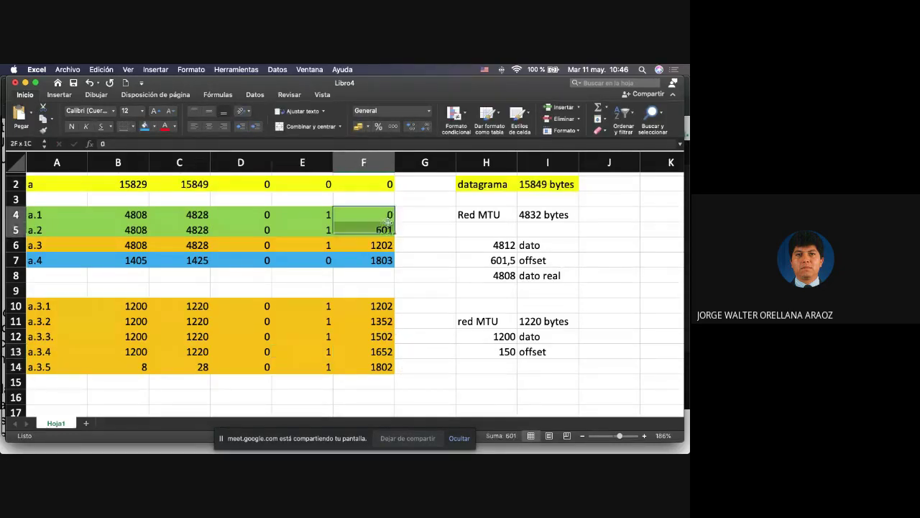
{"action": "left_click_drag", "start_coordinate": [380, 306], "coordinate": [382, 361]}
{"action": "left_click", "coordinate": [382, 261]}
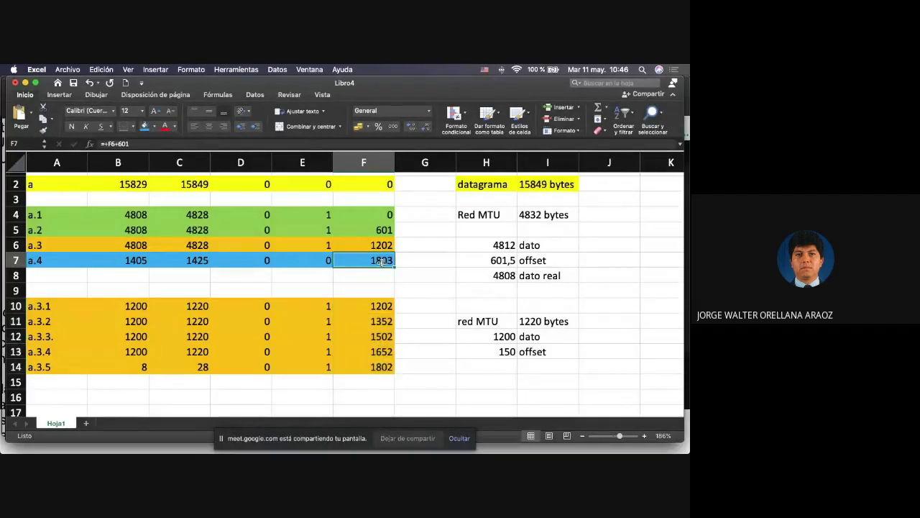
Step: Review the values of original datagram a and fragments a.3 and a.4, plus the MF flags of a.3.1 to a.3.5
{"action": "scroll", "coordinate": [380, 261], "scroll_direction": "down", "scroll_amount": 1}
{"action": "left_click_drag", "start_coordinate": [126, 182], "coordinate": [372, 182]}
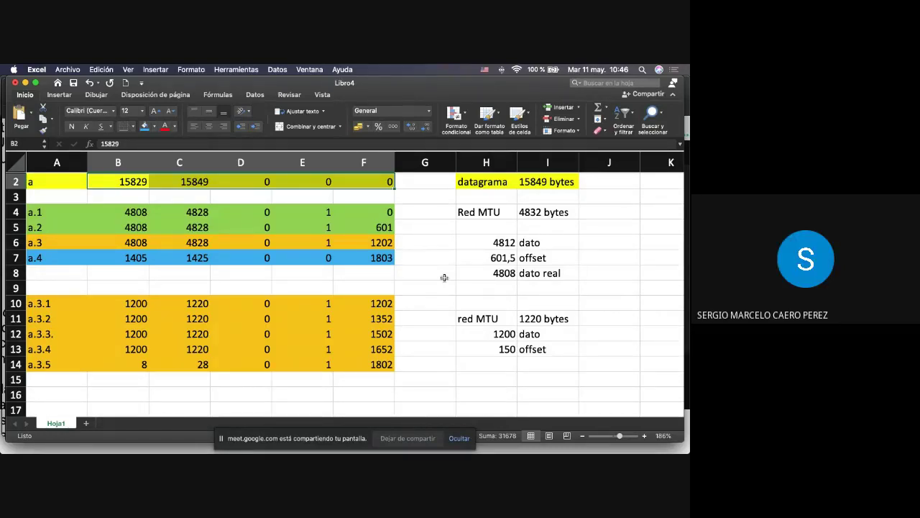
{"action": "scroll", "coordinate": [294, 276], "scroll_direction": "up", "scroll_amount": 1}
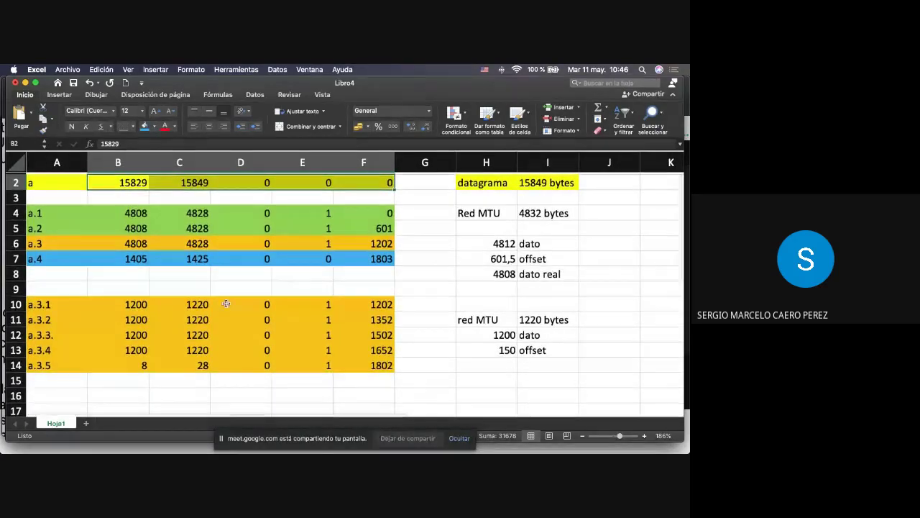
{"action": "left_click_drag", "start_coordinate": [51, 242], "coordinate": [375, 243]}
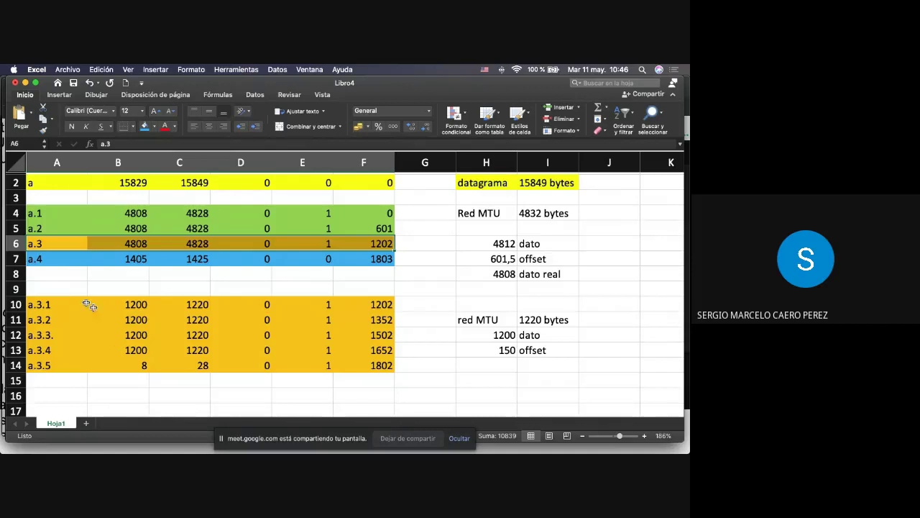
{"action": "scroll", "coordinate": [72, 288], "scroll_direction": "down", "scroll_amount": 1}
{"action": "scroll", "coordinate": [72, 288], "scroll_direction": "right", "scroll_amount": 1}
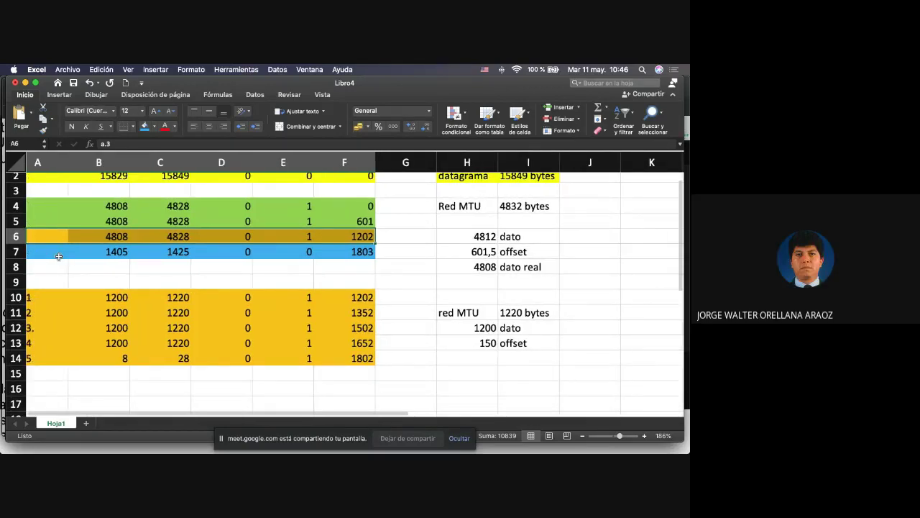
{"action": "scroll", "coordinate": [51, 259], "scroll_direction": "left", "scroll_amount": 1}
{"action": "scroll", "coordinate": [50, 259], "scroll_direction": "up", "scroll_amount": 1}
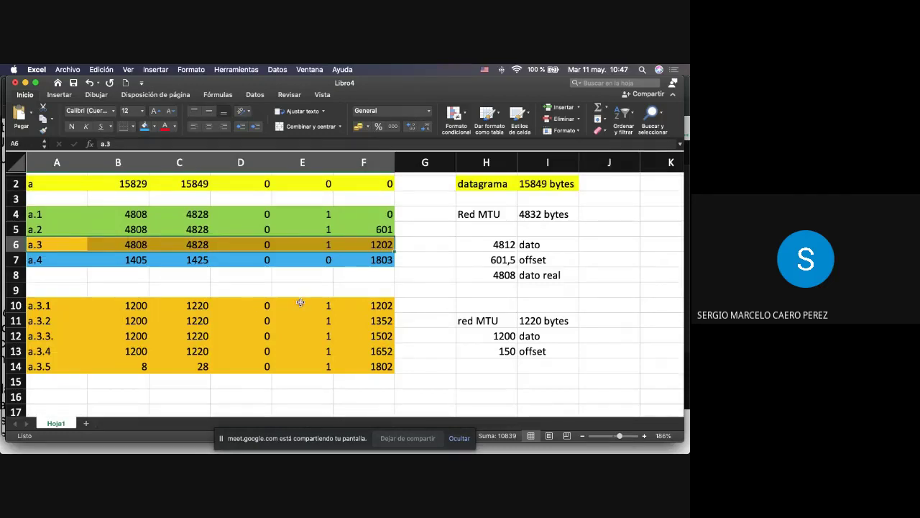
{"action": "left_click_drag", "start_coordinate": [323, 305], "coordinate": [330, 367]}
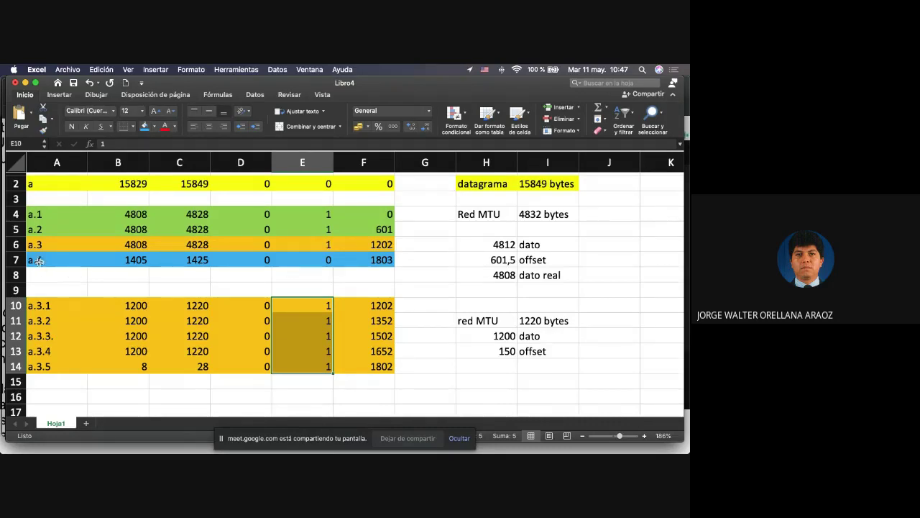
{"action": "left_click_drag", "start_coordinate": [39, 261], "coordinate": [350, 259]}
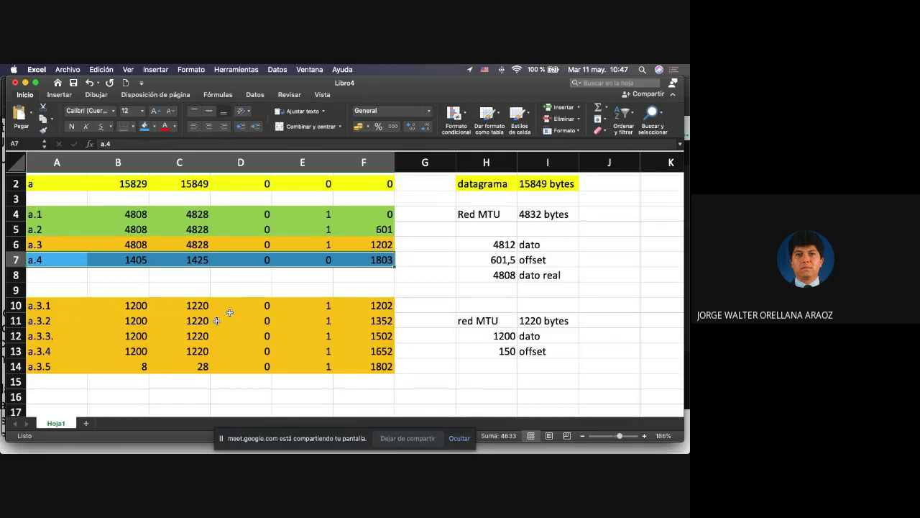
Step: Label A16 as a.4.1 and fill the cell with the same blue as the a.4 row
{"action": "left_click", "coordinate": [38, 396]}
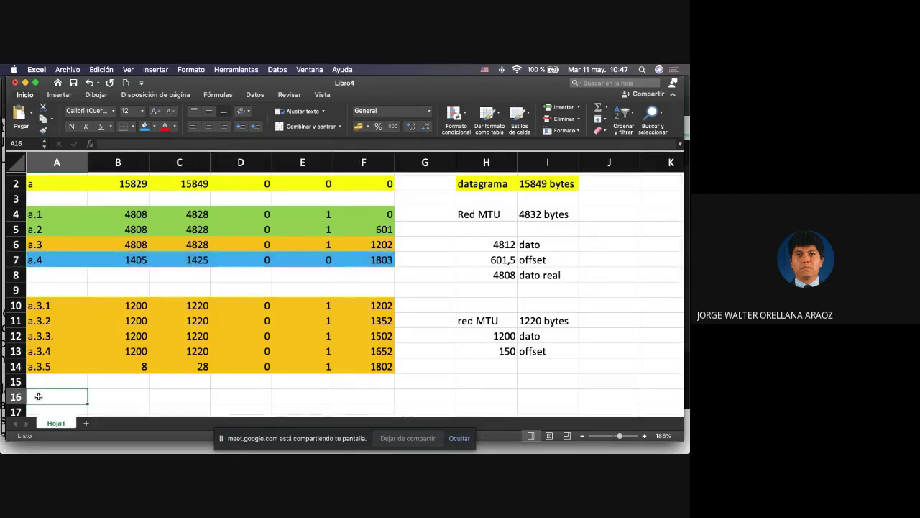
{"action": "type", "text": "a.4.1"}
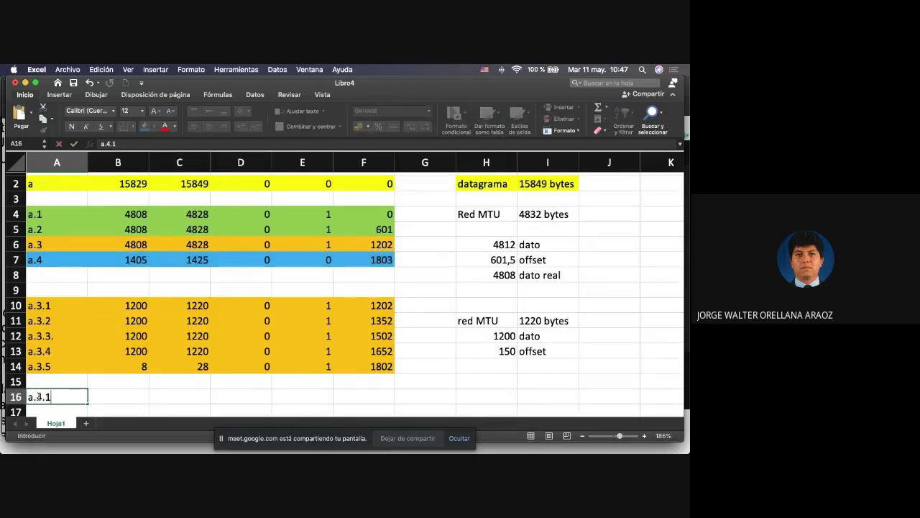
{"action": "left_click", "coordinate": [38, 397]}
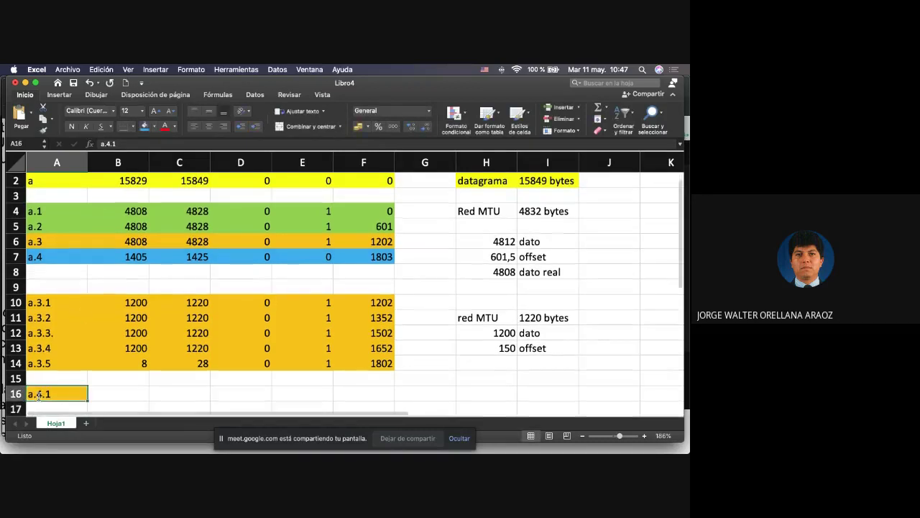
{"action": "left_click", "coordinate": [145, 127]}
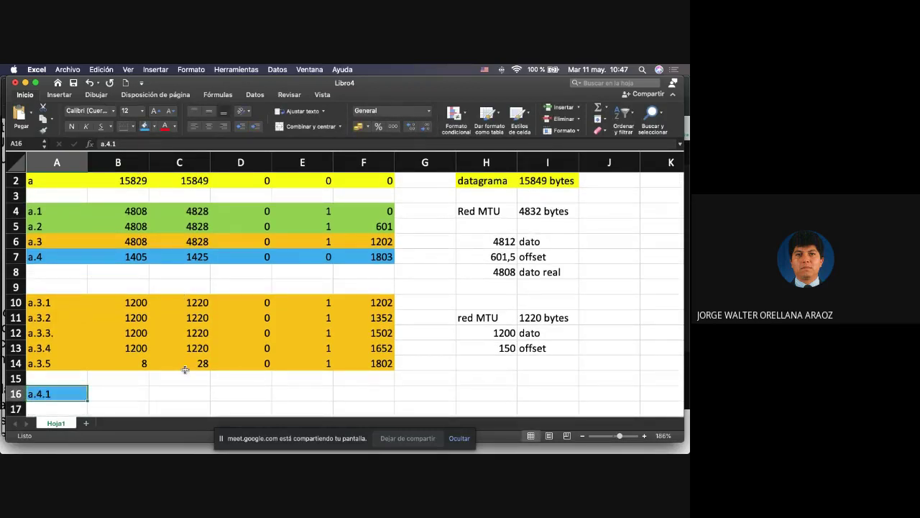
Step: Enter the new network limit below the second MTU's calculations: "red MTU" in H15 and "283 bytes" in I15
{"action": "left_click", "coordinate": [484, 379]}
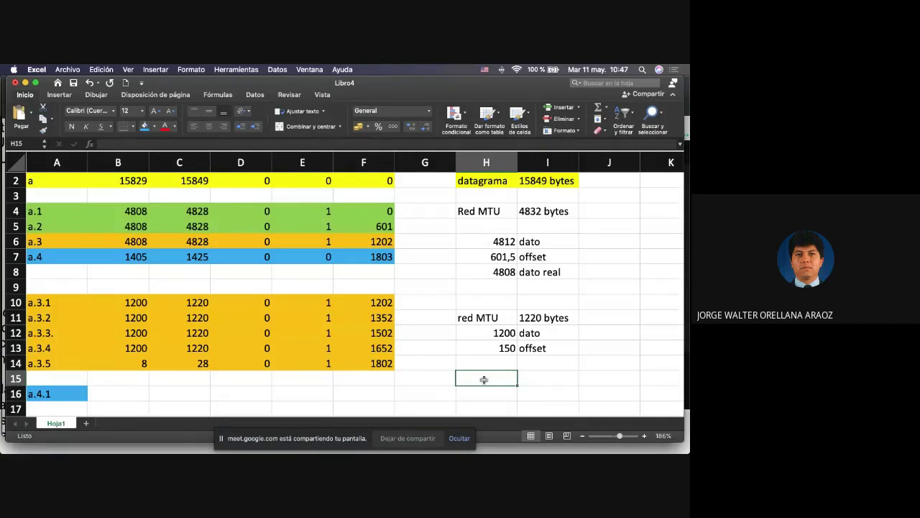
{"action": "type", "text": "red MTU"}
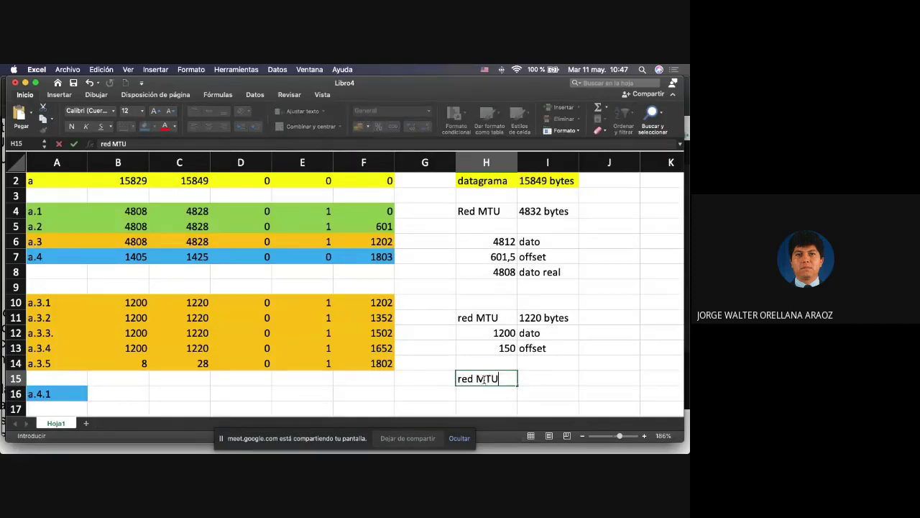
{"action": "key", "text": "Tab"}
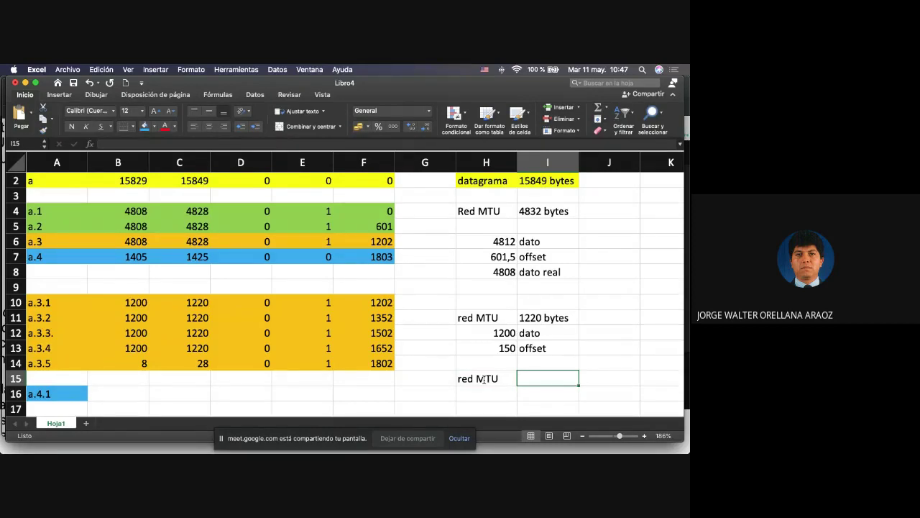
{"action": "type", "text": "283"}
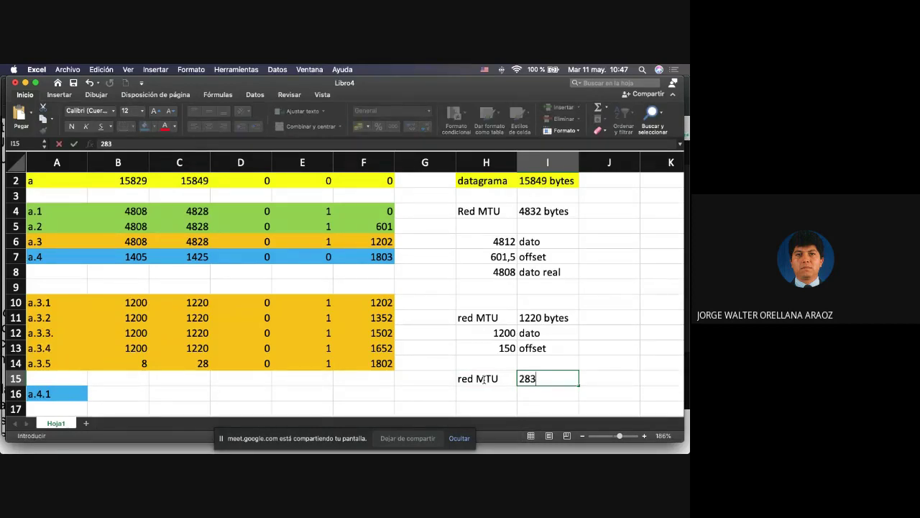
{"action": "type", "text": " bytes"}
{"action": "key", "text": "Return"}
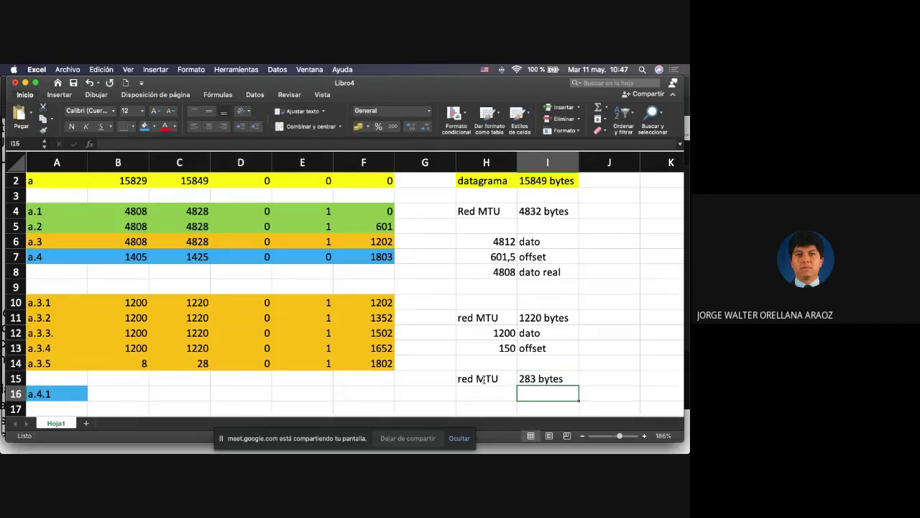
Step: Calculate the available data size in H16 with +283-20 and label it "dato" in I16
{"action": "key", "text": "Left"}
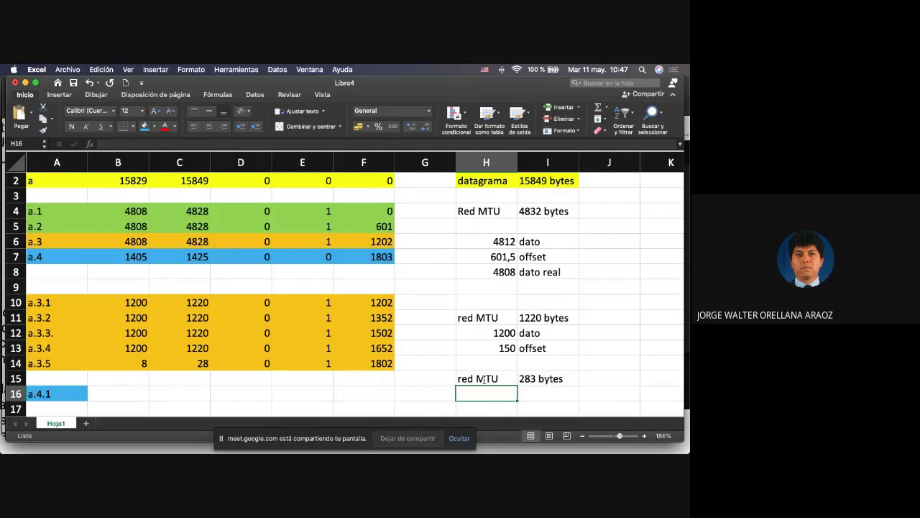
{"action": "type", "text": "+2"}
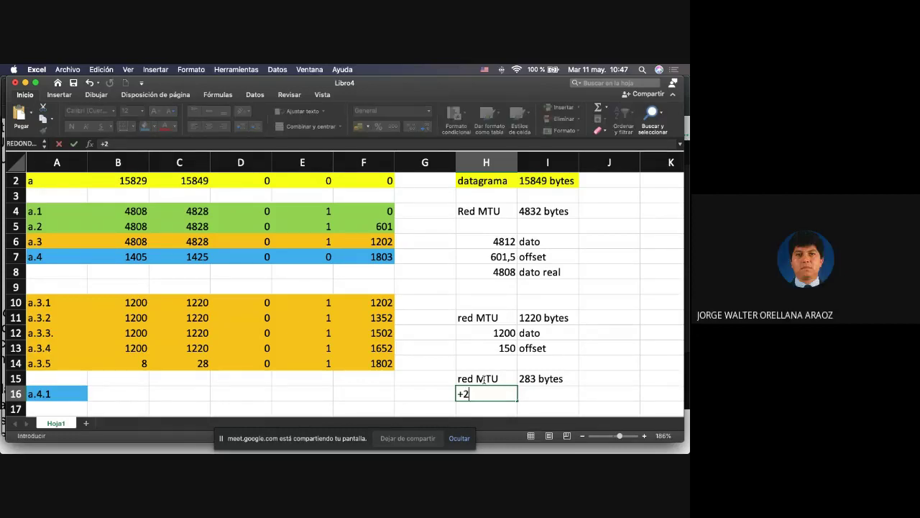
{"action": "type", "text": "83-20"}
{"action": "key", "text": "Tab"}
{"action": "type", "text": "dat"}
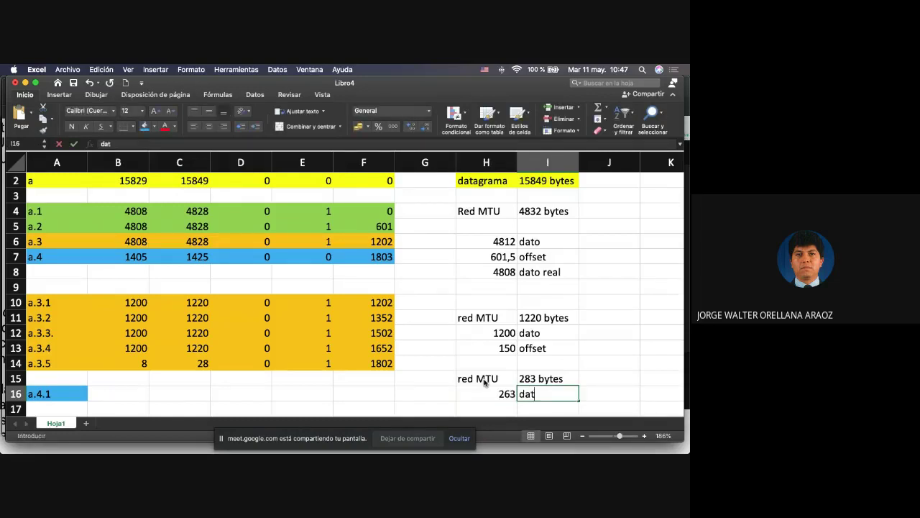
{"action": "type", "text": "o"}
{"action": "key", "text": "Return"}
Step: Calculate the offset in H17 by dividing H16 by 8 and label it "offset" in I17
{"action": "type", "text": "+"}
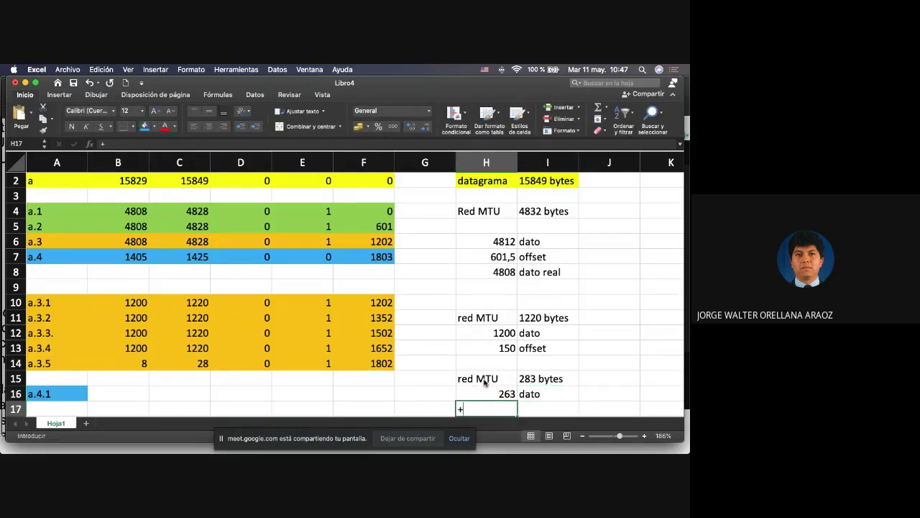
{"action": "key", "text": "Up"}
{"action": "type", "text": "/8"}
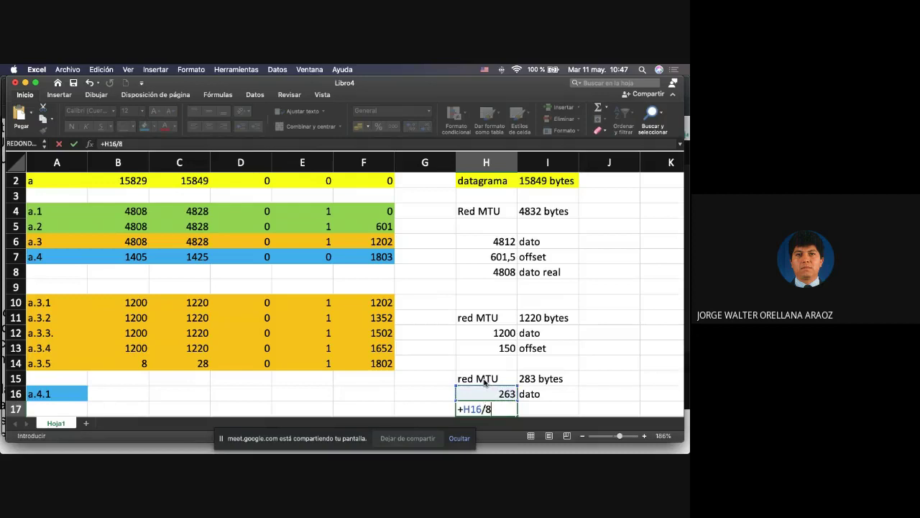
{"action": "key", "text": "Return"}
{"action": "key", "text": "Up"}
{"action": "key", "text": "Right"}
{"action": "type", "text": "o"}
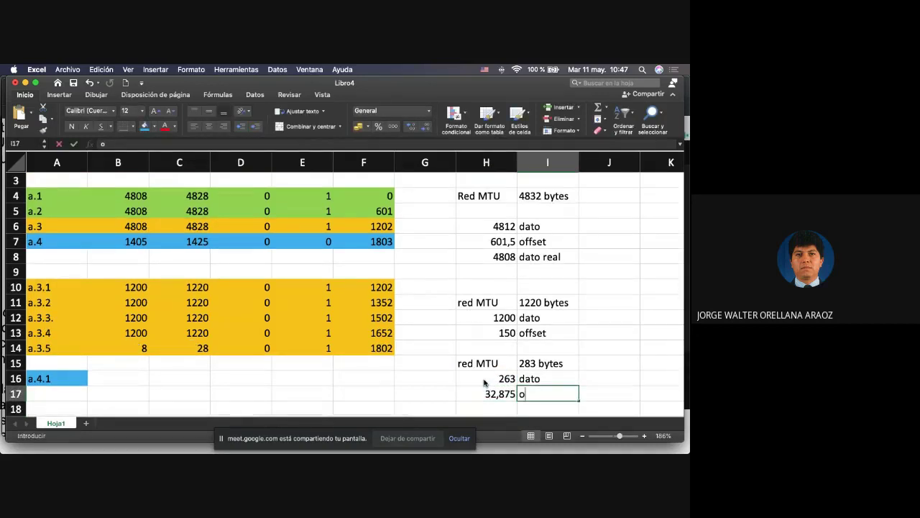
{"action": "type", "text": "ffset"}
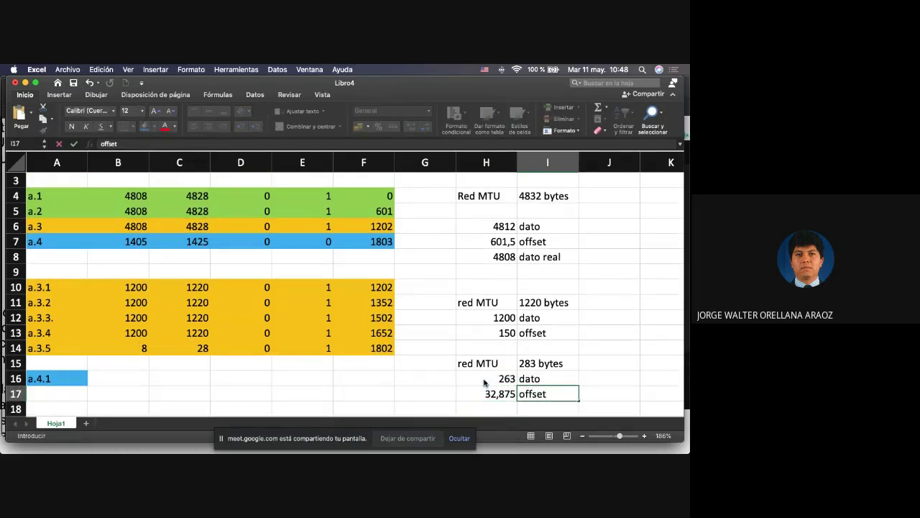
{"action": "key", "text": "Return"}
Step: Calculate the usable data size in H18 with +32*8 and label it "dato real" in I18
{"action": "key", "text": "Left"}
{"action": "type", "text": "+3"}
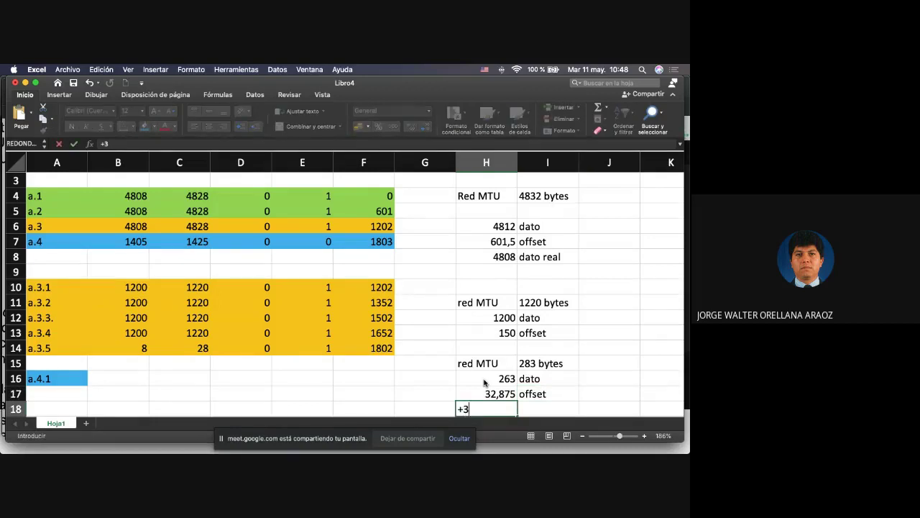
{"action": "type", "text": "2*8"}
{"action": "key", "text": "Return"}
{"action": "key", "text": "Up"}
{"action": "key", "text": "Right"}
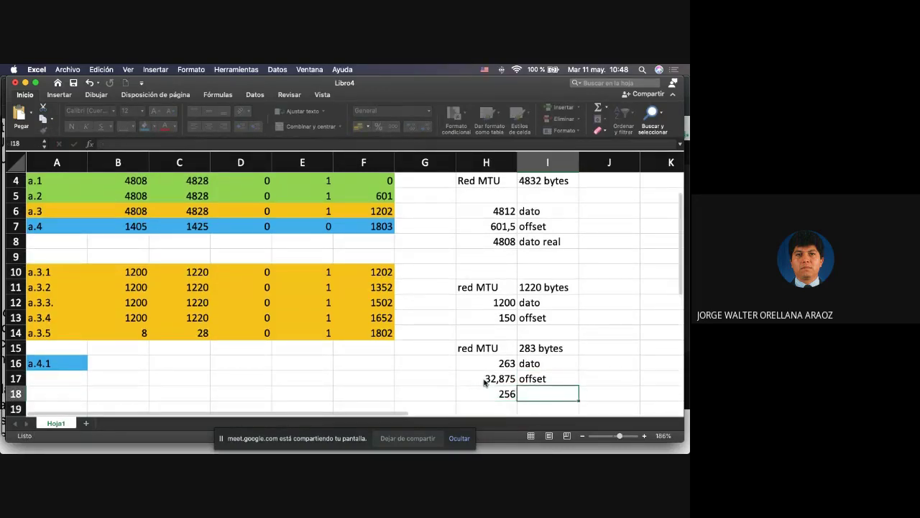
{"action": "type", "text": "o"}
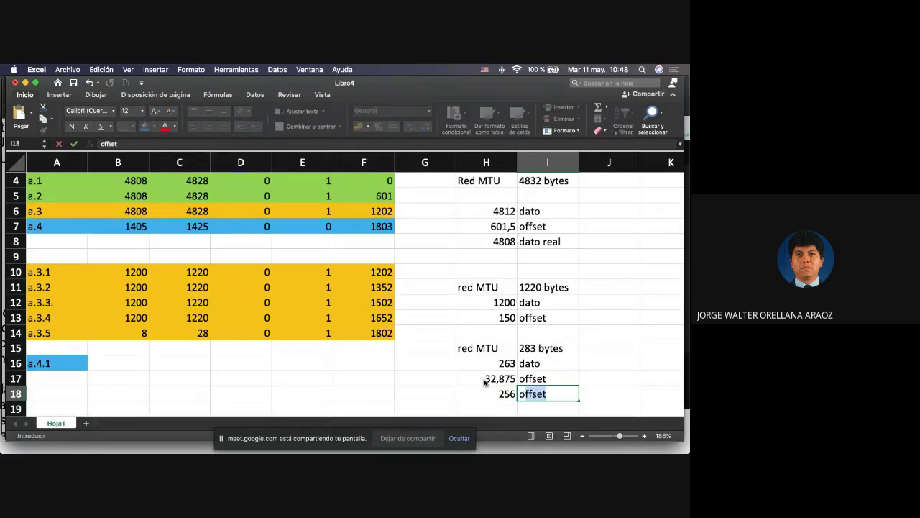
{"action": "key", "text": "BackSpace"}
{"action": "key", "text": "BackSpace"}
{"action": "type", "text": "dato real"}
{"action": "key", "text": "Return"}
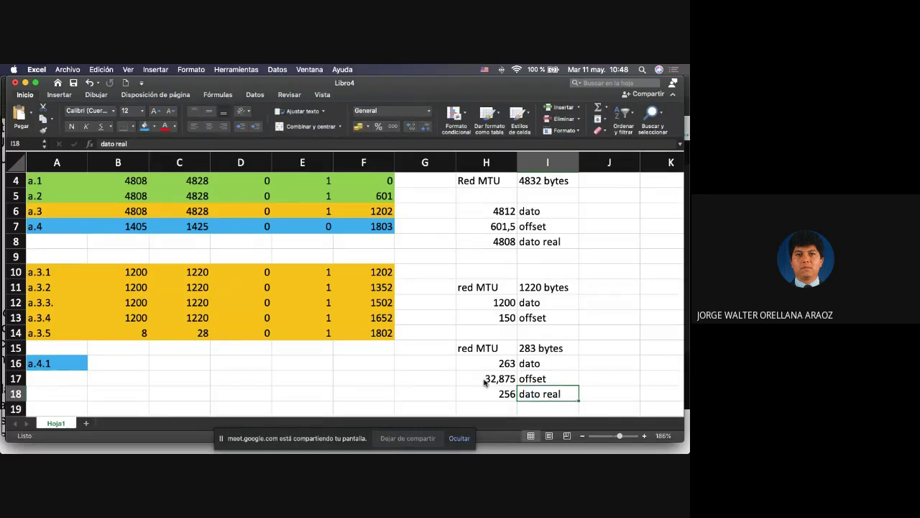
Step: Enter 256 as fragment a.4.1's data size in B16 and fill the cell with the a.4 blue
{"action": "key", "text": "Left"}
{"action": "key", "text": "Left"}
{"action": "key", "text": "Left"}
{"action": "key", "text": "Left"}
{"action": "key", "text": "Left"}
{"action": "key", "text": "Left"}
{"action": "key", "text": "Left"}
{"action": "key", "text": "Left"}
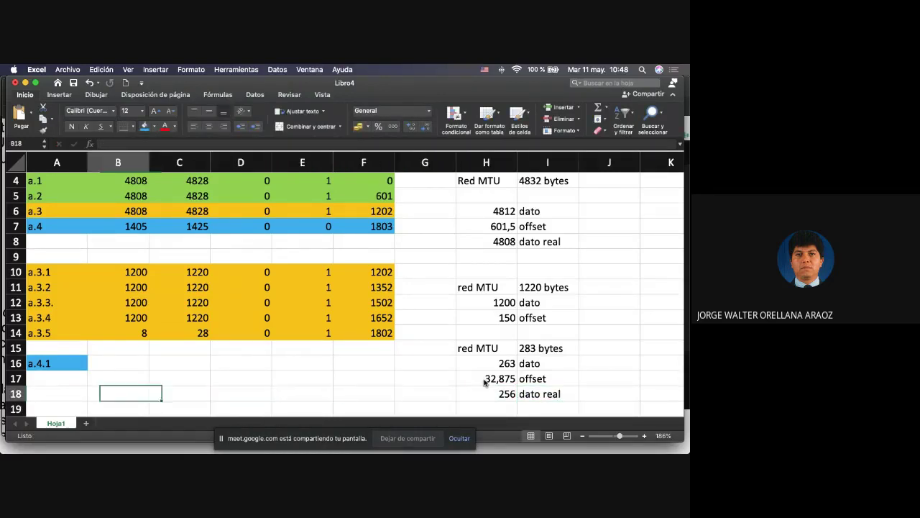
{"action": "key", "text": "Up"}
{"action": "key", "text": "Up"}
{"action": "key", "text": "Right"}
{"action": "type", "text": "256"}
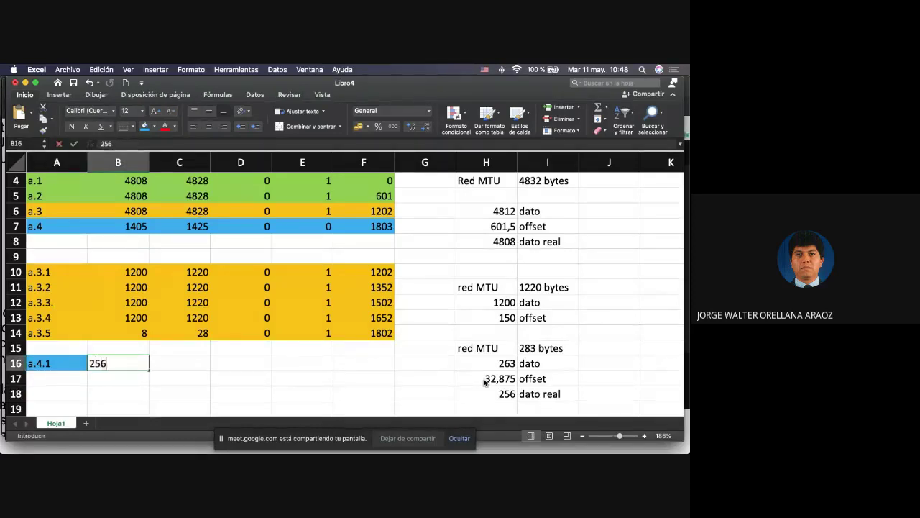
{"action": "key", "text": "Return"}
{"action": "key", "text": "Up"}
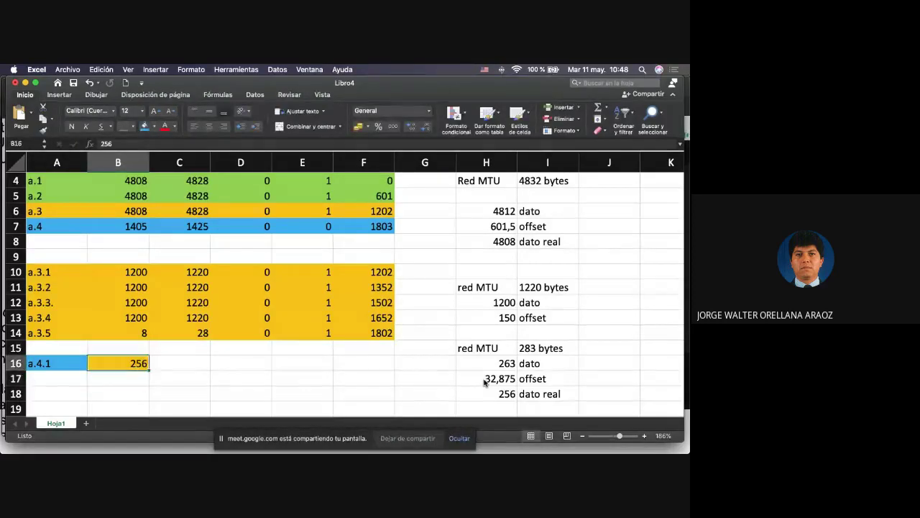
{"action": "left_click", "coordinate": [143, 126]}
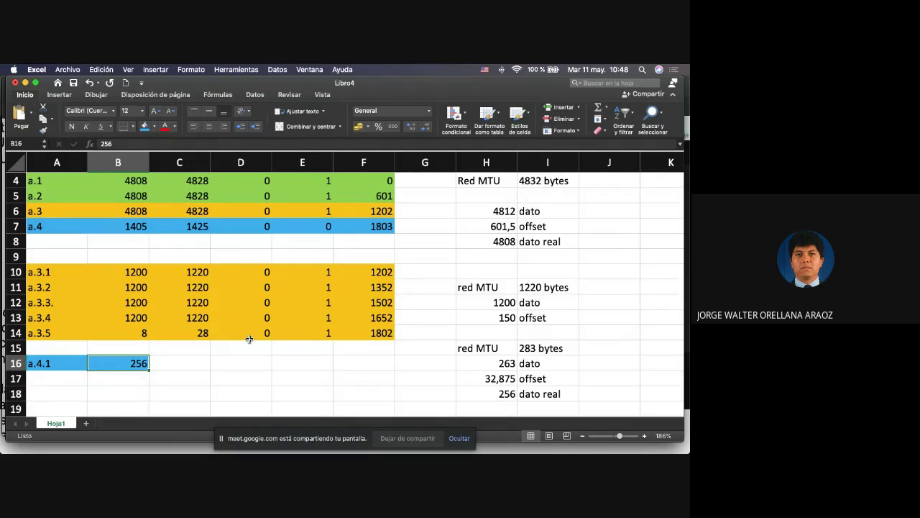
Step: Calculate how many fragments a.4 needs in B9 by dividing its data size in B7 by B16
{"action": "key", "text": "Up"}
{"action": "key", "text": "Up"}
{"action": "key", "text": "Up"}
{"action": "key", "text": "Up"}
{"action": "key", "text": "Up"}
{"action": "key", "text": "Up"}
{"action": "key", "text": "Up"}
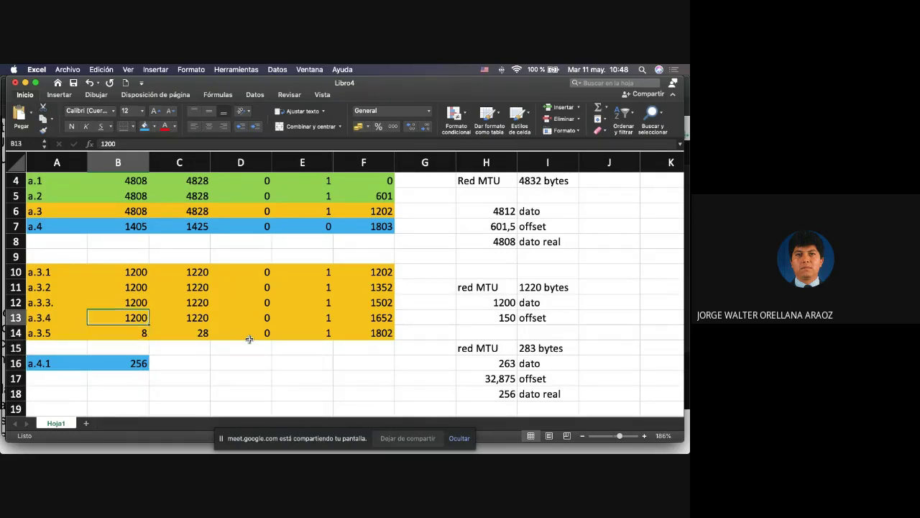
{"action": "type", "text": "+"}
{"action": "key", "text": "Up"}
{"action": "key", "text": "Up"}
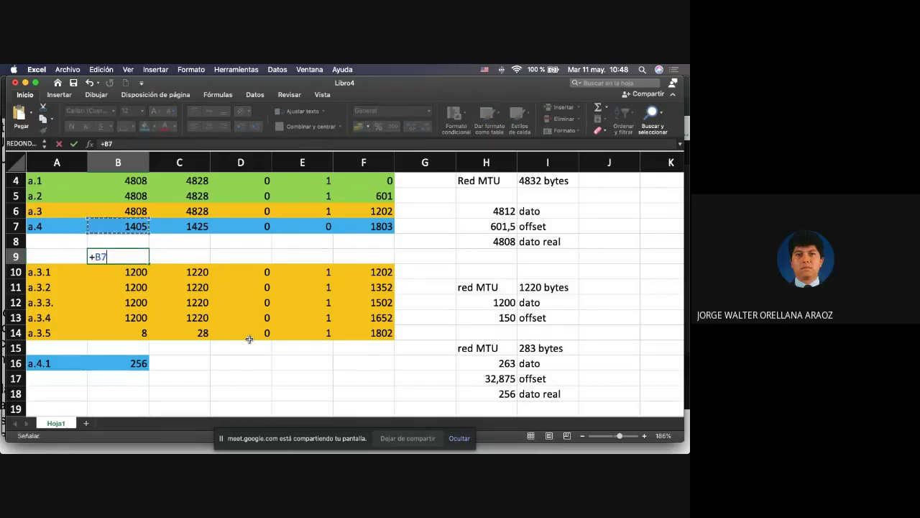
{"action": "type", "text": "/"}
{"action": "key", "text": "Down"}
{"action": "key", "text": "Down"}
{"action": "key", "text": "Down"}
{"action": "key", "text": "Down"}
{"action": "key", "text": "Down"}
{"action": "key", "text": "Down"}
{"action": "key", "text": "Down"}
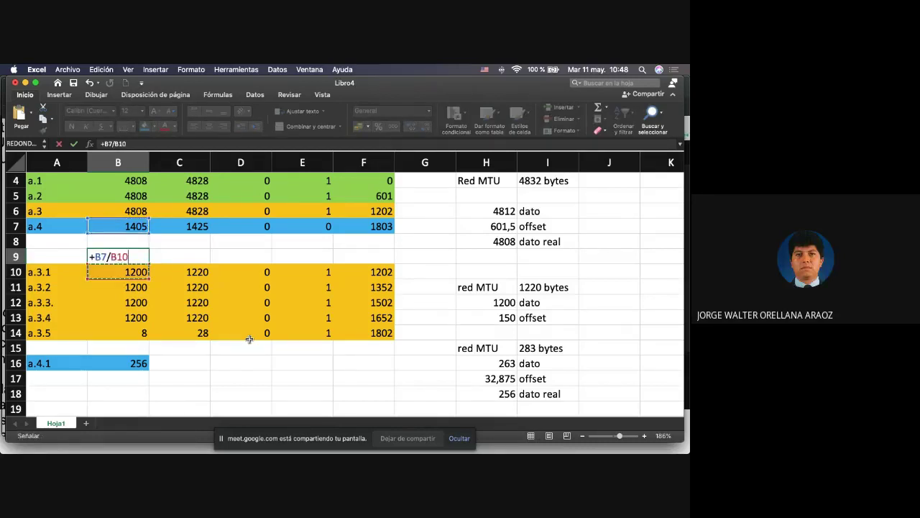
{"action": "key", "text": "Return"}
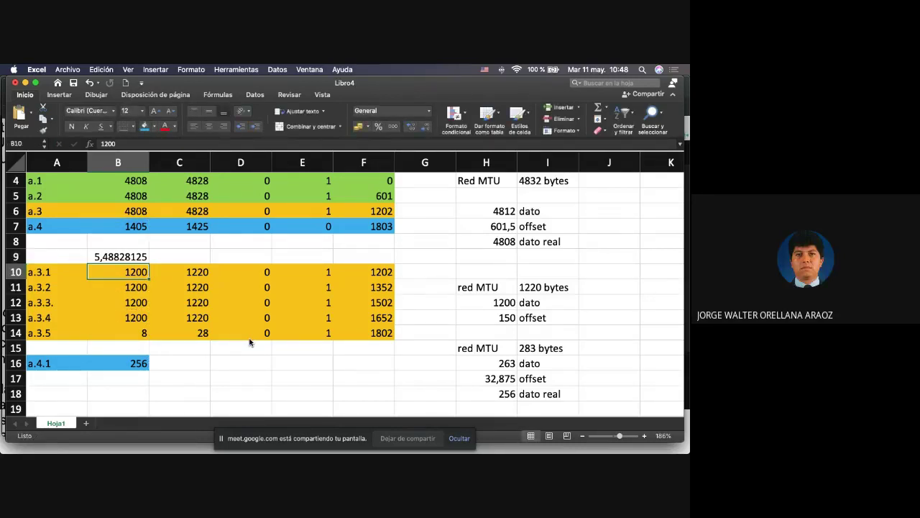
Step: Clear the fragment-count calculation from B9
{"action": "key", "text": "Up"}
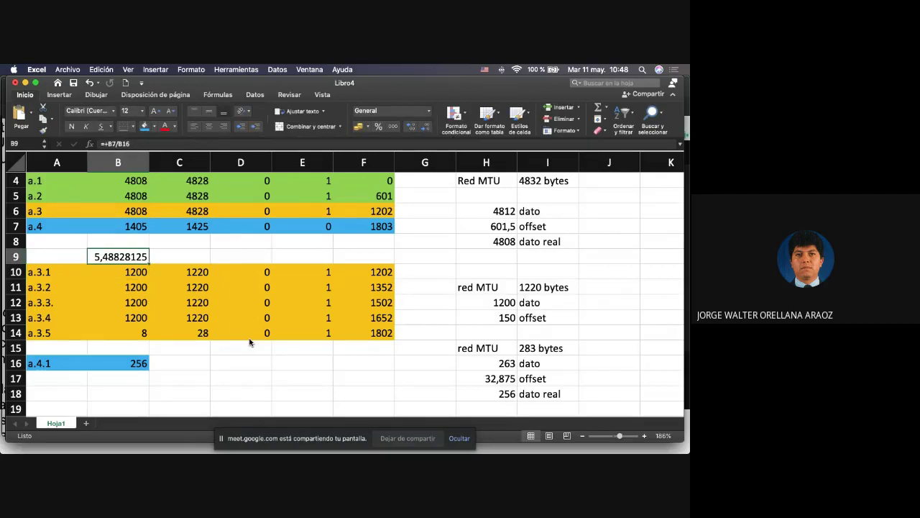
{"action": "key", "text": "Delete"}
Step: Label the second fragment of a.4 as "a.4.2." in A17
{"action": "key", "text": "Down"}
{"action": "key", "text": "Down"}
{"action": "key", "text": "Down"}
{"action": "key", "text": "Down"}
{"action": "key", "text": "Down"}
{"action": "key", "text": "Down"}
{"action": "key", "text": "Down"}
{"action": "key", "text": "Down"}
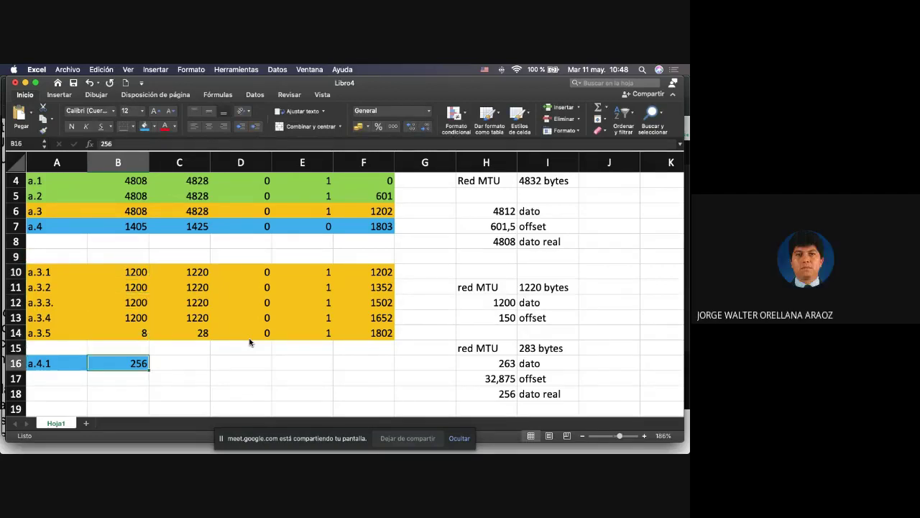
{"action": "key", "text": "Left"}
{"action": "type", "text": "a"}
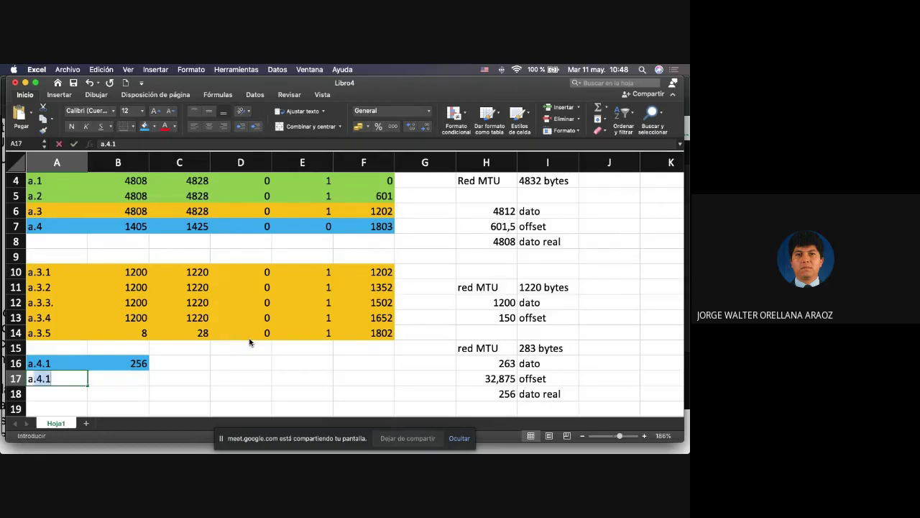
{"action": "type", "text": ".4.2."}
{"action": "key", "text": "Return"}
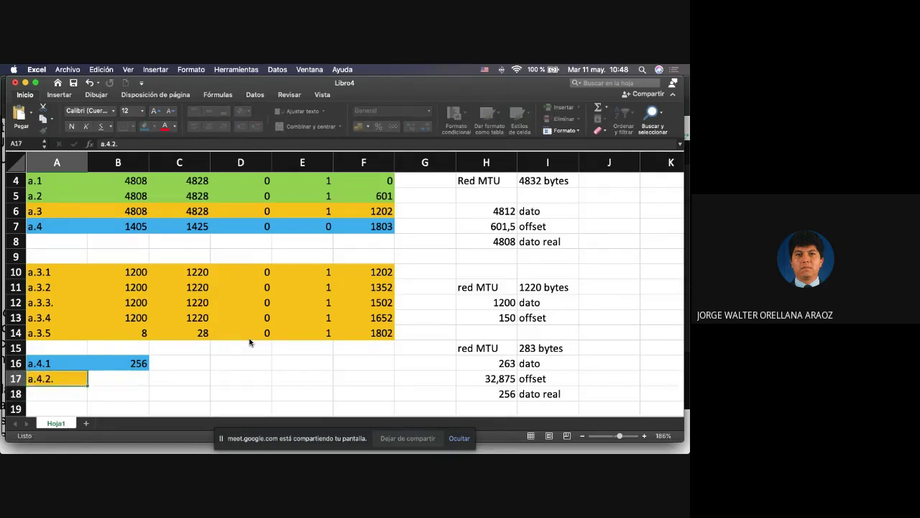
Step: Extend the labels in A16:A17 down to A18 and change the new label to a.4.3
{"action": "key", "text": "Up"}
{"action": "key", "text": "Up"}
{"action": "scroll", "coordinate": [127, 350], "scroll_direction": "down", "scroll_amount": 4}
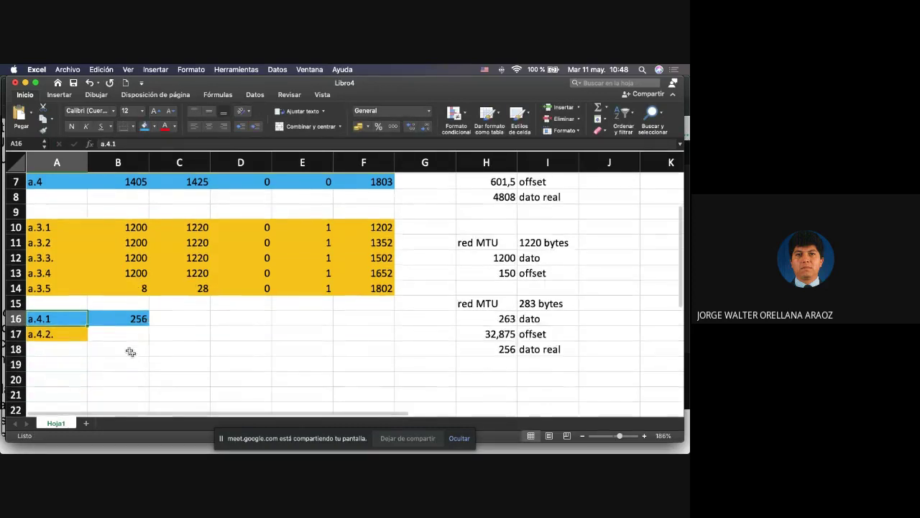
{"action": "left_click_drag", "start_coordinate": [72, 305], "coordinate": [88, 331]}
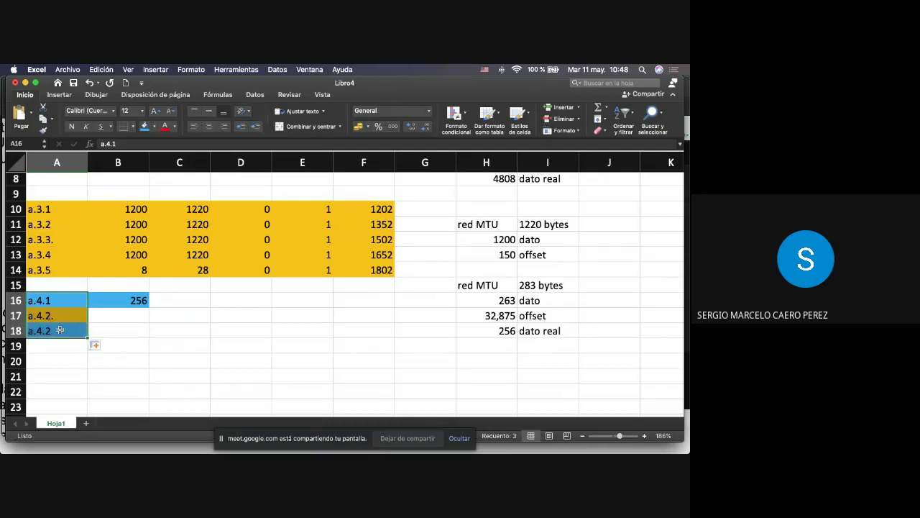
{"action": "left_click", "coordinate": [79, 334]}
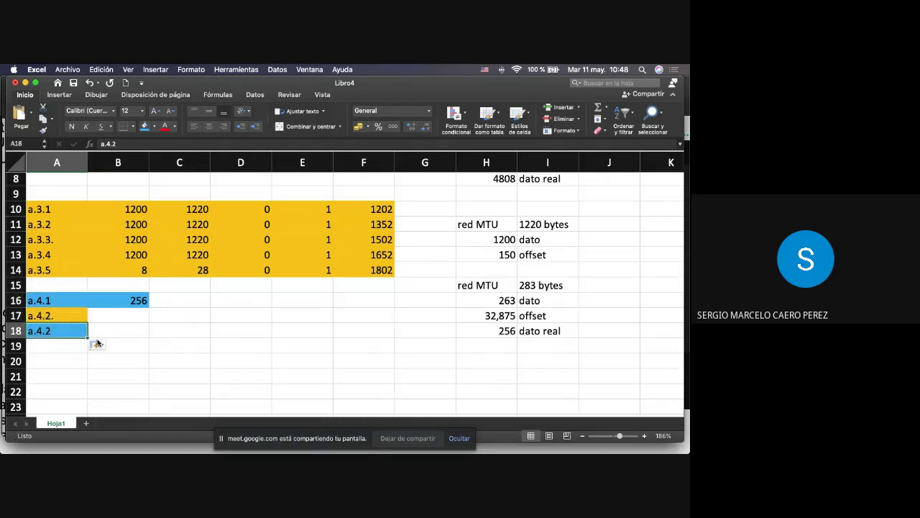
{"action": "left_click", "coordinate": [123, 143]}
{"action": "key", "text": "BackSpace"}
{"action": "type", "text": "3"}
{"action": "key", "text": "Return"}
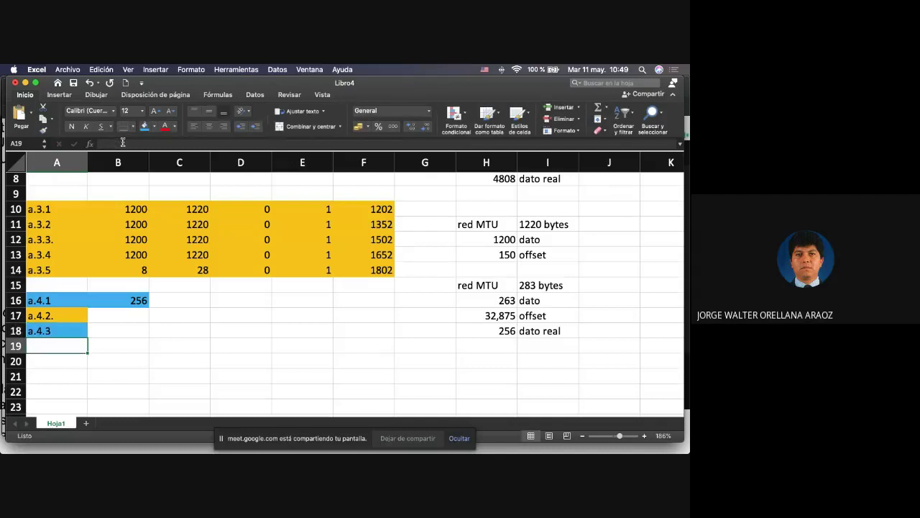
Step: Label the remaining fragments "a.4.4.", "a.4.5" and "a.4.6" in A19 to A21
{"action": "type", "text": "a.4.4."}
{"action": "key", "text": "Return"}
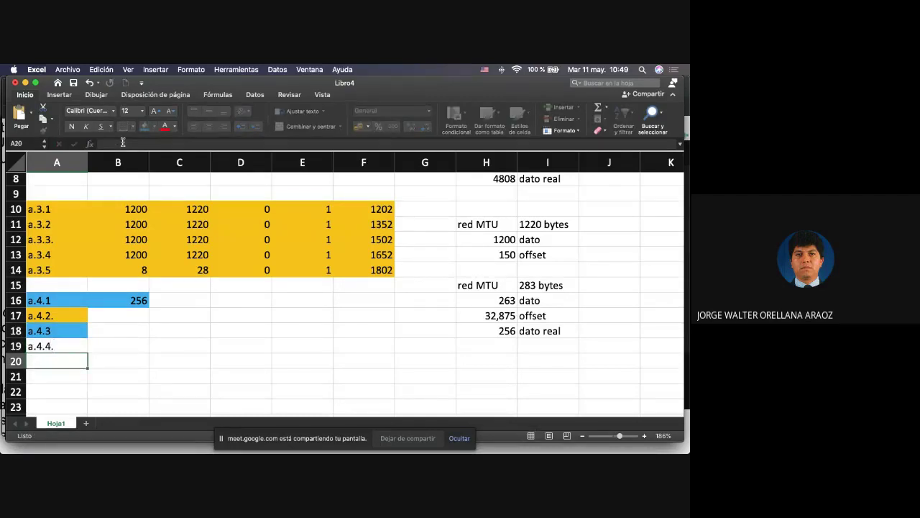
{"action": "type", "text": "a.4.4"}
{"action": "key", "text": "BackSpace"}
{"action": "key", "text": "BackSpace"}
{"action": "type", "text": "5"}
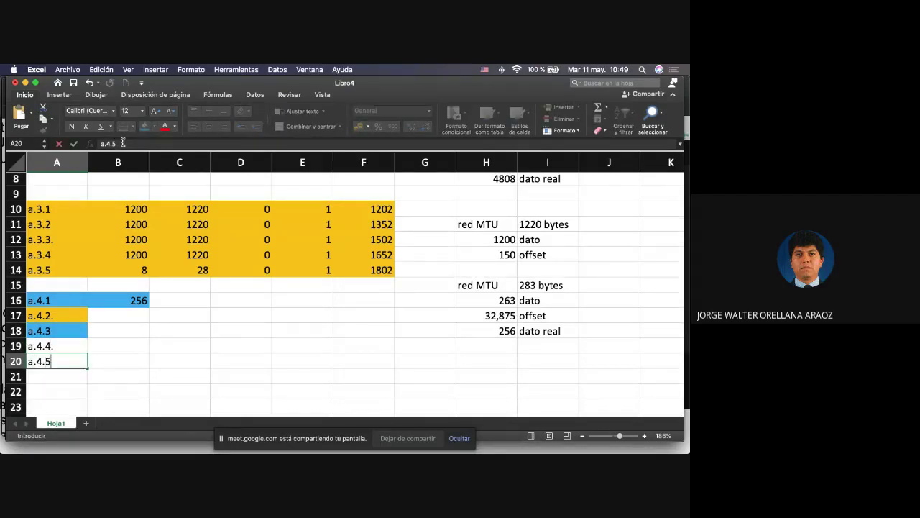
{"action": "key", "text": "Return"}
{"action": "type", "text": "a.4.6"}
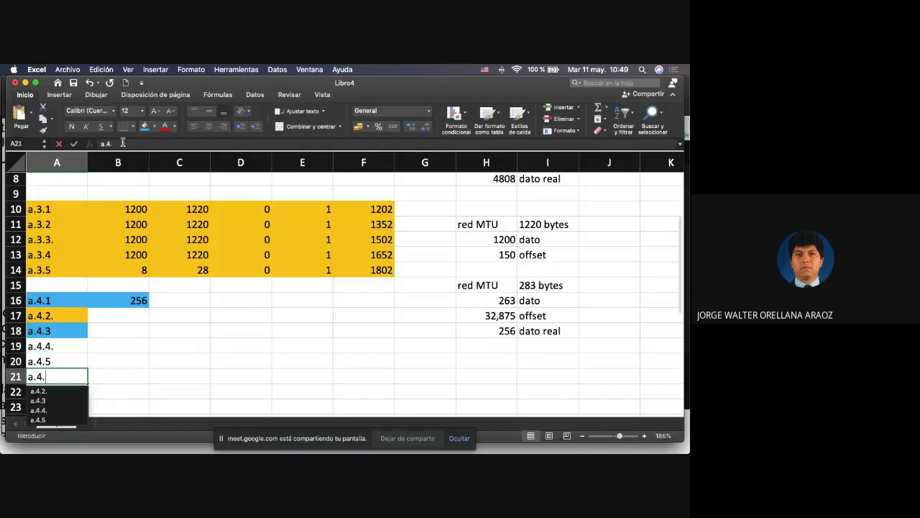
Step: Fill the whole a.4 fragment block A16:F21 with the same blue as a.4.1
{"action": "key", "text": "Up"}
{"action": "key", "text": "Up"}
{"action": "key", "text": "Up"}
{"action": "key", "text": "Up"}
{"action": "key", "text": "Up"}
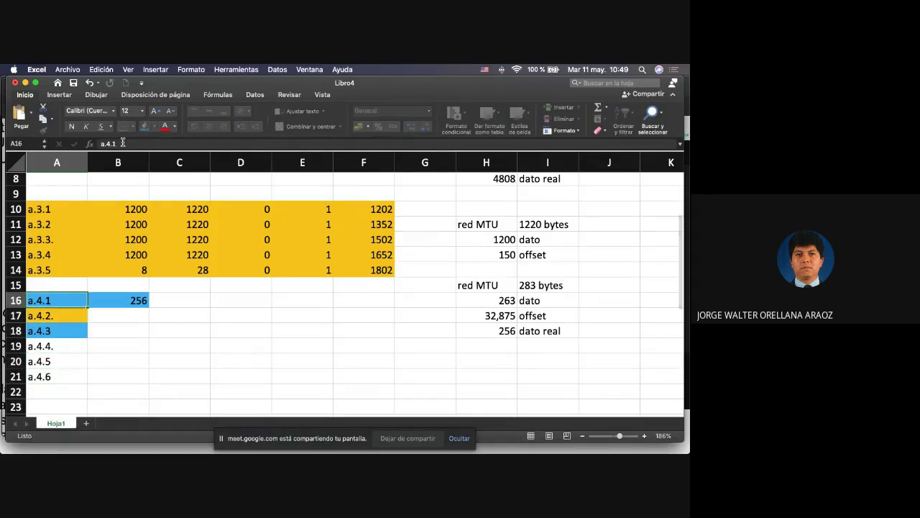
{"action": "key", "text": "shift+Right"}
{"action": "key", "text": "shift+Right"}
{"action": "key", "text": "shift+Right"}
{"action": "key", "text": "shift+Right"}
{"action": "key", "text": "shift+Right"}
{"action": "key", "text": "shift+Down"}
{"action": "key", "text": "shift+Down"}
{"action": "key", "text": "shift+Down"}
{"action": "key", "text": "shift+Down"}
{"action": "key", "text": "shift+Down"}
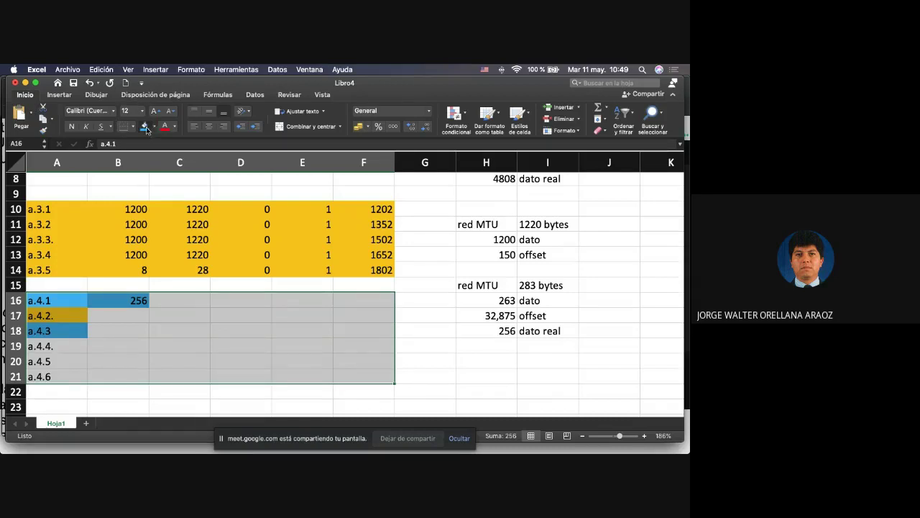
{"action": "left_click", "coordinate": [145, 127]}
Step: Enter 256 as the data size of fragments a.4.2 to a.4.5 in B17:B20
{"action": "scroll", "coordinate": [302, 343], "scroll_direction": "up", "scroll_amount": 3}
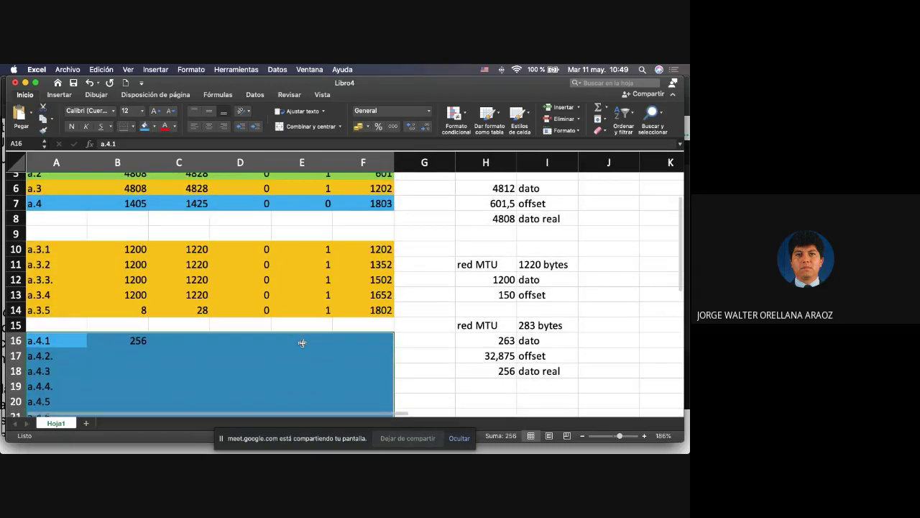
{"action": "scroll", "coordinate": [302, 343], "scroll_direction": "down", "scroll_amount": 2}
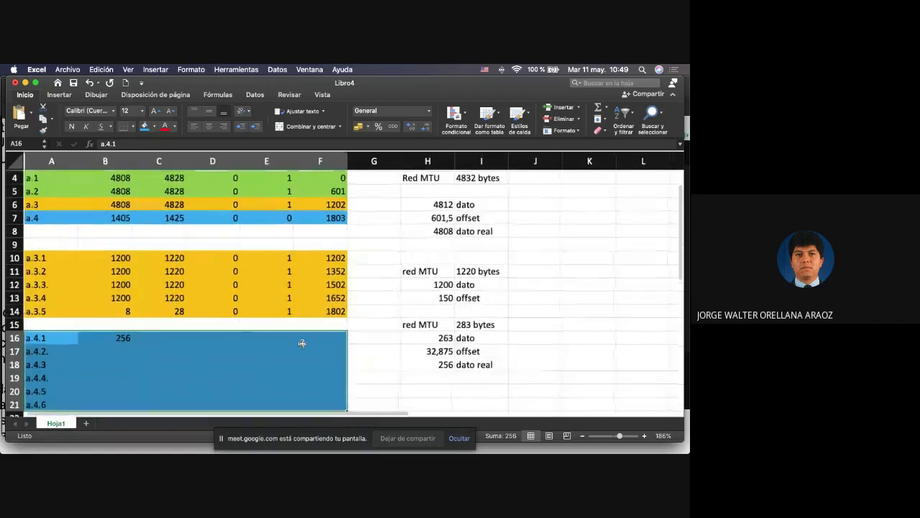
{"action": "scroll", "coordinate": [302, 343], "scroll_direction": "down", "scroll_amount": 2}
{"action": "scroll", "coordinate": [302, 343], "scroll_direction": "down", "scroll_amount": 1}
{"action": "scroll", "coordinate": [302, 343], "scroll_direction": "up", "scroll_amount": 2}
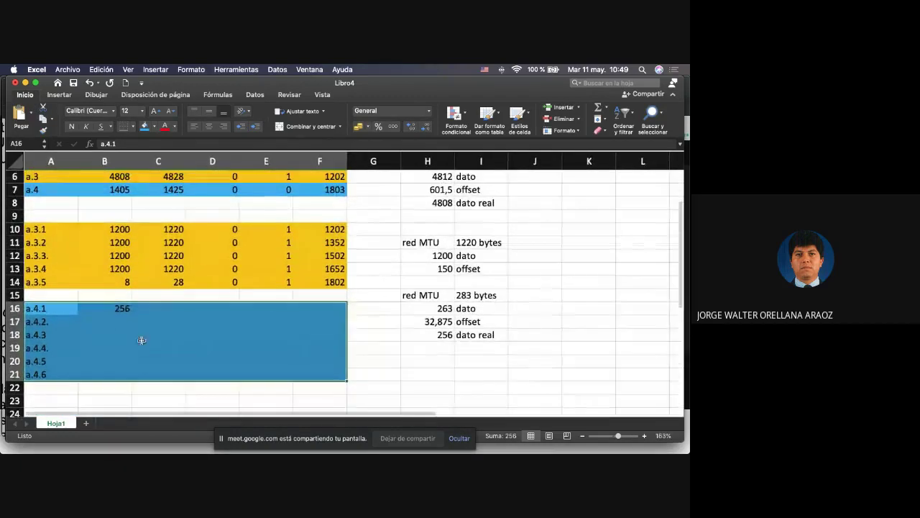
{"action": "left_click", "coordinate": [119, 319]}
{"action": "type", "text": "256"}
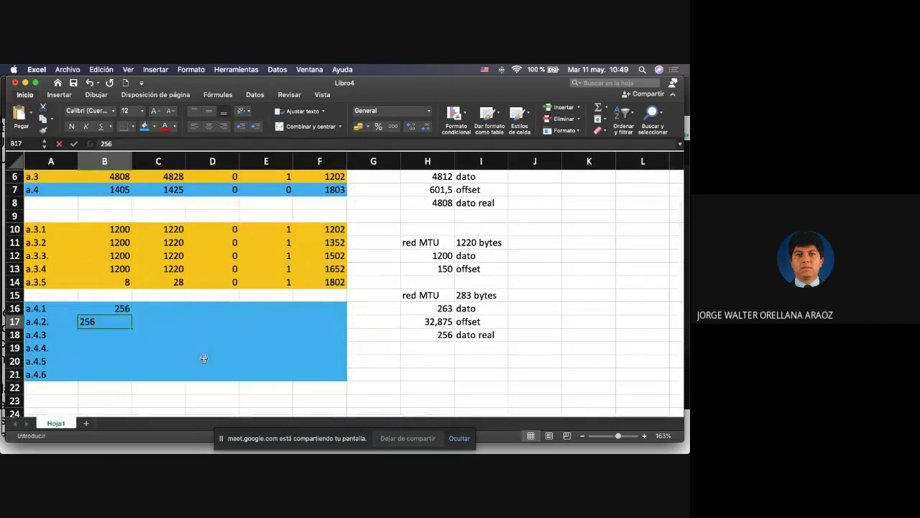
{"action": "key", "text": "Return"}
{"action": "type", "text": "256"}
{"action": "key", "text": "Return"}
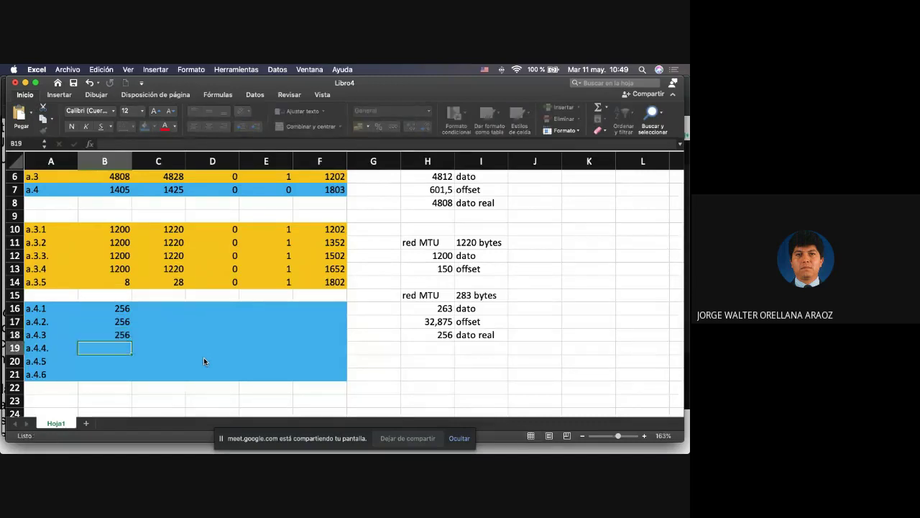
{"action": "type", "text": "256"}
{"action": "key", "text": "Return"}
{"action": "type", "text": "256"}
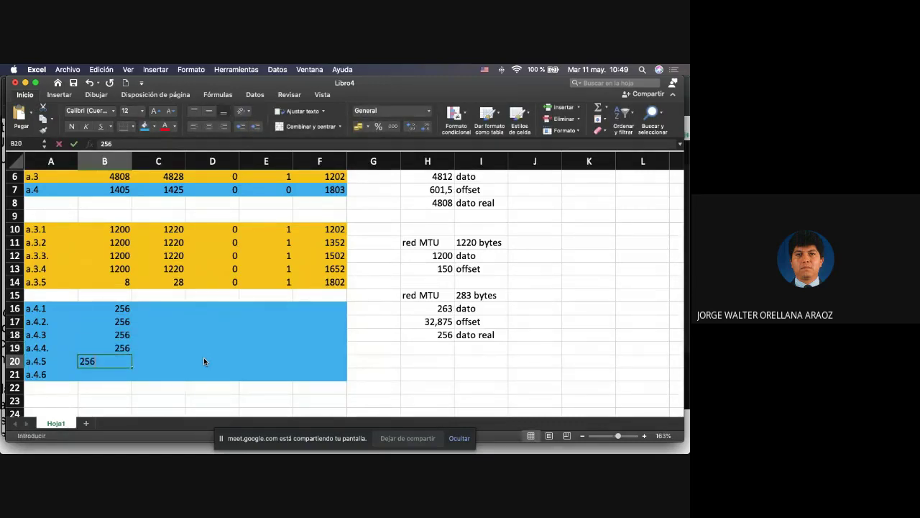
{"action": "key", "text": "Return"}
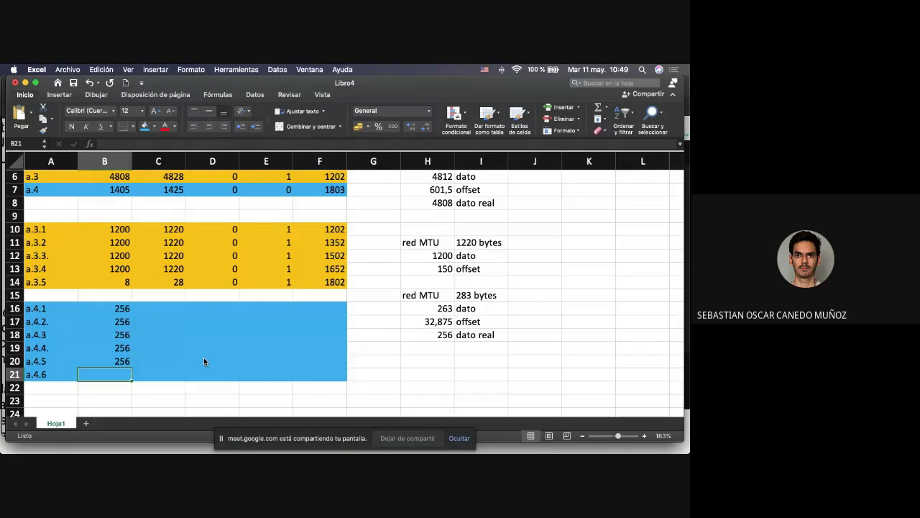
Step: Enter 125 as fragment a.4.6's data size in B21 and check the sum of B16:B21
{"action": "type", "text": "125"}
{"action": "key", "text": "Tab"}
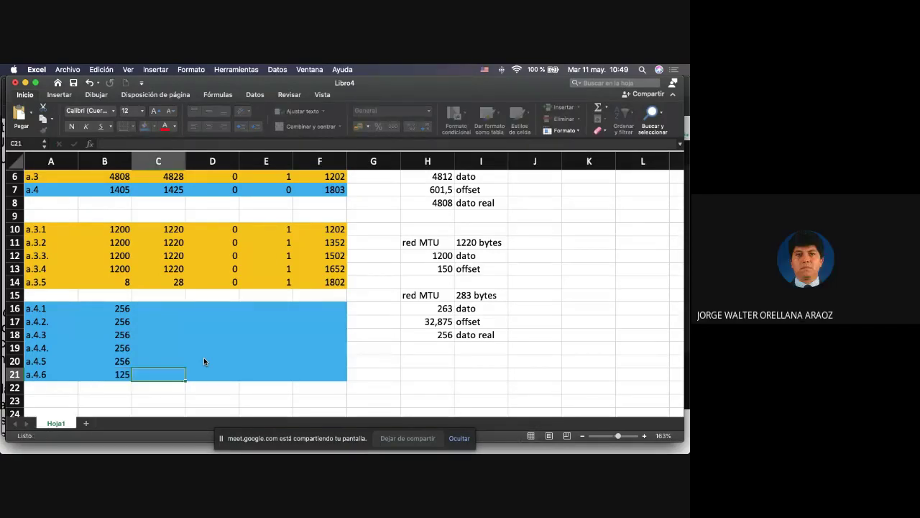
{"action": "key", "text": "Left"}
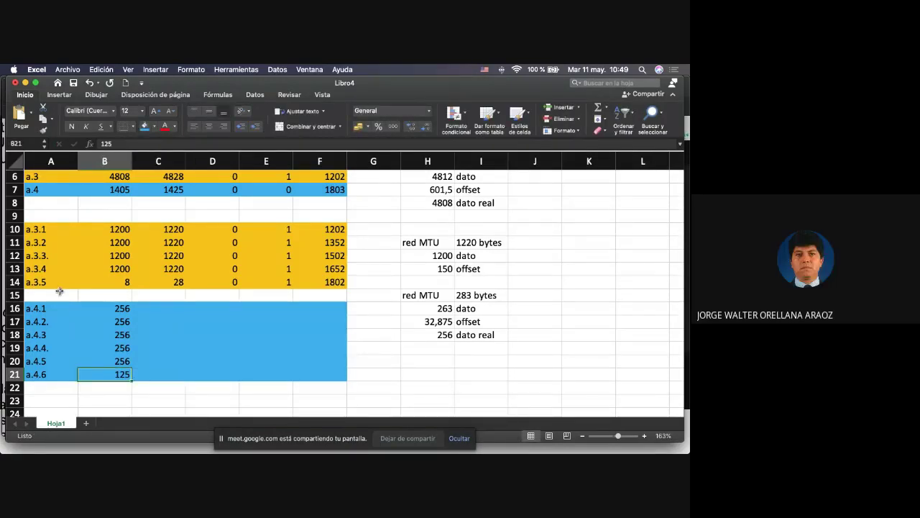
{"action": "left_click_drag", "start_coordinate": [125, 306], "coordinate": [124, 373]}
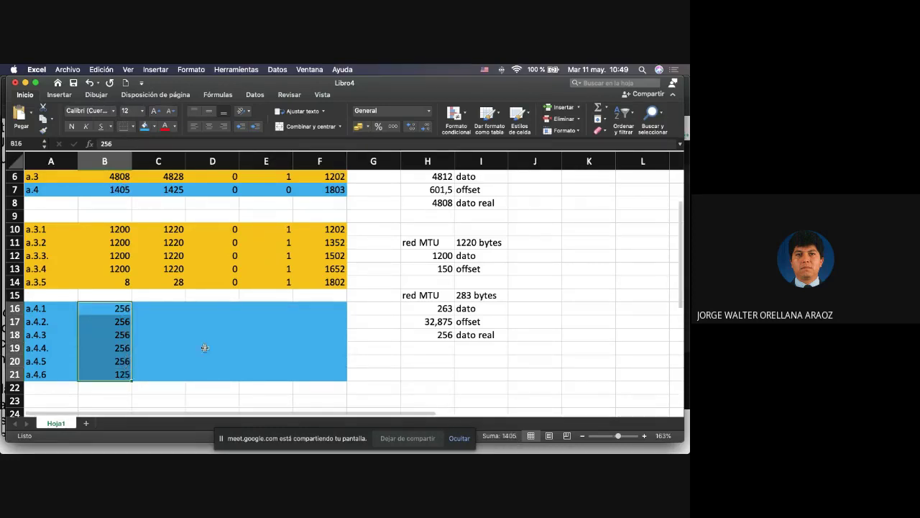
Step: Calculate fragment a.4.1's total length in C16 with the formula +B16+20
{"action": "left_click", "coordinate": [149, 307]}
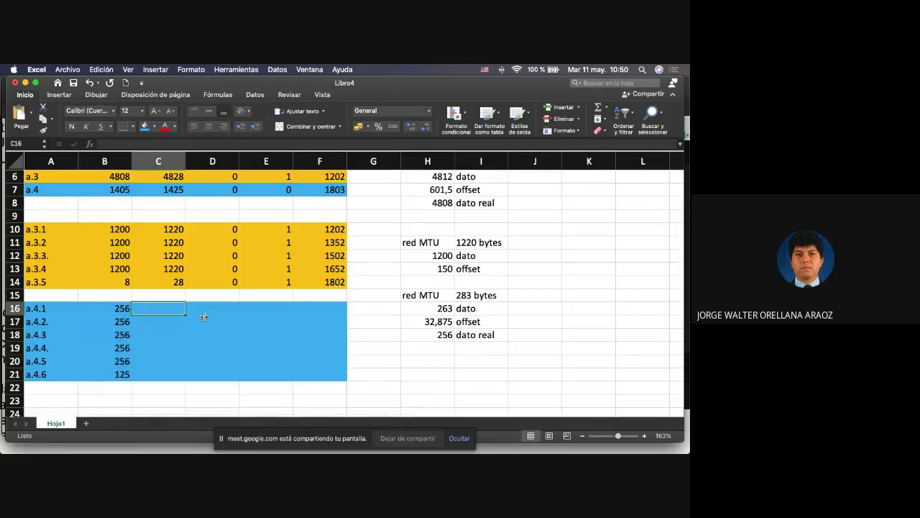
{"action": "type", "text": "+"}
{"action": "key", "text": "Left"}
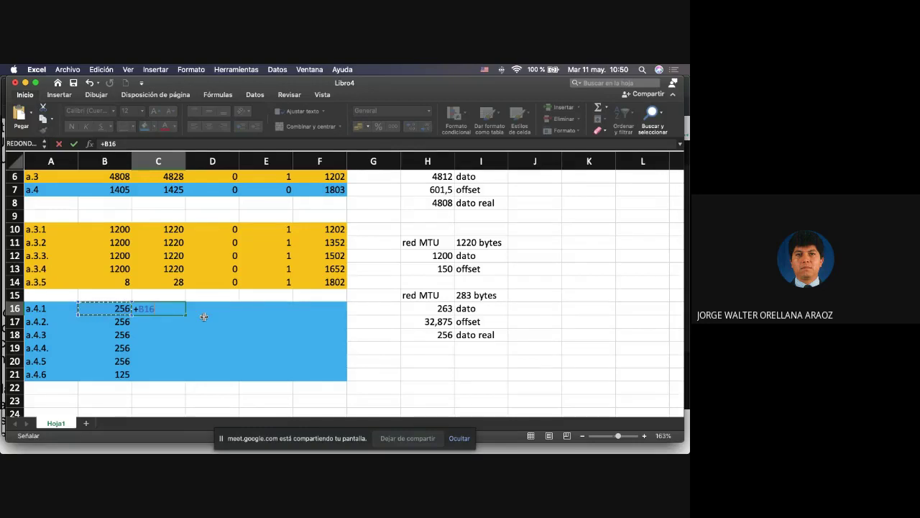
{"action": "type", "text": "+20"}
{"action": "key", "text": "Return"}
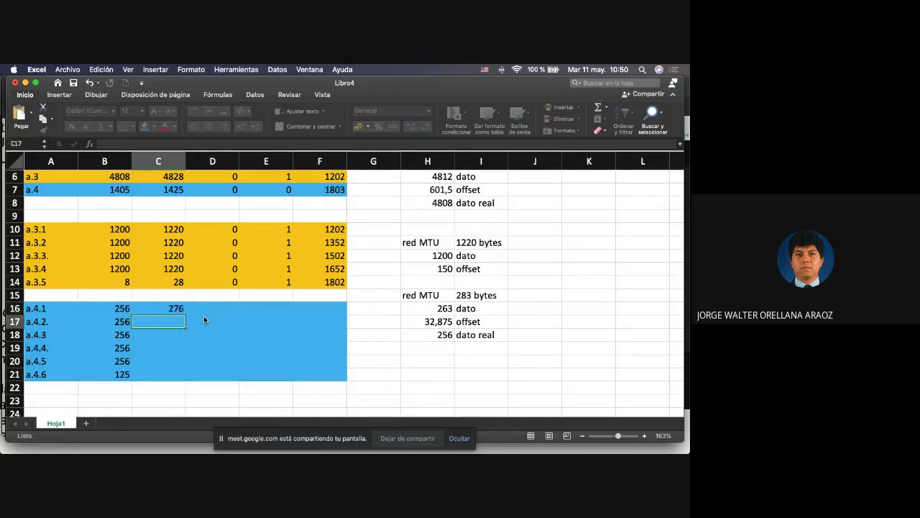
Step: Copy the total-length formula from C16 to C17:C21 for the other a.4 fragments
{"action": "key", "text": "Up"}
{"action": "key", "text": "super+c"}
{"action": "key", "text": "Down"}
{"action": "key", "text": "shift+Down"}
{"action": "key", "text": "shift+Down"}
{"action": "key", "text": "shift+Down"}
{"action": "key", "text": "shift+Down"}
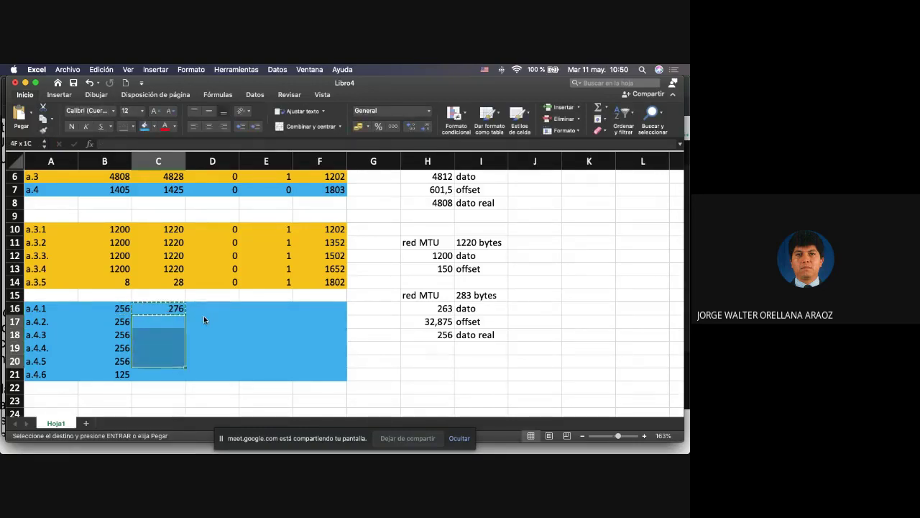
{"action": "key", "text": "super+v"}
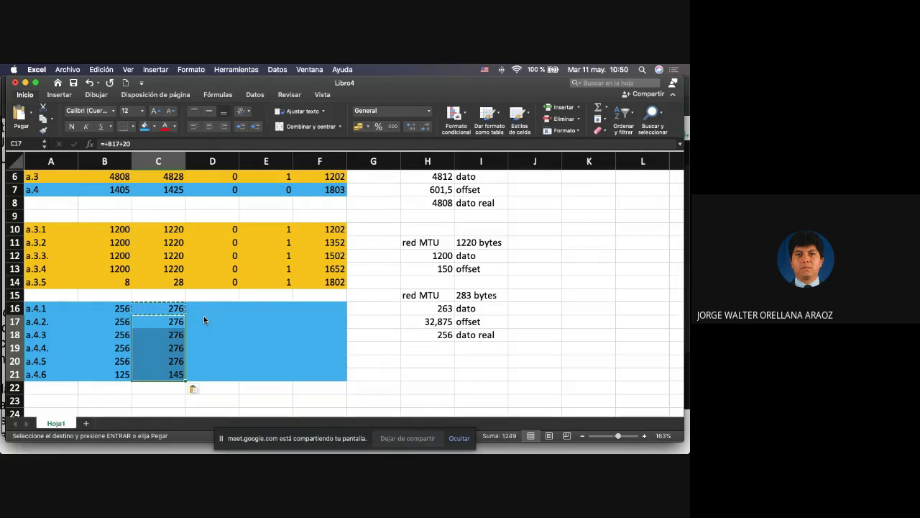
Step: Enter 0 in column D for all six a.4 fragments, D16 to D21
{"action": "left_click", "coordinate": [203, 316]}
{"action": "type", "text": "0"}
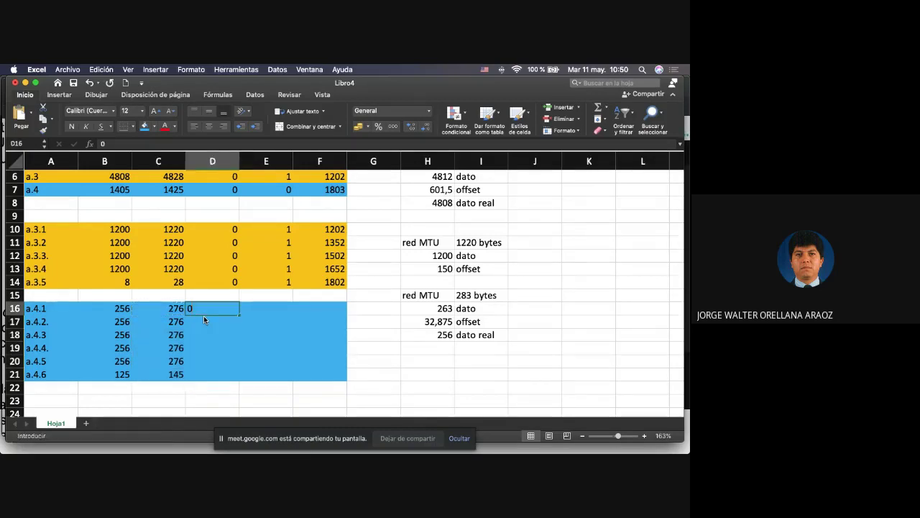
{"action": "key", "text": "Return"}
{"action": "type", "text": "0"}
{"action": "key", "text": "Return"}
{"action": "type", "text": "0"}
{"action": "key", "text": "Return"}
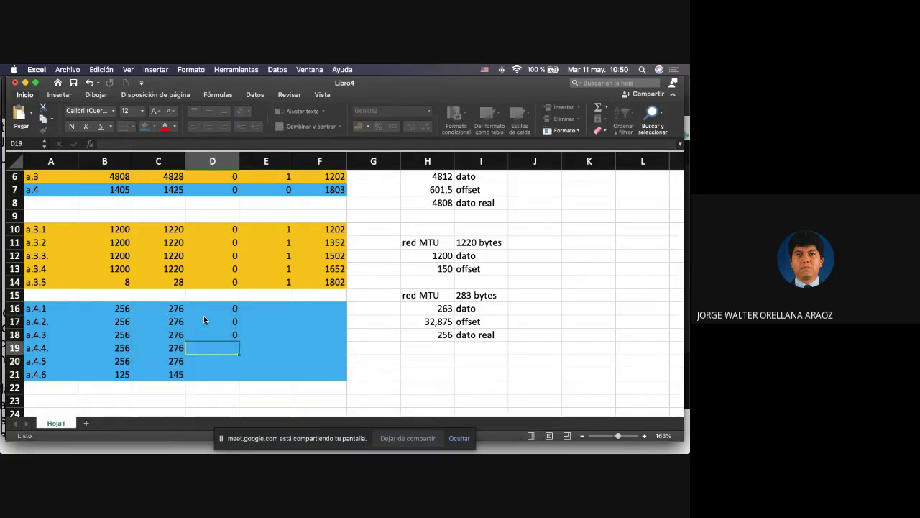
{"action": "type", "text": "0"}
{"action": "key", "text": "Return"}
{"action": "type", "text": "0"}
{"action": "key", "text": "Return"}
{"action": "type", "text": "0"}
{"action": "key", "text": "Right"}
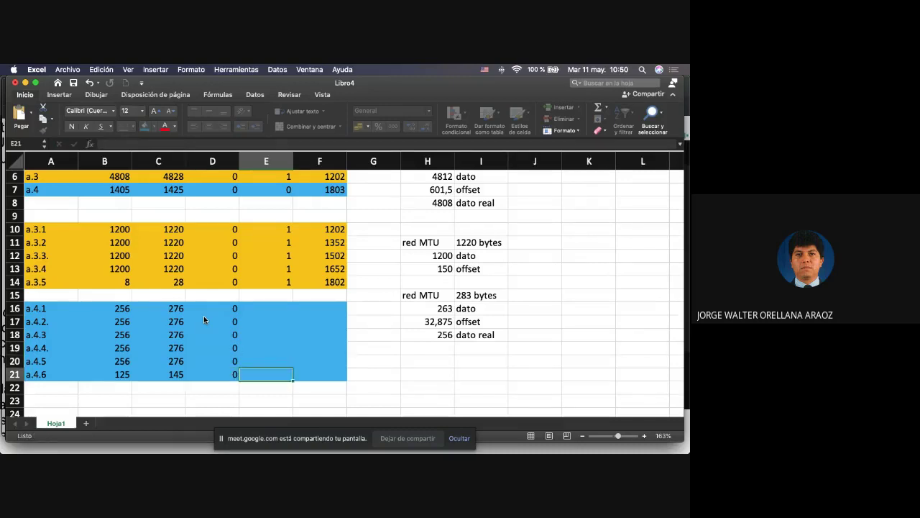
Step: Enter 1 in E16:E20 for the first five a.4 fragments and 0 in E21 for the last one
{"action": "key", "text": "Up"}
{"action": "key", "text": "Up"}
{"action": "key", "text": "Up"}
{"action": "key", "text": "Up"}
{"action": "key", "text": "Up"}
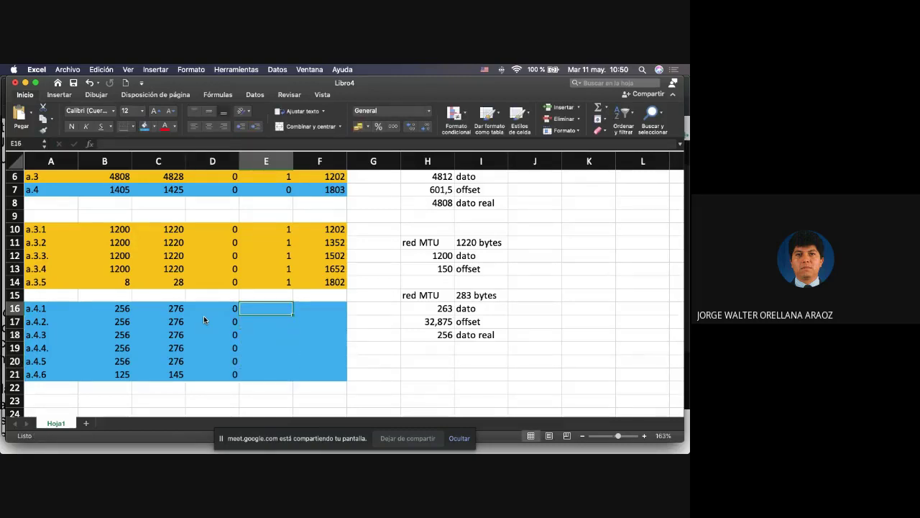
{"action": "type", "text": "1"}
{"action": "key", "text": "Return"}
{"action": "type", "text": "1"}
{"action": "key", "text": "Return"}
{"action": "type", "text": "1"}
{"action": "key", "text": "Return"}
{"action": "type", "text": "1 1"}
{"action": "key", "text": "Return"}
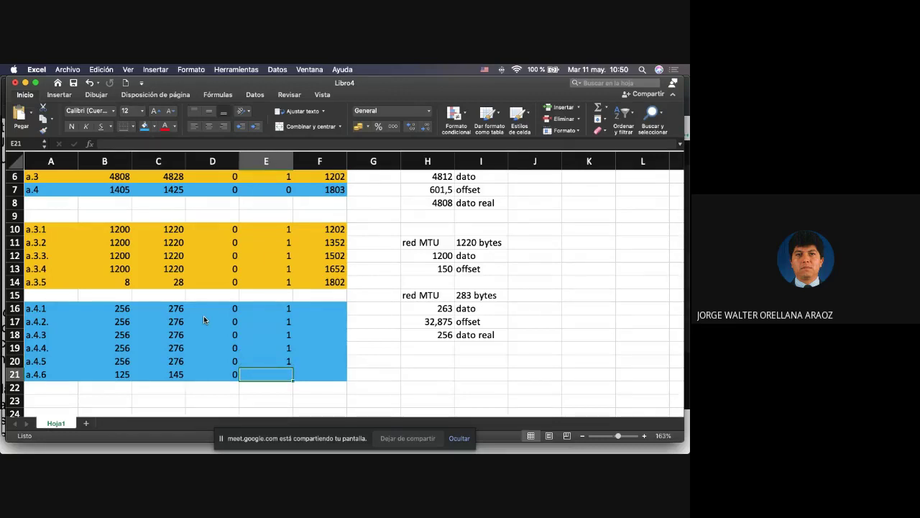
{"action": "type", "text": "0"}
{"action": "key", "text": "Tab"}
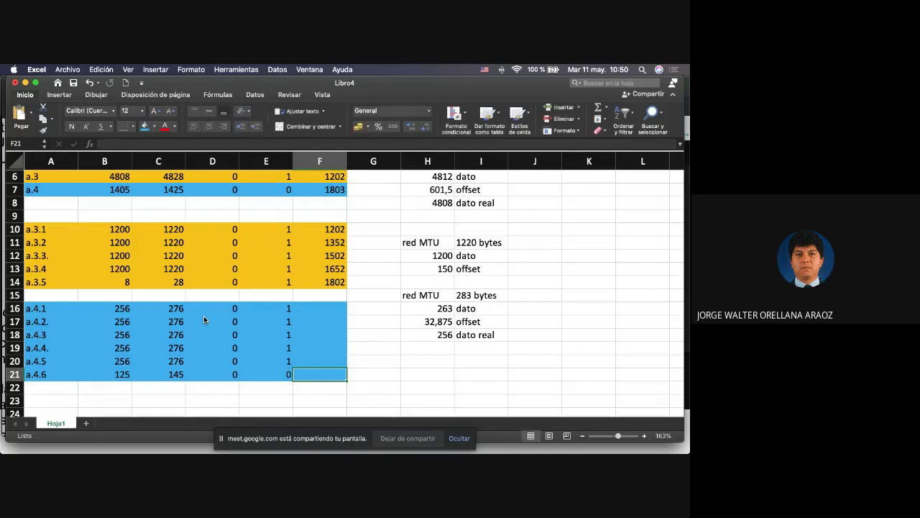
Step: Enter 1803 in F16 as the offset of fragment a.4.1
{"action": "key", "text": "Up"}
{"action": "key", "text": "Up"}
{"action": "key", "text": "Up"}
{"action": "key", "text": "Up"}
{"action": "key", "text": "Up"}
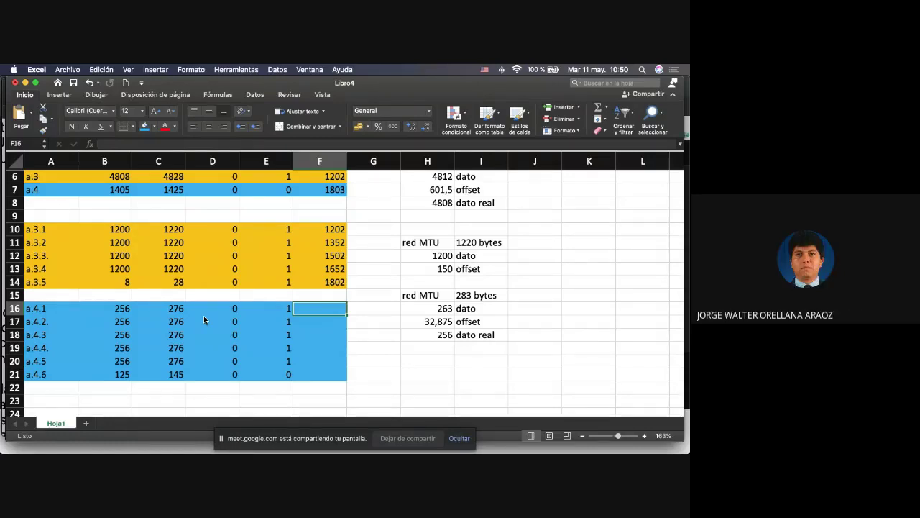
{"action": "type", "text": "1803"}
{"action": "key", "text": "Return"}
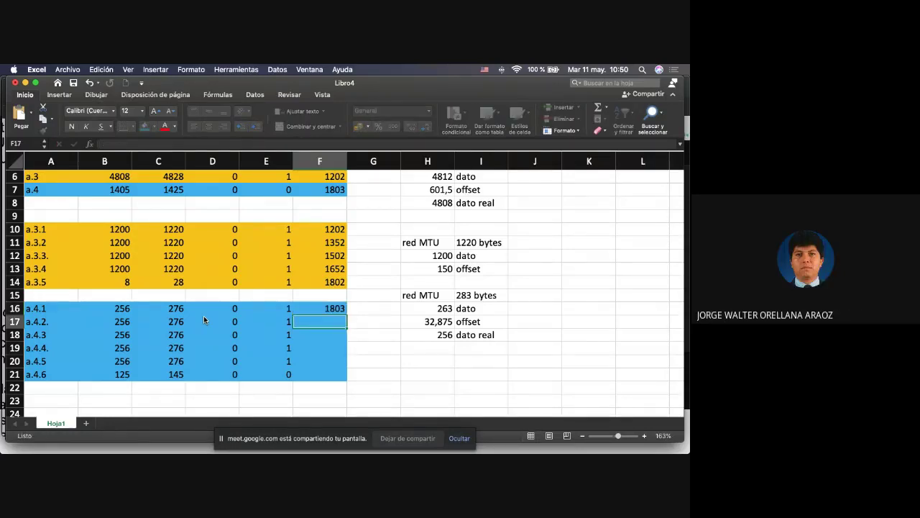
Step: Calculate fragment a.4.2's offset in F17 with the formula +1803+32
{"action": "type", "text": "+1803+"}
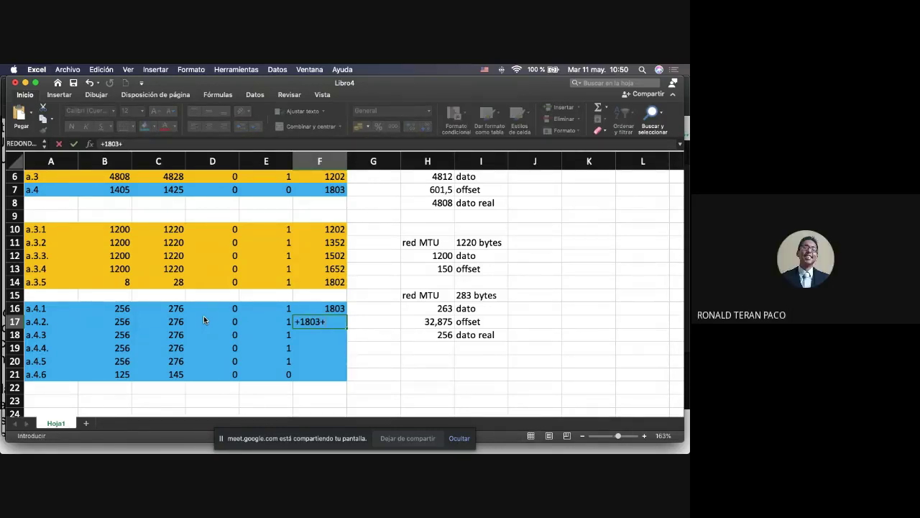
{"action": "type", "text": "32"}
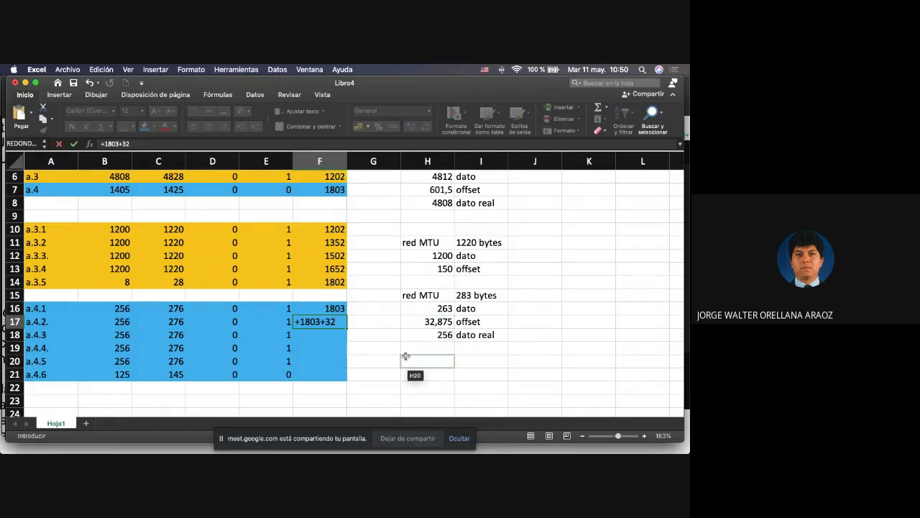
{"action": "key", "text": "Return"}
Step: Try copying the offset formula from F17 into F18 for fragment a.4.3
{"action": "key", "text": "Up"}
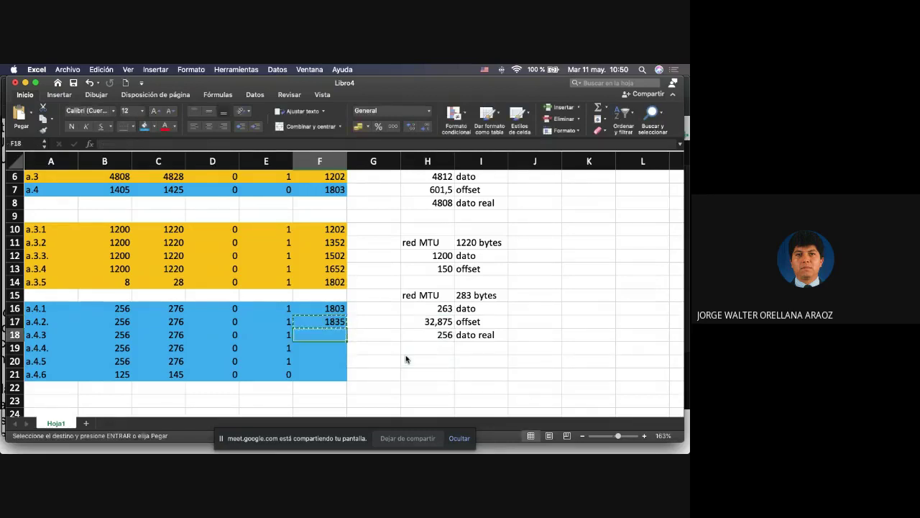
{"action": "key", "text": "super+c"}
{"action": "key", "text": "Down"}
{"action": "key", "text": "super+v"}
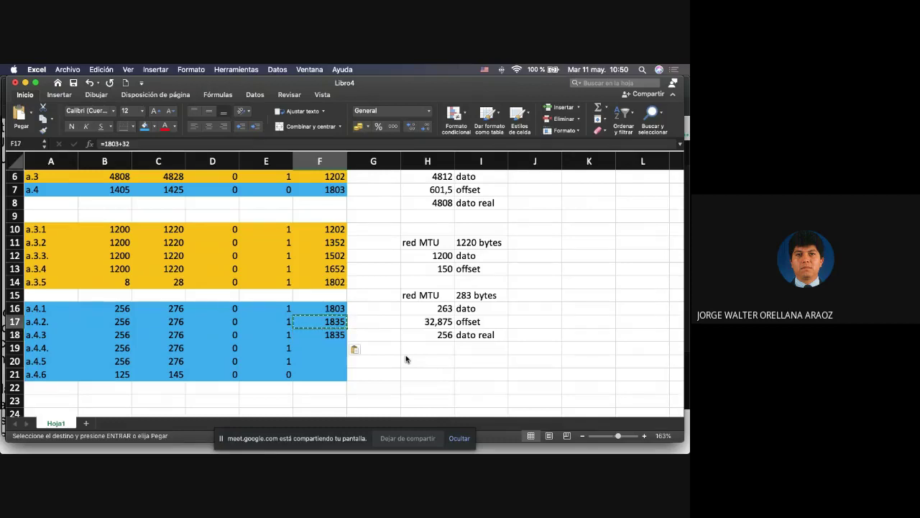
Step: Calculate the offsets of a.4.3 and a.4.4 with the formulas +F17+32 in F18 and +F18+32 in F19
{"action": "type", "text": "+"}
{"action": "key", "text": "Up"}
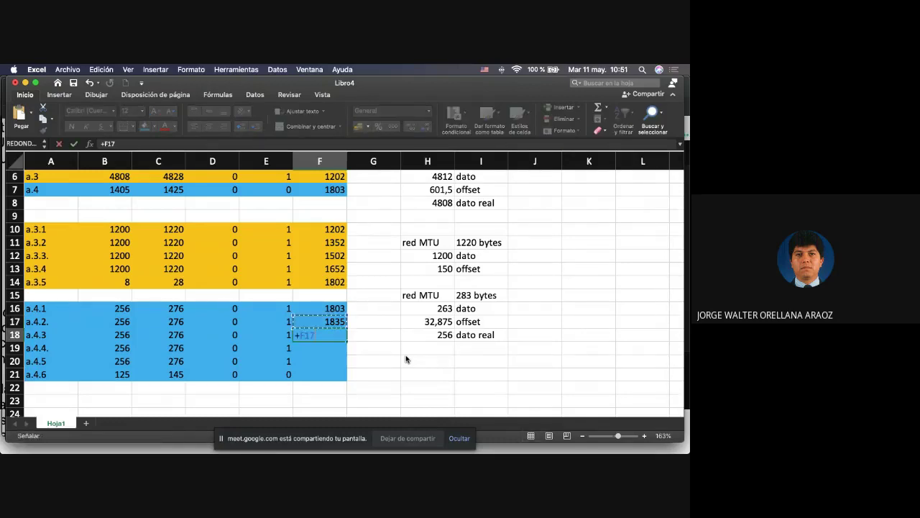
{"action": "type", "text": "+32"}
{"action": "key", "text": "Return"}
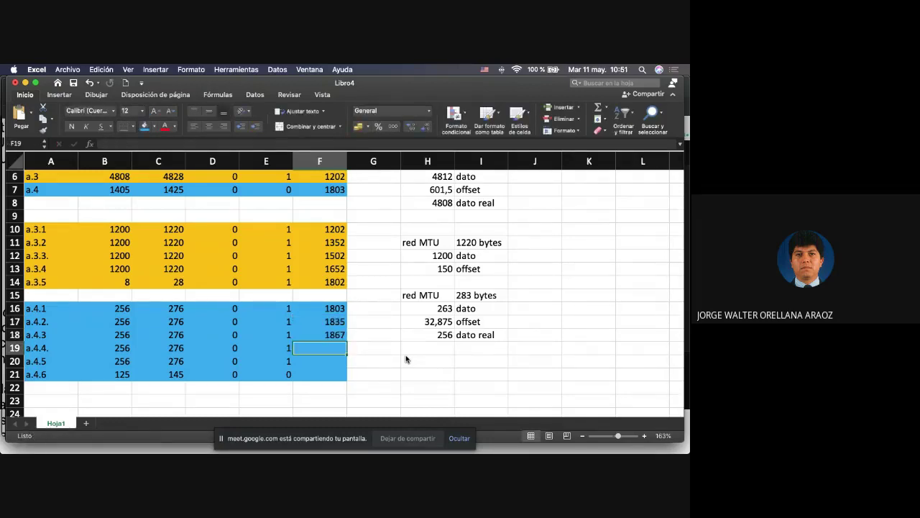
{"action": "type", "text": "+"}
{"action": "key", "text": "Up"}
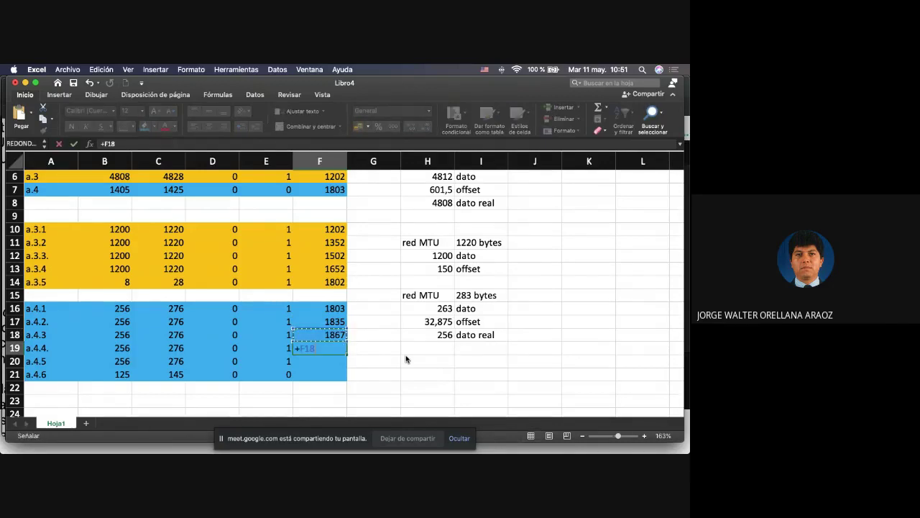
{"action": "type", "text": "+32"}
{"action": "key", "text": "Return"}
Step: Calculate the offsets of a.4.5 and a.4.6 with the formulas +F19+32 in F20 and +F20+32 in F21
{"action": "type", "text": "+"}
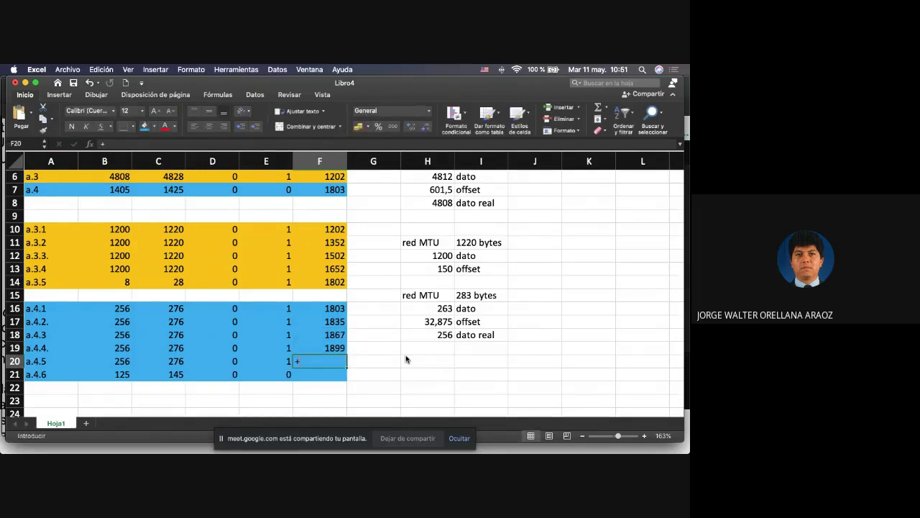
{"action": "key", "text": "Up"}
{"action": "type", "text": "+32"}
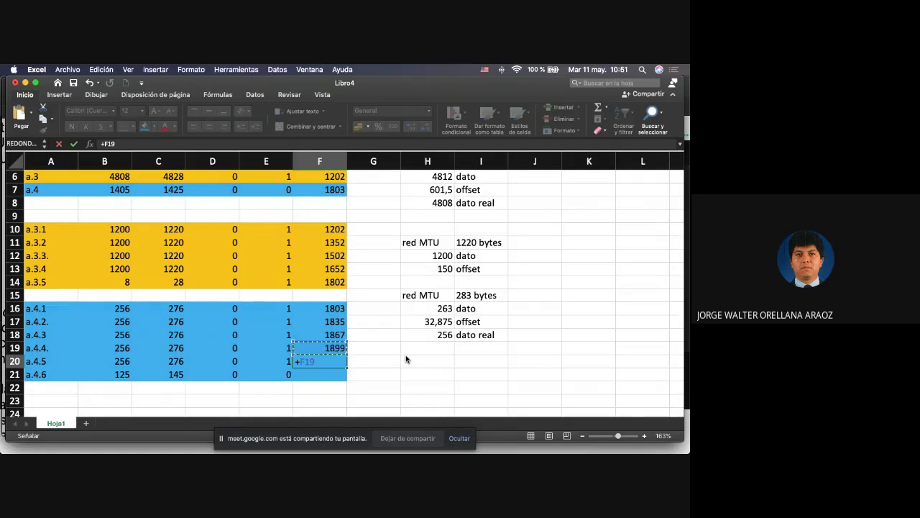
{"action": "key", "text": "Return"}
{"action": "type", "text": "+"}
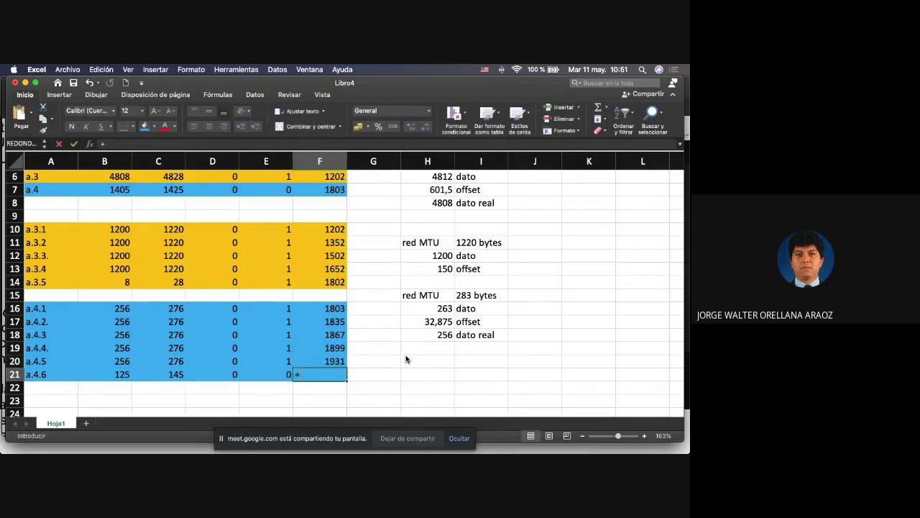
{"action": "key", "text": "Up"}
{"action": "type", "text": "+32"}
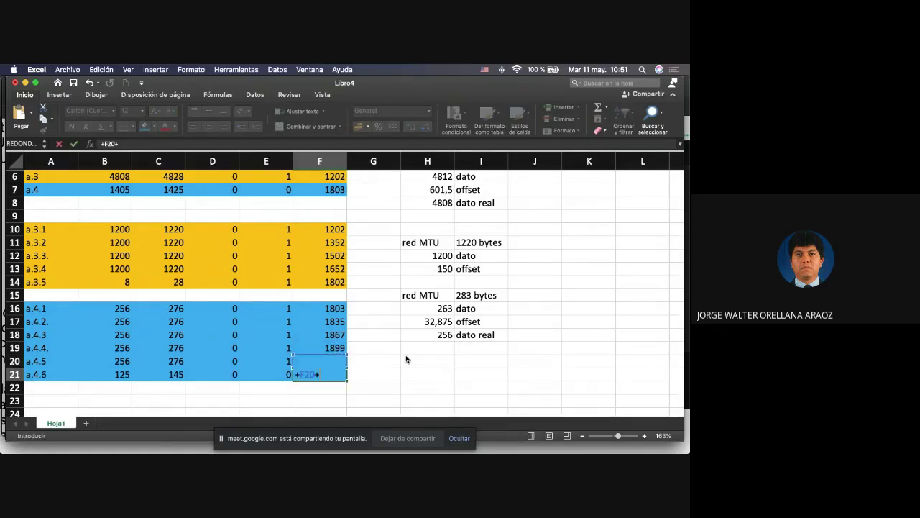
{"action": "key", "text": "Return"}
{"action": "key", "text": "Up"}
{"action": "key", "text": "Up"}
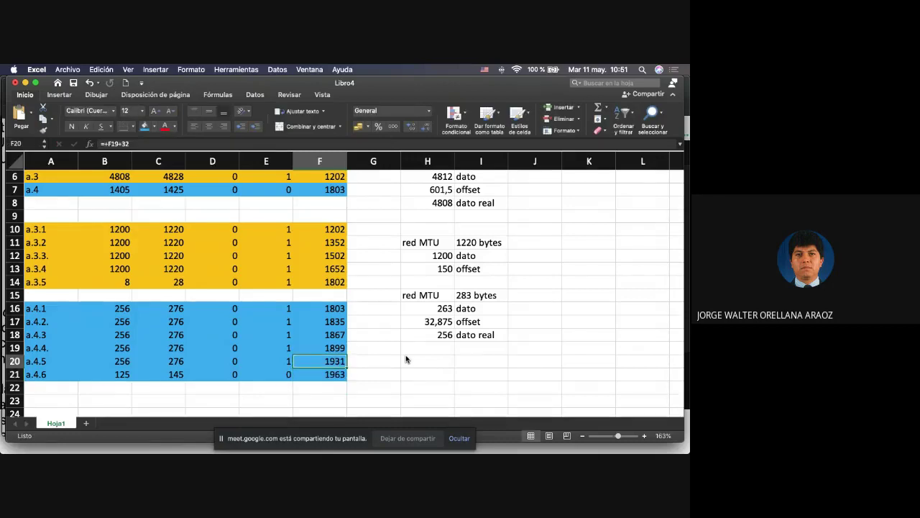
Step: Review a.4's offset in F7 and the list of its fragments, a.4.1 to a.4.6, in A16:A21
{"action": "left_click", "coordinate": [338, 192]}
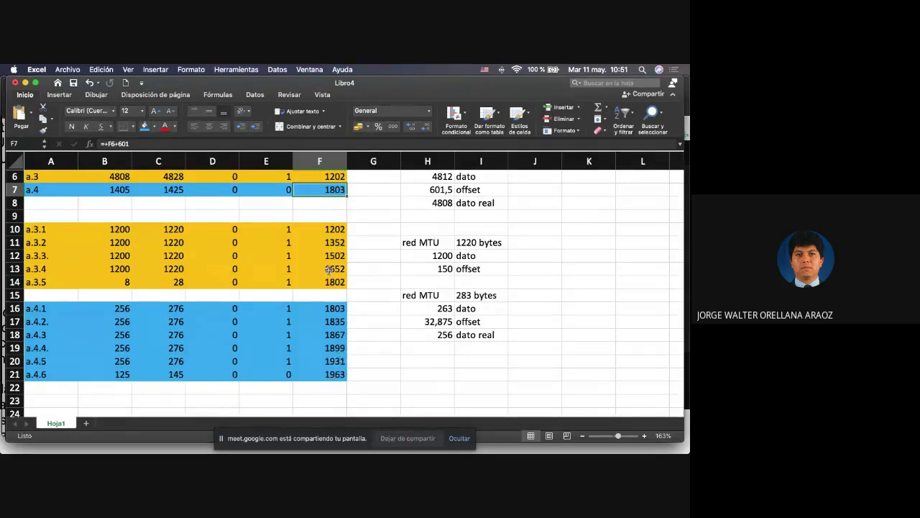
{"action": "scroll", "coordinate": [329, 269], "scroll_direction": "up", "scroll_amount": 3}
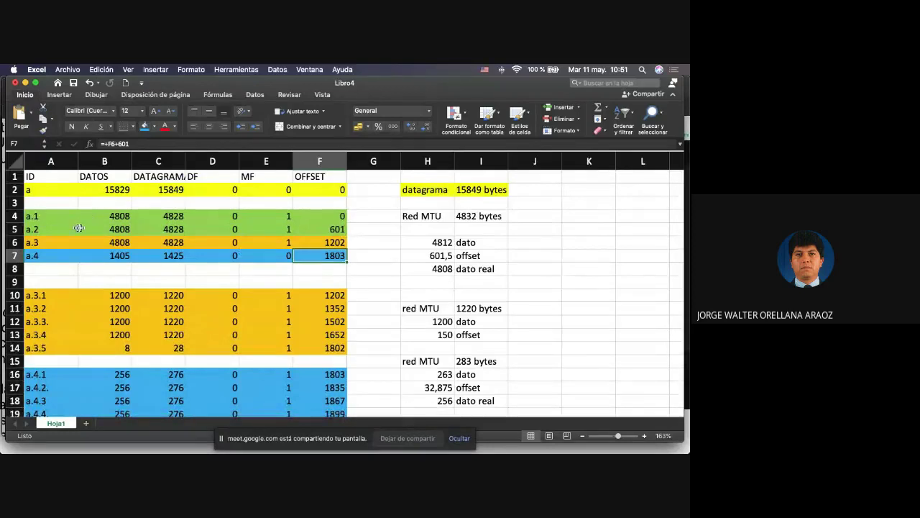
{"action": "left_click_drag", "start_coordinate": [46, 293], "coordinate": [48, 390]}
{"action": "scroll", "coordinate": [49, 350], "scroll_direction": "down", "scroll_amount": 3}
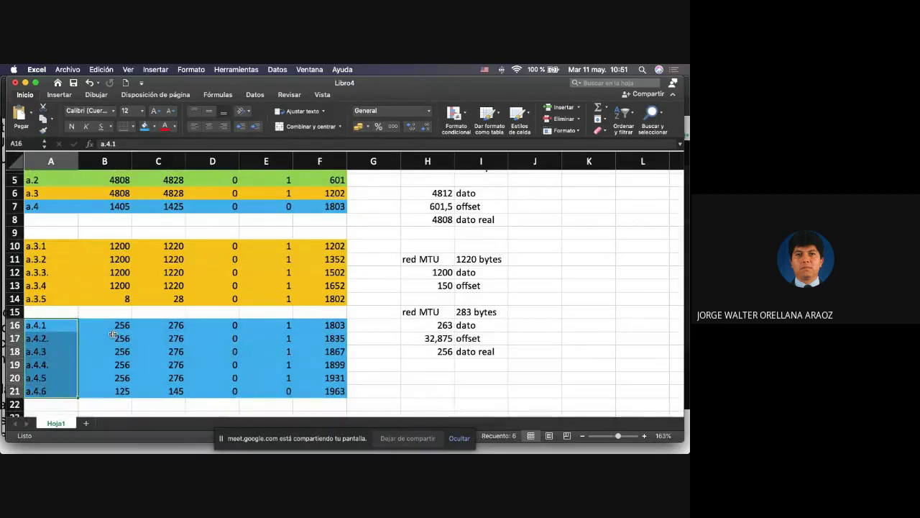
{"action": "scroll", "coordinate": [113, 334], "scroll_direction": "down", "scroll_amount": 2}
{"action": "scroll", "coordinate": [113, 334], "scroll_direction": "up", "scroll_amount": 2}
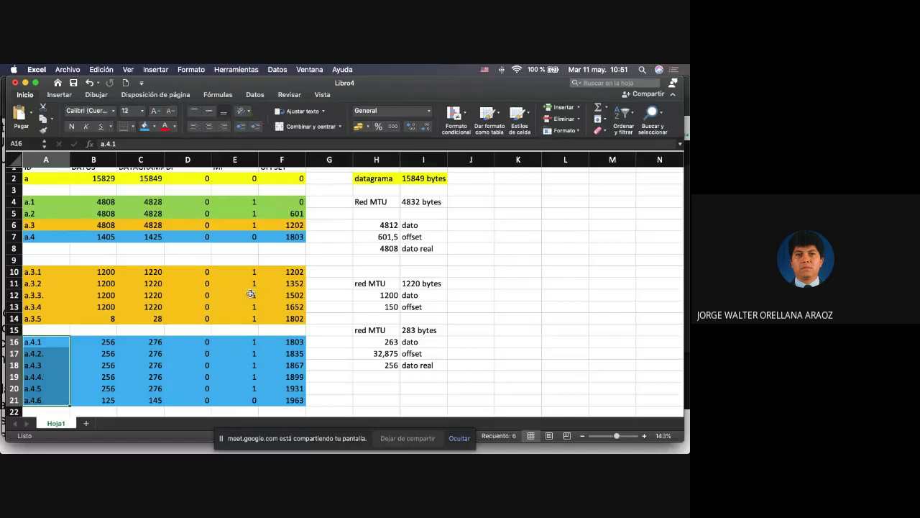
Step: Examine the last fragment's MF flag in E21 and follow the offsets of all fragments through F4:F21
{"action": "left_click", "coordinate": [255, 400]}
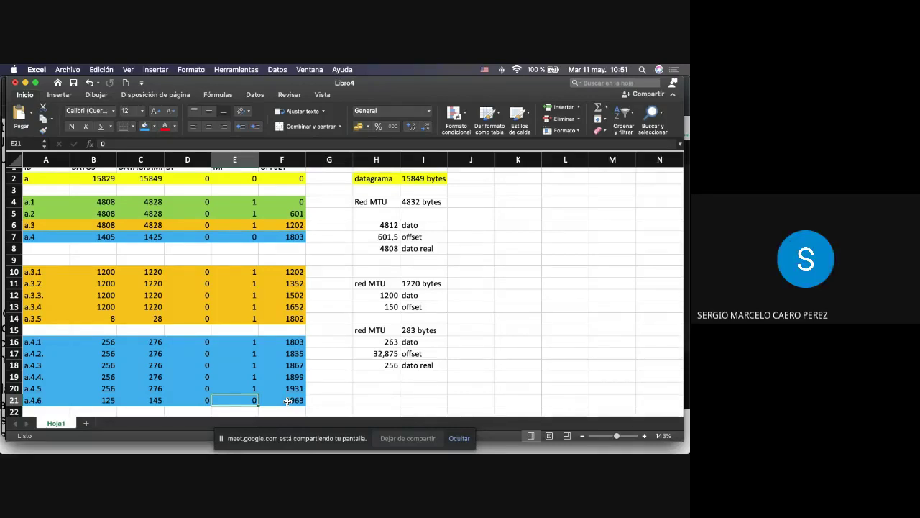
{"action": "left_click", "coordinate": [297, 202]}
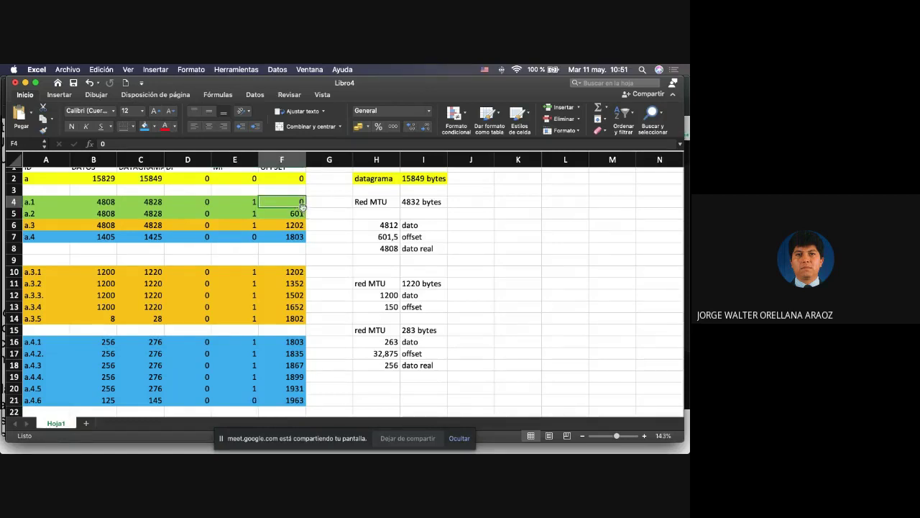
{"action": "left_click", "coordinate": [297, 273]}
{"action": "left_click_drag", "start_coordinate": [298, 273], "coordinate": [296, 388]}
{"action": "left_click", "coordinate": [298, 214]}
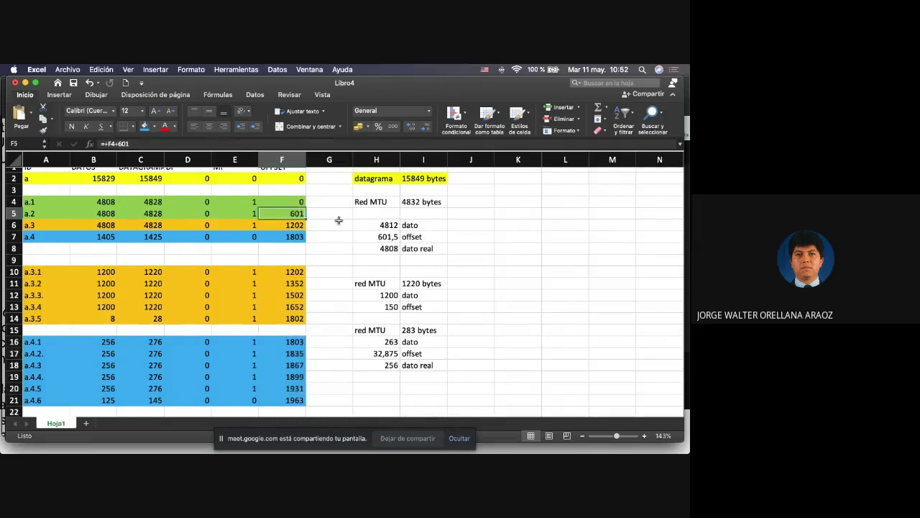
{"action": "left_click", "coordinate": [298, 271]}
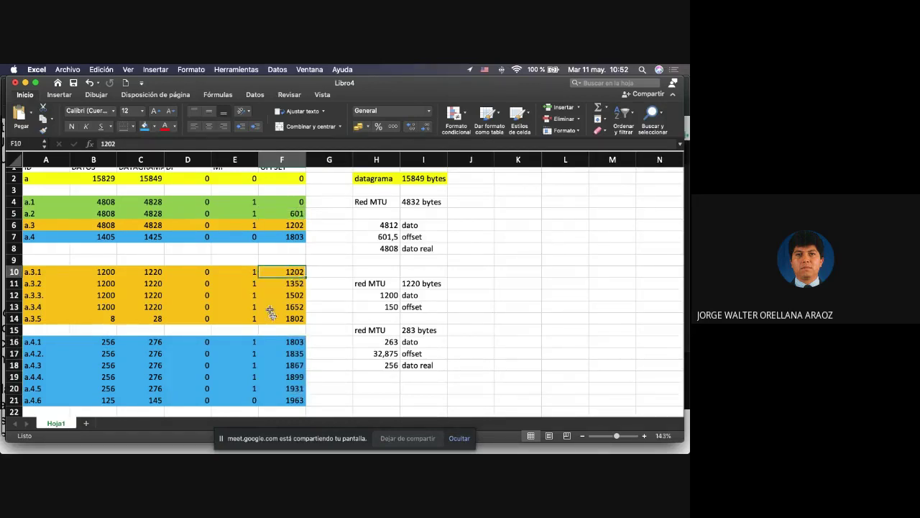
{"action": "left_click", "coordinate": [286, 343]}
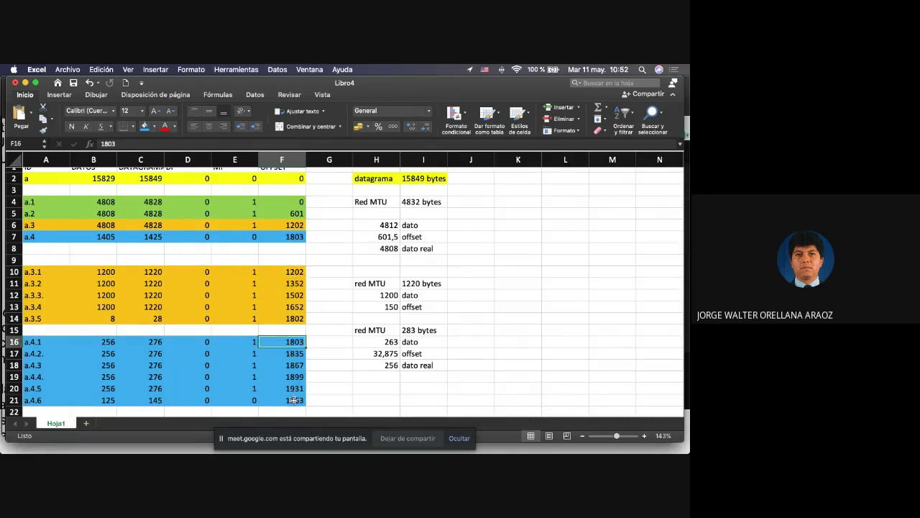
{"action": "left_click_drag", "start_coordinate": [300, 401], "coordinate": [303, 201]}
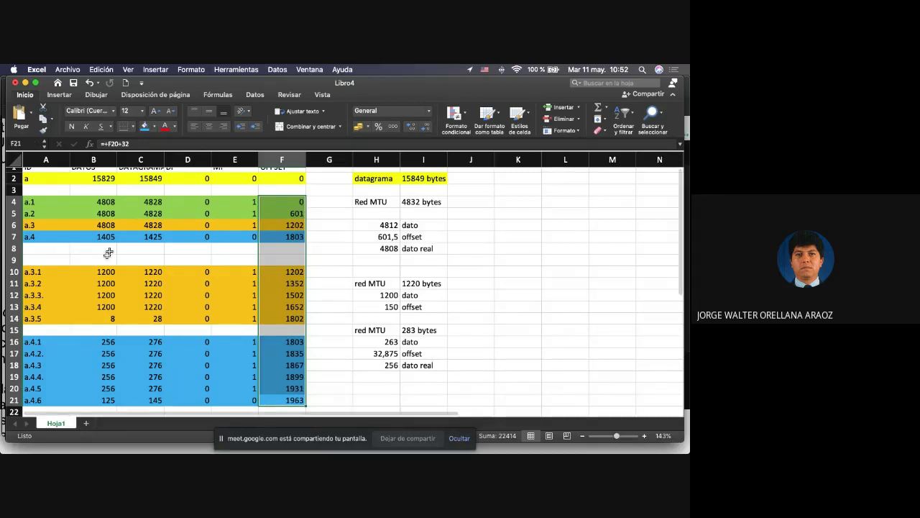
Step: Select the data sizes of the final fragments, B10:B21 together with B4 and B5, to check their sum
{"action": "scroll", "coordinate": [195, 359], "scroll_direction": "down", "scroll_amount": 1}
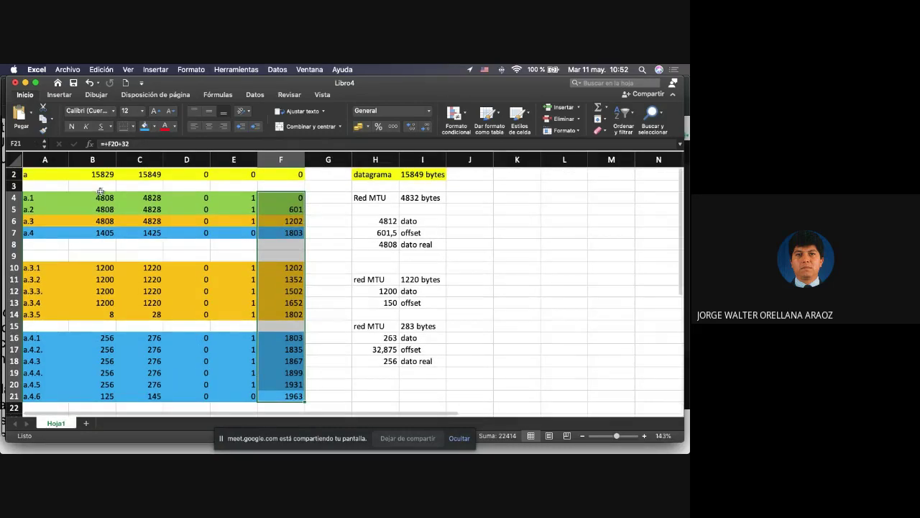
{"action": "left_click_drag", "start_coordinate": [99, 194], "coordinate": [94, 328]}
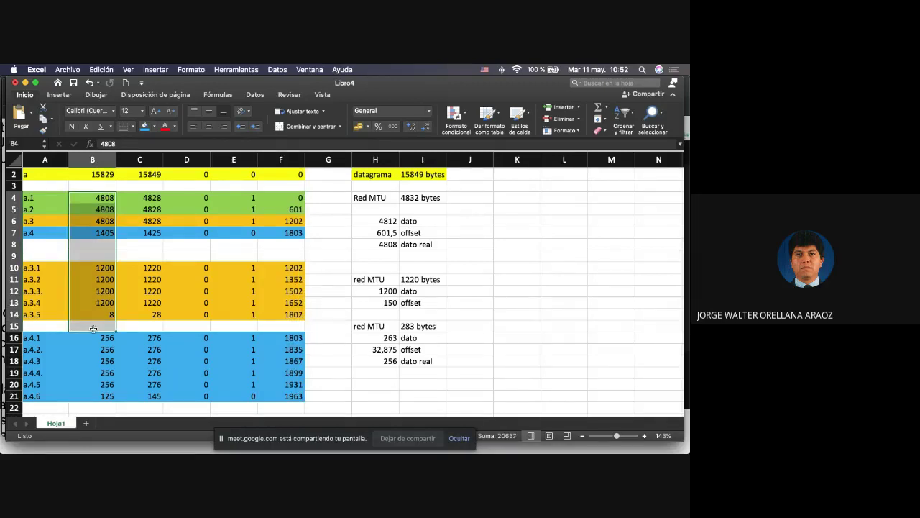
{"action": "left_click", "coordinate": [130, 259]}
{"action": "left_click_drag", "start_coordinate": [107, 267], "coordinate": [109, 396]}
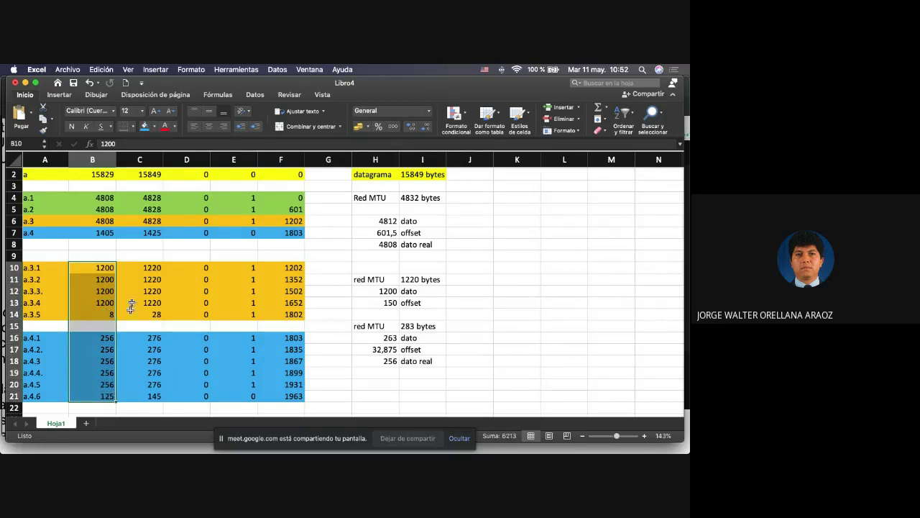
{"action": "left_click", "coordinate": [106, 199], "text": "super"}
{"action": "left_click", "coordinate": [106, 208], "text": "super"}
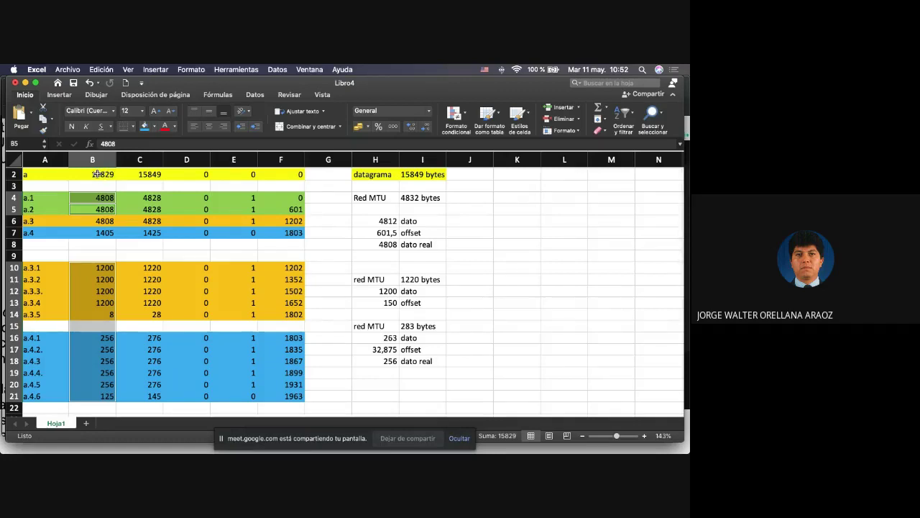
Step: Compare the sum of the selected fragment data with datagram a's data size in B2 and review the whole table
{"action": "scroll", "coordinate": [104, 216], "scroll_direction": "up", "scroll_amount": 1}
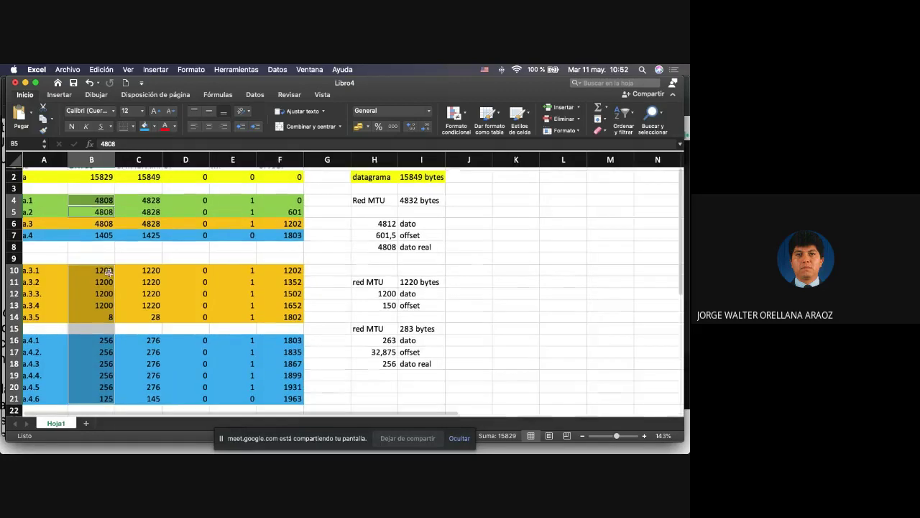
{"action": "scroll", "coordinate": [143, 316], "scroll_direction": "left", "scroll_amount": 1}
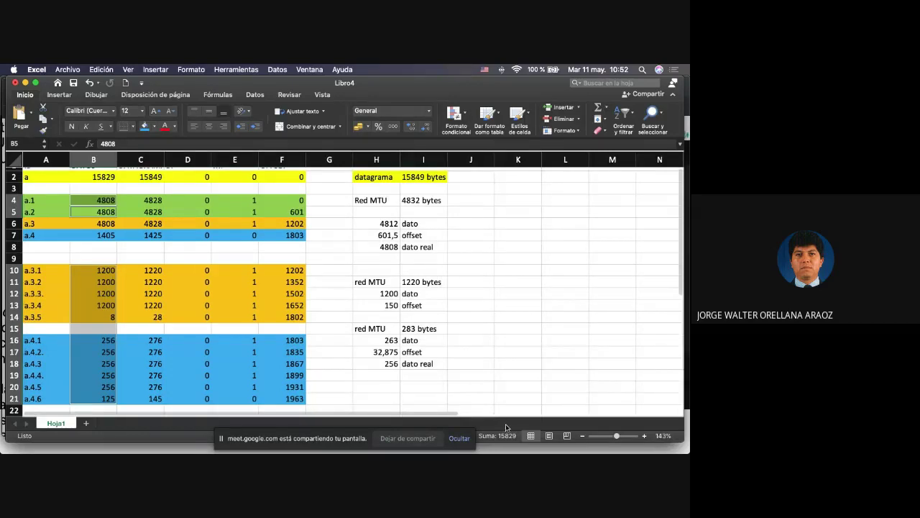
{"action": "scroll", "coordinate": [506, 427], "scroll_direction": "up", "scroll_amount": 2}
{"action": "scroll", "coordinate": [505, 424], "scroll_direction": "up", "scroll_amount": 5}
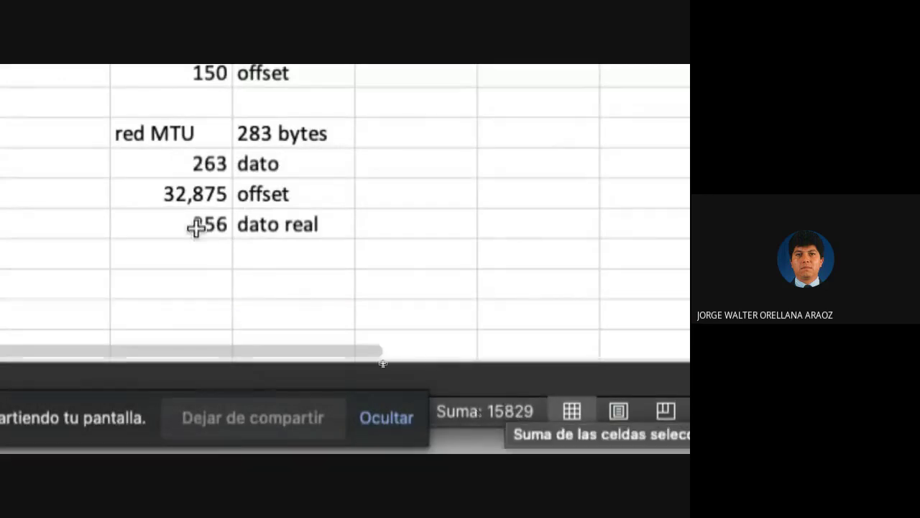
{"action": "scroll", "coordinate": [24, 140], "scroll_direction": "down", "scroll_amount": 5}
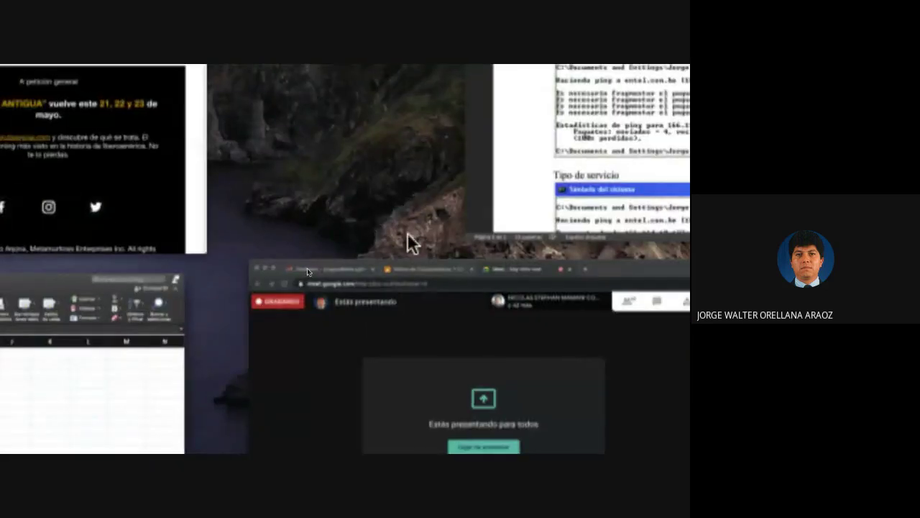
{"action": "scroll", "coordinate": [408, 242], "scroll_direction": "up", "scroll_amount": 5}
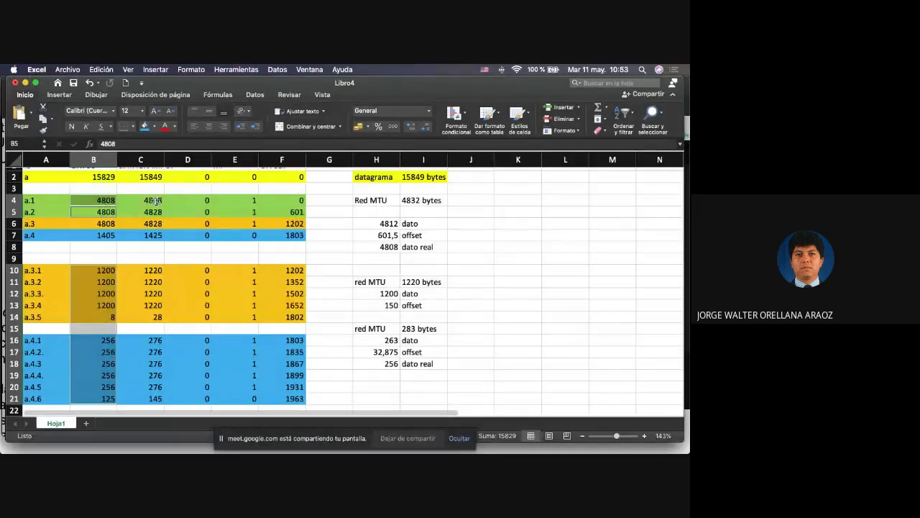
{"action": "scroll", "coordinate": [152, 263], "scroll_direction": "up", "scroll_amount": 1}
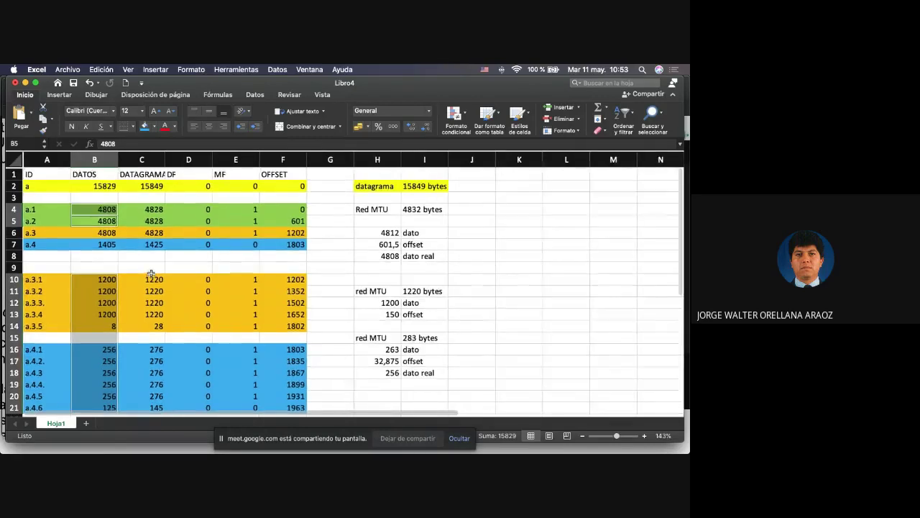
{"action": "left_click", "coordinate": [58, 220]}
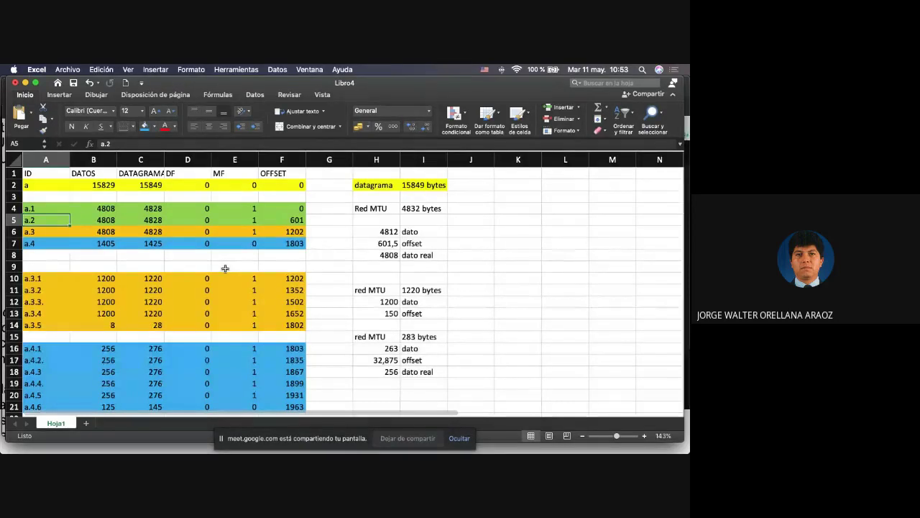
Step: Switch to Redes de Computadoras.pdf in Preview and highlight Hyperchannel's MTU value in the link-protocol table
{"action": "key", "text": "ctrl+Up"}
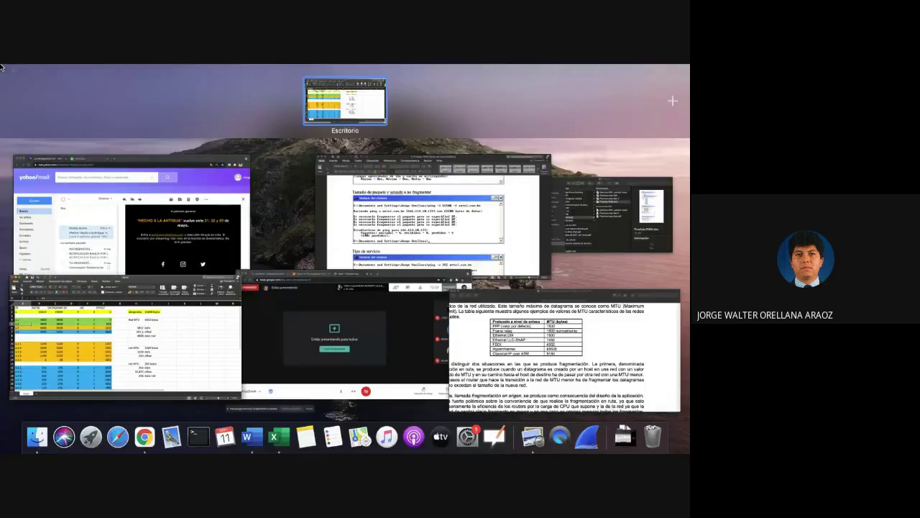
{"action": "left_click", "coordinate": [496, 324]}
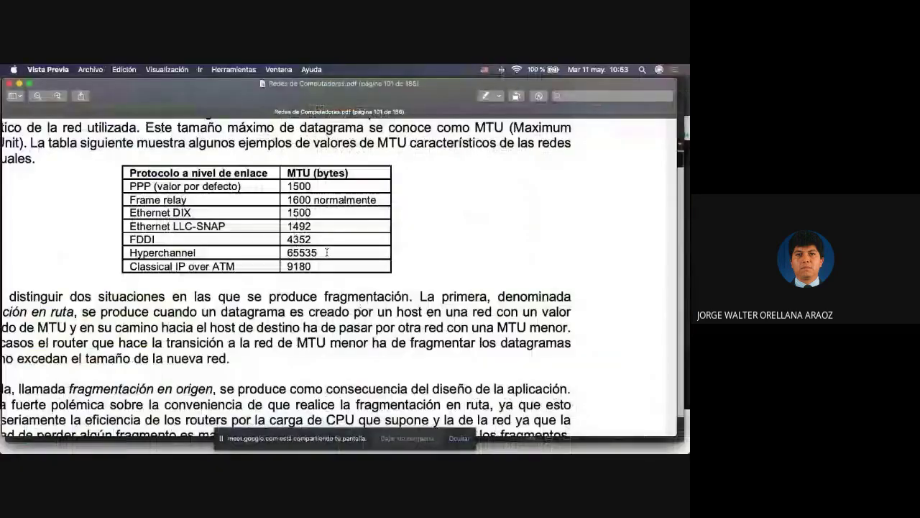
{"action": "left_click_drag", "start_coordinate": [327, 252], "coordinate": [137, 252]}
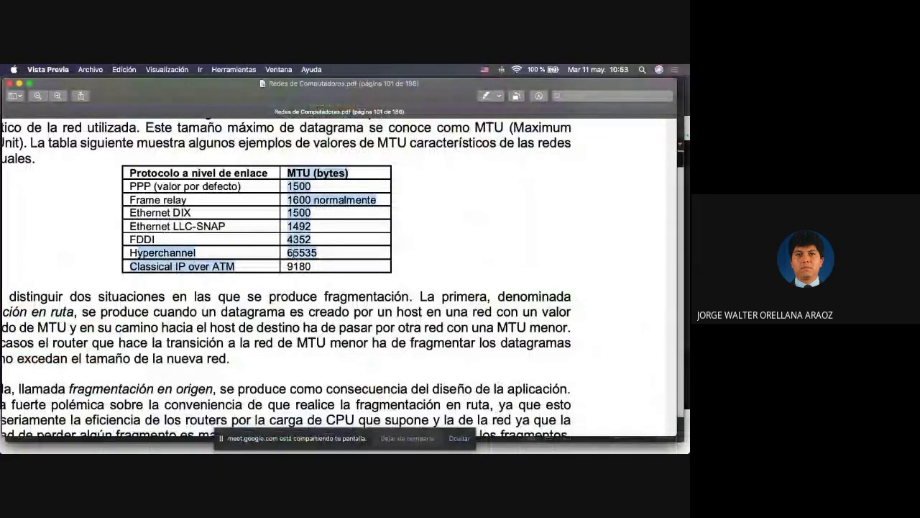
{"action": "left_click", "coordinate": [286, 253]}
{"action": "left_click_drag", "start_coordinate": [286, 252], "coordinate": [327, 253]}
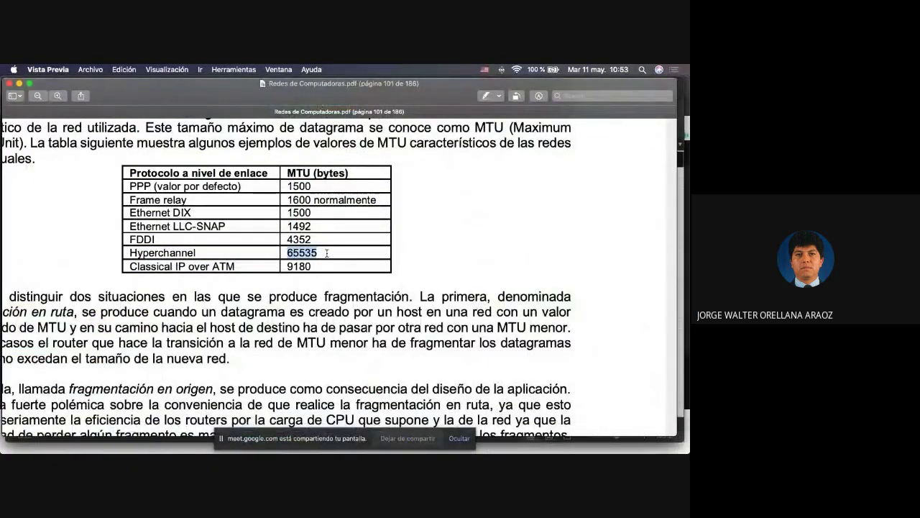
Step: Examine the IP header diagram on page 99 and return to the MTU table in section 5.4.2, Fragmentación
{"action": "scroll", "coordinate": [327, 252], "scroll_direction": "up", "scroll_amount": 15}
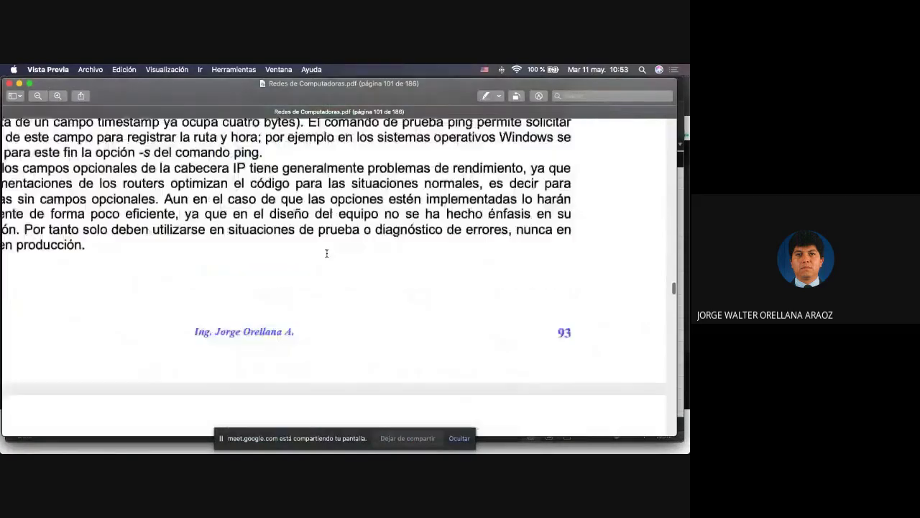
{"action": "scroll", "coordinate": [327, 253], "scroll_direction": "up", "scroll_amount": 15}
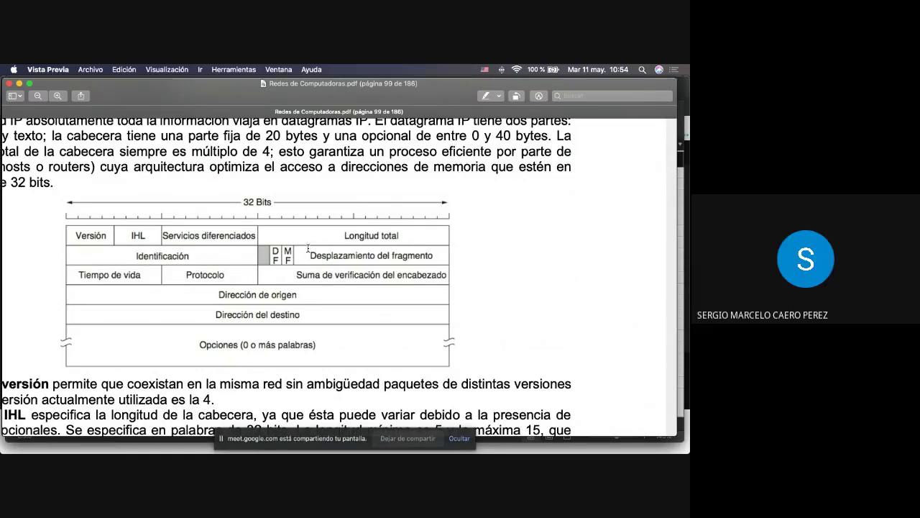
{"action": "scroll", "coordinate": [308, 248], "scroll_direction": "down", "scroll_amount": 10}
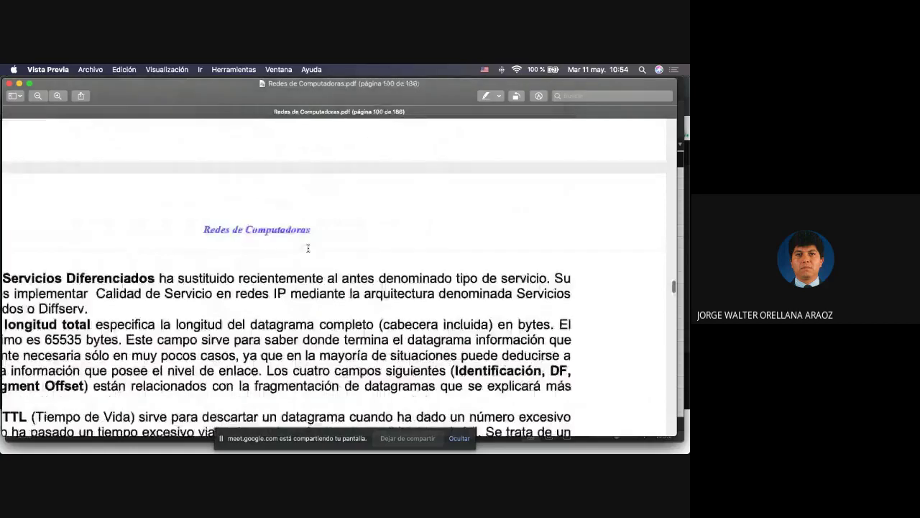
{"action": "scroll", "coordinate": [307, 248], "scroll_direction": "down", "scroll_amount": 10}
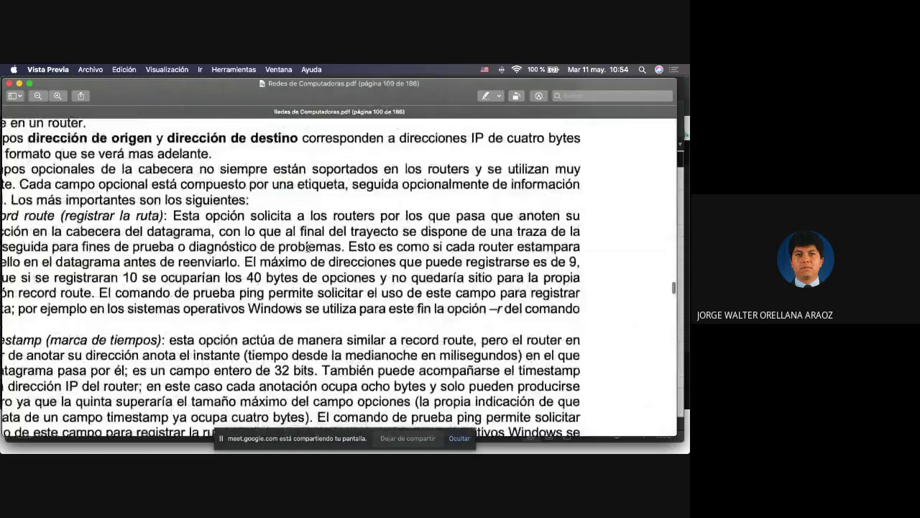
{"action": "scroll", "coordinate": [308, 248], "scroll_direction": "down", "scroll_amount": 10}
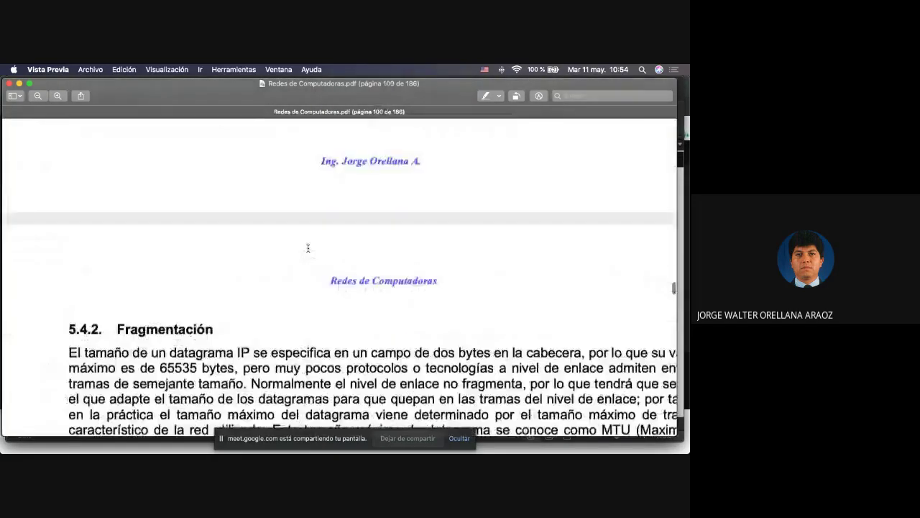
{"action": "scroll", "coordinate": [307, 248], "scroll_direction": "down", "scroll_amount": 6}
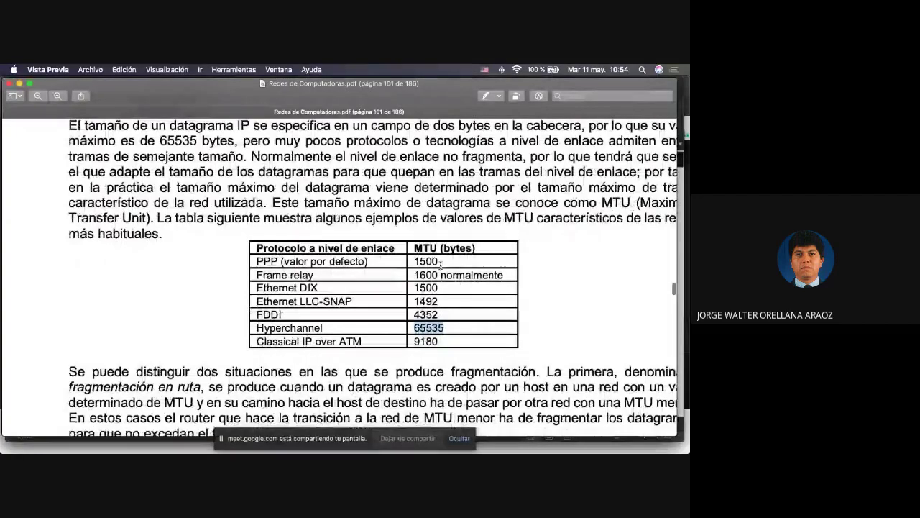
Step: Highlight the MTU values of PPP and Ethernet DIX in the table to compare them
{"action": "double_click", "coordinate": [430, 262]}
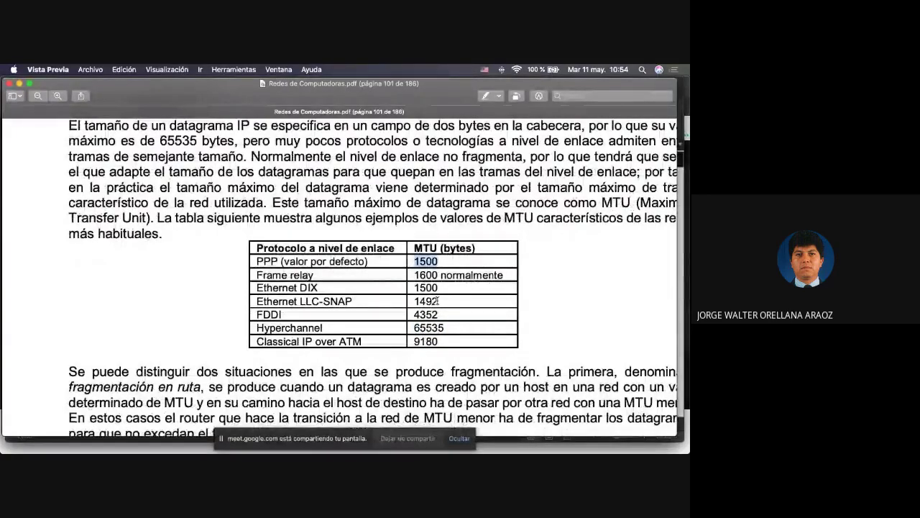
{"action": "triple_click", "coordinate": [440, 288]}
{"action": "left_click", "coordinate": [443, 287]}
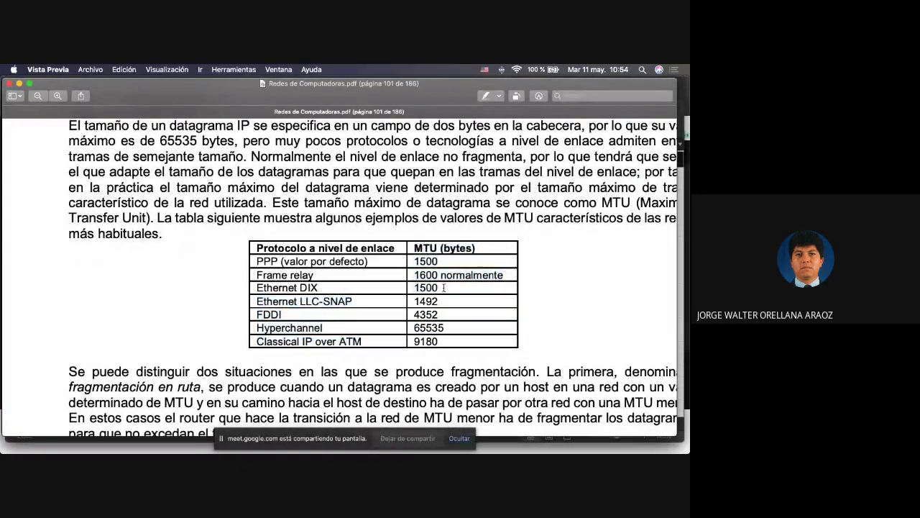
{"action": "double_click", "coordinate": [432, 287]}
Step: Highlight the MTU values of Frame relay, FDDI and Classical IP over ATM, ending with Frame relay and Ethernet DIX again
{"action": "left_click_drag", "start_coordinate": [414, 273], "coordinate": [447, 275]}
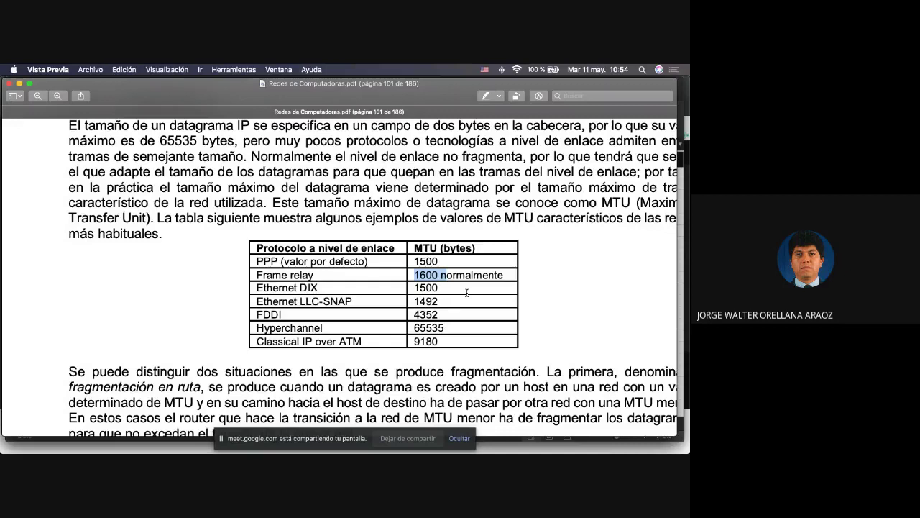
{"action": "left_click_drag", "start_coordinate": [413, 314], "coordinate": [447, 314]}
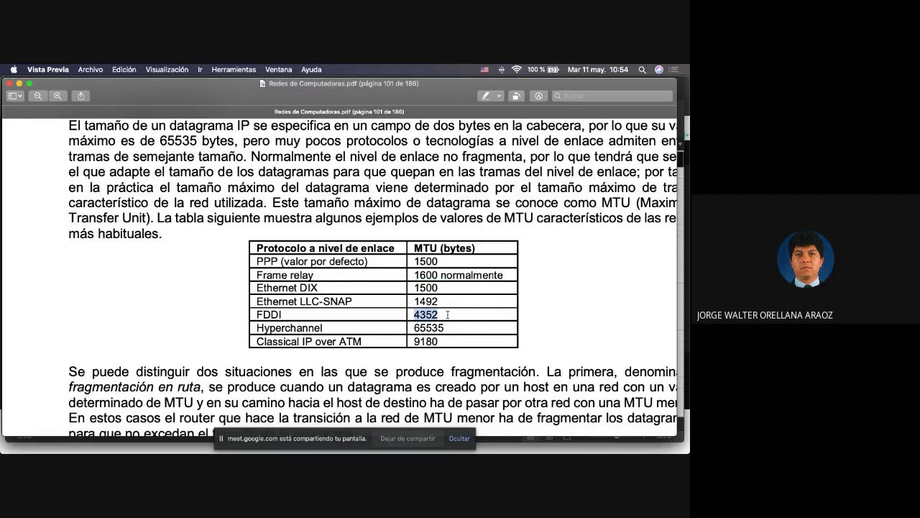
{"action": "left_click_drag", "start_coordinate": [413, 340], "coordinate": [445, 339]}
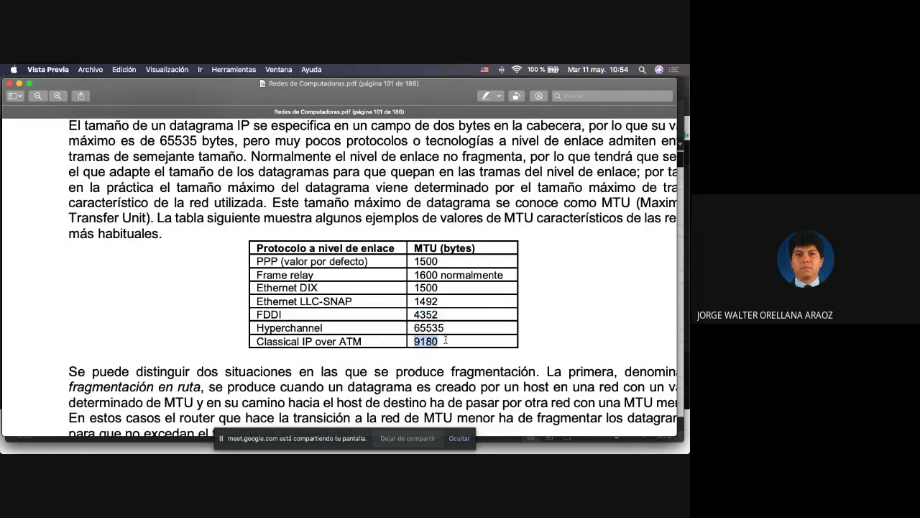
{"action": "left_click_drag", "start_coordinate": [414, 275], "coordinate": [441, 274]}
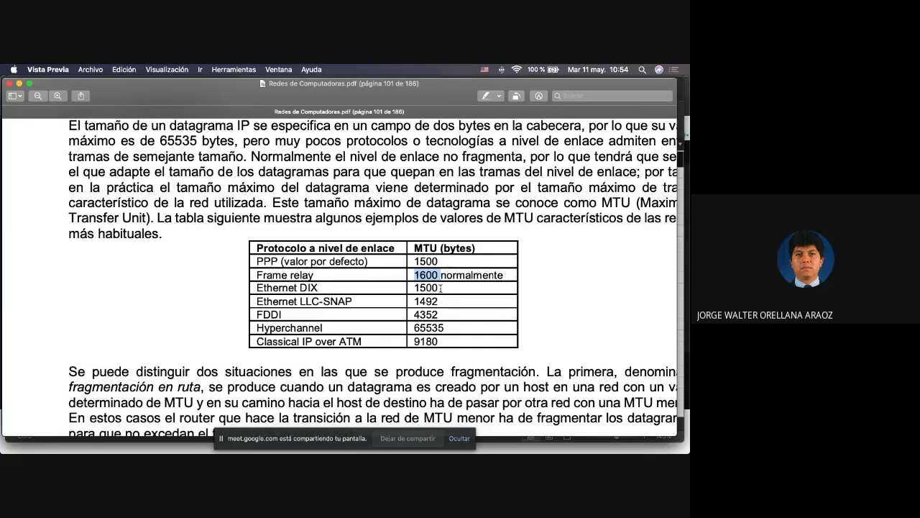
{"action": "left_click_drag", "start_coordinate": [439, 287], "coordinate": [415, 287]}
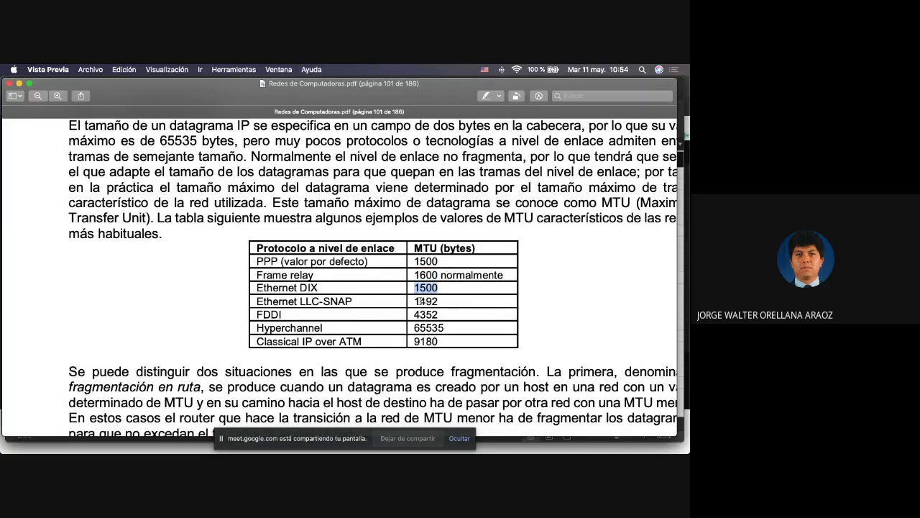
Step: Check the no-fragment ping test in the Word document Pruebas PING and return to the PDF's MTU table in Preview
{"action": "key", "text": "ctrl+Up"}
{"action": "left_click", "coordinate": [334, 186]}
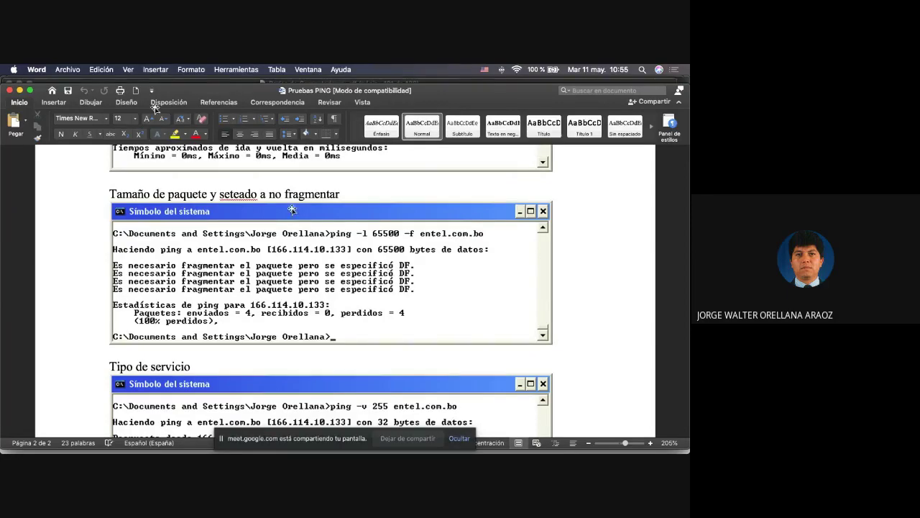
{"action": "key", "text": "ctrl+Up"}
{"action": "left_click", "coordinate": [508, 361]}
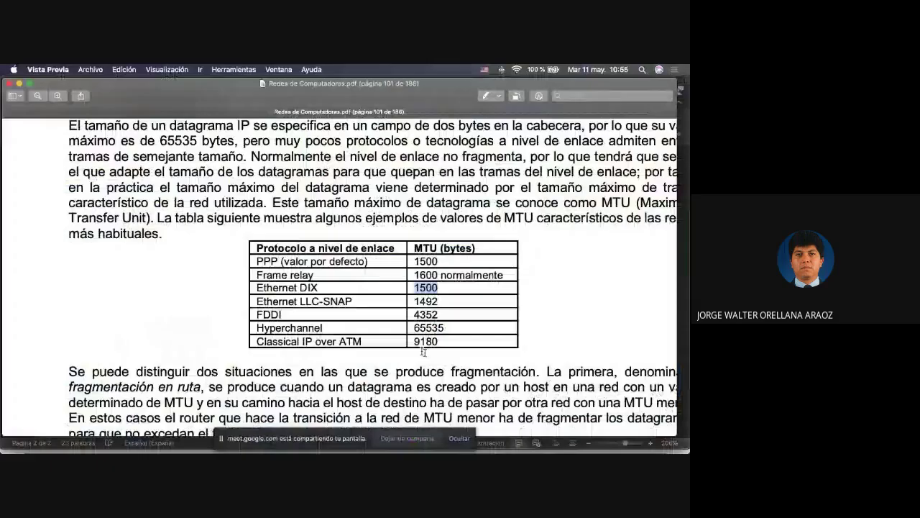
Step: Highlight the MTU values of PPP, Ethernet DIX and Ethernet LLC-SNAP one after another
{"action": "double_click", "coordinate": [419, 262]}
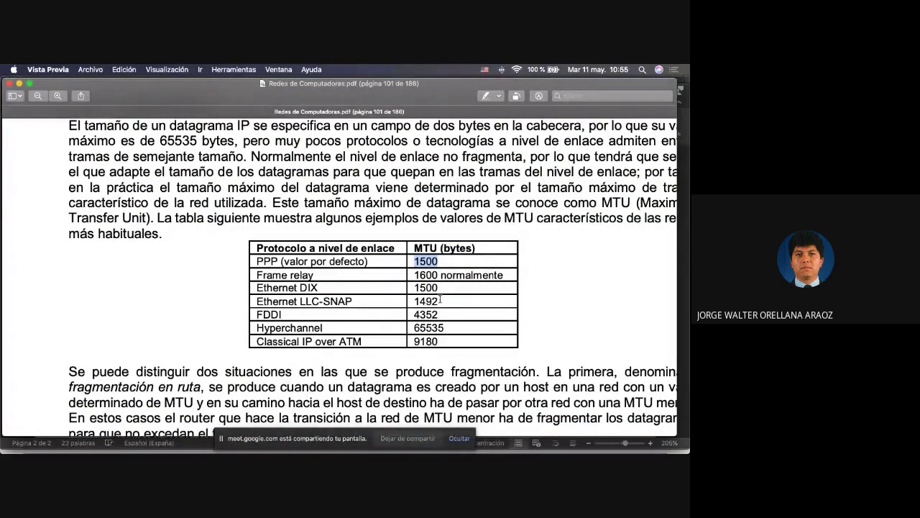
{"action": "double_click", "coordinate": [434, 288]}
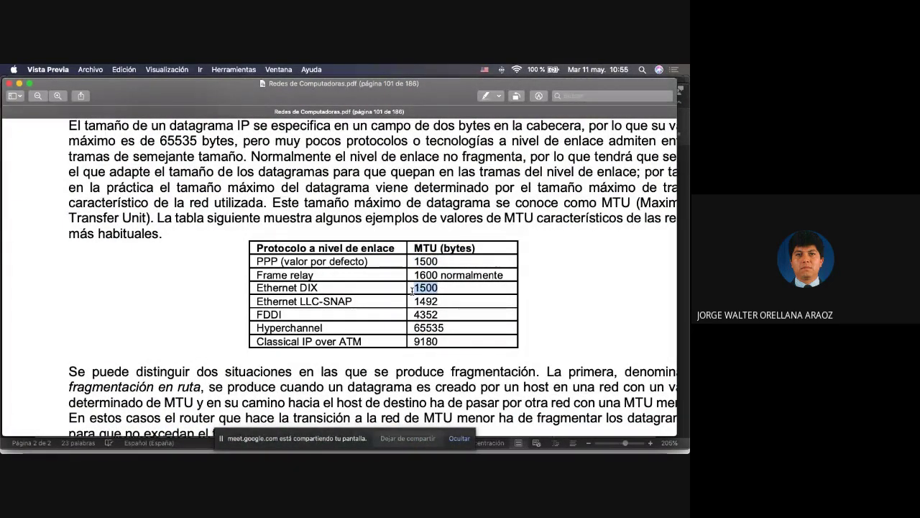
{"action": "left_click_drag", "start_coordinate": [441, 301], "coordinate": [424, 302]}
{"action": "double_click", "coordinate": [422, 301]}
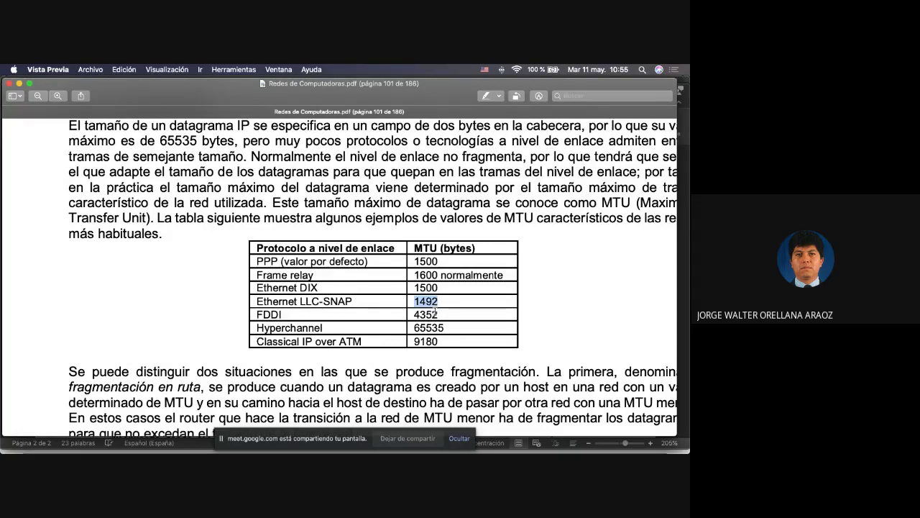
Step: Review the fragmentation table in the Excel workbook Libro4 and return to the PDF's MTU table in Preview
{"action": "key", "text": "ctrl+Up"}
{"action": "left_click", "coordinate": [147, 335]}
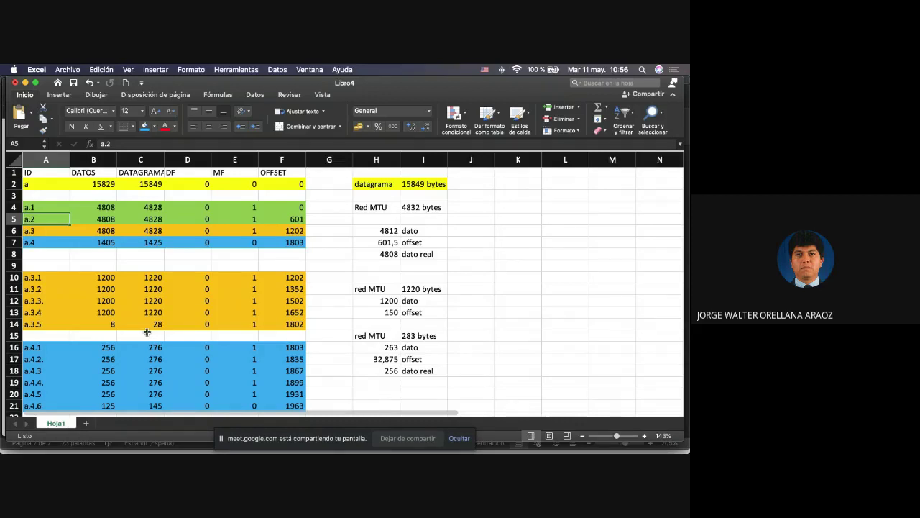
{"action": "mouse_move", "coordinate": [2, 67]}
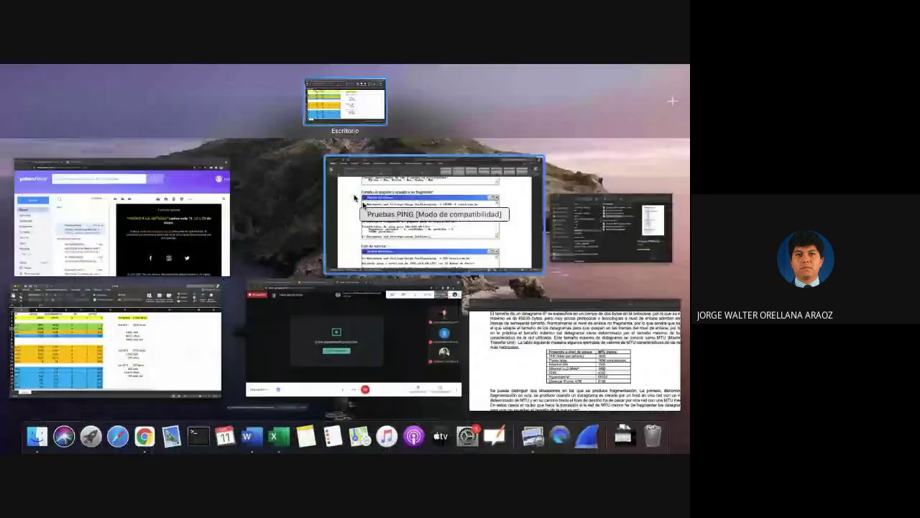
{"action": "left_click", "coordinate": [572, 381]}
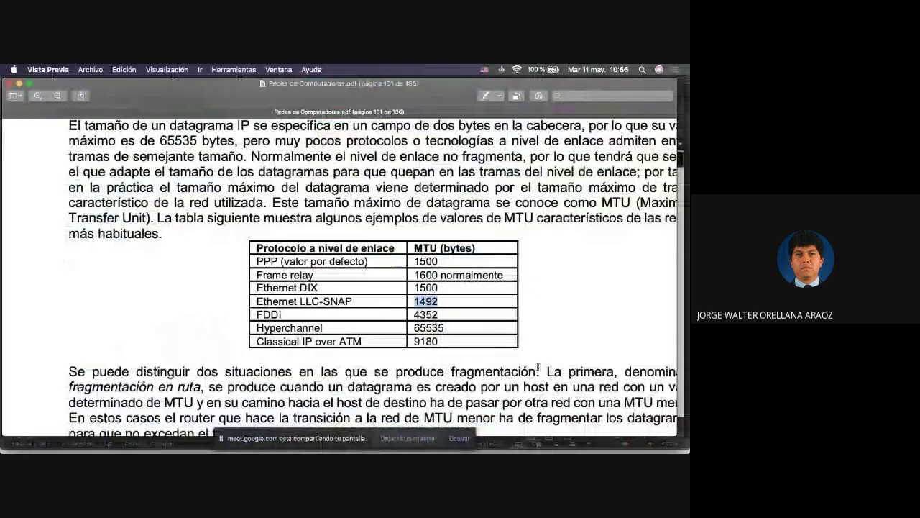
Step: Compare the MTU values of PPP and Classical IP over ATM by alternately highlighting them in the table
{"action": "scroll", "coordinate": [436, 263], "scroll_direction": "right", "scroll_amount": 1}
{"action": "left_click", "coordinate": [436, 266]}
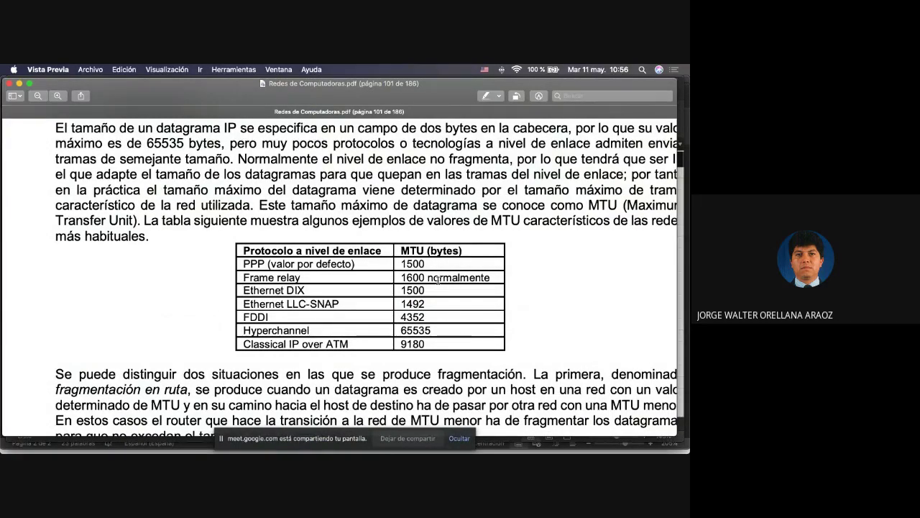
{"action": "left_click_drag", "start_coordinate": [431, 343], "coordinate": [394, 343]}
{"action": "left_click_drag", "start_coordinate": [425, 264], "coordinate": [400, 264]}
{"action": "scroll", "coordinate": [400, 262], "scroll_direction": "left", "scroll_amount": 1}
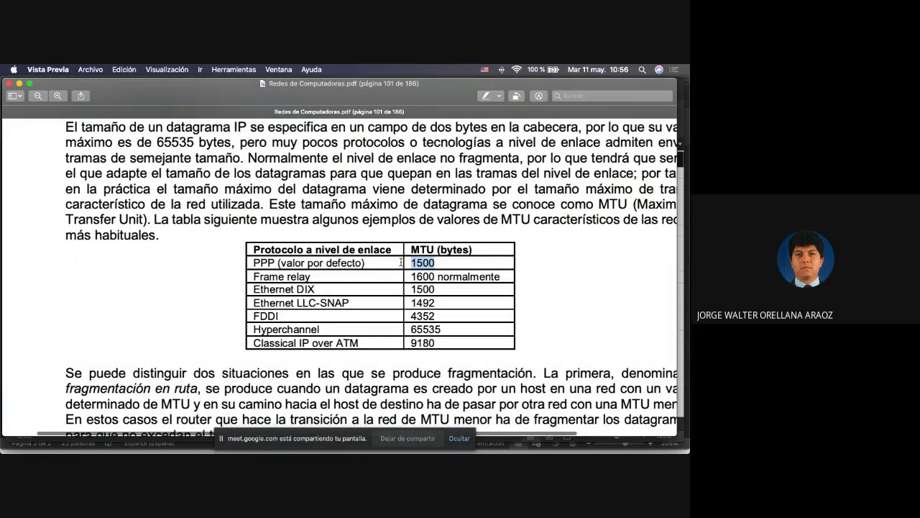
{"action": "left_click_drag", "start_coordinate": [437, 343], "coordinate": [410, 342]}
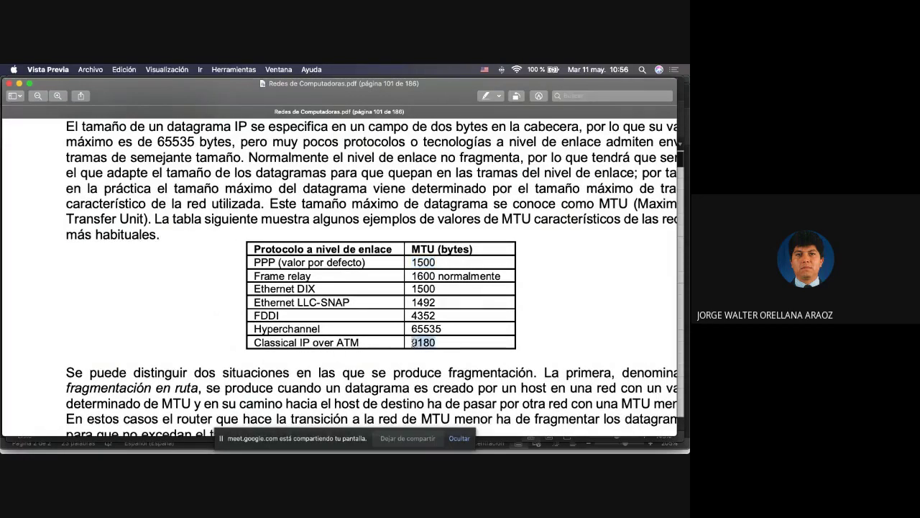
{"action": "scroll", "coordinate": [411, 343], "scroll_direction": "left", "scroll_amount": 1}
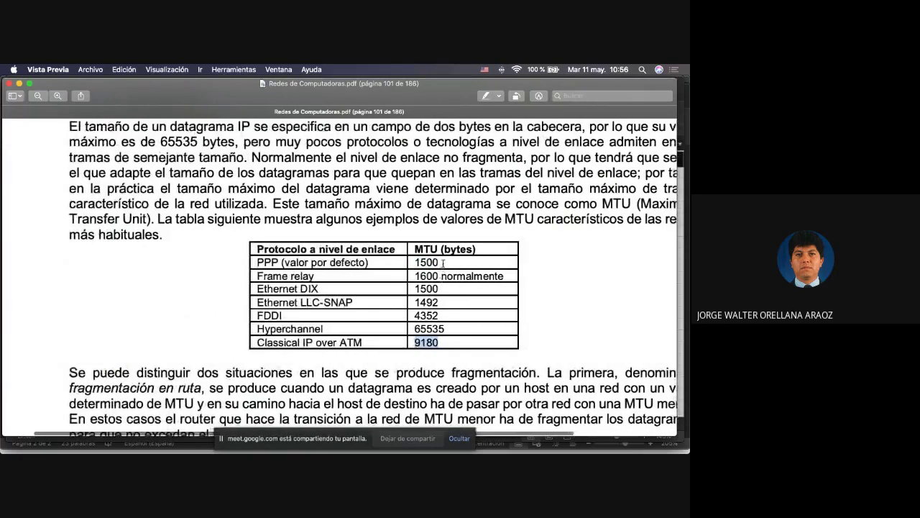
{"action": "left_click_drag", "start_coordinate": [438, 263], "coordinate": [413, 265]}
{"action": "scroll", "coordinate": [414, 265], "scroll_direction": "left", "scroll_amount": 1}
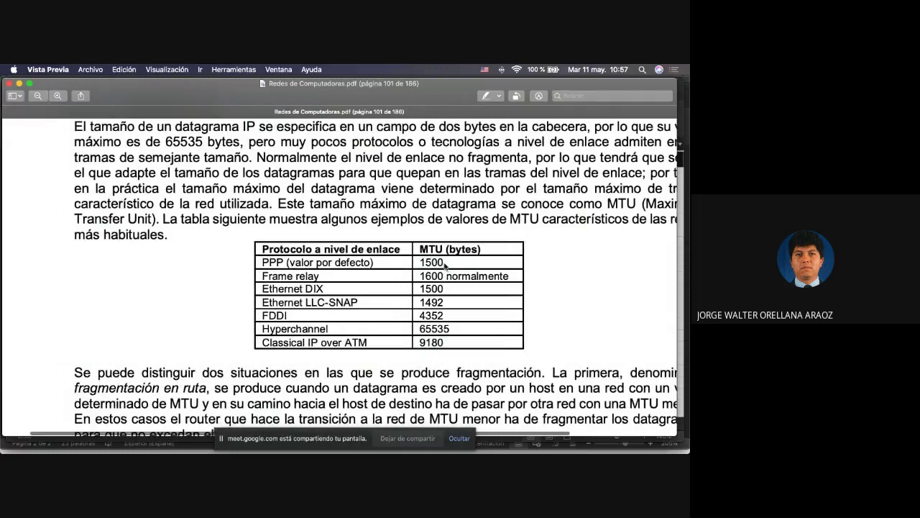
{"action": "left_click", "coordinate": [433, 263]}
{"action": "double_click", "coordinate": [434, 263]}
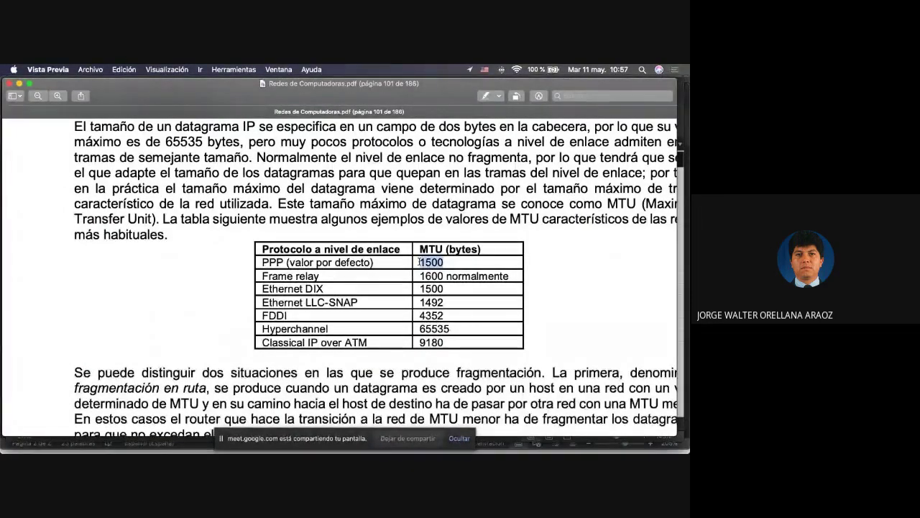
{"action": "left_click_drag", "start_coordinate": [444, 342], "coordinate": [419, 342]}
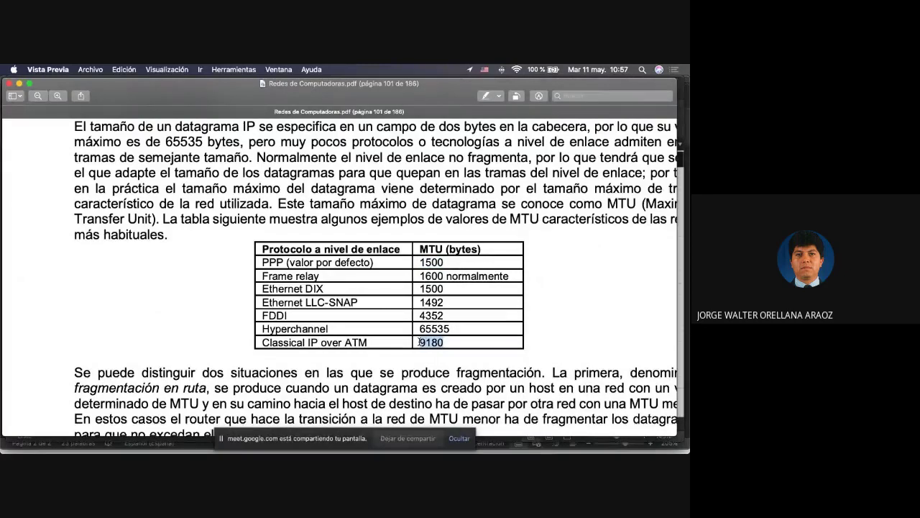
{"action": "left_click_drag", "start_coordinate": [446, 263], "coordinate": [419, 263]}
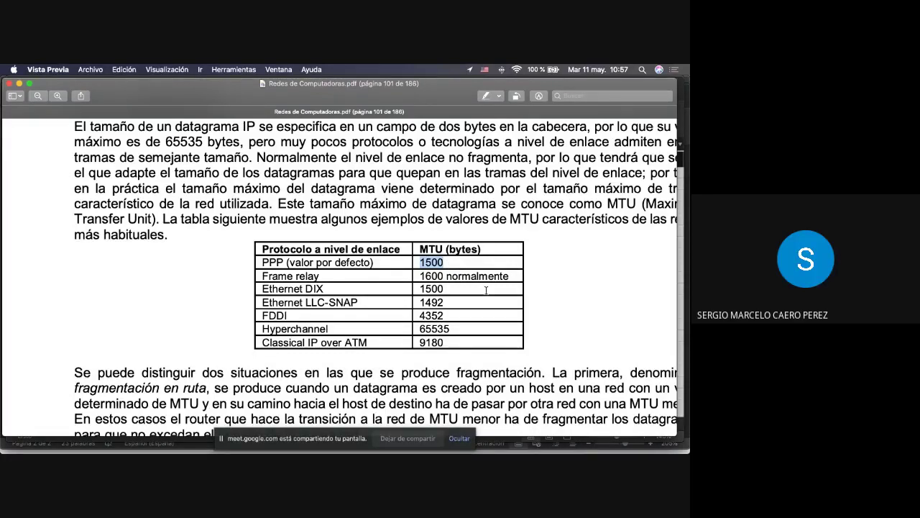
{"action": "left_click_drag", "start_coordinate": [445, 343], "coordinate": [416, 341]}
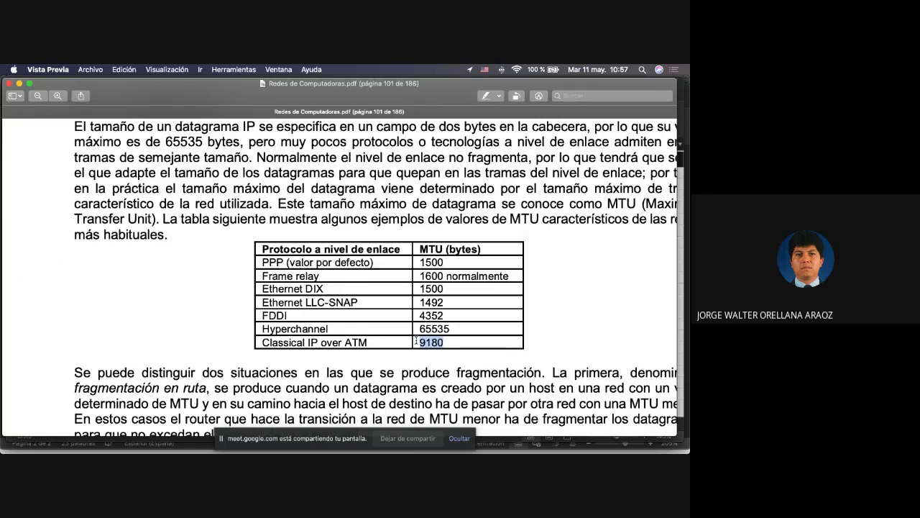
{"action": "scroll", "coordinate": [417, 341], "scroll_direction": "left", "scroll_amount": 1}
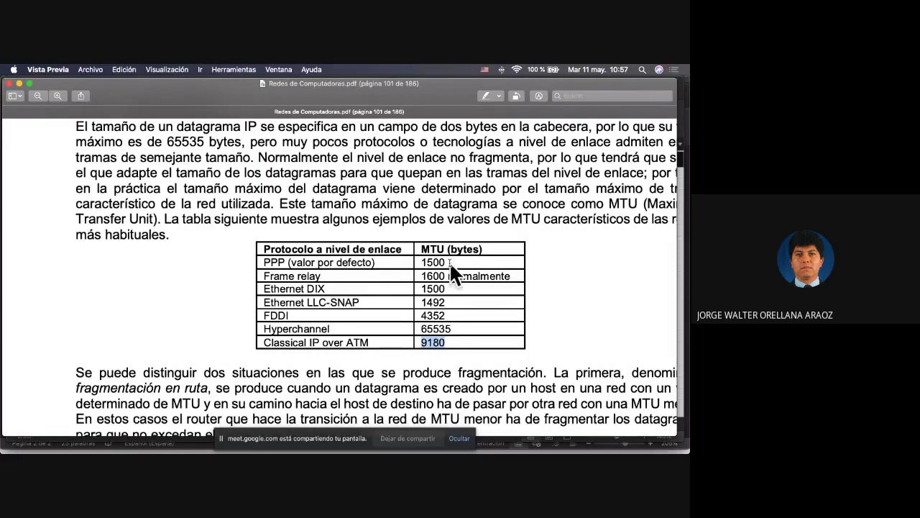
Step: Highlight the MTU values of PPP, FDDI and Hyperchannel one after another in the table
{"action": "left_click_drag", "start_coordinate": [447, 262], "coordinate": [420, 263]}
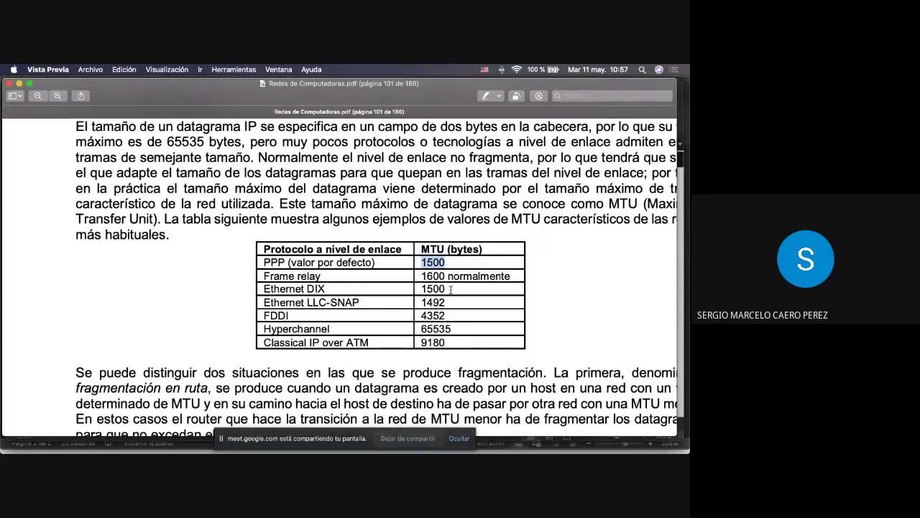
{"action": "left_click_drag", "start_coordinate": [450, 316], "coordinate": [413, 315]}
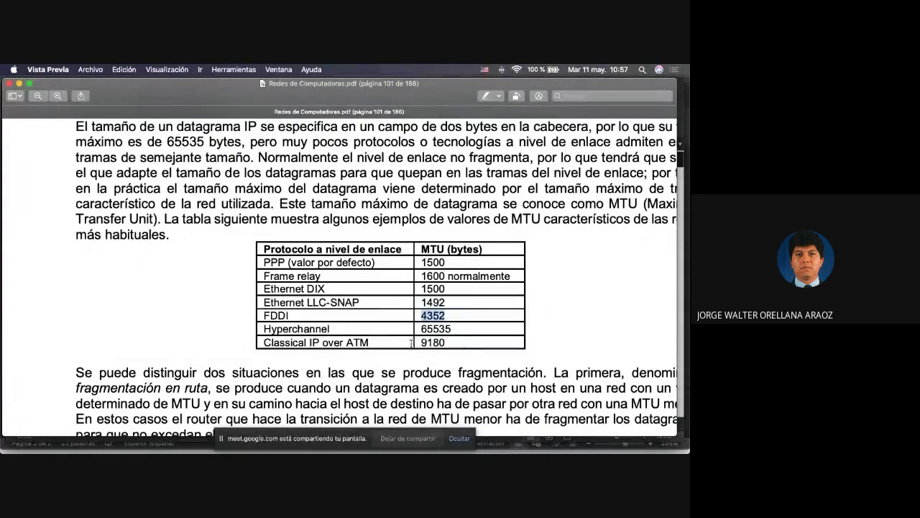
{"action": "mouse_move", "coordinate": [424, 342]}
{"action": "left_mouse_down"}
{"action": "mouse_move", "coordinate": [460, 329]}
{"action": "mouse_move", "coordinate": [414, 327]}
{"action": "left_mouse_up"}
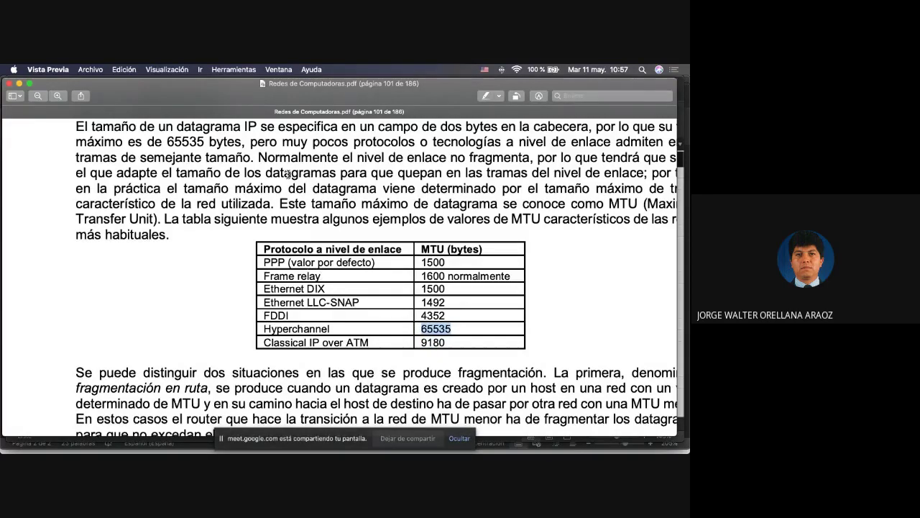
Step: Highlight the maximum datagram size of 65535 bytes in the opening paragraph of section 5.4.2 Fragmentación
{"action": "scroll", "coordinate": [256, 189], "scroll_direction": "up", "scroll_amount": 2}
{"action": "scroll", "coordinate": [255, 189], "scroll_direction": "left", "scroll_amount": 2}
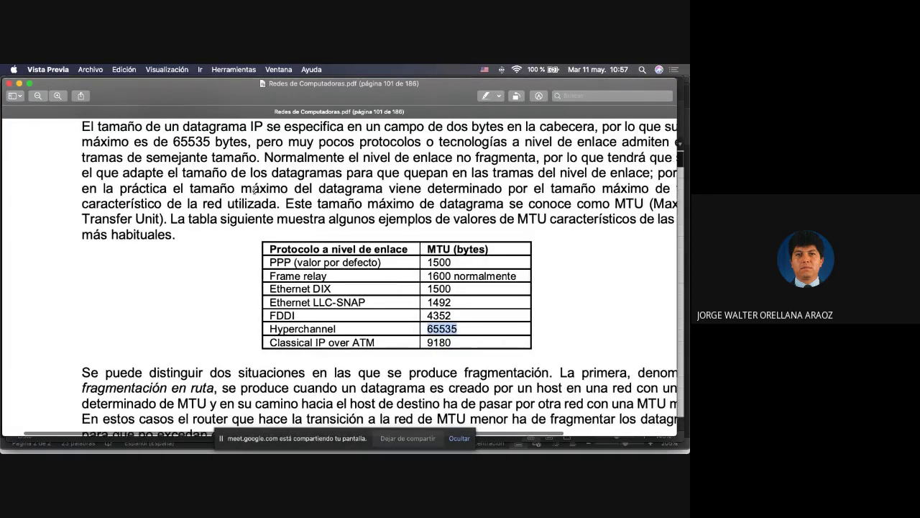
{"action": "scroll", "coordinate": [255, 194], "scroll_direction": "right", "scroll_amount": 3}
{"action": "left_click_drag", "start_coordinate": [138, 160], "coordinate": [212, 160]}
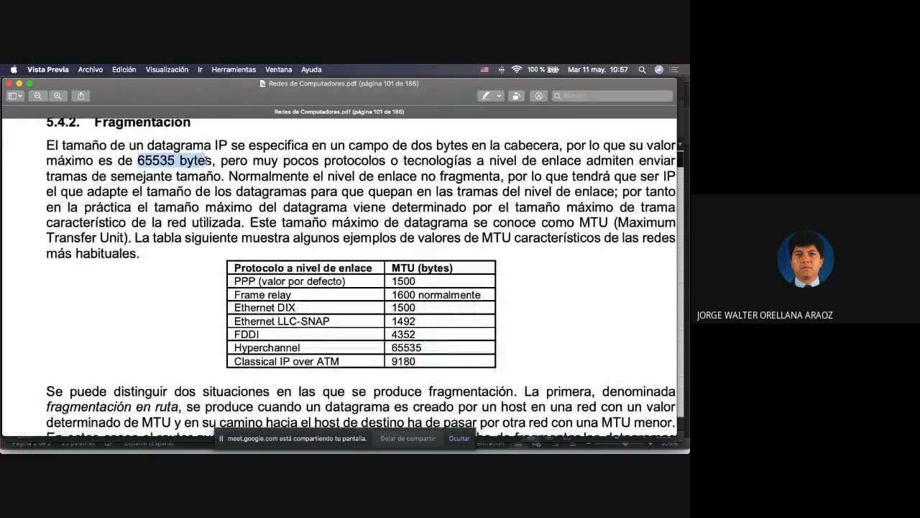
{"action": "scroll", "coordinate": [391, 219], "scroll_direction": "right", "scroll_amount": 3}
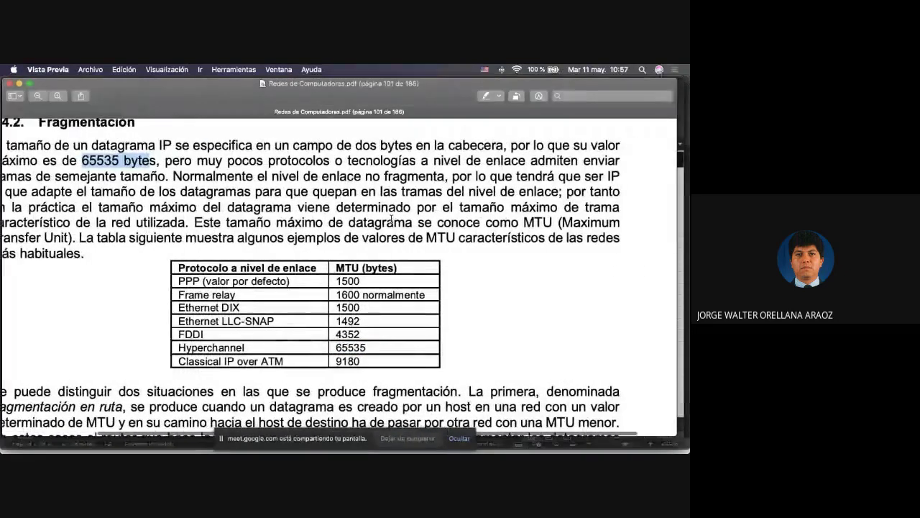
{"action": "scroll", "coordinate": [390, 219], "scroll_direction": "left", "scroll_amount": 1}
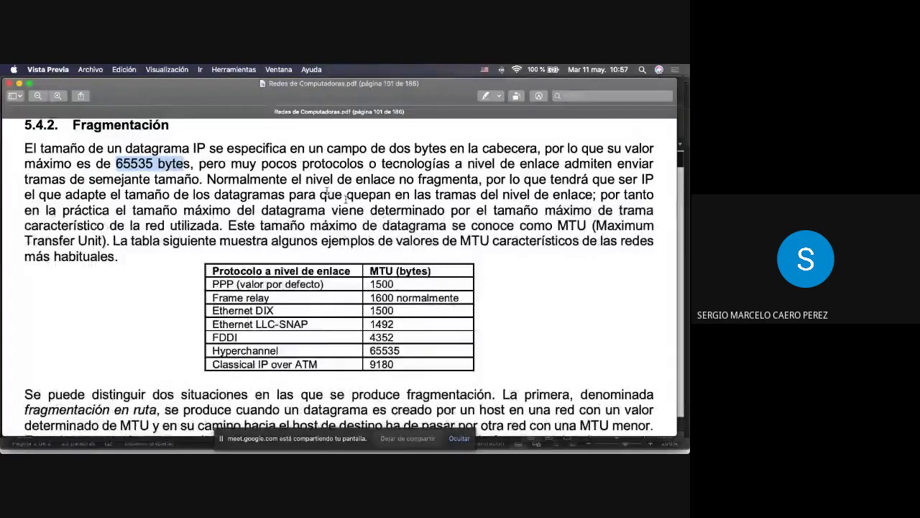
Step: Switch to the Excel workbook Libro4, check the no-fragment ping test in the Word document Pruebas PING, and return to Libro4
{"action": "mouse_move", "coordinate": [2, 66]}
{"action": "left_click", "coordinate": [173, 320]}
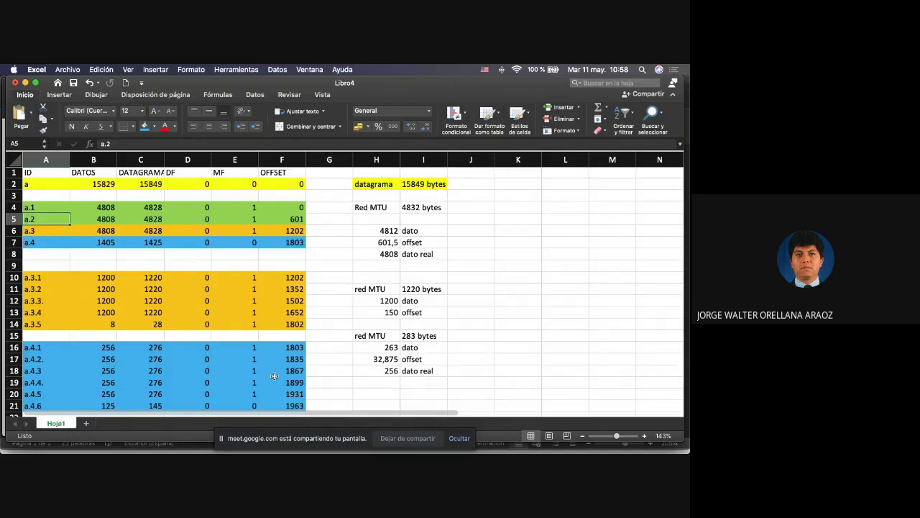
{"action": "key", "text": "ctrl+Up"}
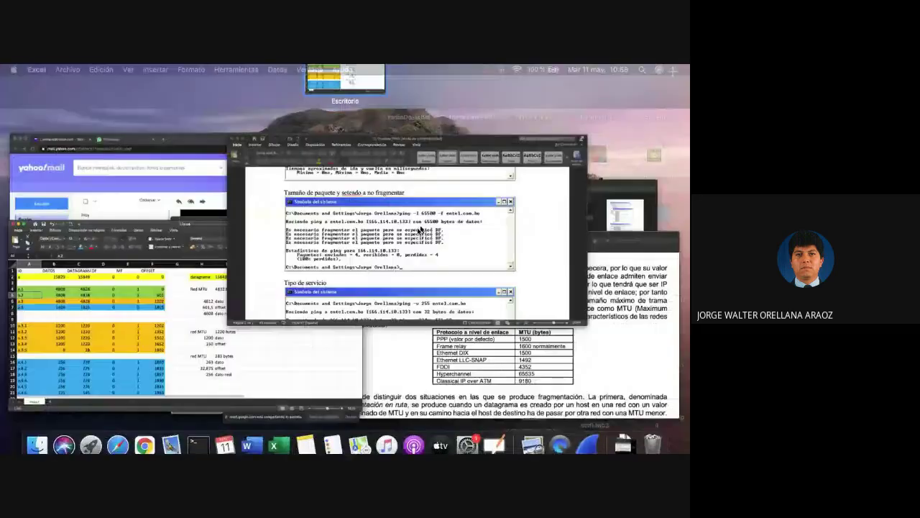
{"action": "left_click", "coordinate": [419, 229]}
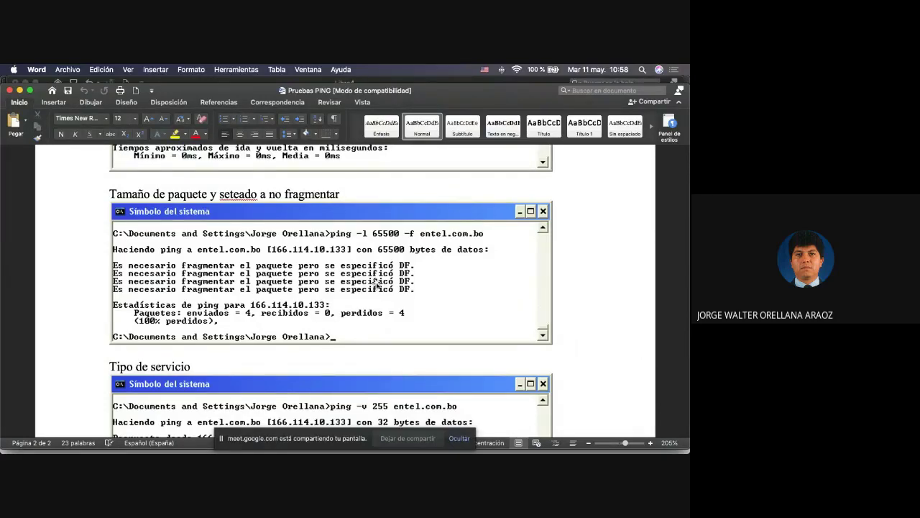
{"action": "key", "text": "ctrl+Up"}
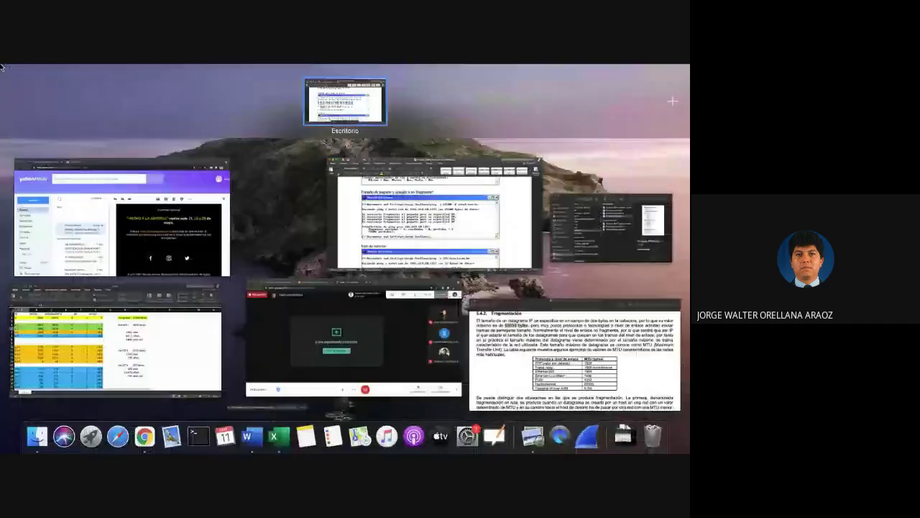
{"action": "left_click", "coordinate": [164, 353]}
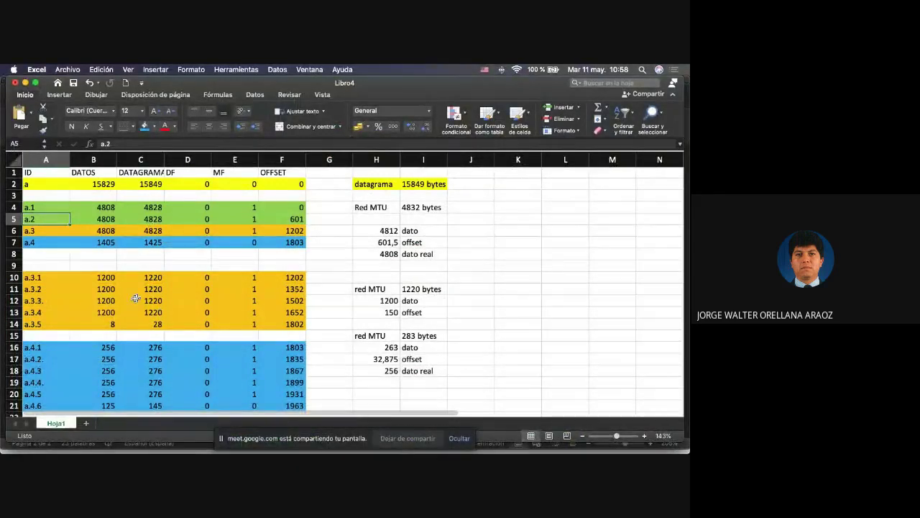
{"action": "scroll", "coordinate": [199, 269], "scroll_direction": "up", "scroll_amount": 1}
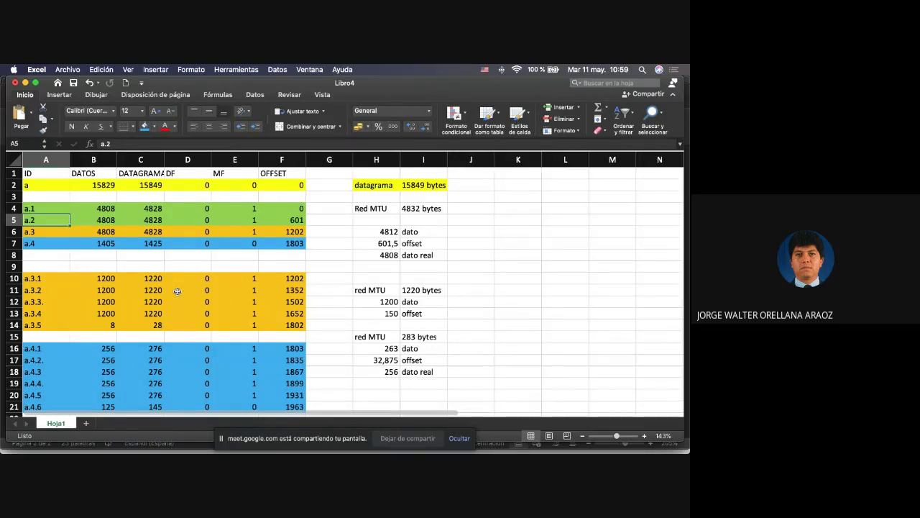
Step: Review the no-fragment ping test in Word again, then point out the original datagram's DF flag and size in Excel's Libro4
{"action": "mouse_move", "coordinate": [1, 64]}
{"action": "left_click", "coordinate": [353, 259]}
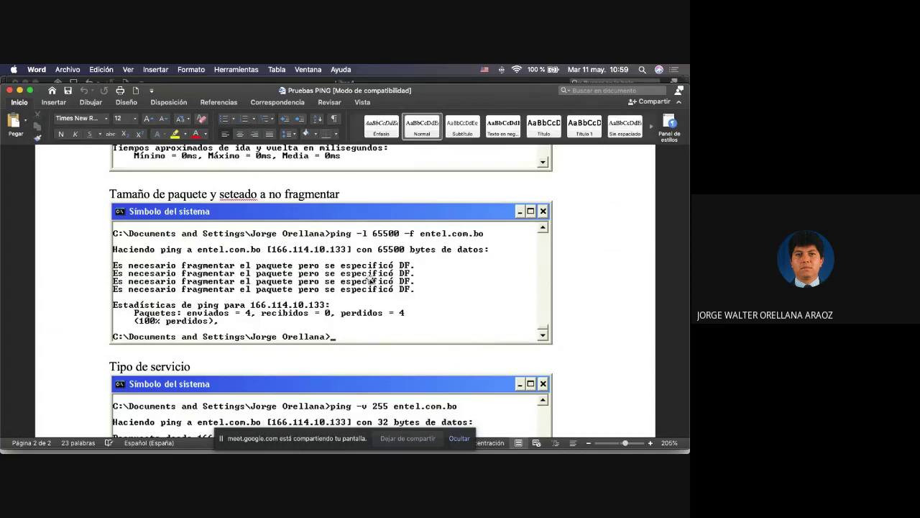
{"action": "key", "text": "ctrl+Up"}
{"action": "left_click", "coordinate": [197, 298]}
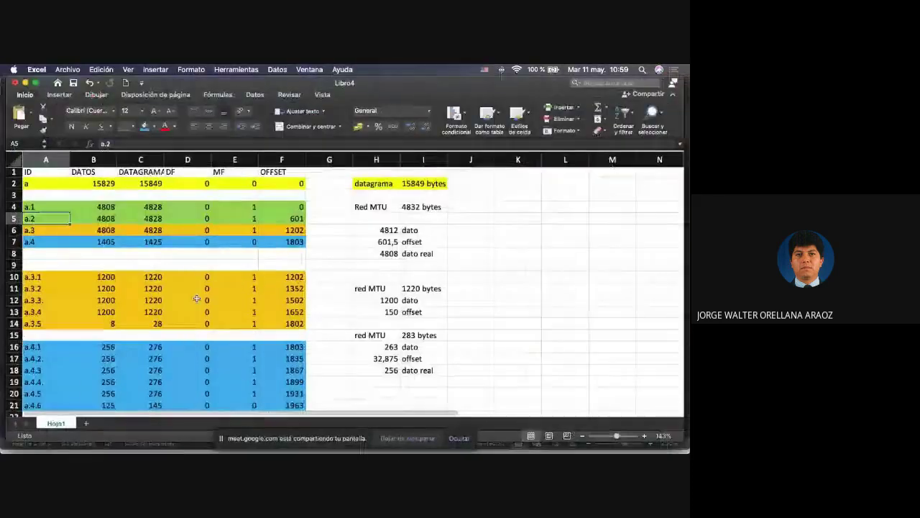
{"action": "left_click", "coordinate": [203, 184]}
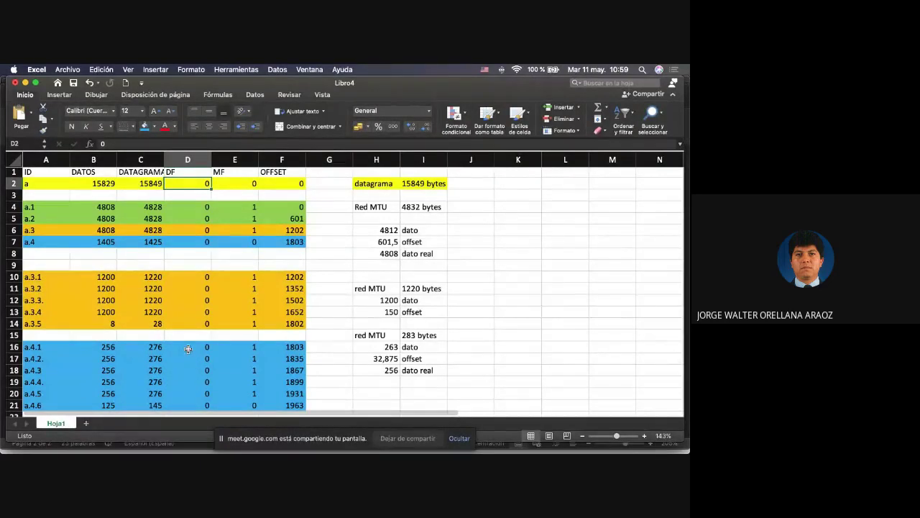
{"action": "left_click", "coordinate": [140, 183]}
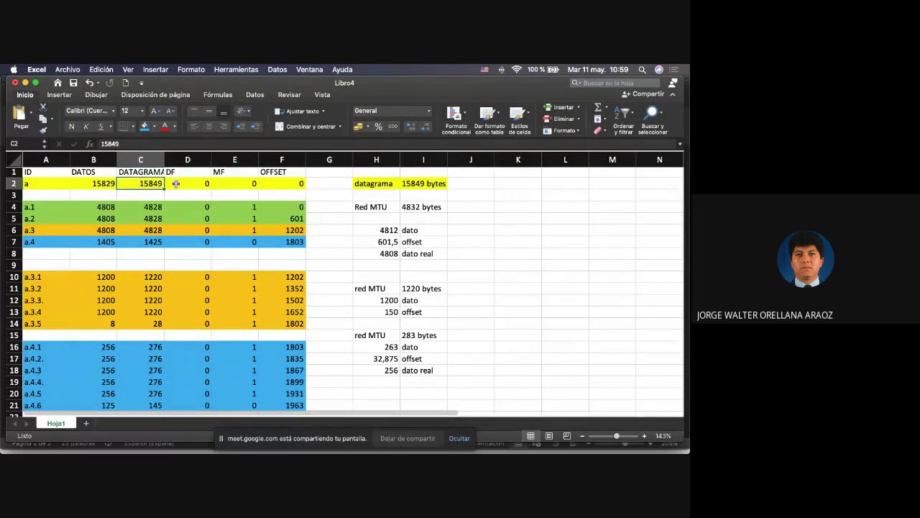
{"action": "scroll", "coordinate": [185, 187], "scroll_direction": "up", "scroll_amount": 1}
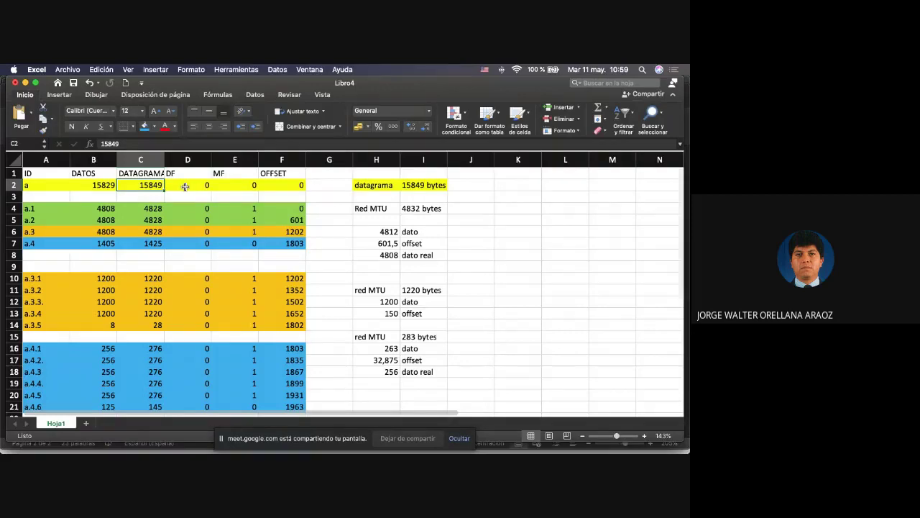
Step: Recheck the no-fragment ping test in Word, then highlight the datagram sizes of fragments a.3.1 to a.3.5 in Excel's Libro4
{"action": "key", "text": "ctrl+Up"}
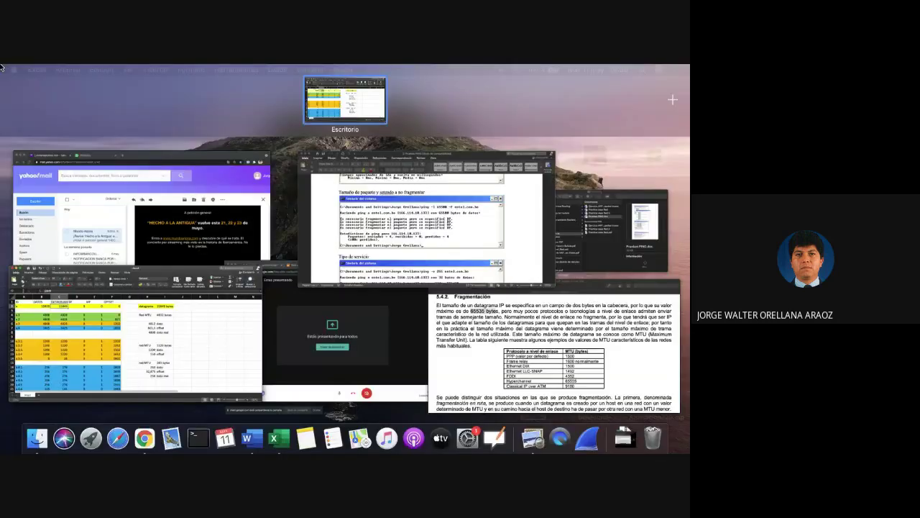
{"action": "left_click", "coordinate": [386, 231]}
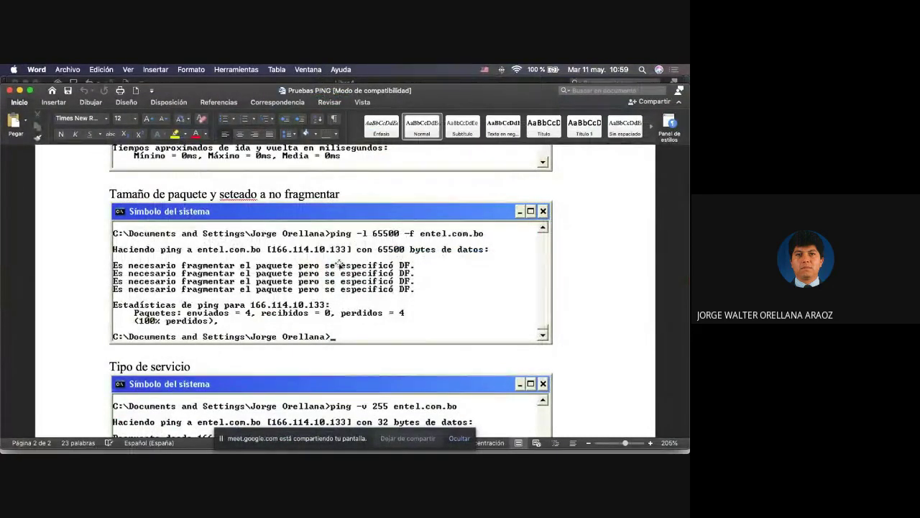
{"action": "mouse_move", "coordinate": [2, 66]}
{"action": "left_click", "coordinate": [137, 335]}
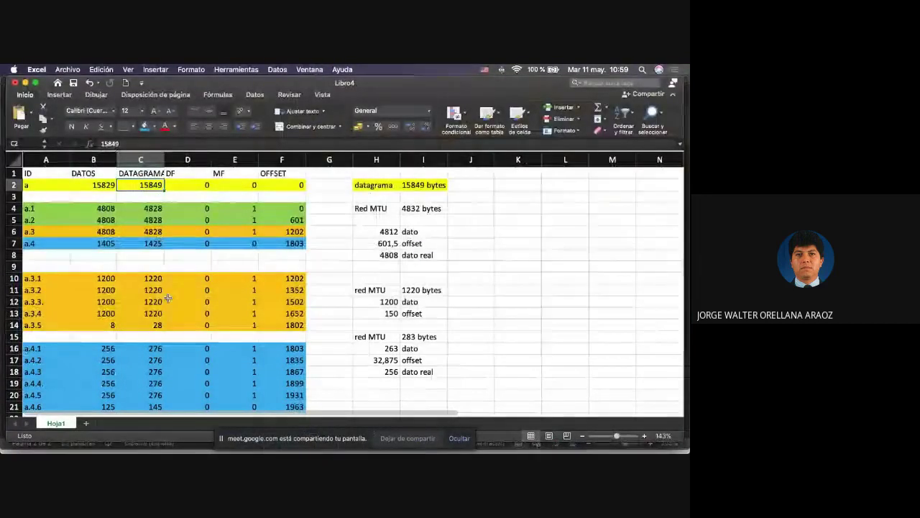
{"action": "left_click_drag", "start_coordinate": [153, 279], "coordinate": [154, 325]}
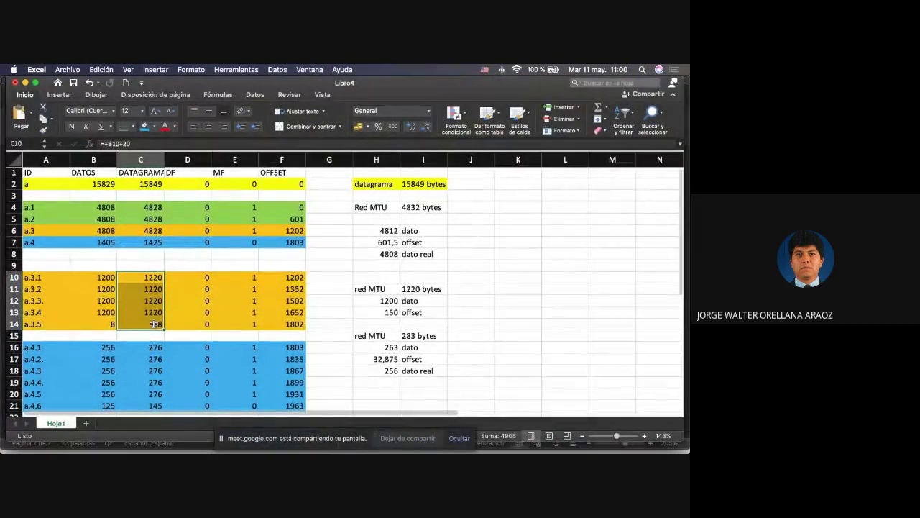
Step: Set the DF flag to 1 for fragments a.3.1 to a.3.5 in cells D10 to D14
{"action": "left_click", "coordinate": [202, 277]}
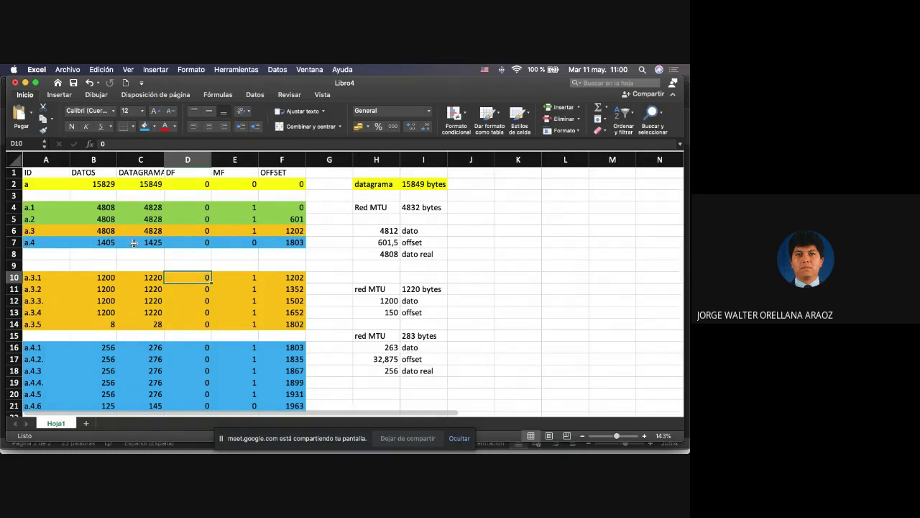
{"action": "scroll", "coordinate": [140, 253], "scroll_direction": "up", "scroll_amount": 1}
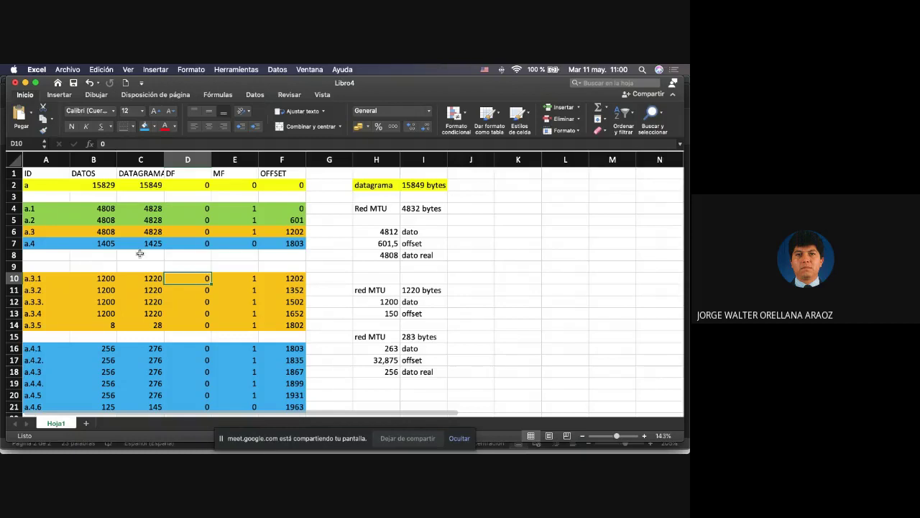
{"action": "type", "text": "1"}
{"action": "key", "text": "Return"}
{"action": "type", "text": "1"}
{"action": "key", "text": "Return"}
{"action": "type", "text": "1"}
{"action": "key", "text": "Return"}
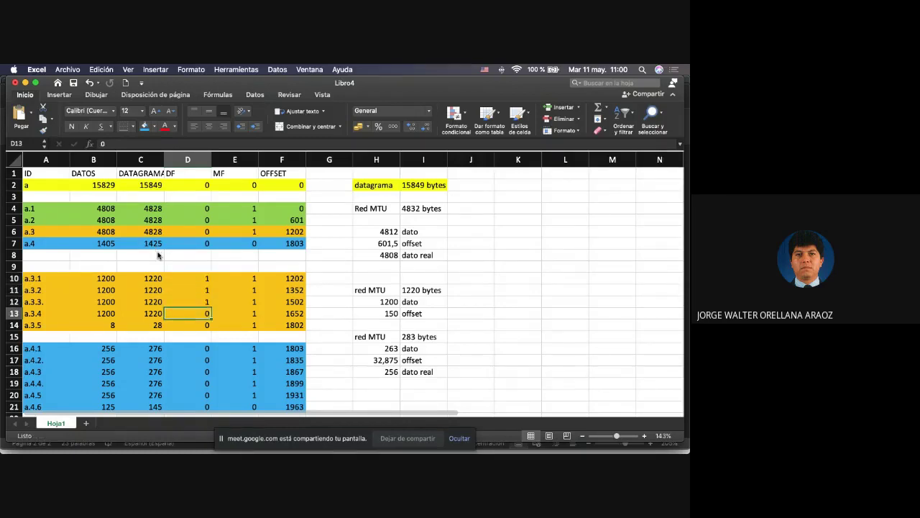
{"action": "type", "text": "1"}
{"action": "key", "text": "Return"}
{"action": "type", "text": "1"}
{"action": "key", "text": "Up"}
{"action": "key", "text": "Up"}
{"action": "key", "text": "Up"}
{"action": "key", "text": "Up"}
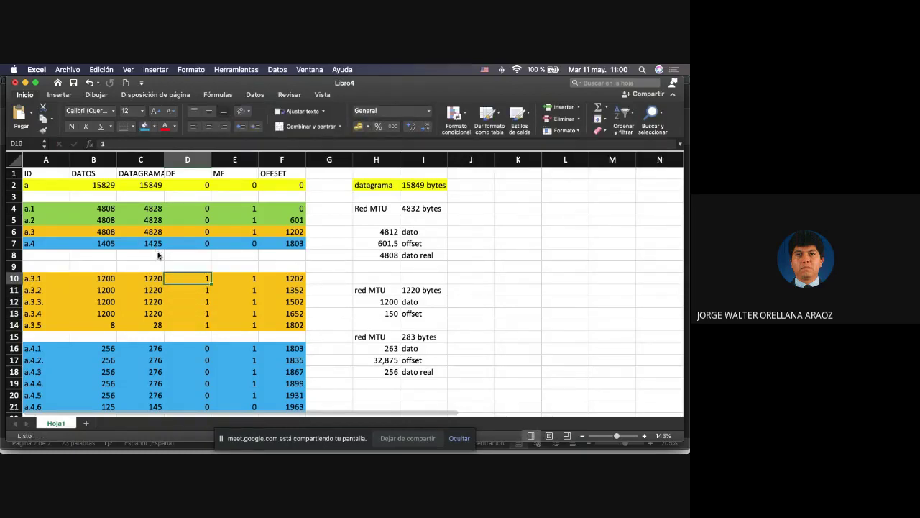
Step: Highlight fragment a.3.1's row across its data, datagram size, flags and offset
{"action": "key", "text": "Left"}
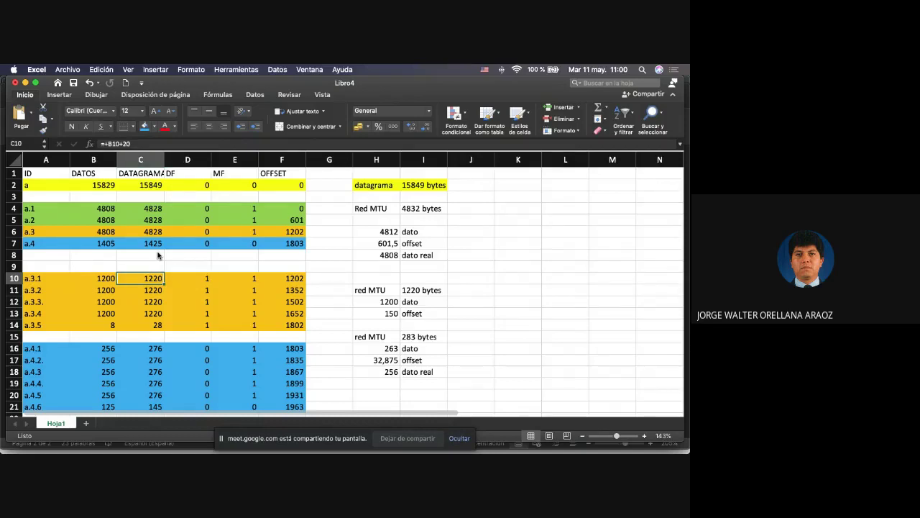
{"action": "key", "text": "shift+Right"}
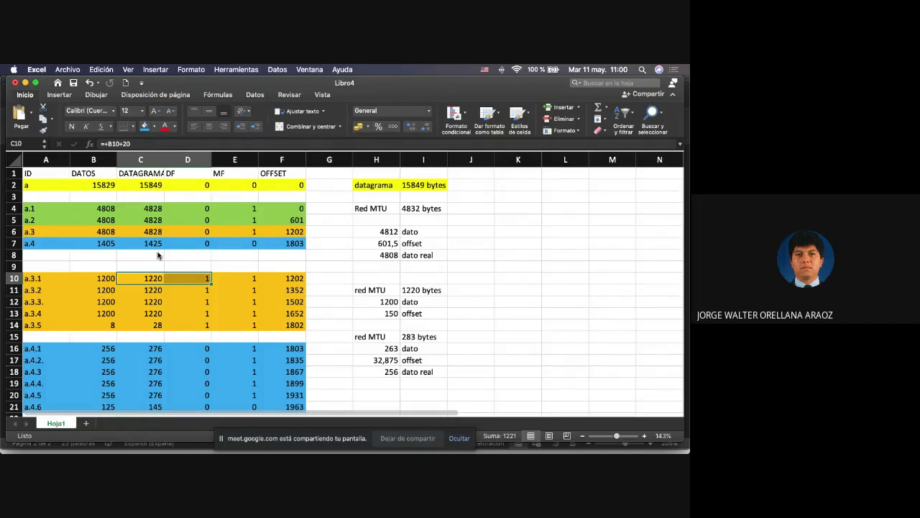
{"action": "key", "text": "Left"}
{"action": "key", "text": "Left"}
{"action": "key", "text": "shift+Right"}
{"action": "key", "text": "shift+Right"}
{"action": "key", "text": "shift+Right"}
{"action": "key", "text": "shift+Right"}
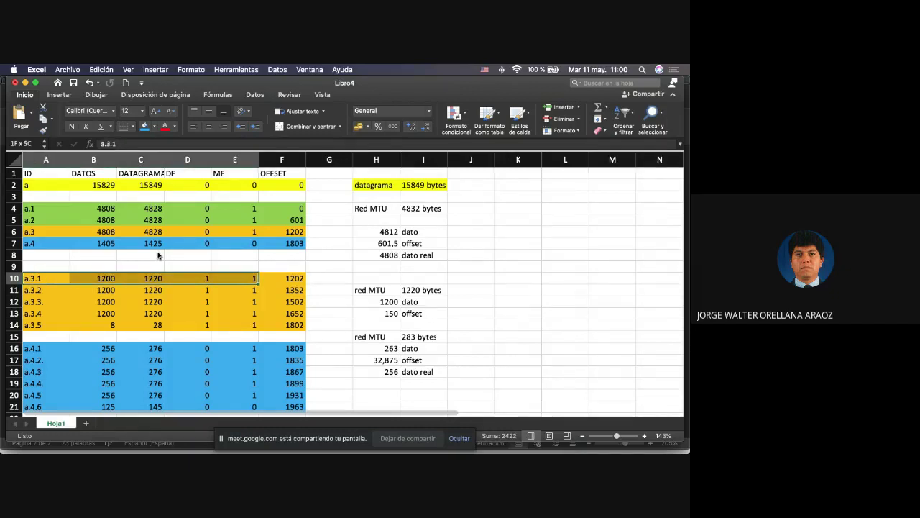
{"action": "key", "text": "shift+Right"}
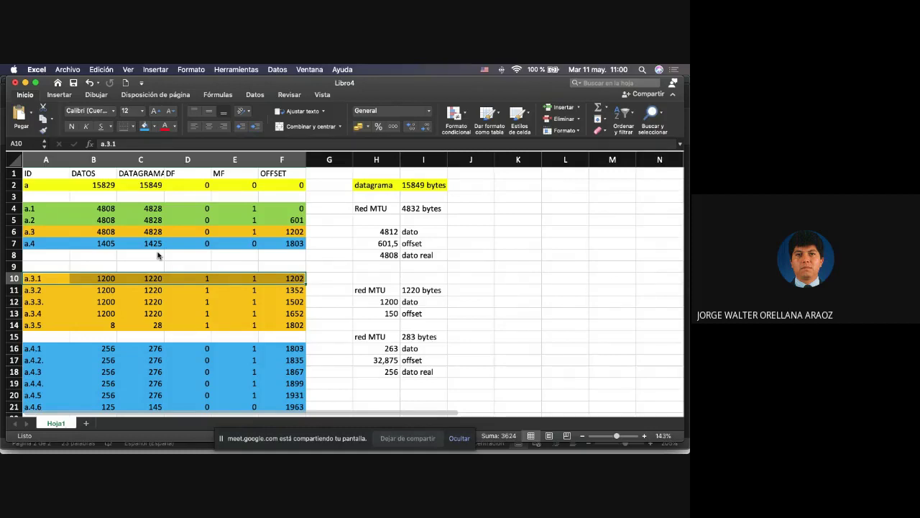
{"action": "key", "text": "Left"}
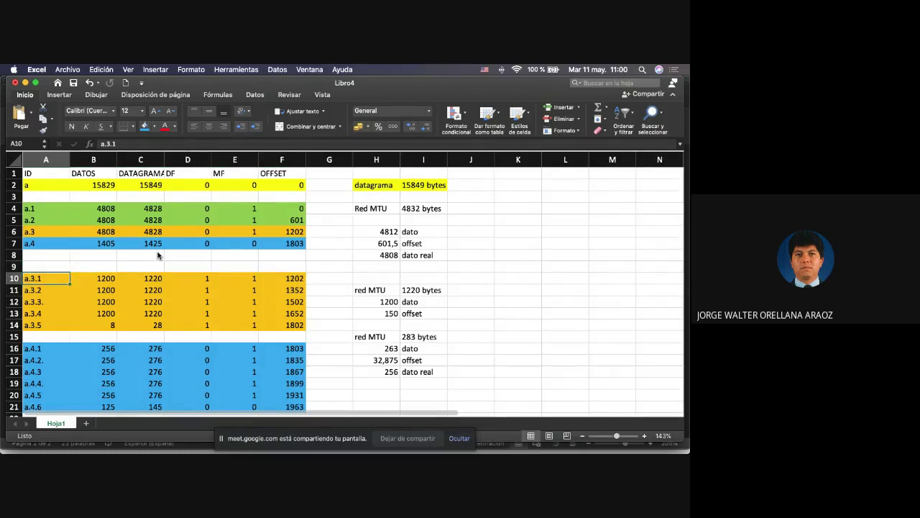
{"action": "key", "text": "shift+Right"}
{"action": "key", "text": "shift+Right"}
{"action": "key", "text": "shift+Right"}
{"action": "key", "text": "shift+Right"}
{"action": "key", "text": "shift+Right"}
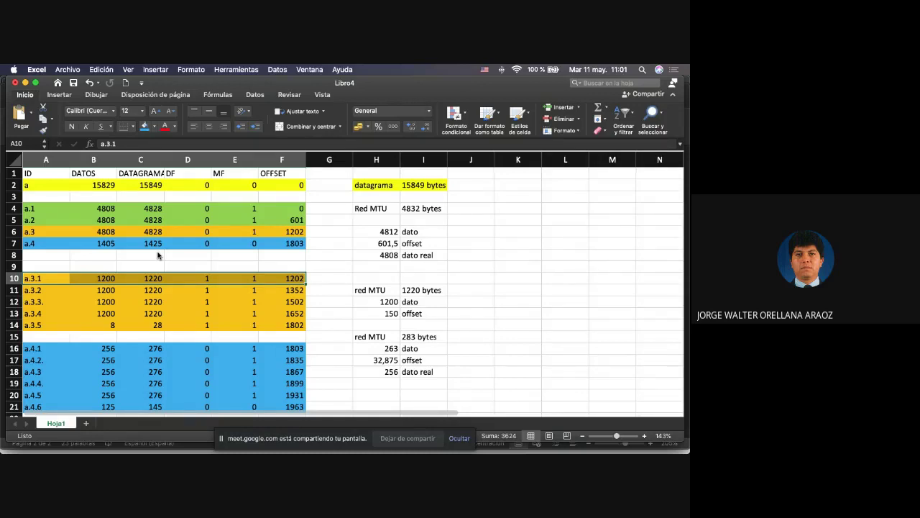
Step: Restore the DF flag of fragments a.3.1 to a.3.5 to 0
{"action": "key", "text": "Right"}
{"action": "key", "text": "Right"}
{"action": "key", "text": "Right"}
{"action": "key", "text": "Down"}
{"action": "key", "text": "Down"}
{"action": "key", "text": "Down"}
{"action": "key", "text": "Down"}
{"action": "type", "text": "0"}
{"action": "key", "text": "Up"}
{"action": "type", "text": "0"}
{"action": "key", "text": "Up"}
{"action": "type", "text": "0"}
{"action": "key", "text": "Up"}
{"action": "type", "text": "0"}
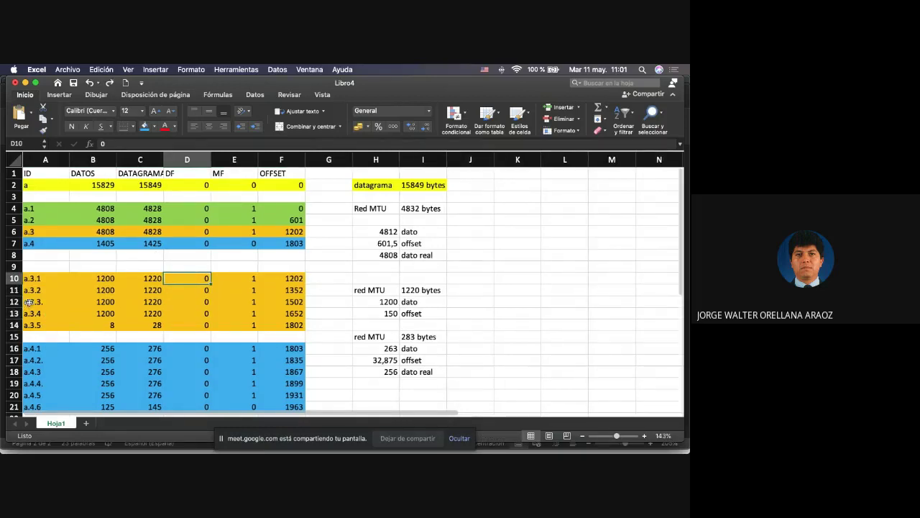
Step: Fill fragment a.3.3's row, cells A12 to F12, with red
{"action": "left_click_drag", "start_coordinate": [28, 301], "coordinate": [284, 302]}
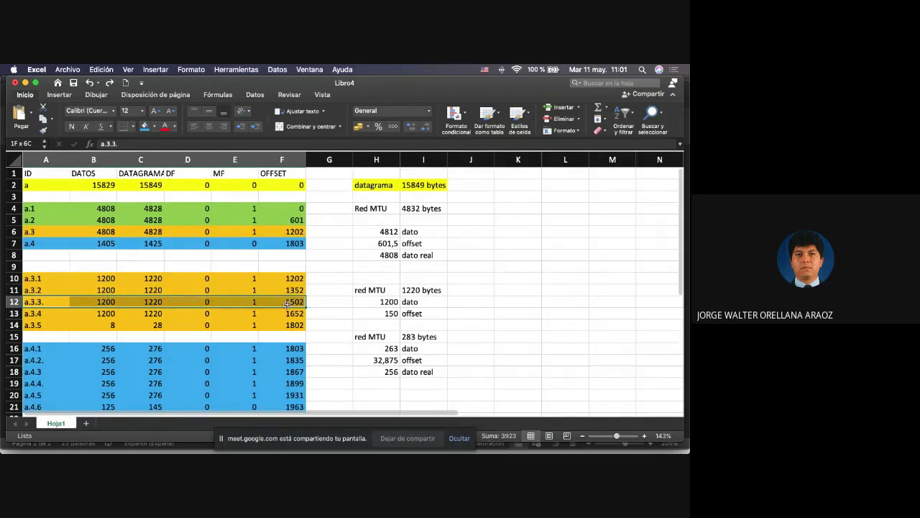
{"action": "left_click", "coordinate": [154, 128]}
{"action": "left_click", "coordinate": [164, 243]}
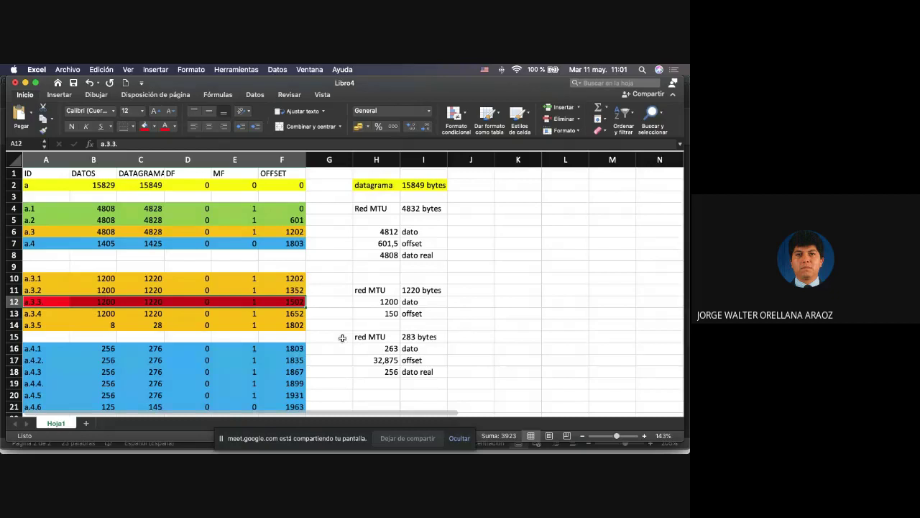
Step: Highlight the offsets of fragments a.1 and a.2, the offsets in the lower fragment groups, and datagram a's row
{"action": "left_click", "coordinate": [301, 209]}
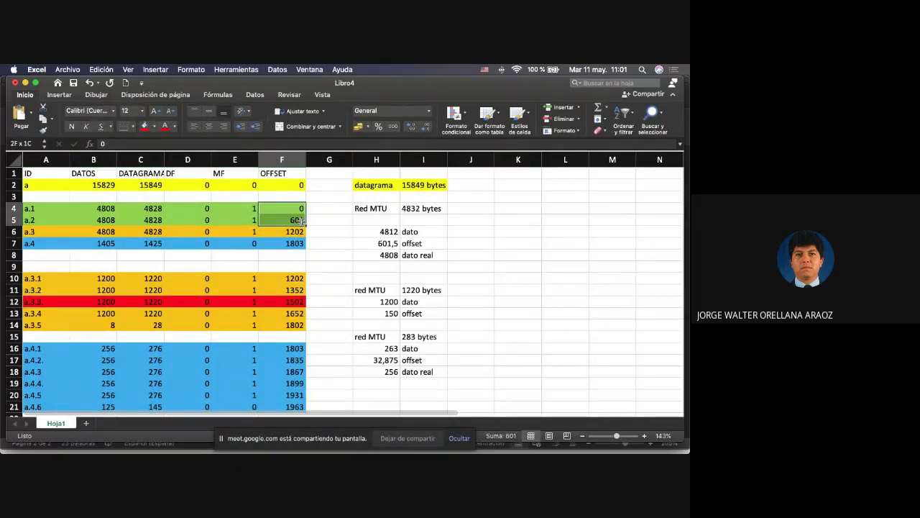
{"action": "left_click_drag", "start_coordinate": [299, 278], "coordinate": [302, 404]}
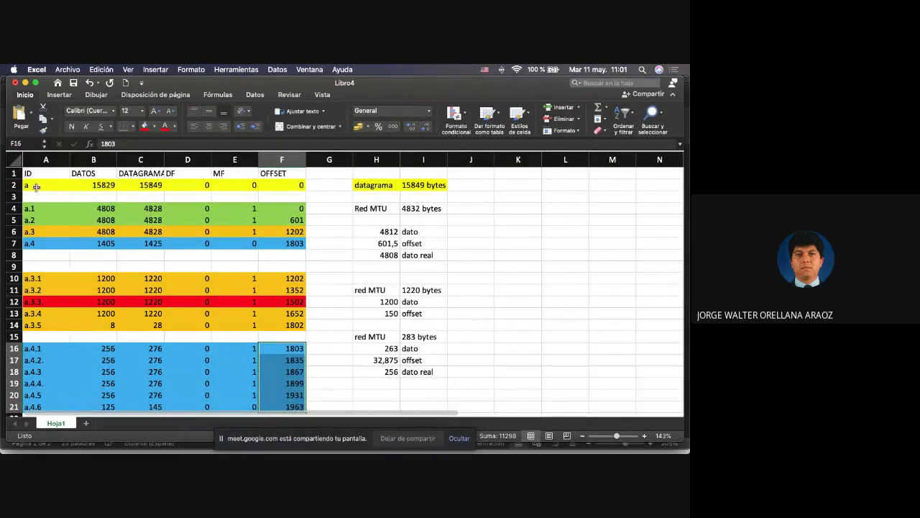
{"action": "left_click_drag", "start_coordinate": [36, 187], "coordinate": [281, 187]}
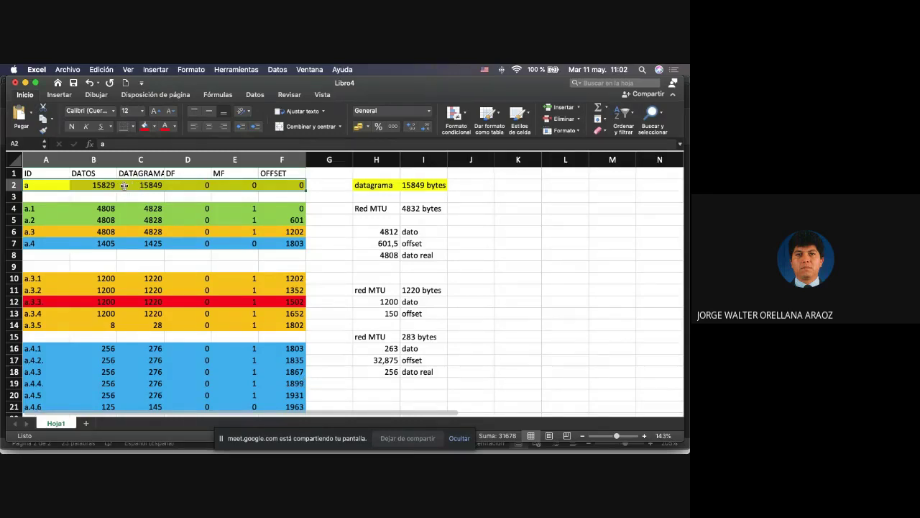
Step: Undo the red fill of fragment a.3.3's row and fill fragment a.3.2's row, cells A11 to F11, with red
{"action": "key", "text": "super+z"}
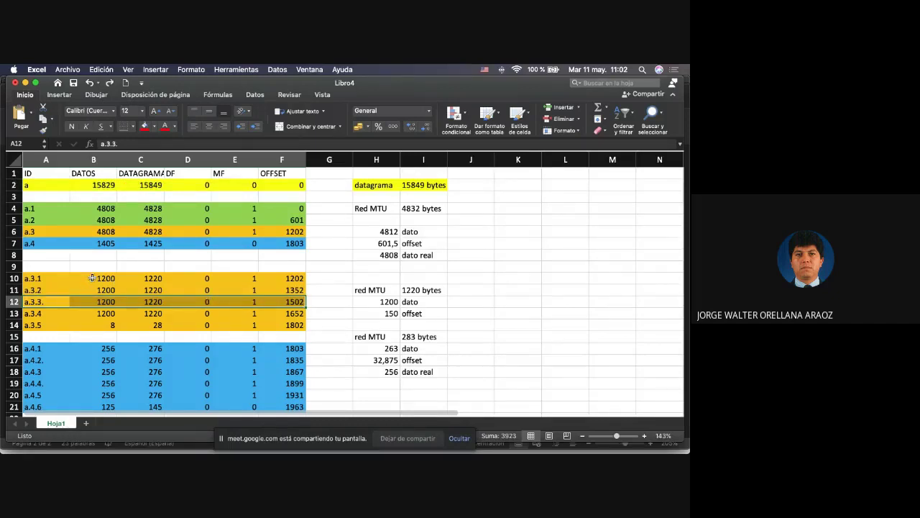
{"action": "left_click_drag", "start_coordinate": [92, 278], "coordinate": [111, 313]}
{"action": "left_click_drag", "start_coordinate": [29, 290], "coordinate": [300, 290]}
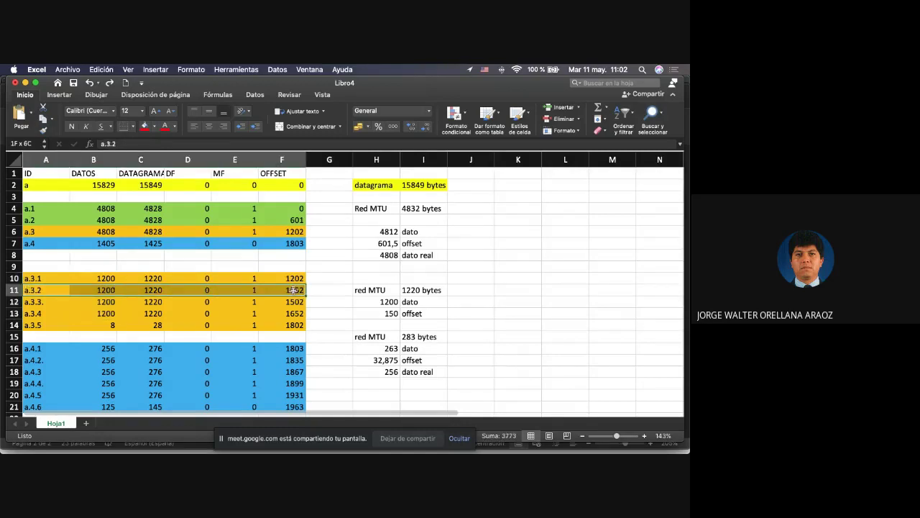
{"action": "left_click", "coordinate": [147, 129]}
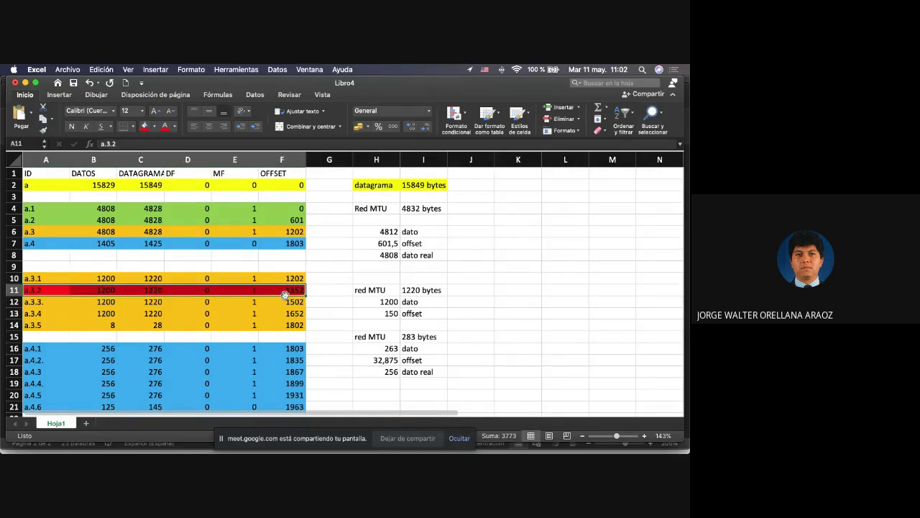
{"action": "scroll", "coordinate": [281, 288], "scroll_direction": "right", "scroll_amount": 2}
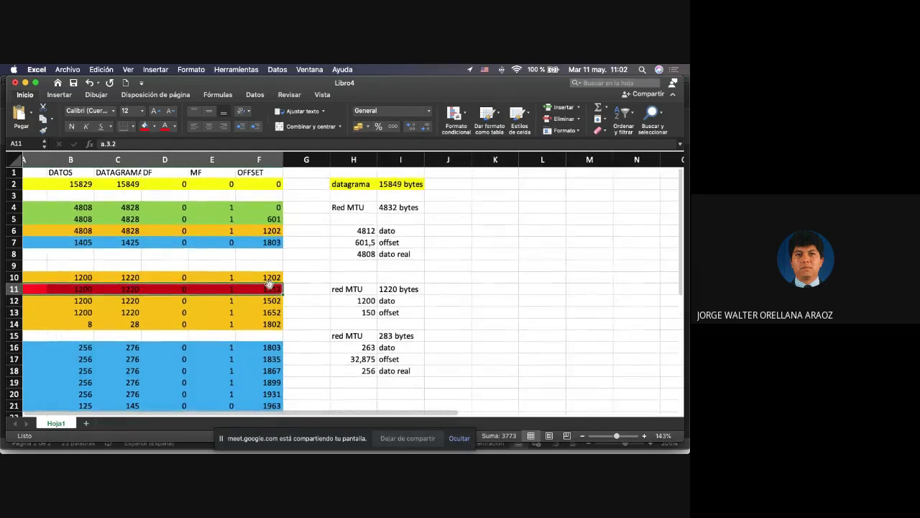
{"action": "scroll", "coordinate": [266, 286], "scroll_direction": "left", "scroll_amount": 2}
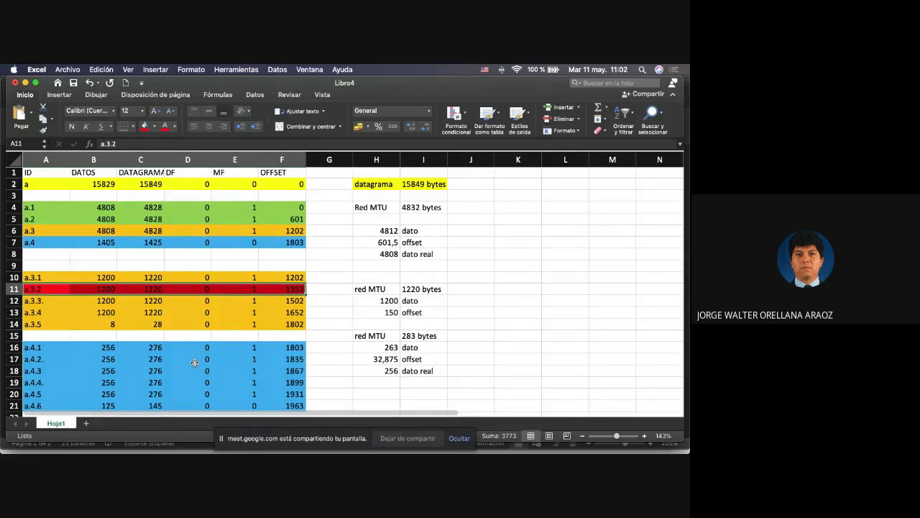
Step: Check the don't-fragment ping test in the Word document Pruebas PING, then return to Excel and undo fragment a.3.2's red fill
{"action": "key", "text": "ctrl+Up"}
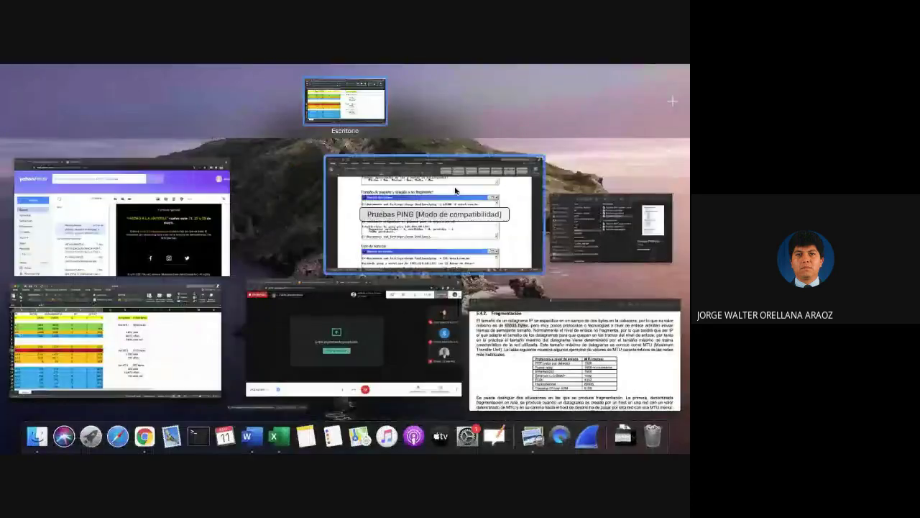
{"action": "left_click", "coordinate": [330, 262]}
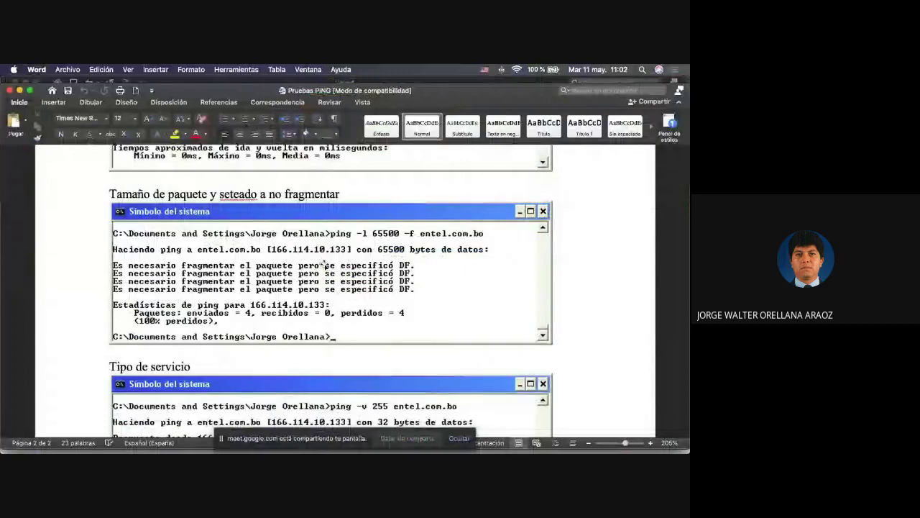
{"action": "key", "text": "ctrl+Up"}
{"action": "left_click", "coordinate": [135, 372]}
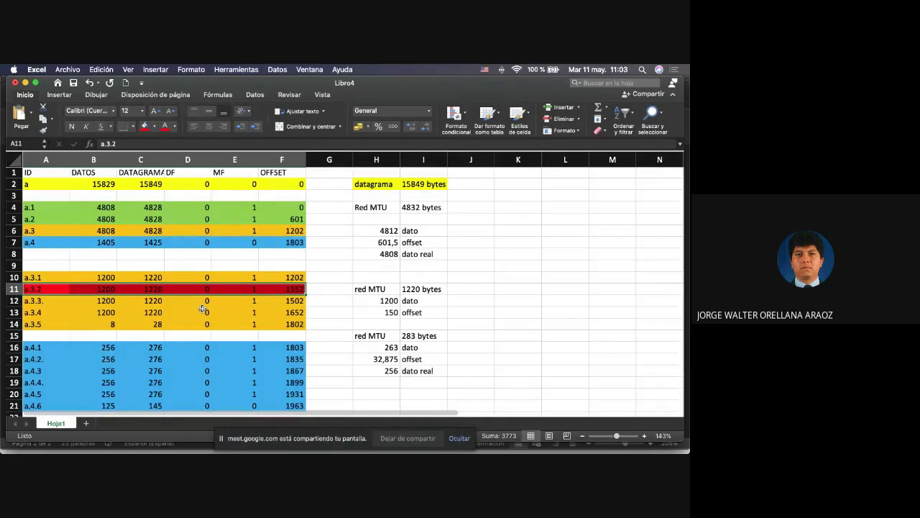
{"action": "key", "text": "super+z"}
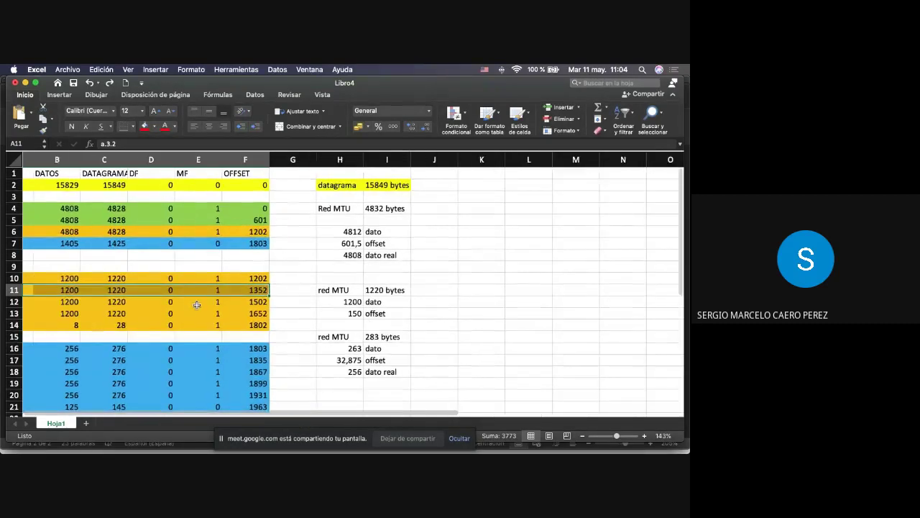
Step: Compare the ping -l 65500 -f test in Word with the Excel fragment table, highlighting datagram a's data, size, flags and offset
{"action": "key", "text": "ctrl+Up"}
{"action": "left_click", "coordinate": [422, 237]}
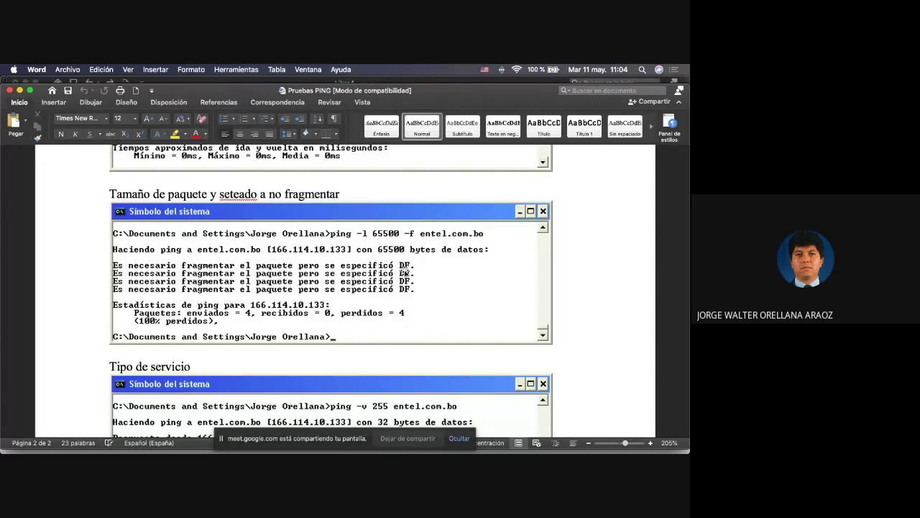
{"action": "mouse_move", "coordinate": [2, 67]}
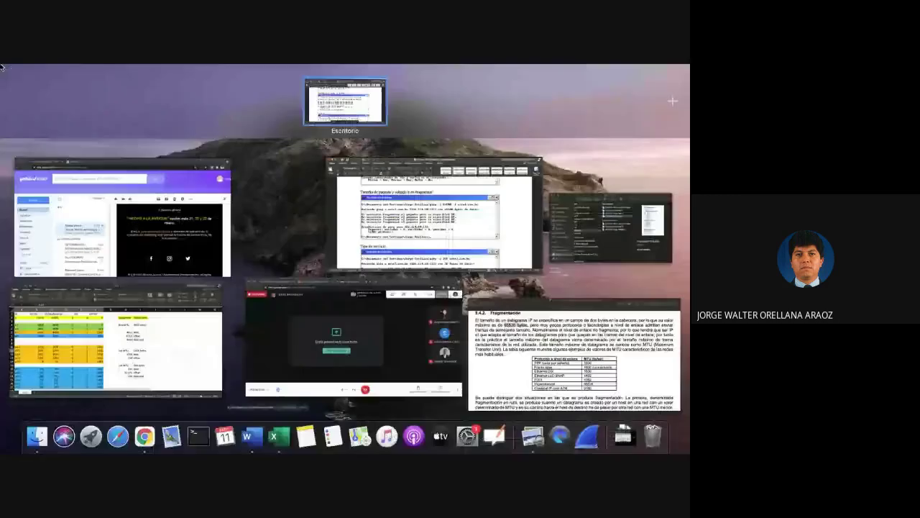
{"action": "left_click", "coordinate": [161, 310]}
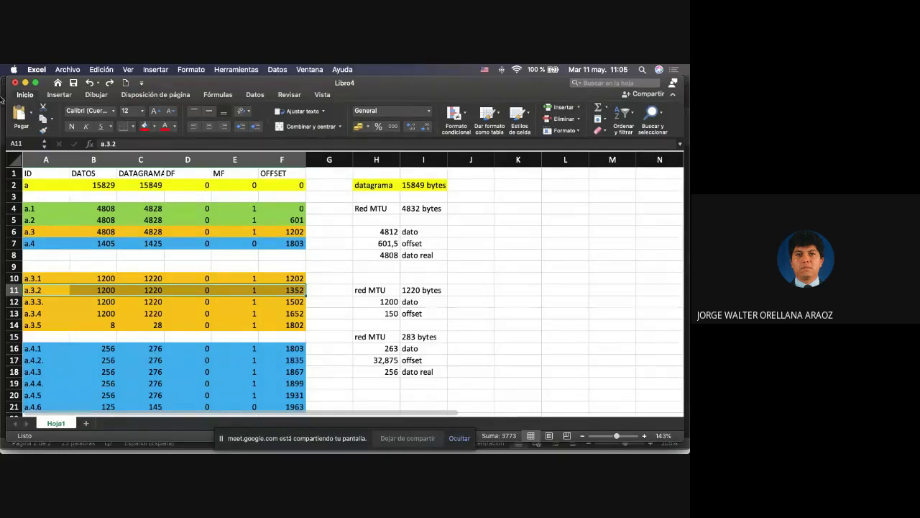
{"action": "mouse_move", "coordinate": [1, 67]}
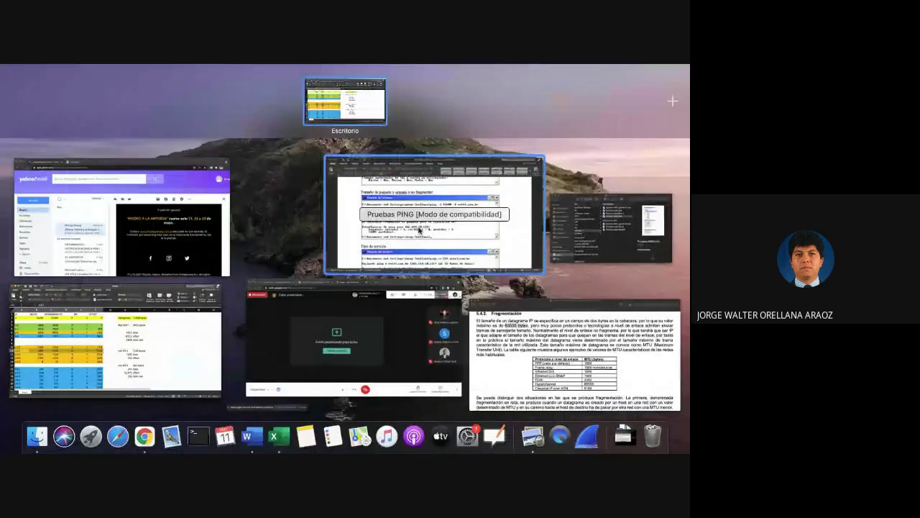
{"action": "left_click", "coordinate": [421, 232]}
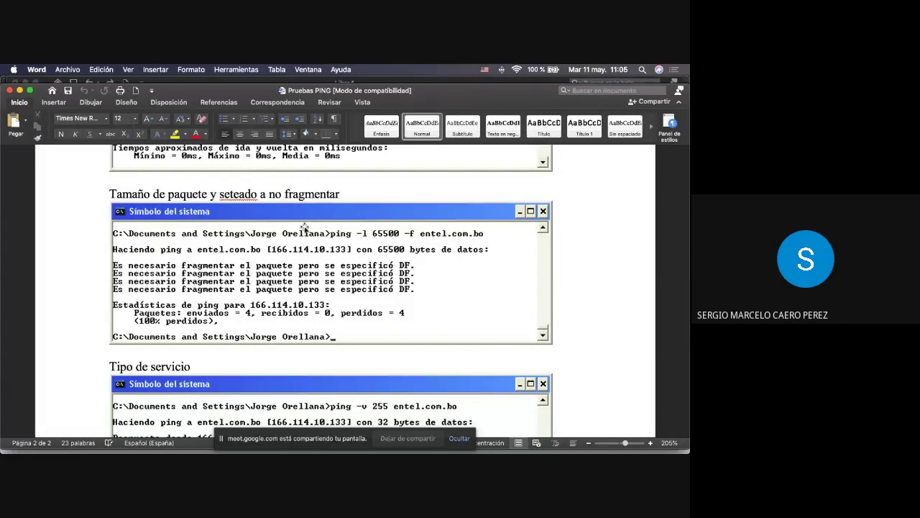
{"action": "mouse_move", "coordinate": [1, 67]}
{"action": "left_click", "coordinate": [180, 273]}
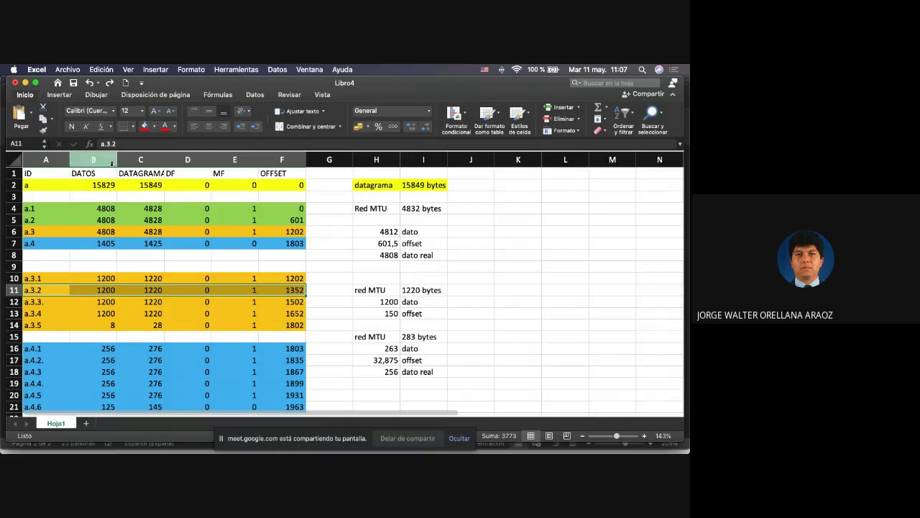
{"action": "left_click_drag", "start_coordinate": [94, 185], "coordinate": [278, 187]}
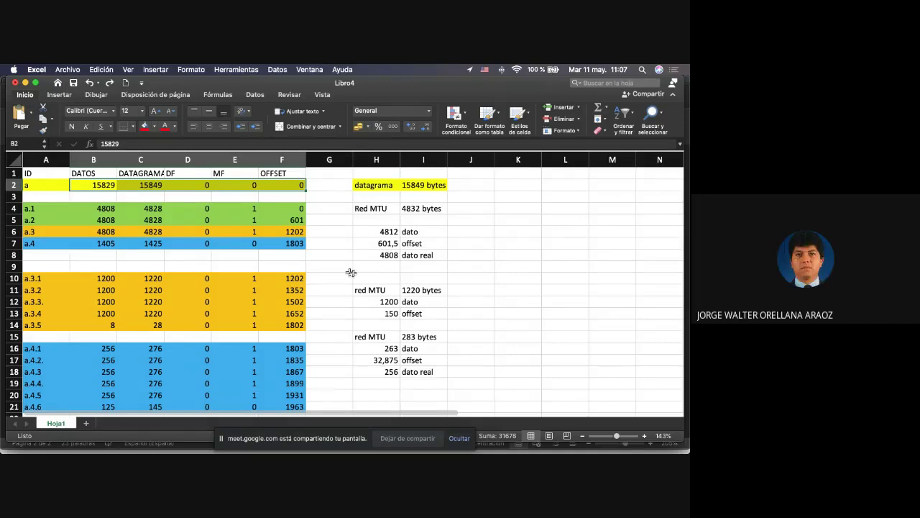
Step: Switch to the Google Meet call in Chrome and open the option for stopping the recording
{"action": "key", "text": "ctrl+Up"}
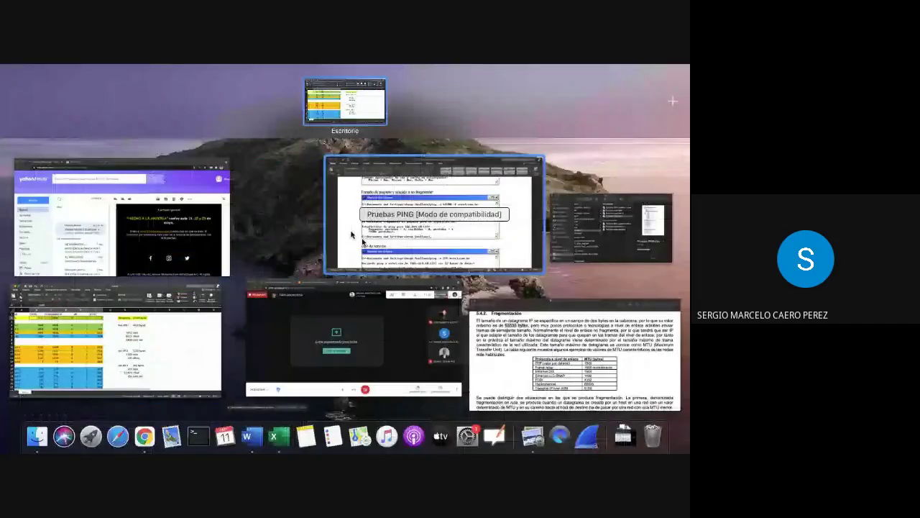
{"action": "left_click", "coordinate": [352, 338]}
{"action": "left_click", "coordinate": [674, 431]}
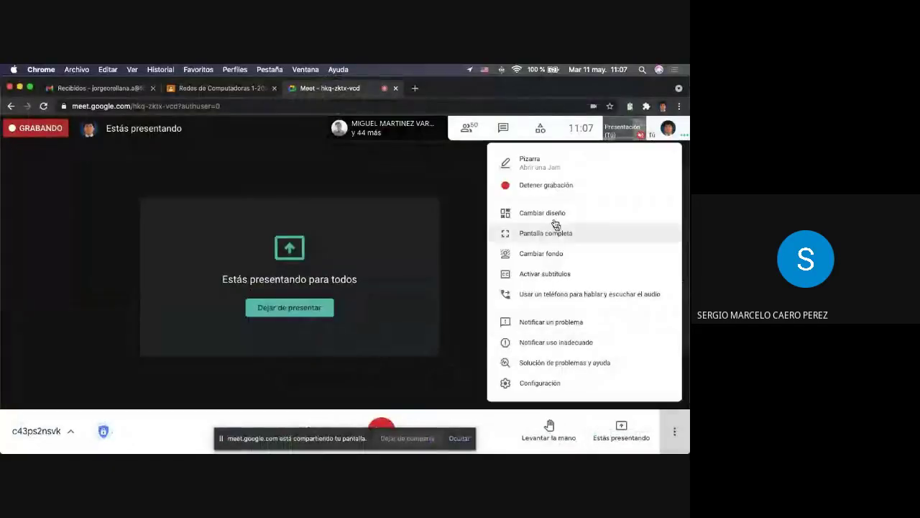
{"action": "left_click", "coordinate": [536, 186]}
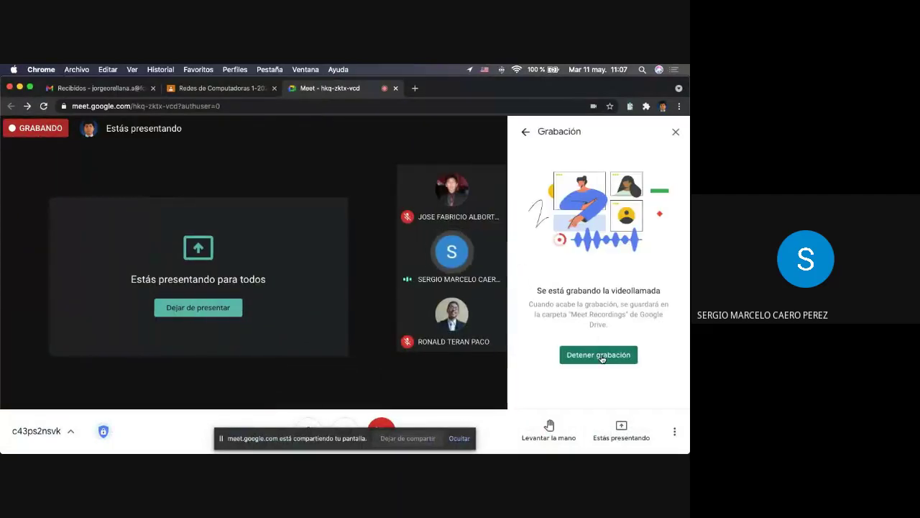